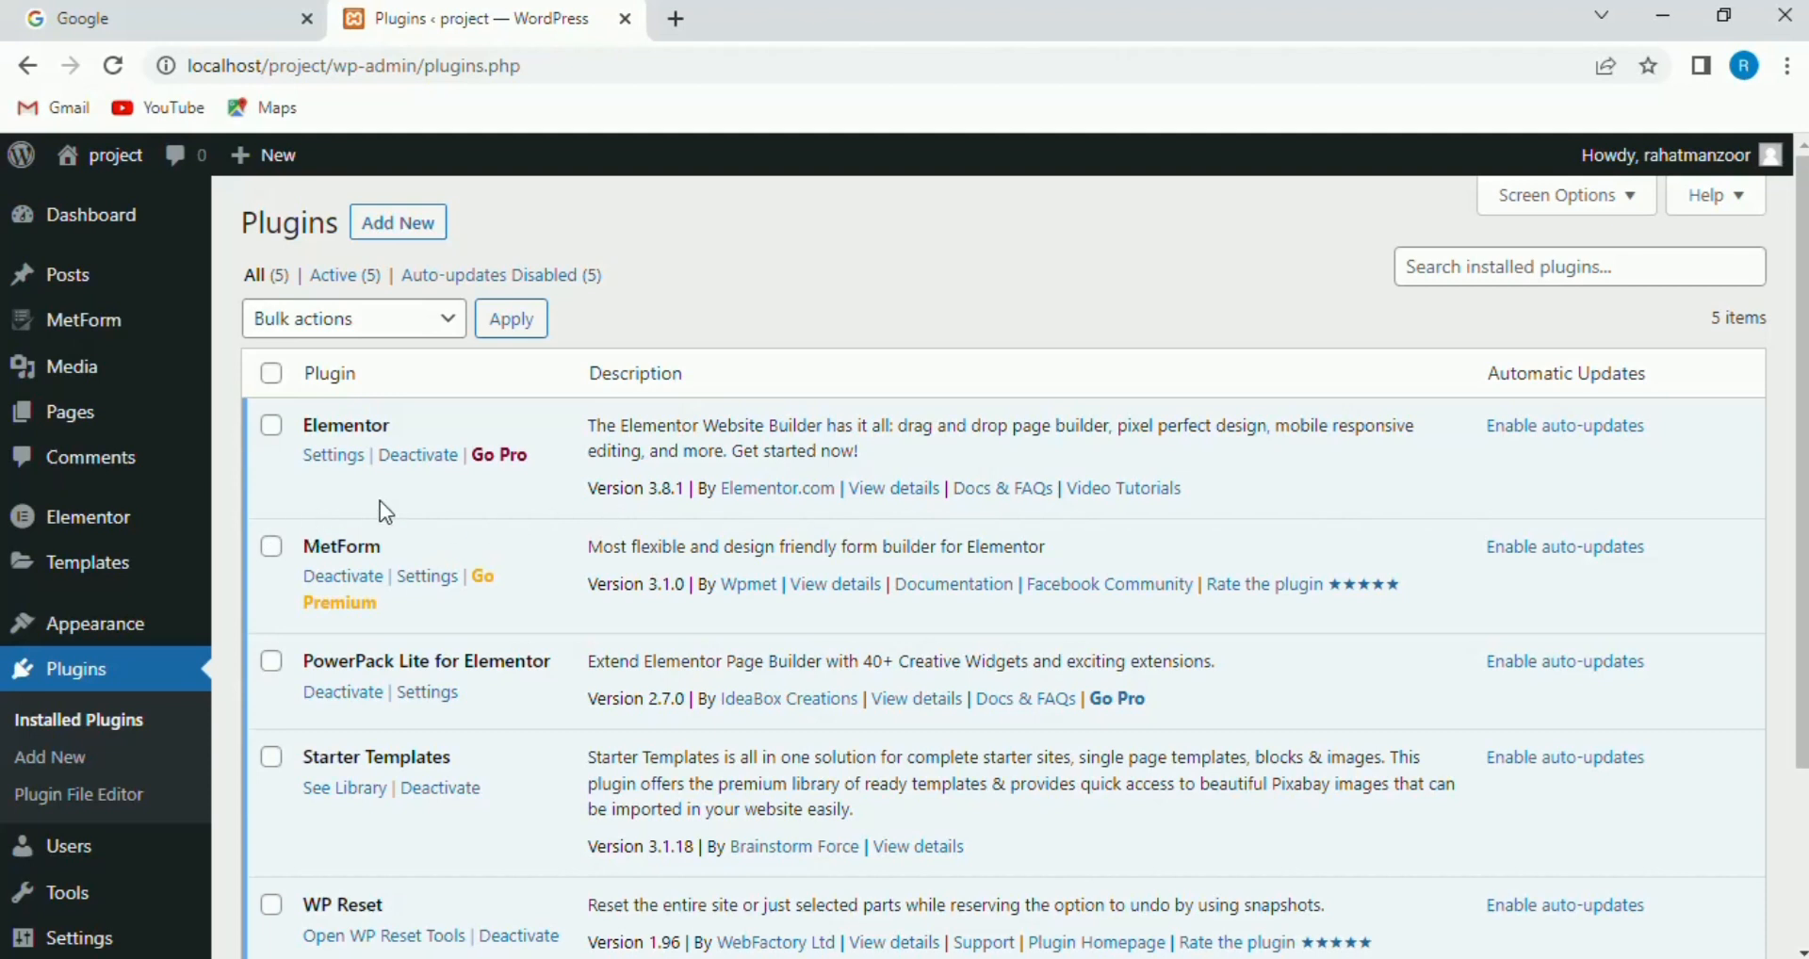
- Create a new WordPress page titled "Home", publish it and return to the list of all pages
{"action": "mouse_move", "coordinate": [153, 625]}
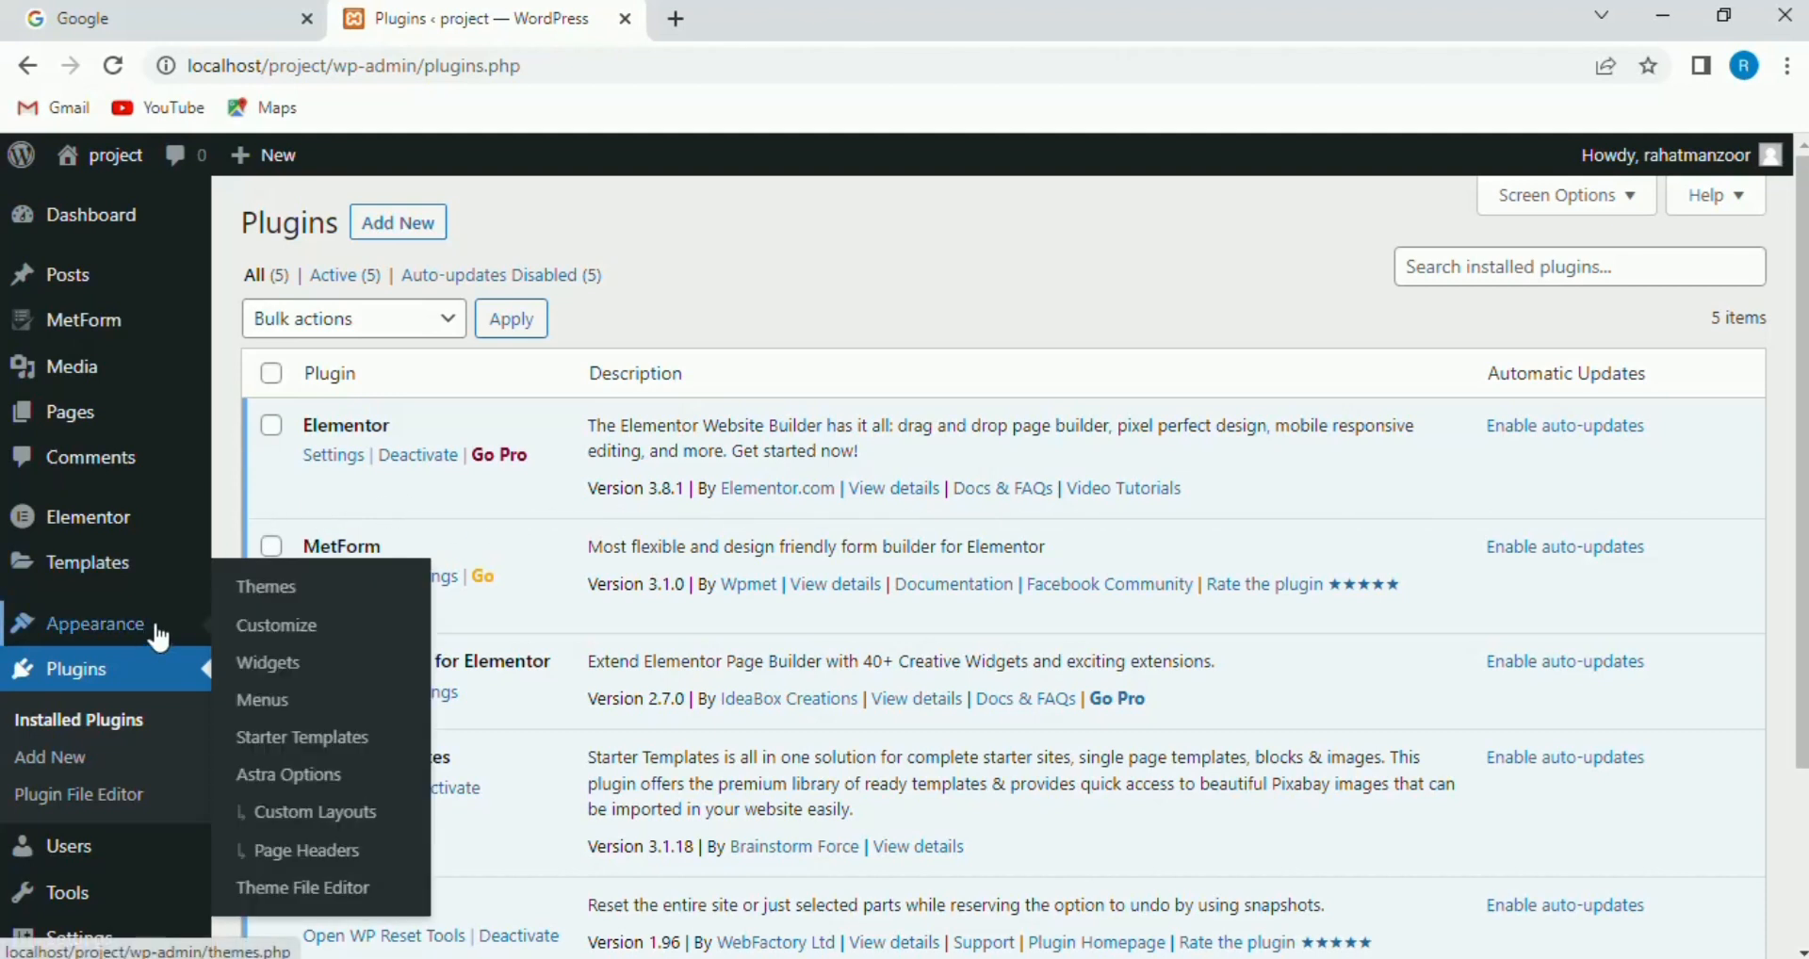
{"action": "left_click", "coordinate": [267, 586]}
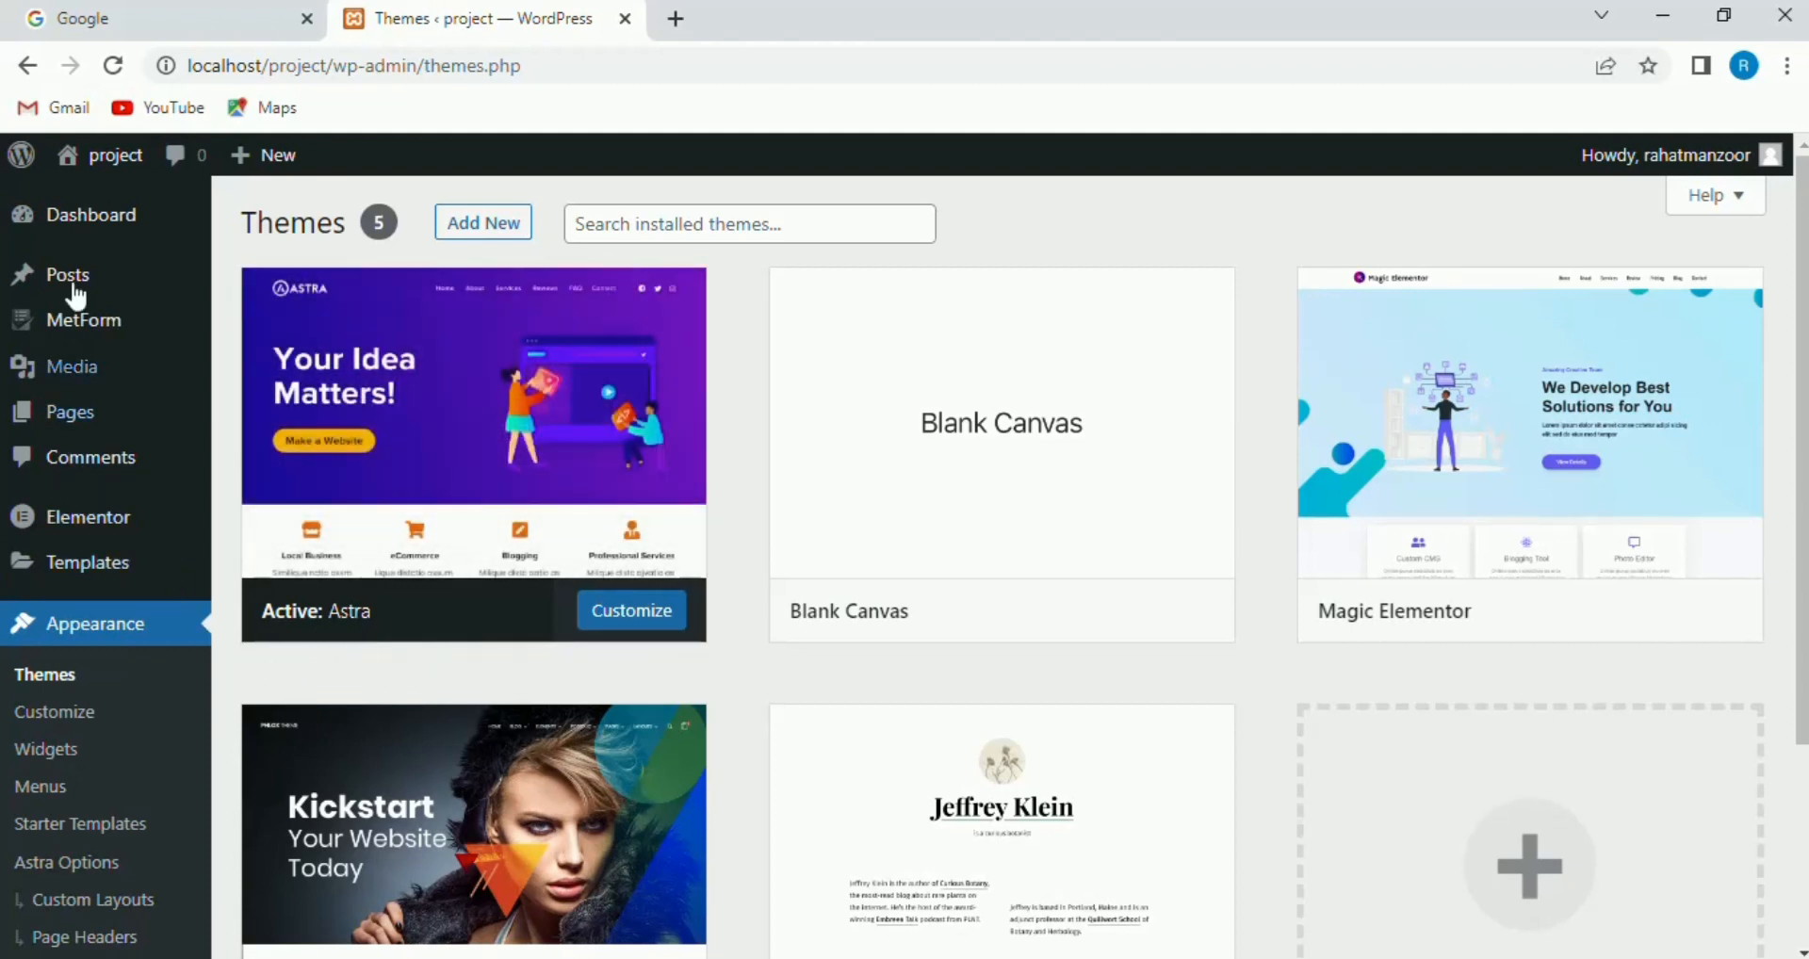
{"action": "left_click", "coordinate": [77, 422]}
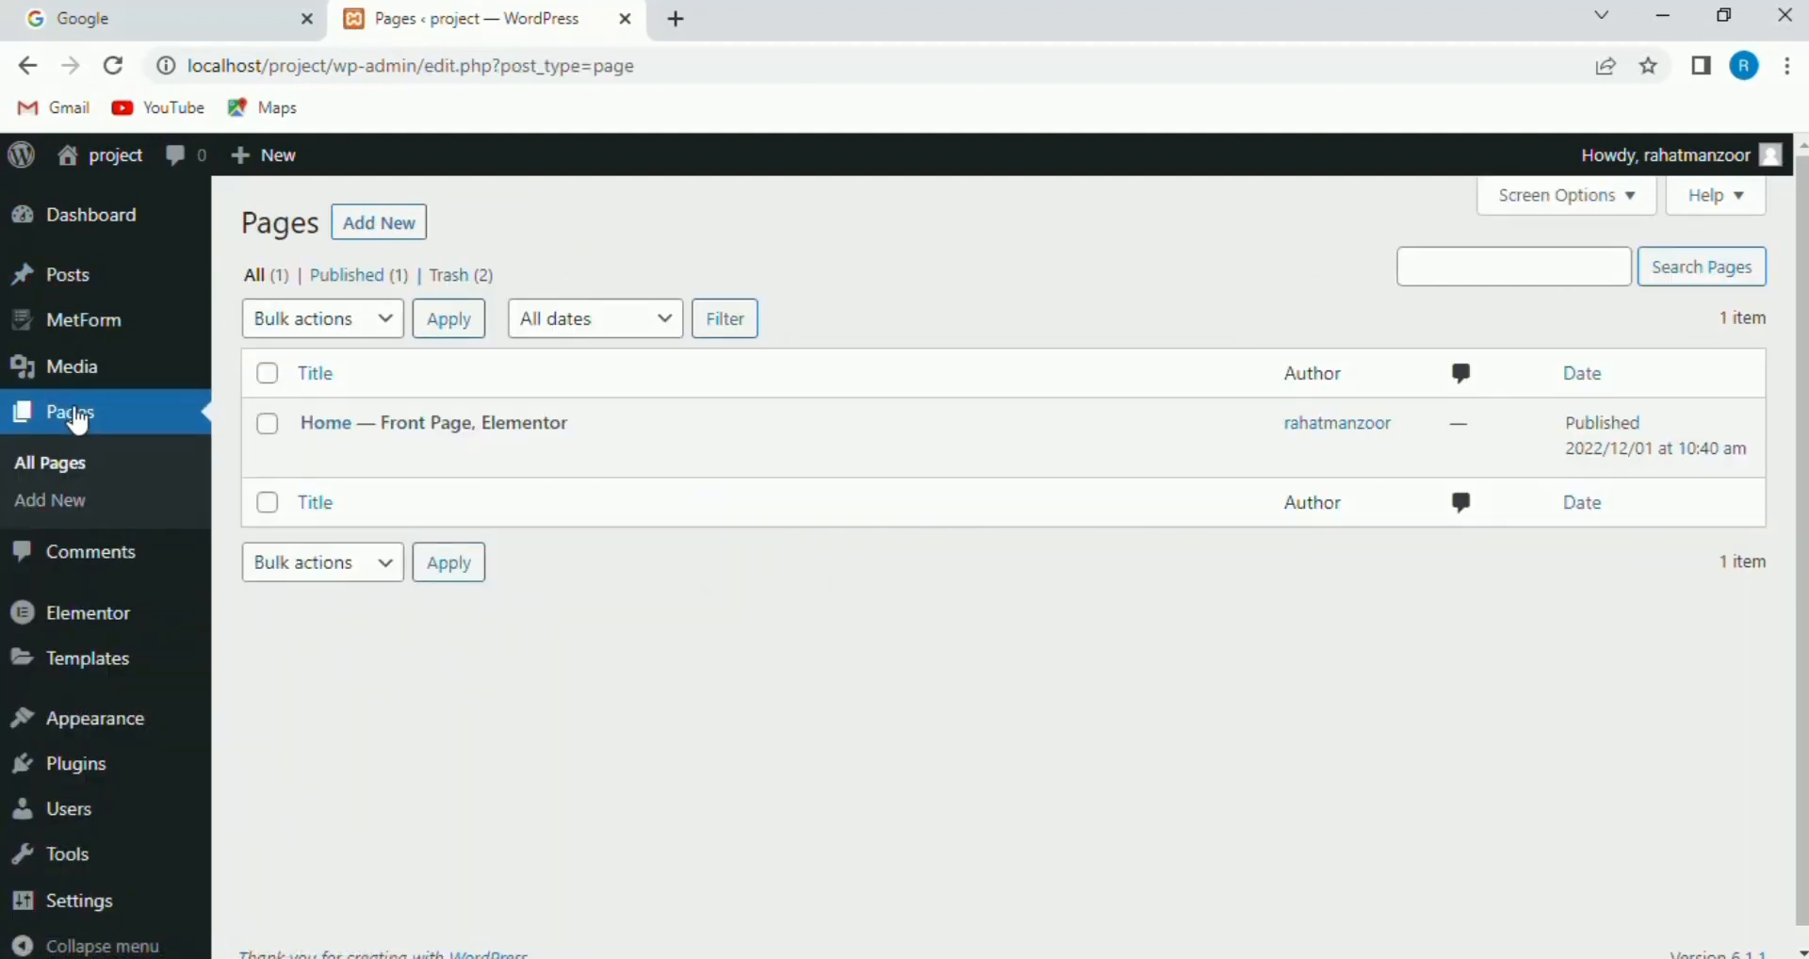
{"action": "mouse_move", "coordinate": [315, 435]}
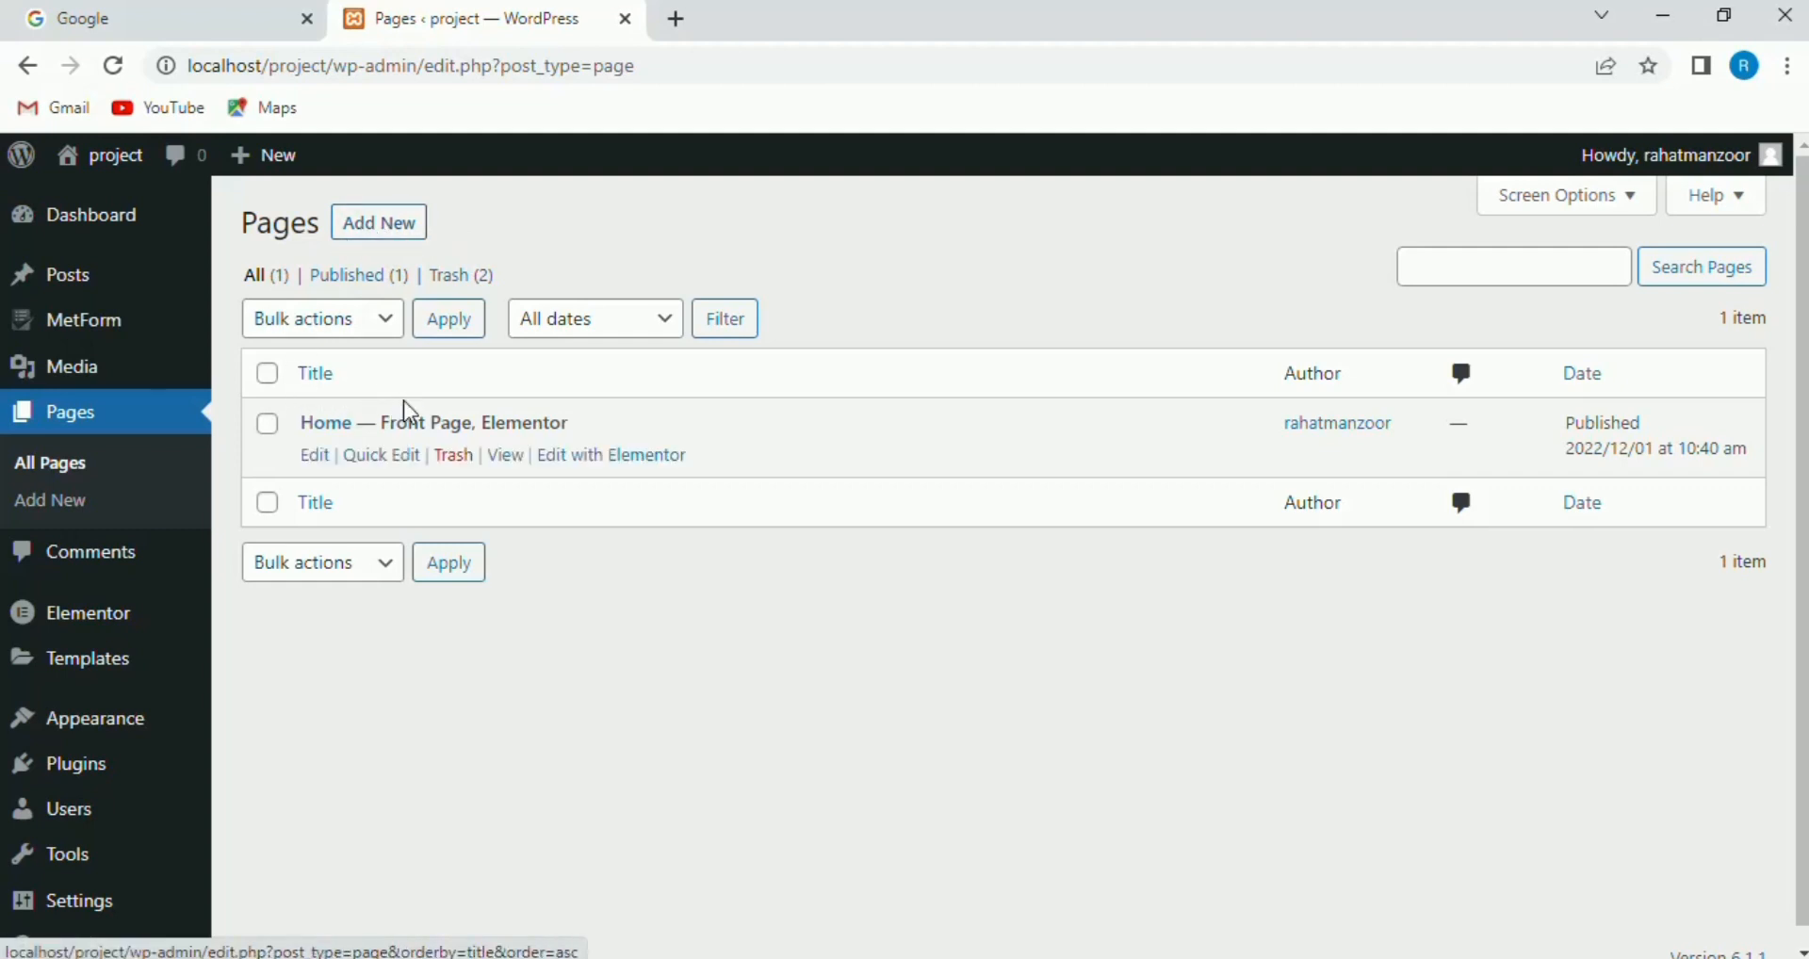
{"action": "left_click", "coordinate": [382, 224]}
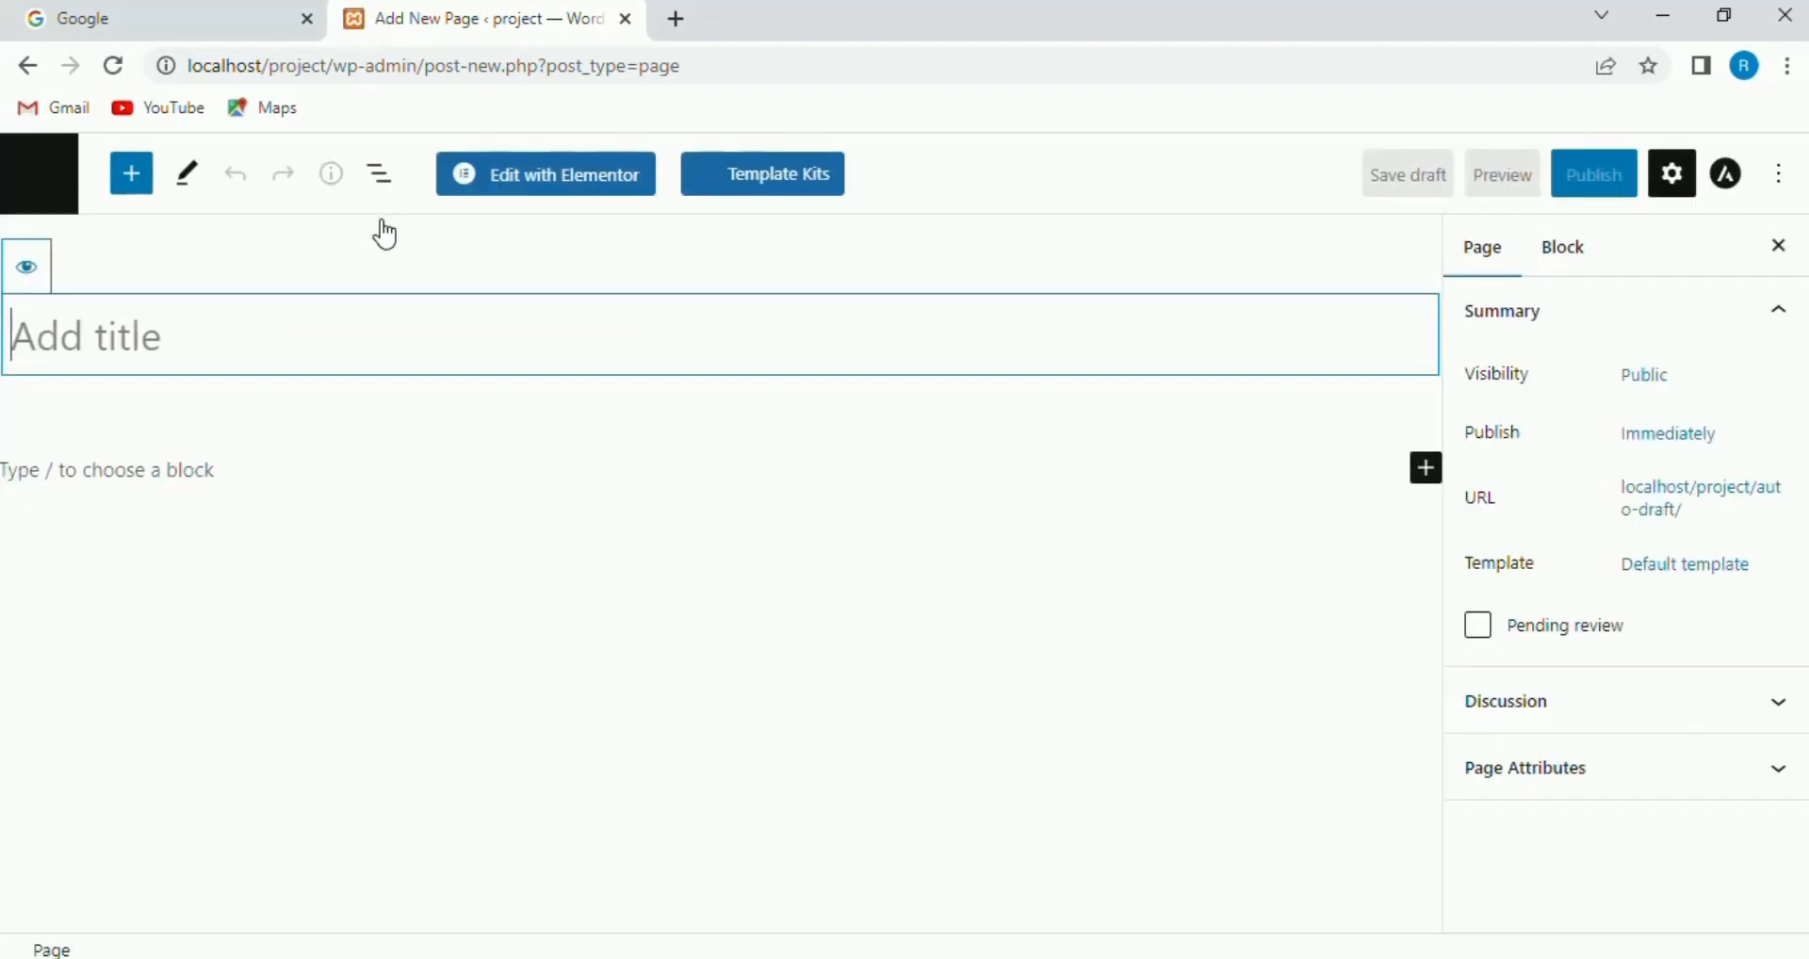
{"action": "type", "text": "Home"}
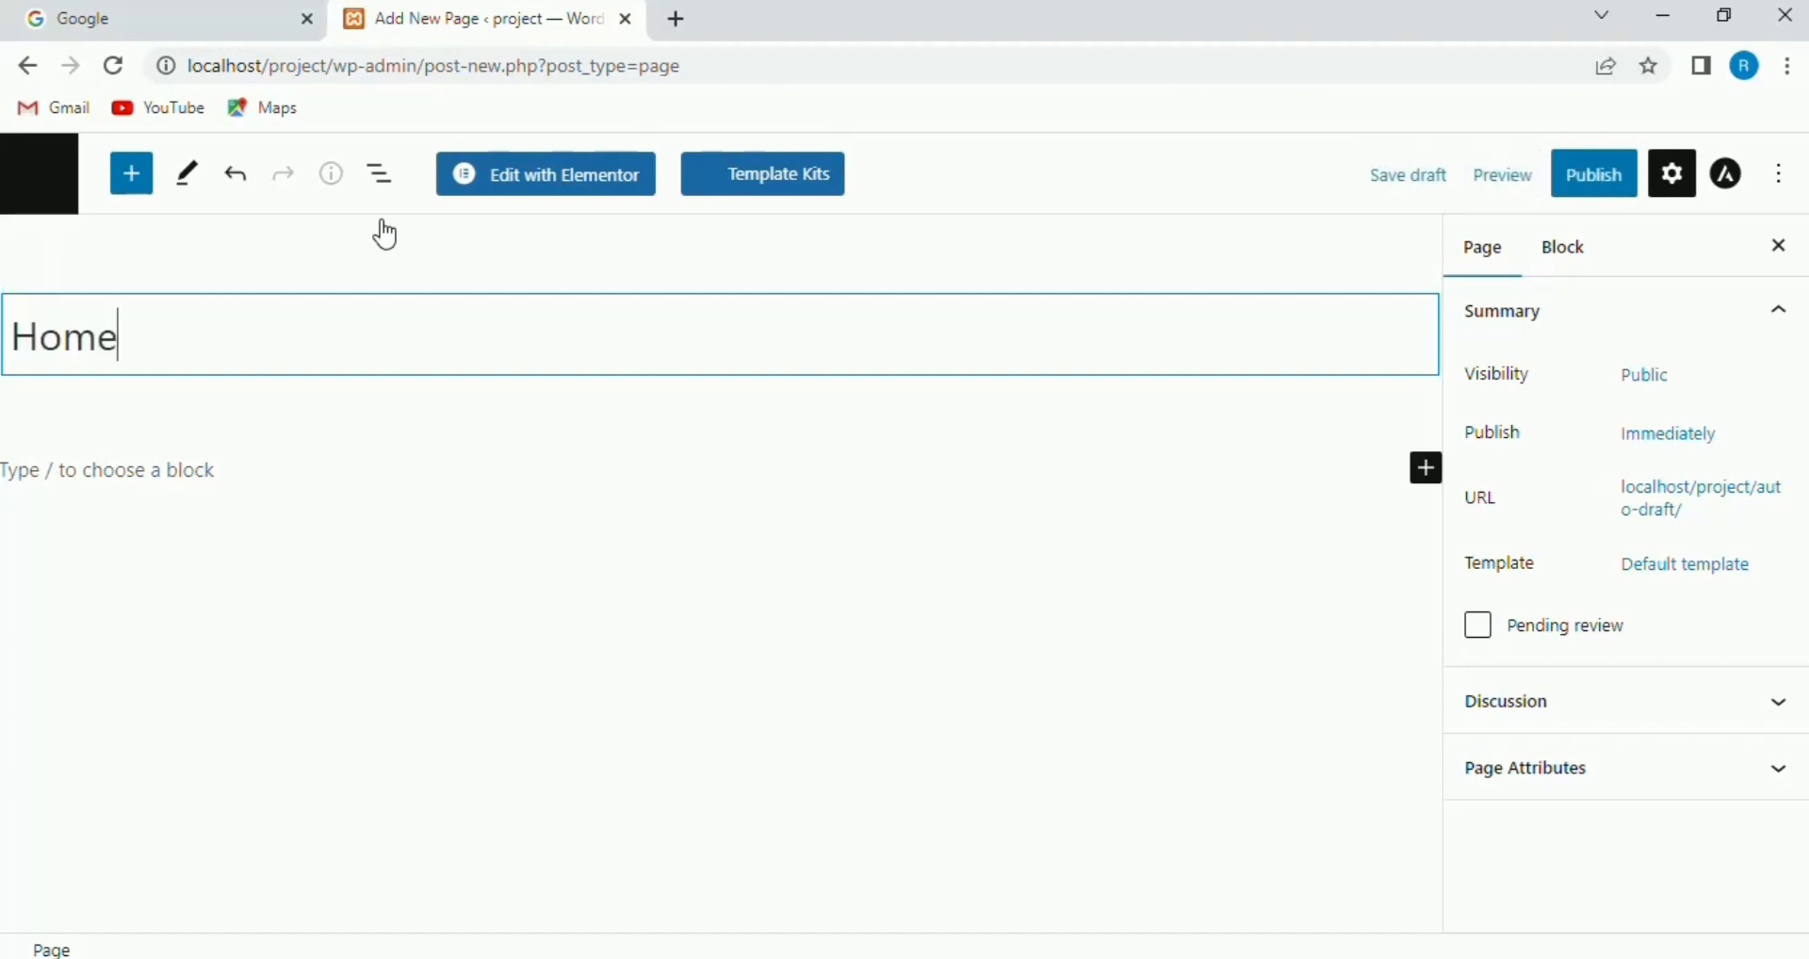
{"action": "left_click", "coordinate": [1596, 175]}
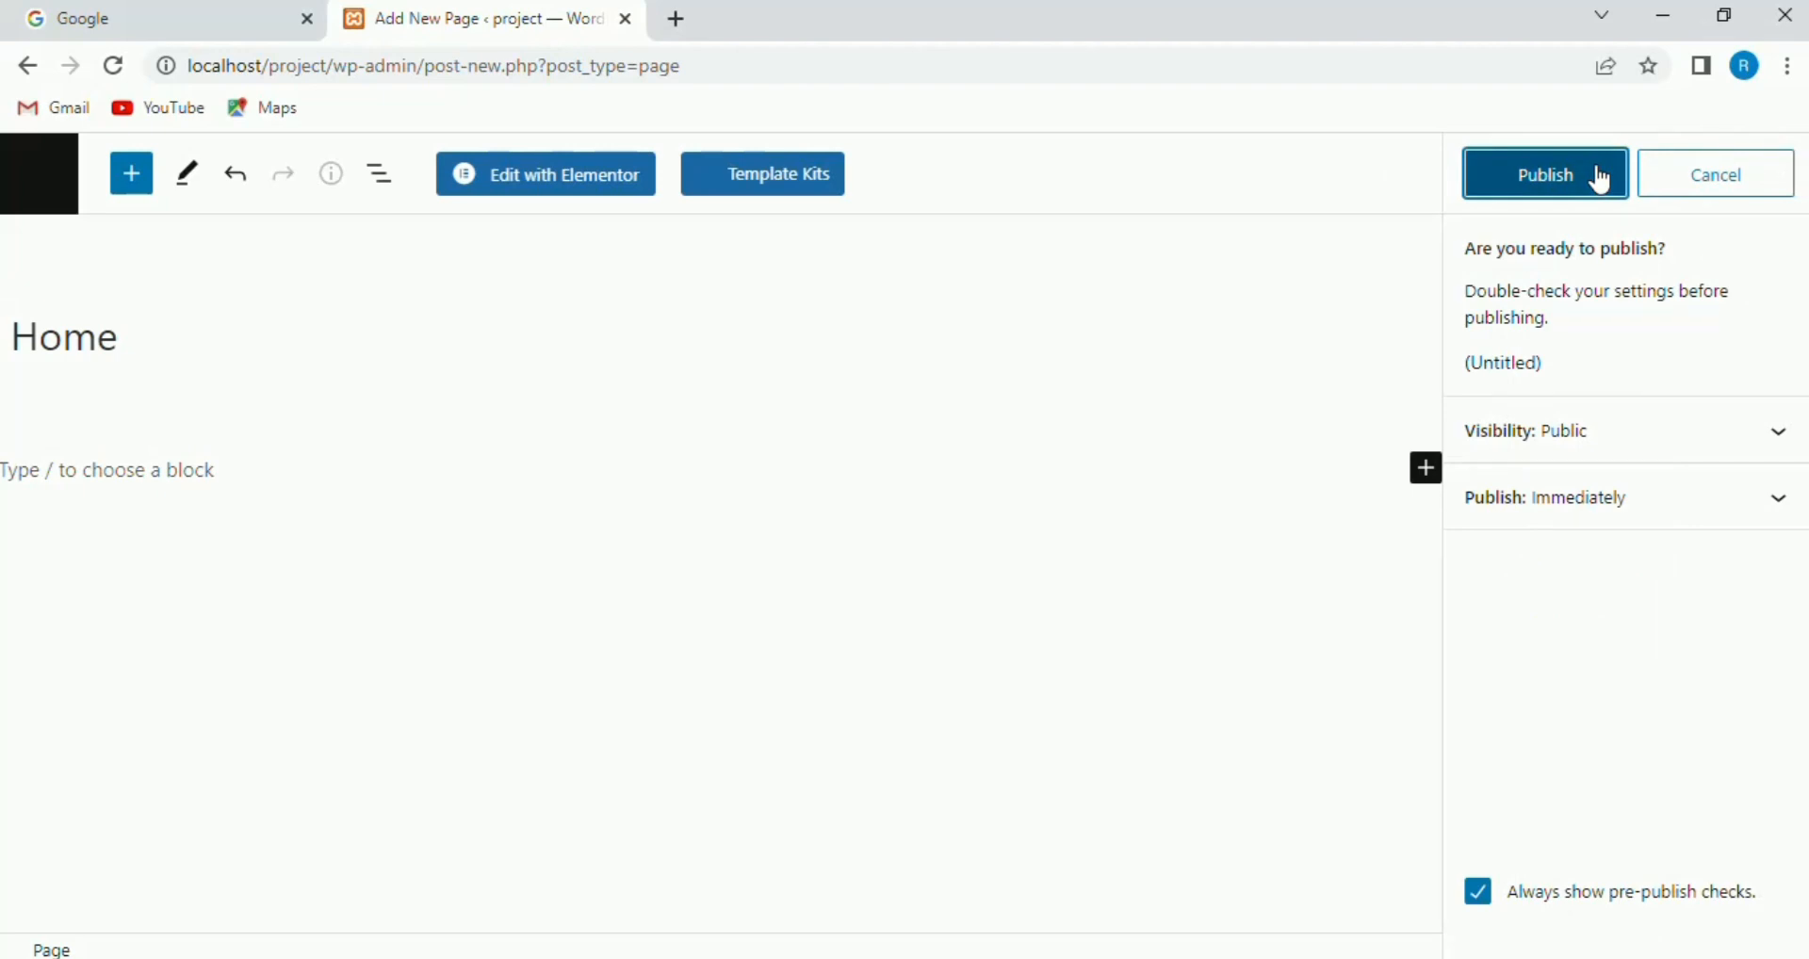
{"action": "left_click", "coordinate": [1599, 178]}
{"action": "left_click", "coordinate": [23, 191]}
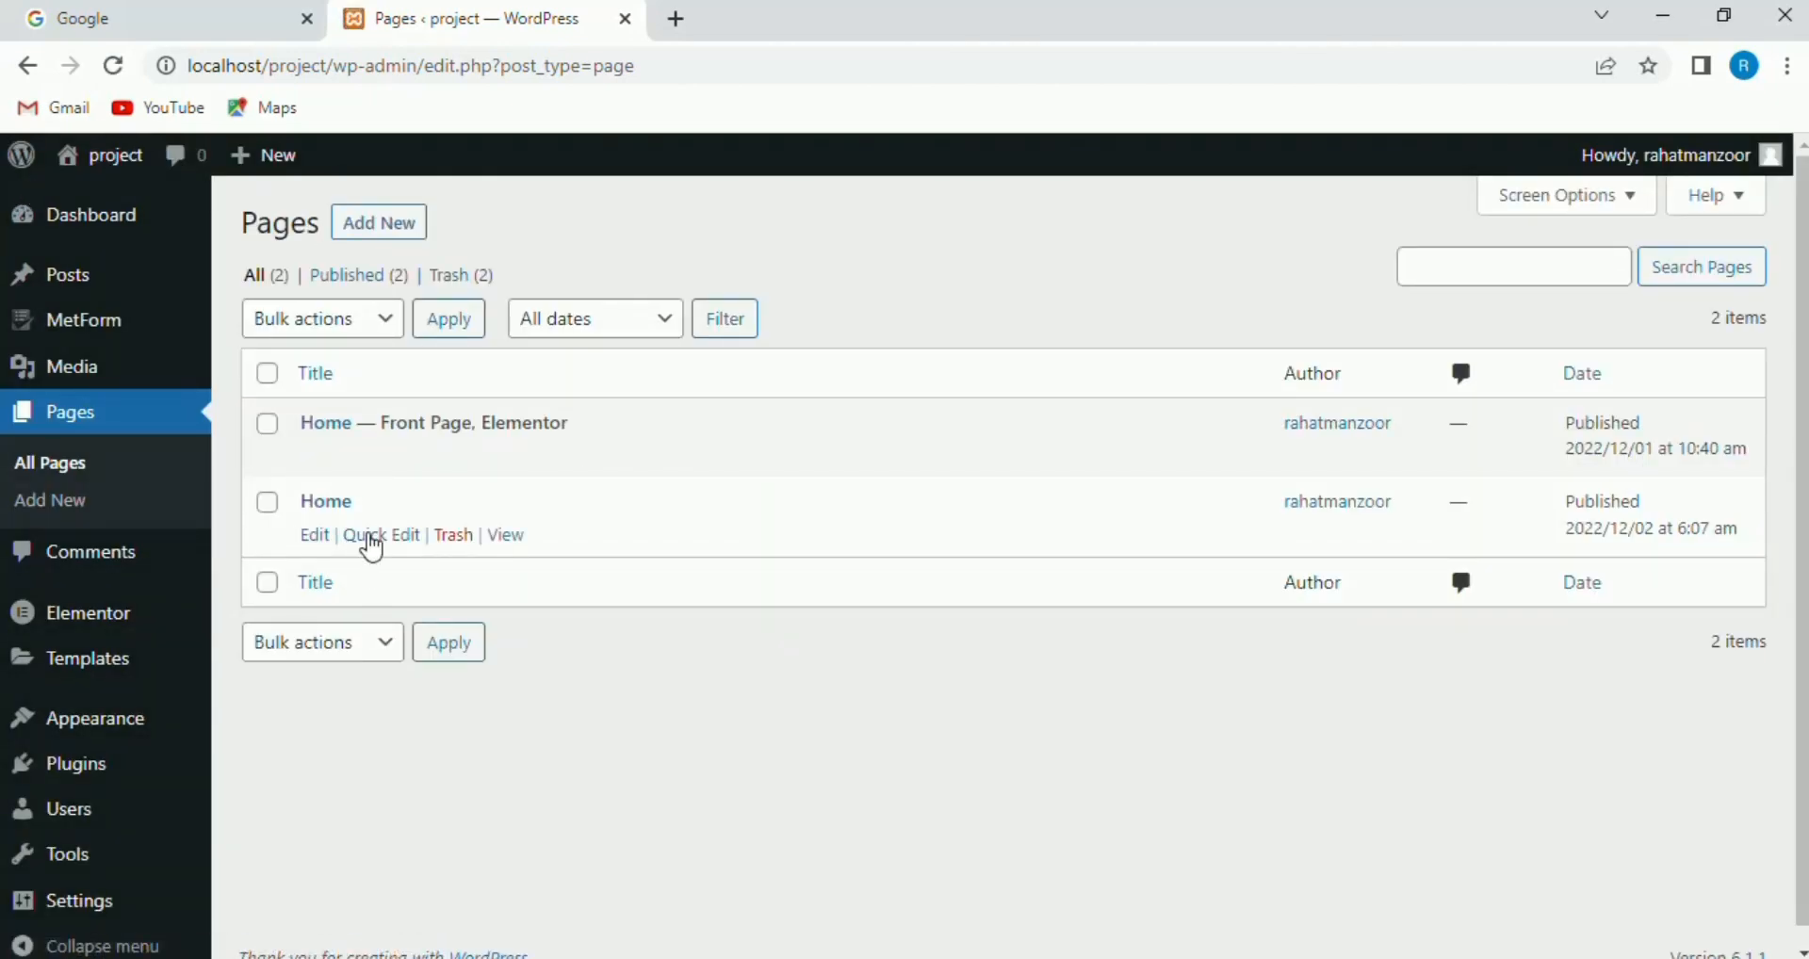
- Move the old front-page Home entry to the trash and open the new Home page in the Elementor editor
{"action": "left_click", "coordinate": [459, 458]}
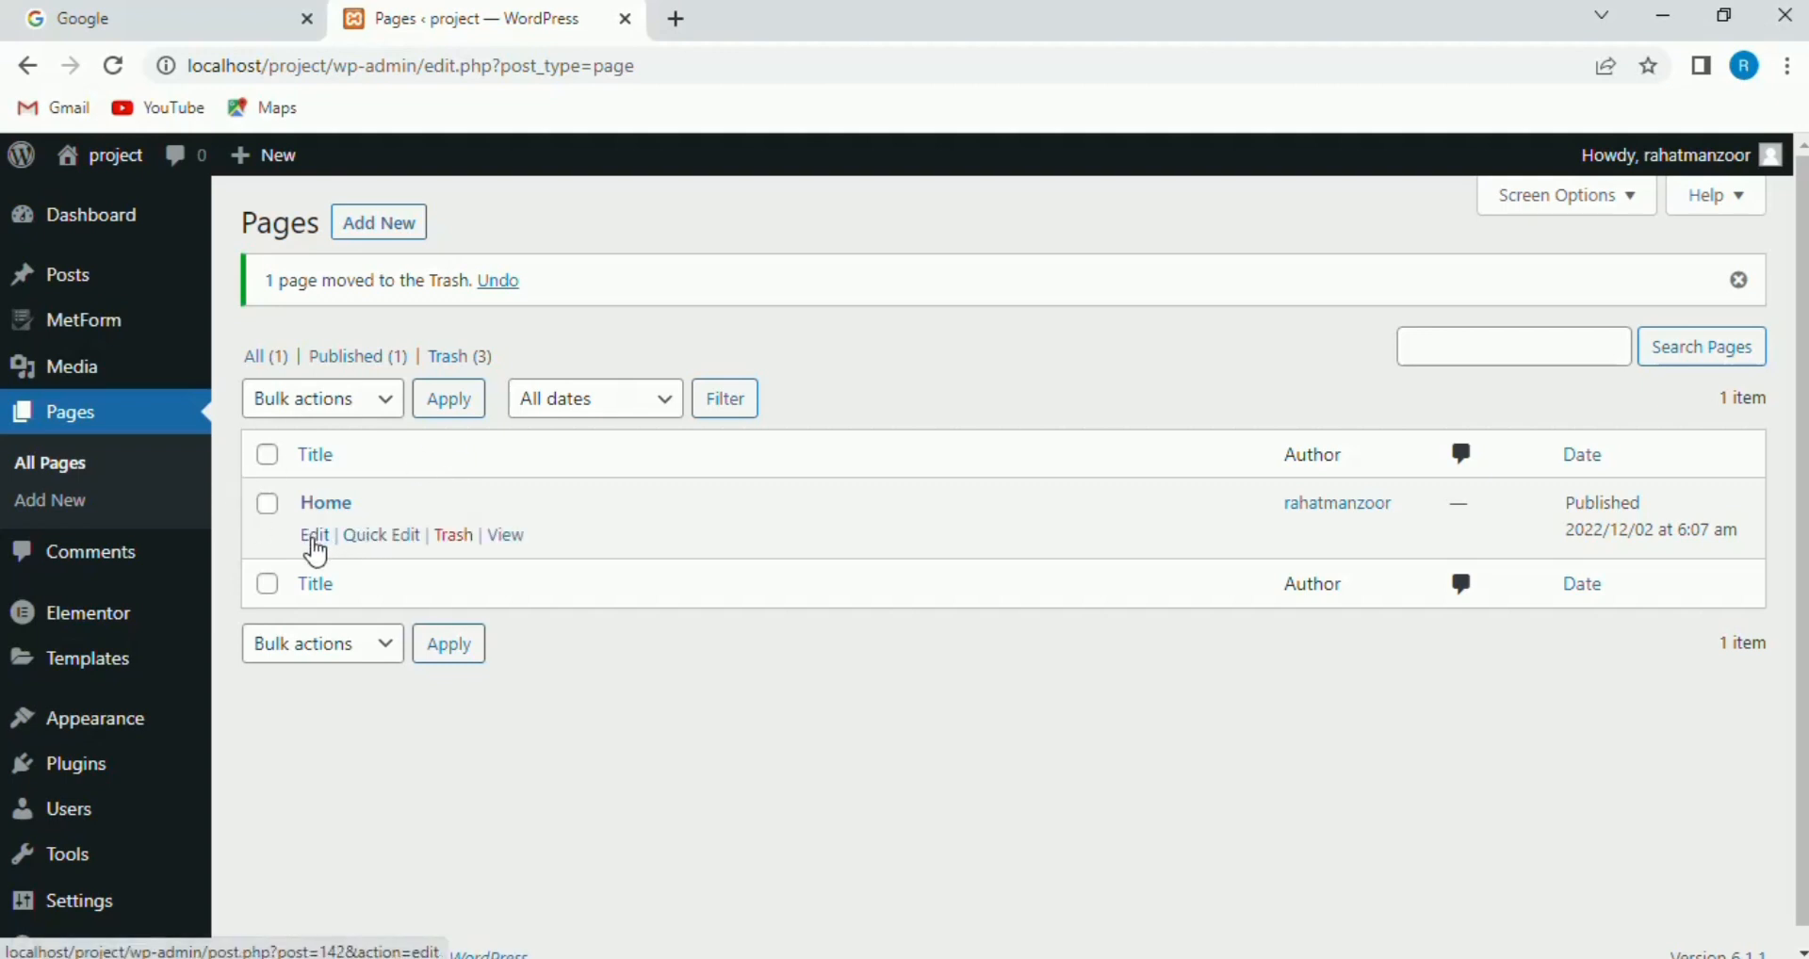
{"action": "left_click", "coordinate": [314, 541]}
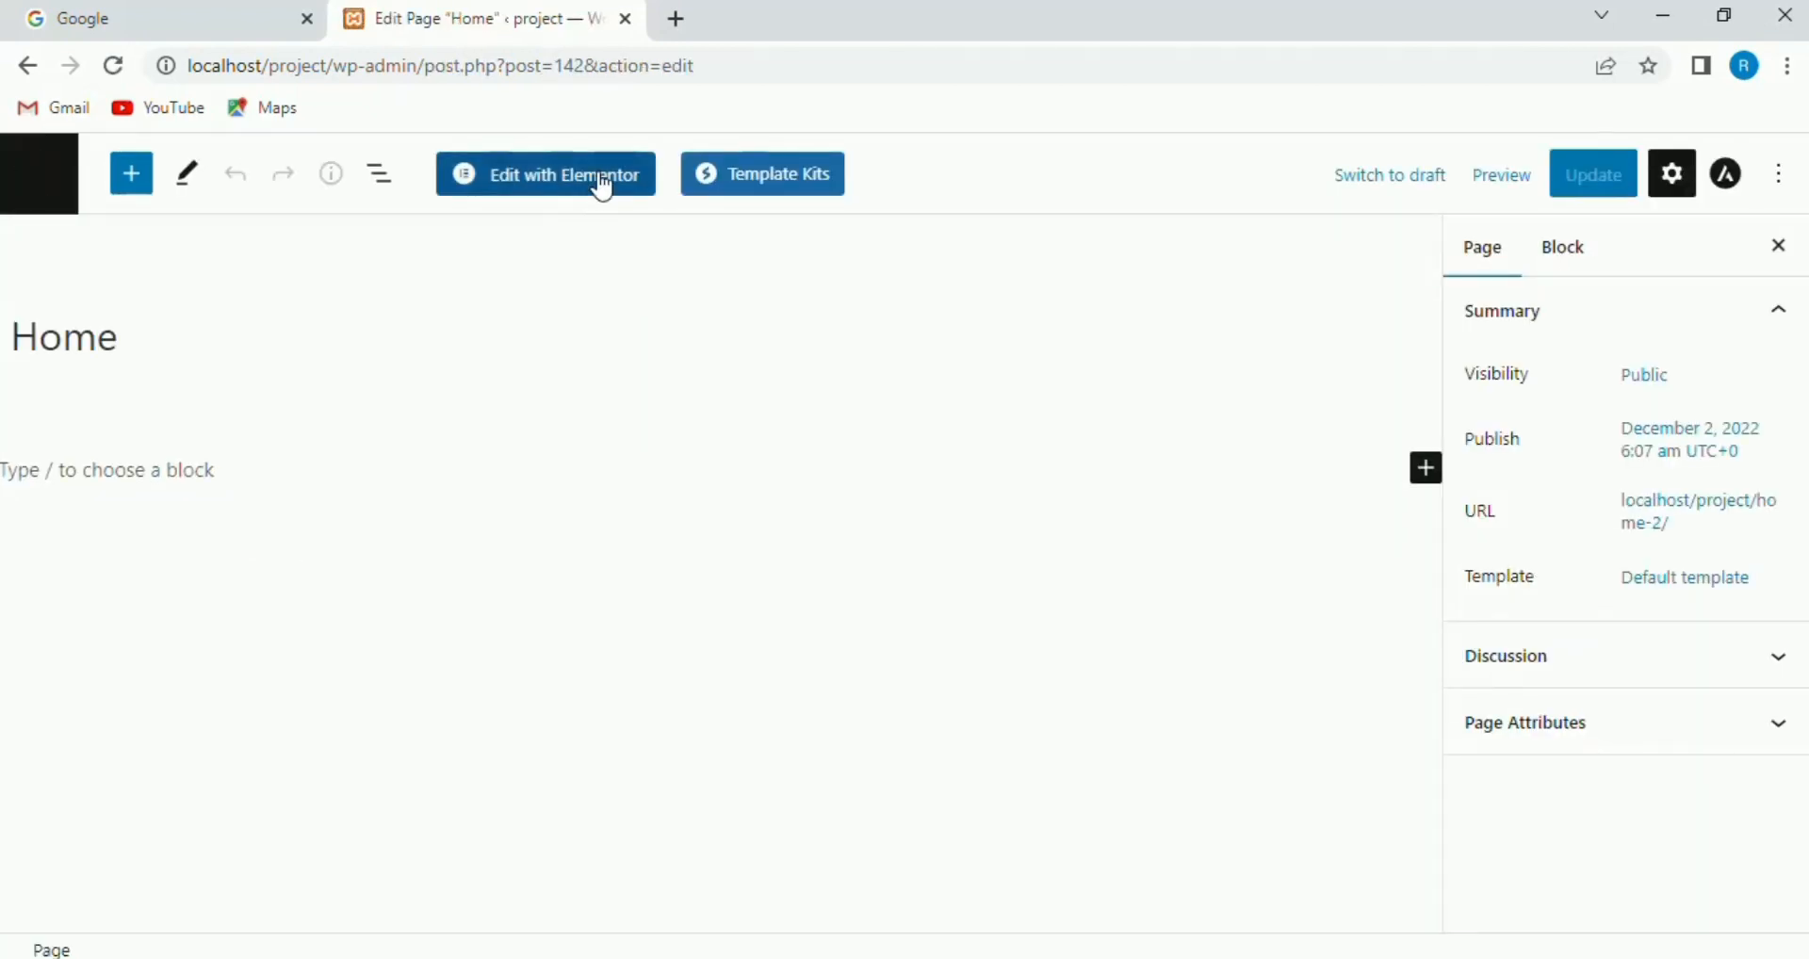
{"action": "left_click", "coordinate": [574, 186]}
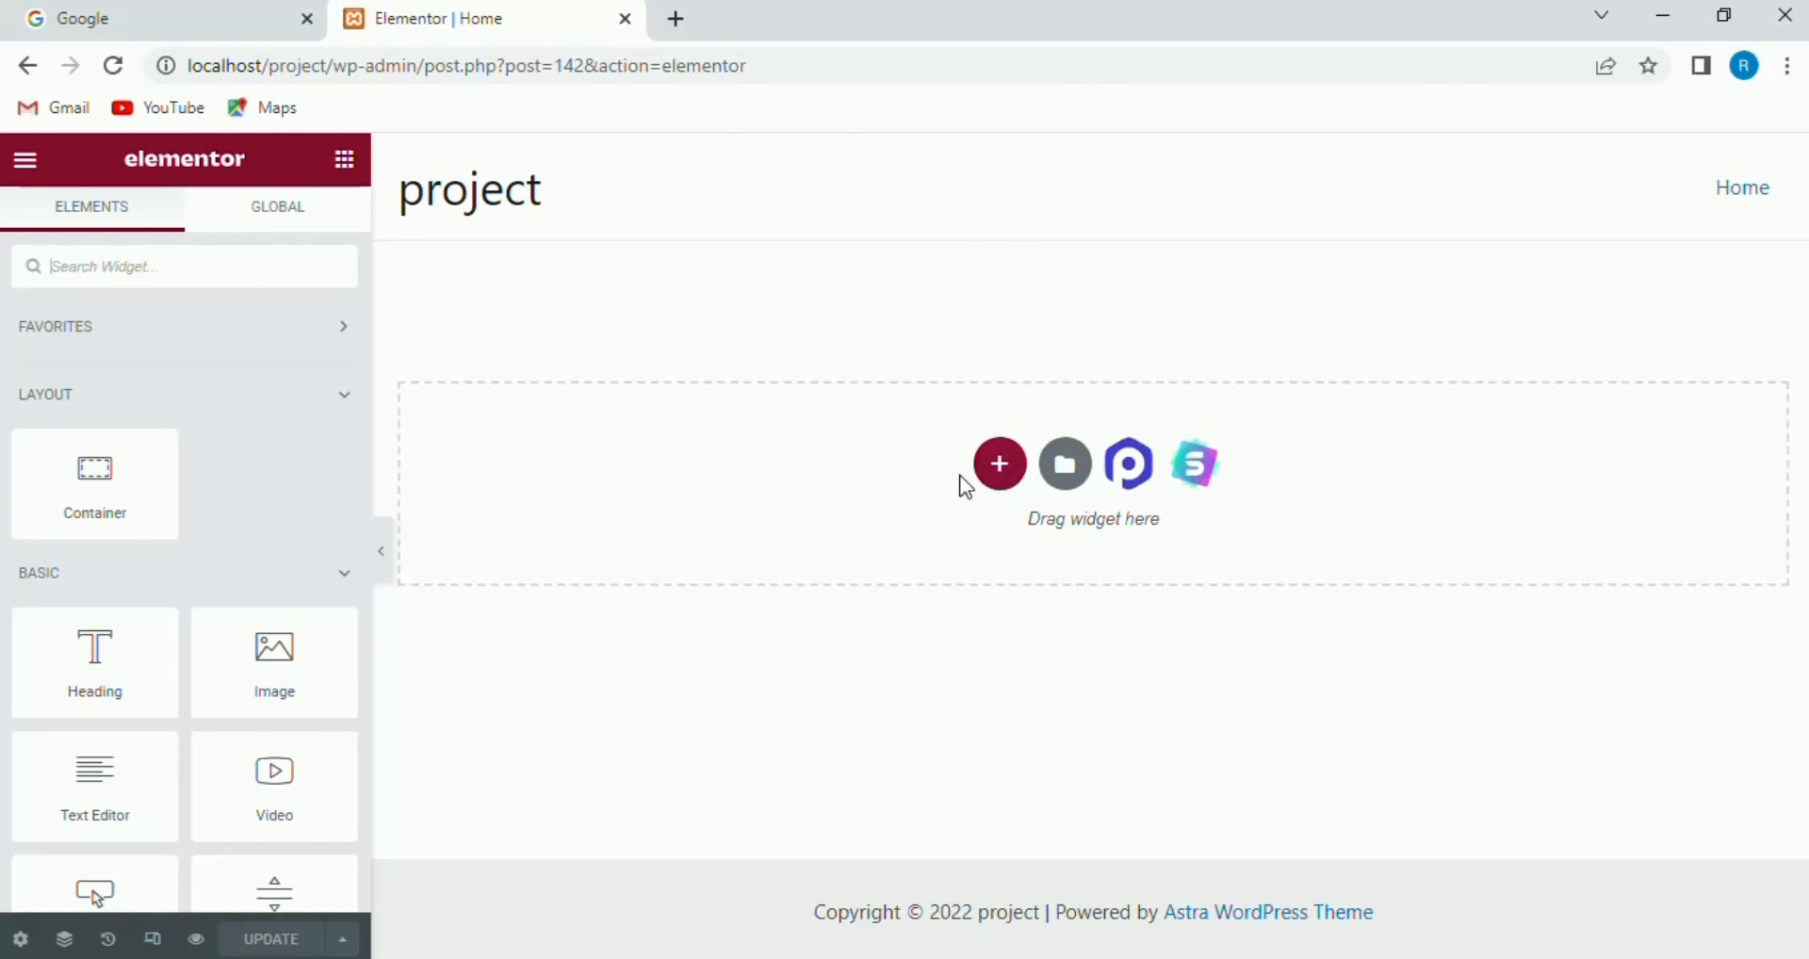
- Add a container with two equal columns and set its minimum height to 100 VH
{"action": "left_click", "coordinate": [992, 480]}
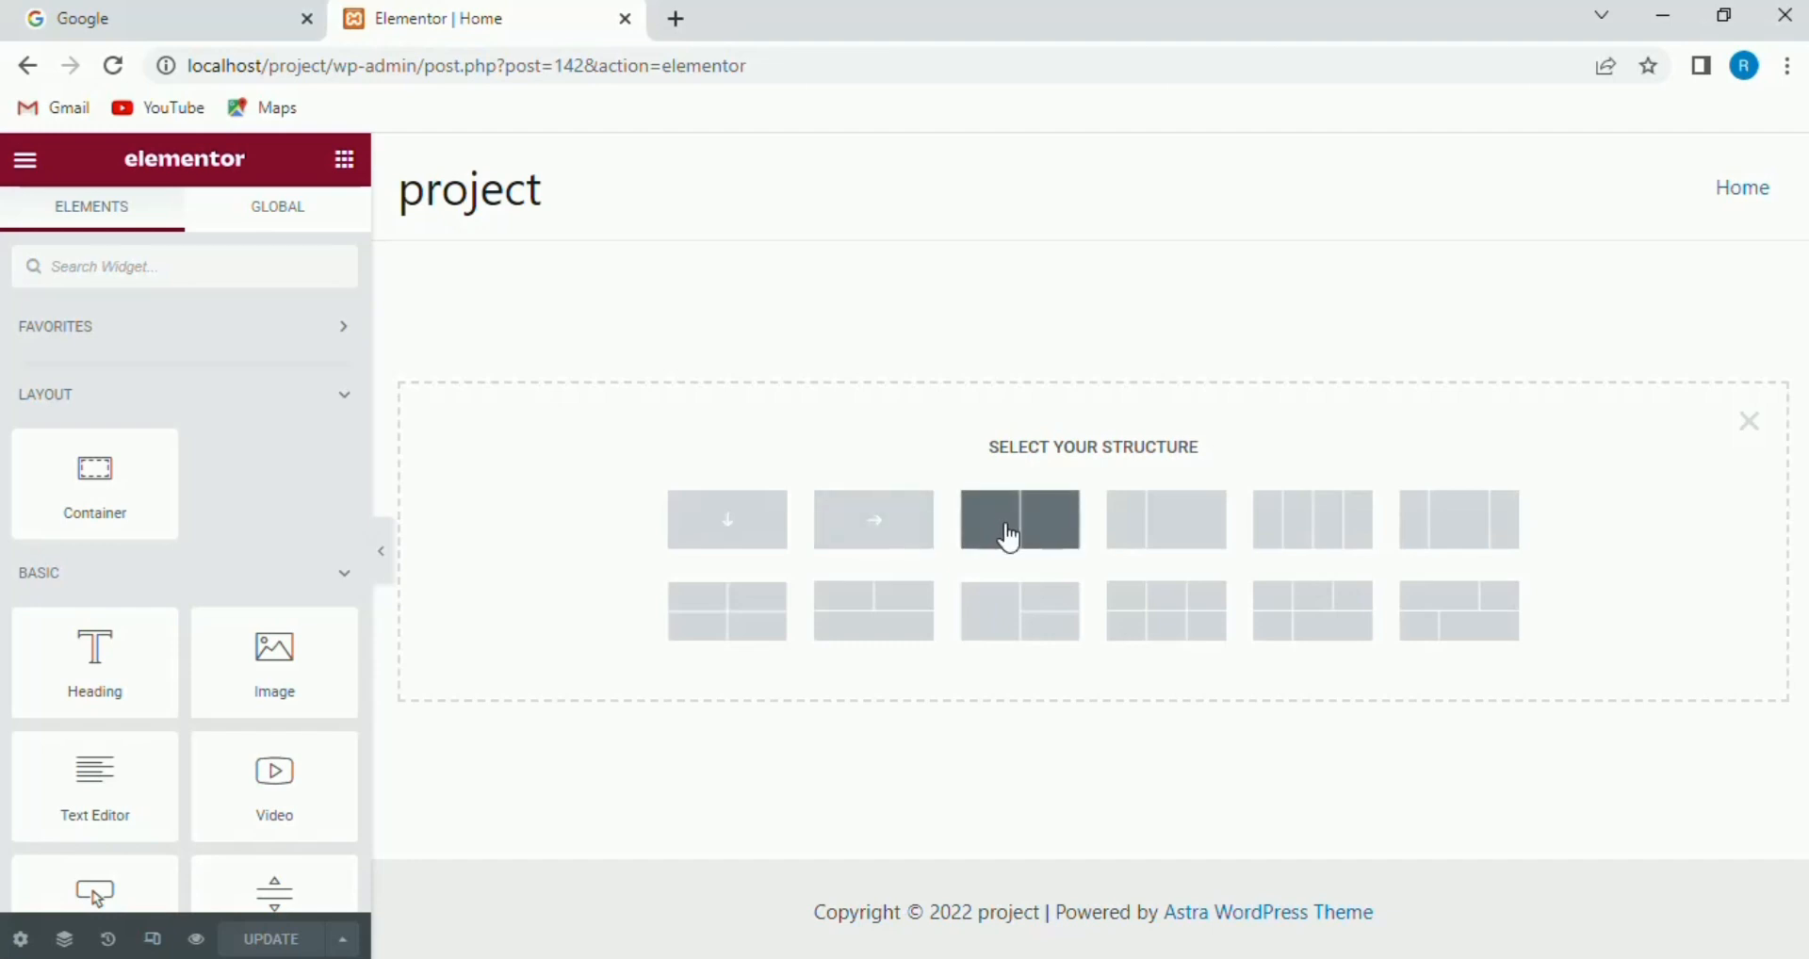
{"action": "left_click", "coordinate": [1007, 537]}
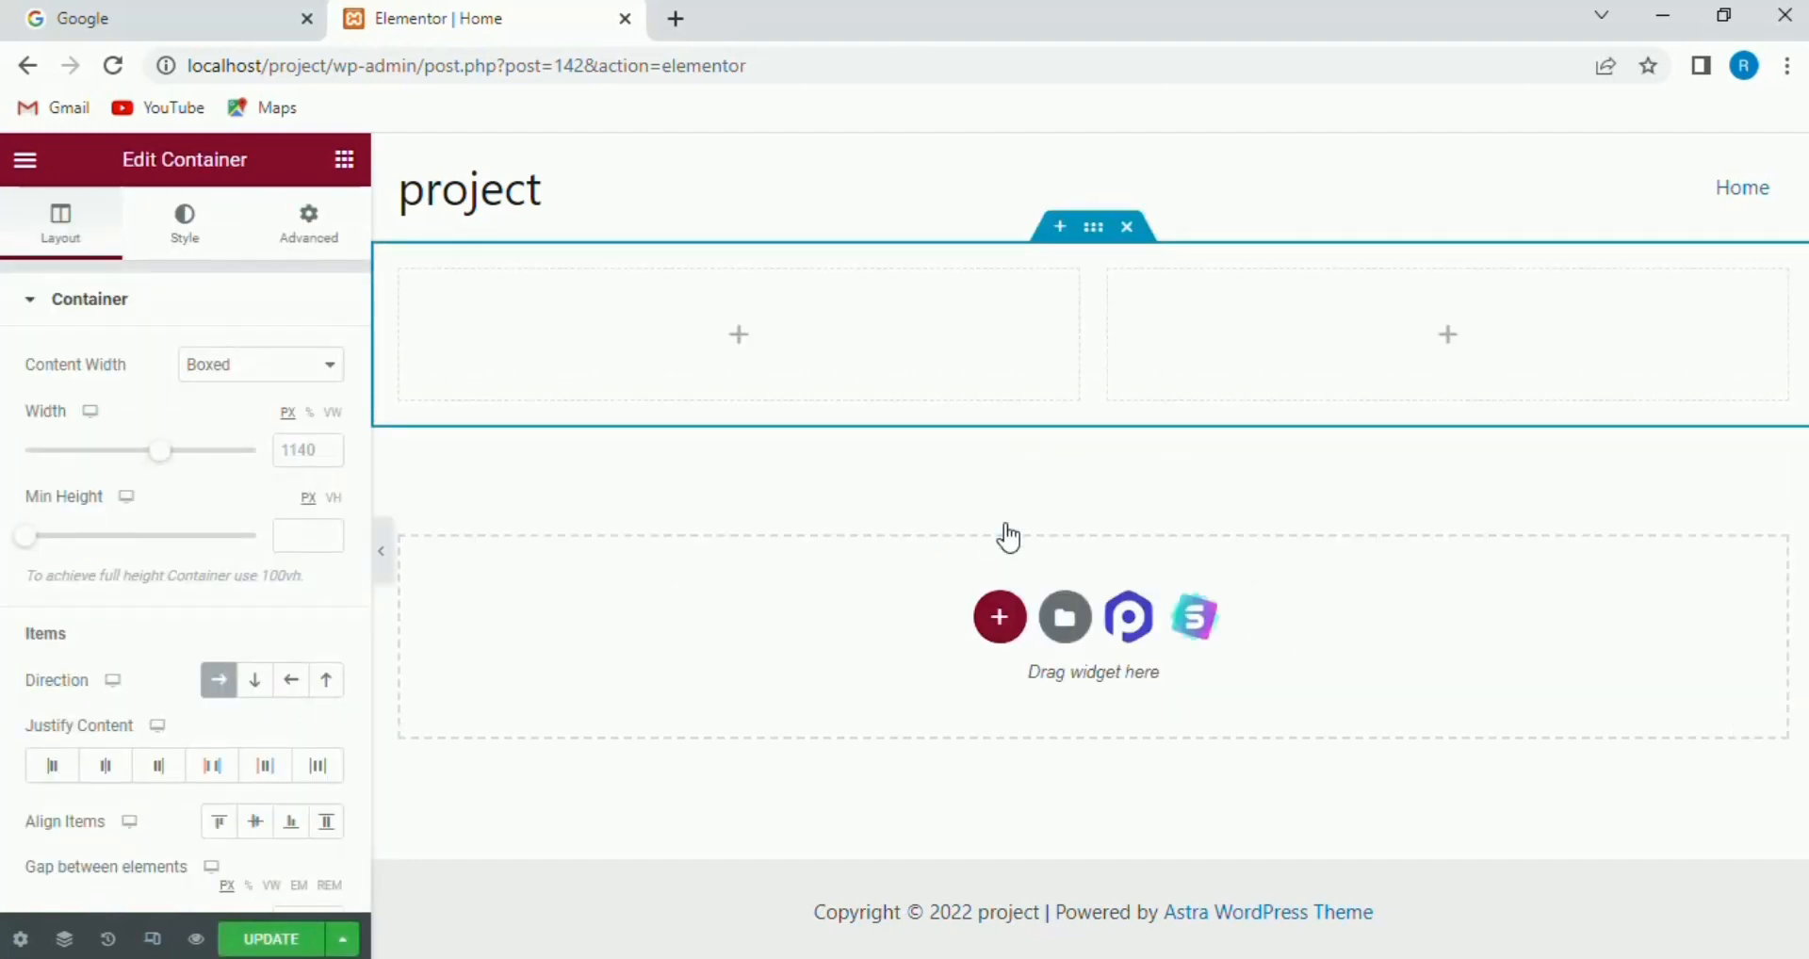
{"action": "left_click", "coordinate": [340, 499]}
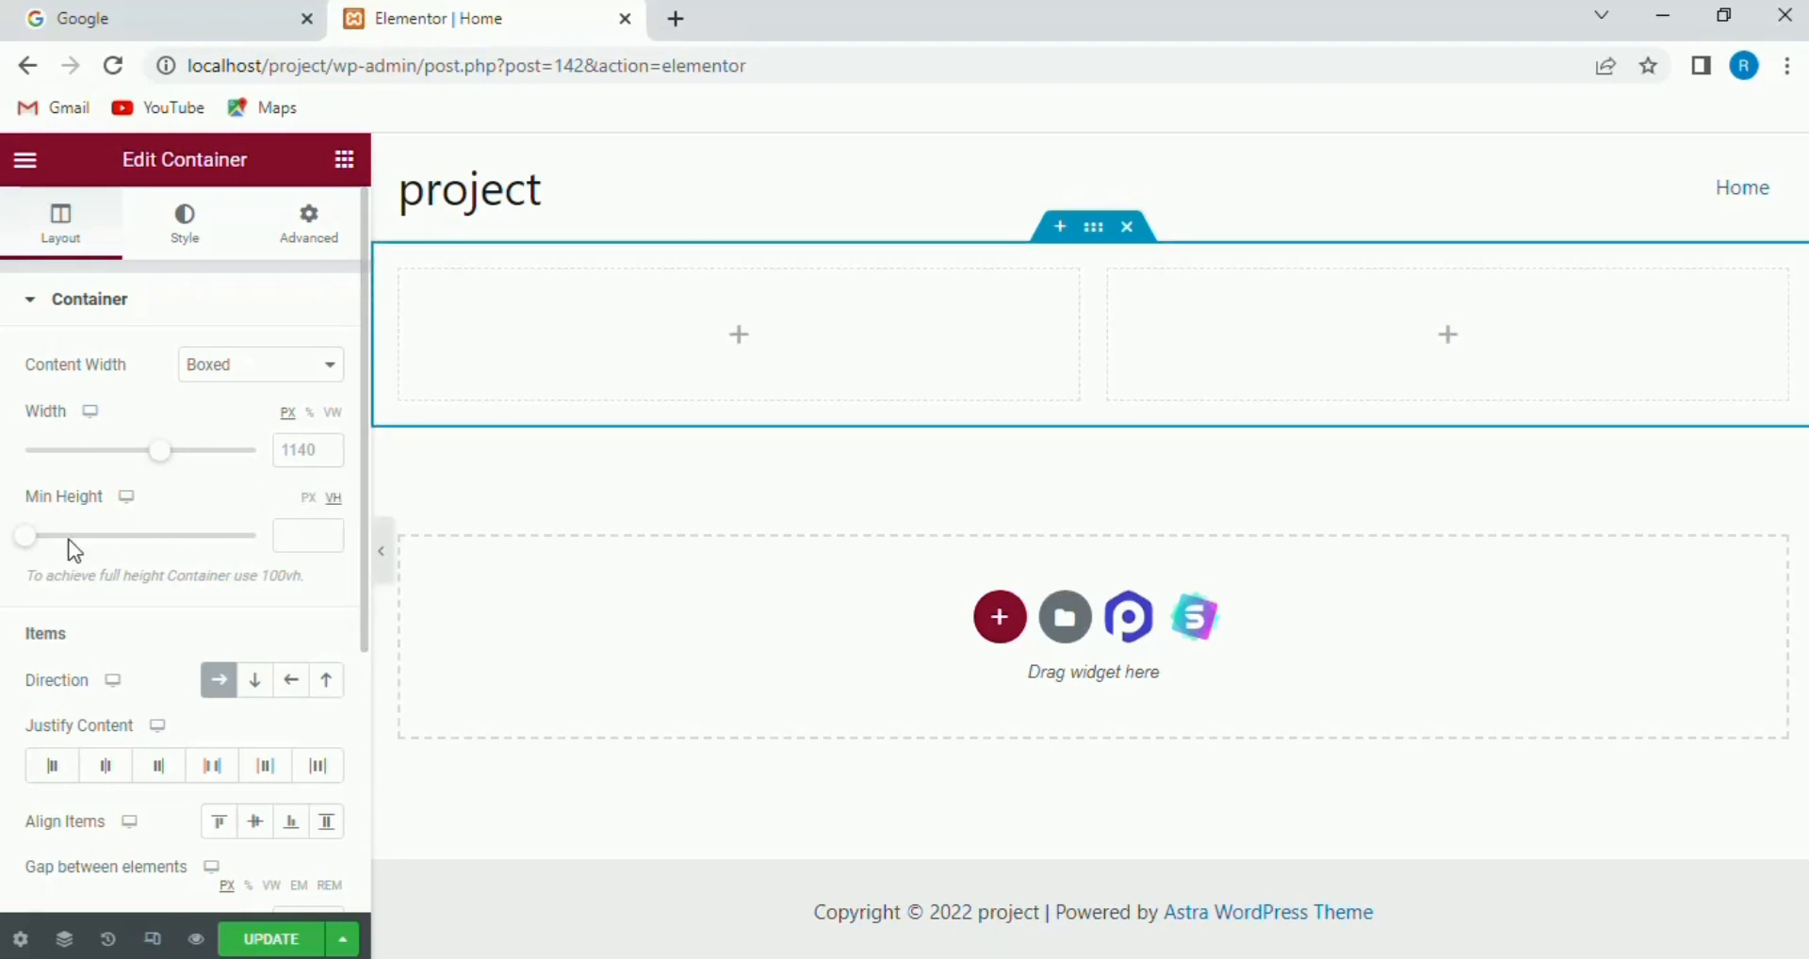
{"action": "left_click_drag", "start_coordinate": [23, 544], "coordinate": [311, 534]}
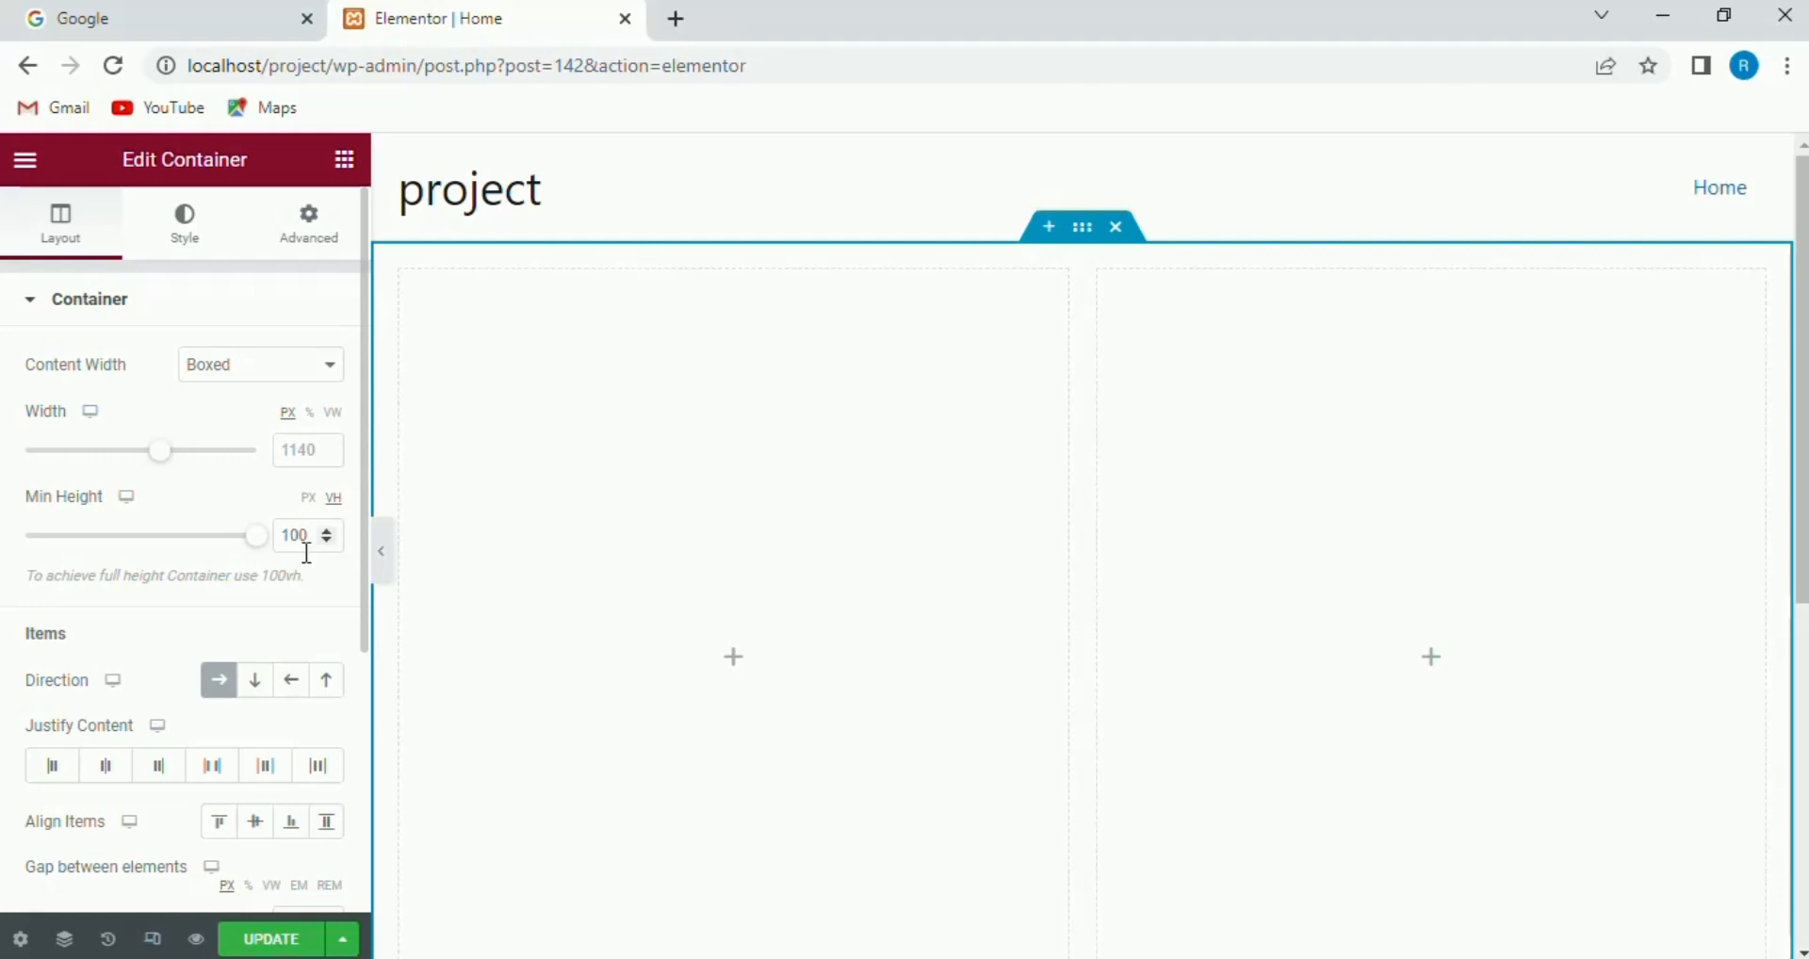
- Give the two-column container a Classic background with the color #000121
{"action": "left_click", "coordinate": [195, 235]}
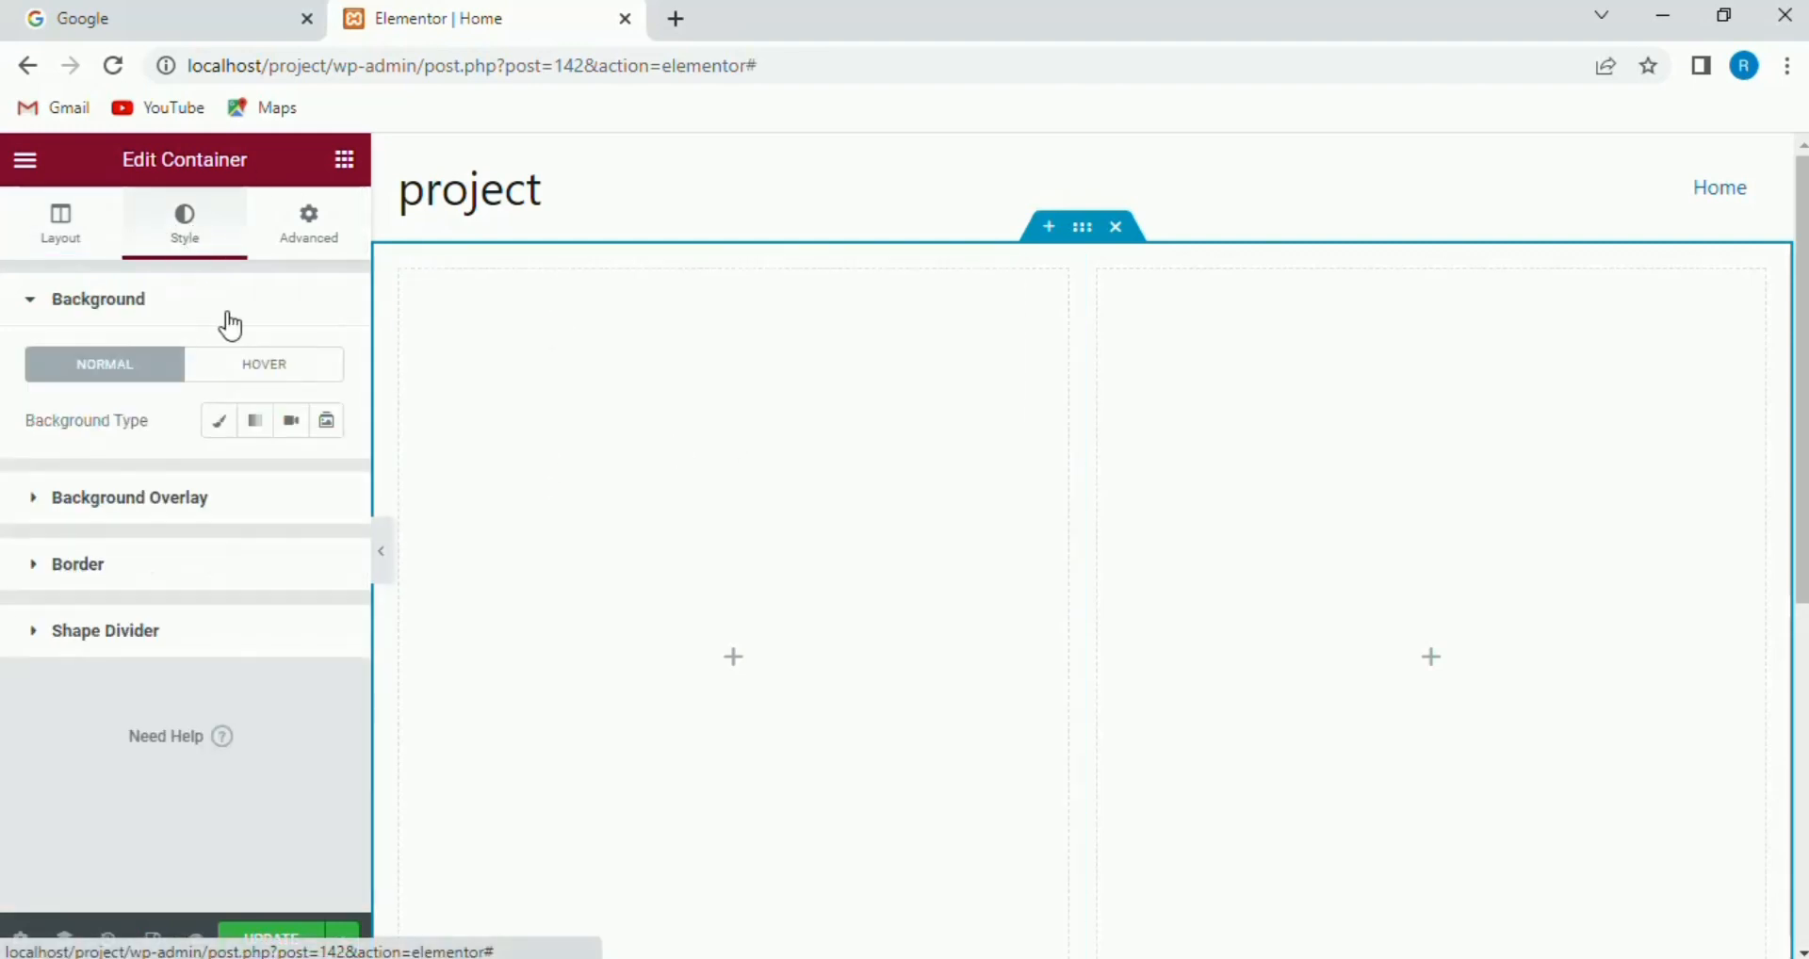
{"action": "left_click", "coordinate": [215, 435]}
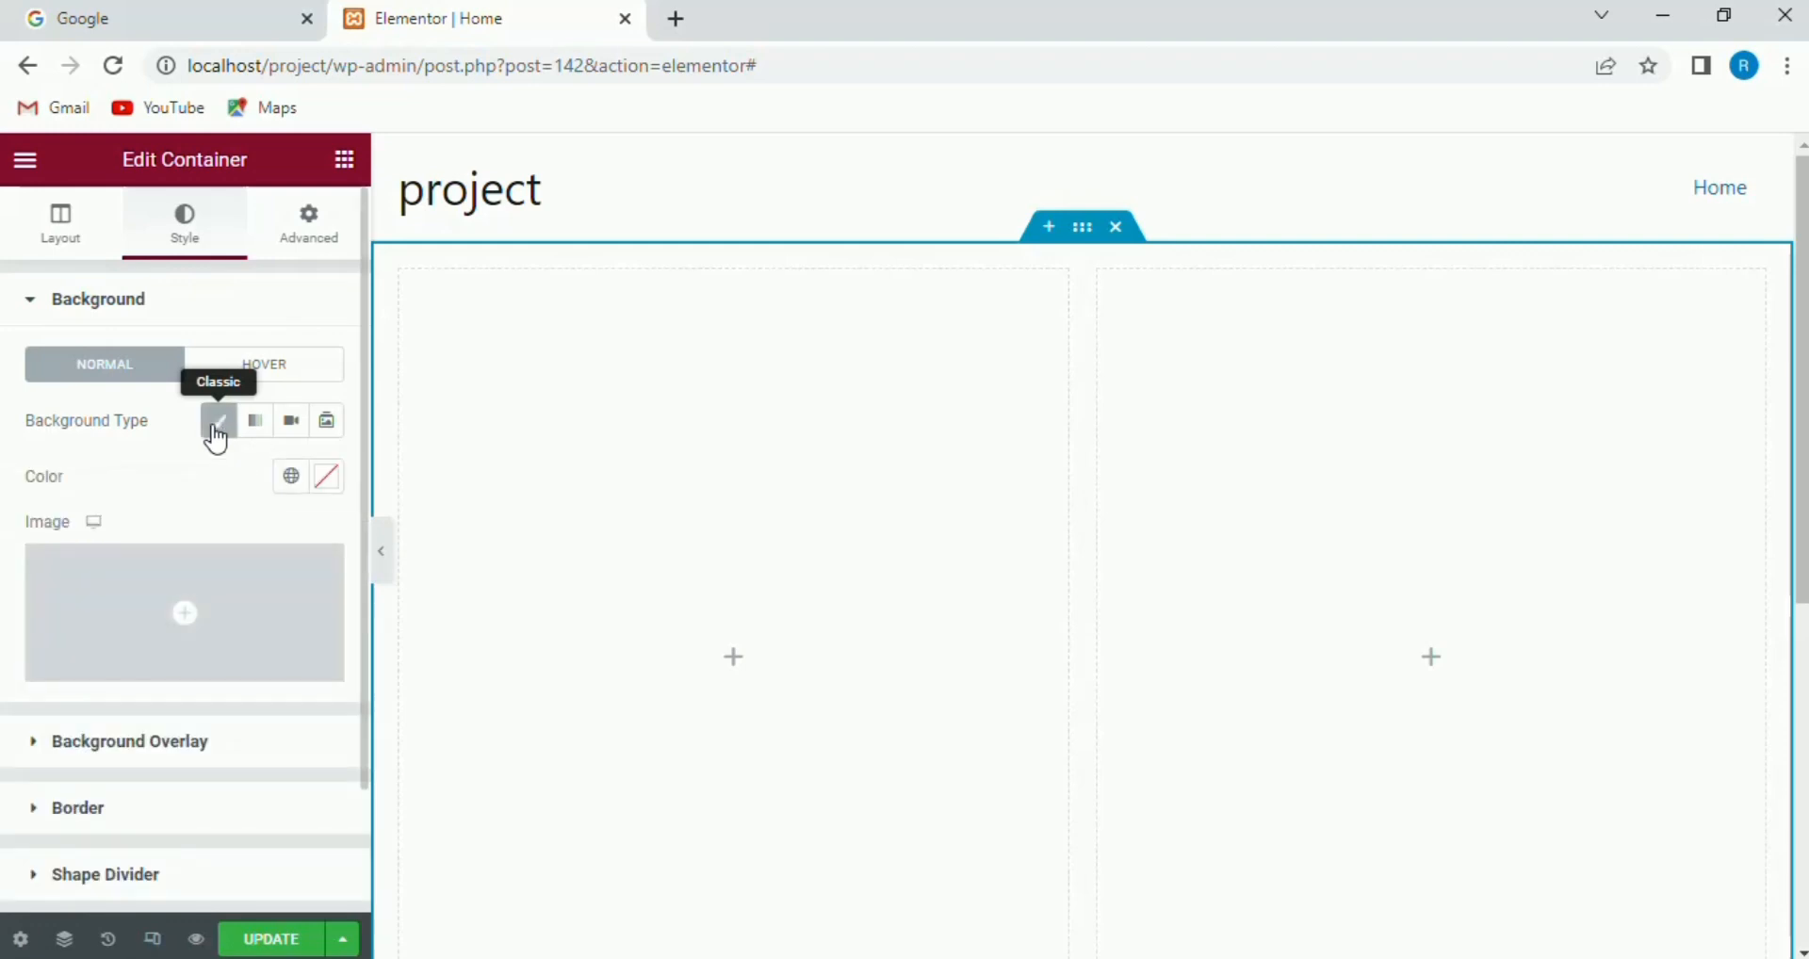
{"action": "left_click", "coordinate": [328, 480]}
{"action": "key", "text": "BackSpace"}
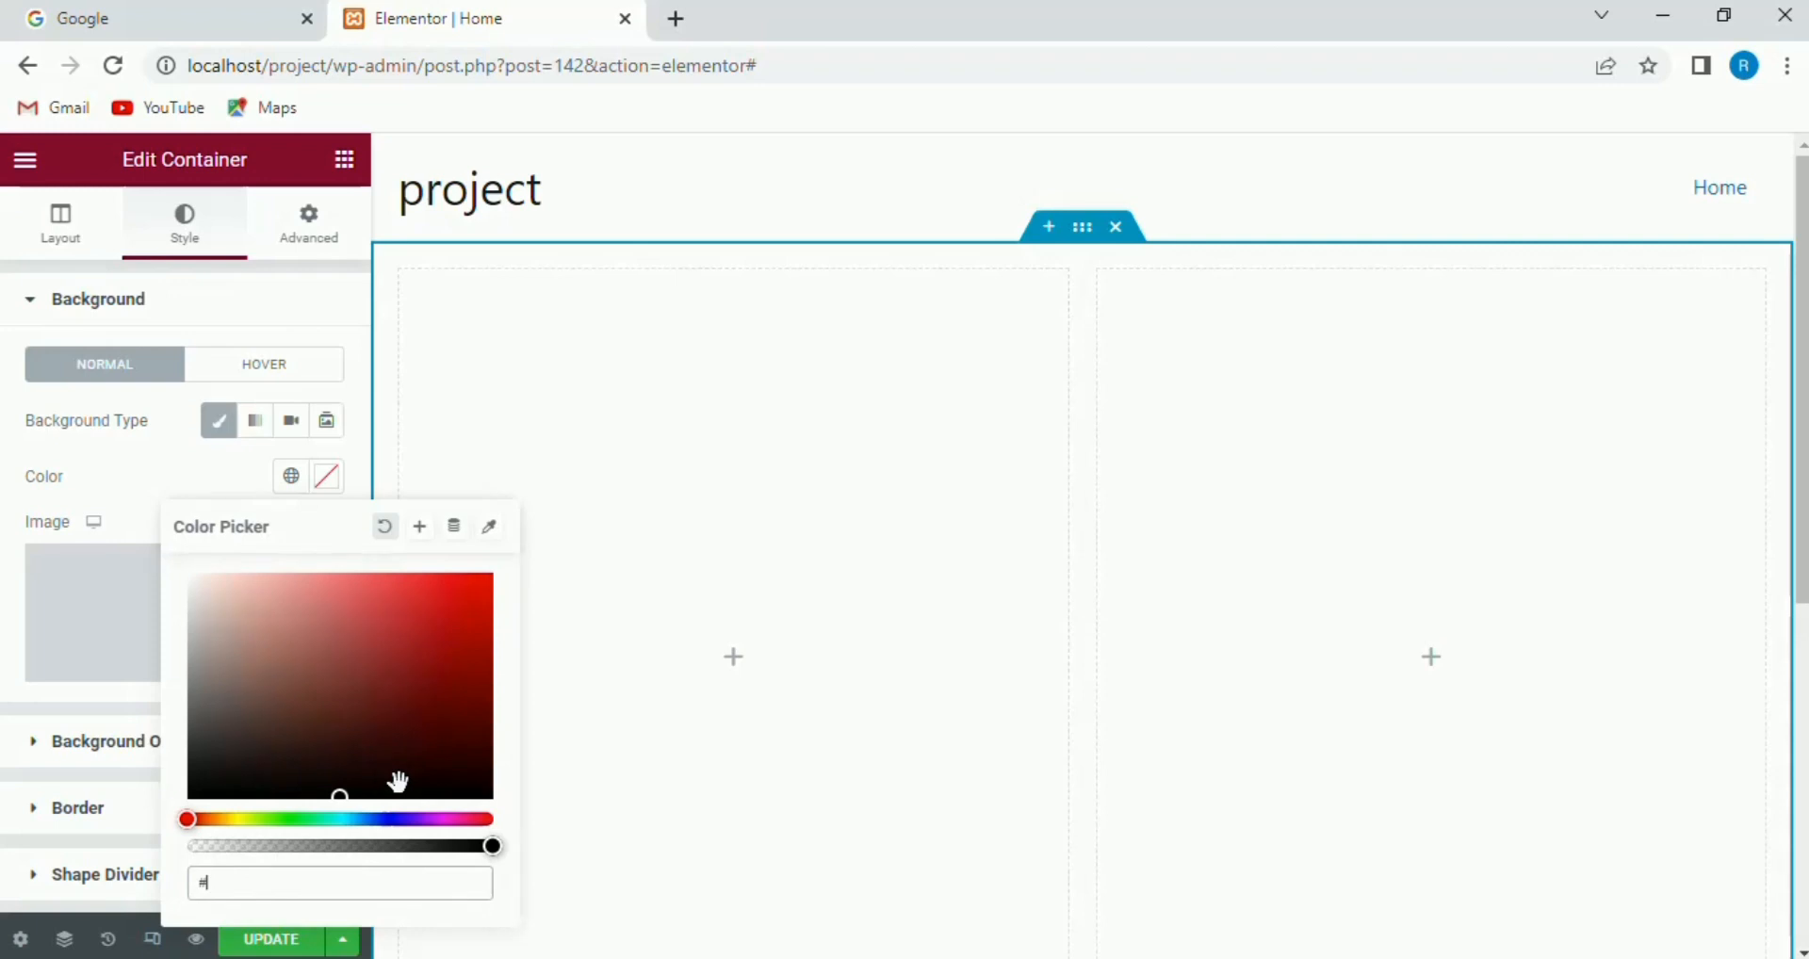
{"action": "type", "text": "#000121"}
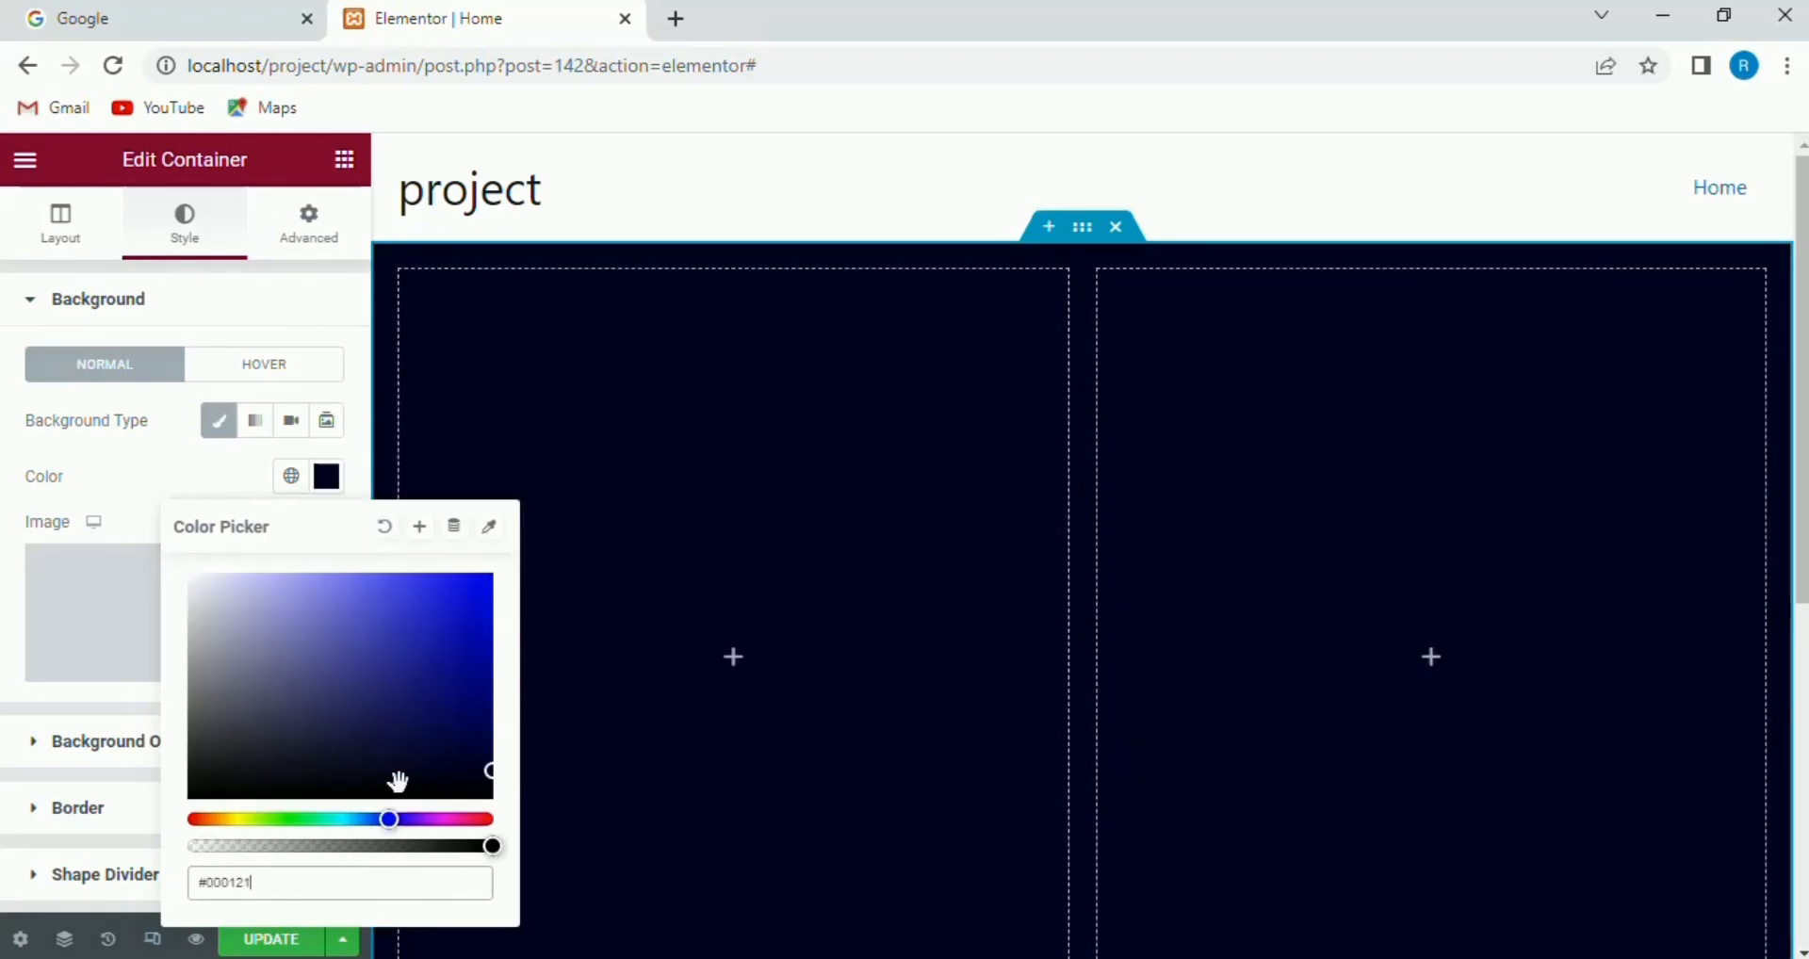
{"action": "left_click", "coordinate": [132, 466]}
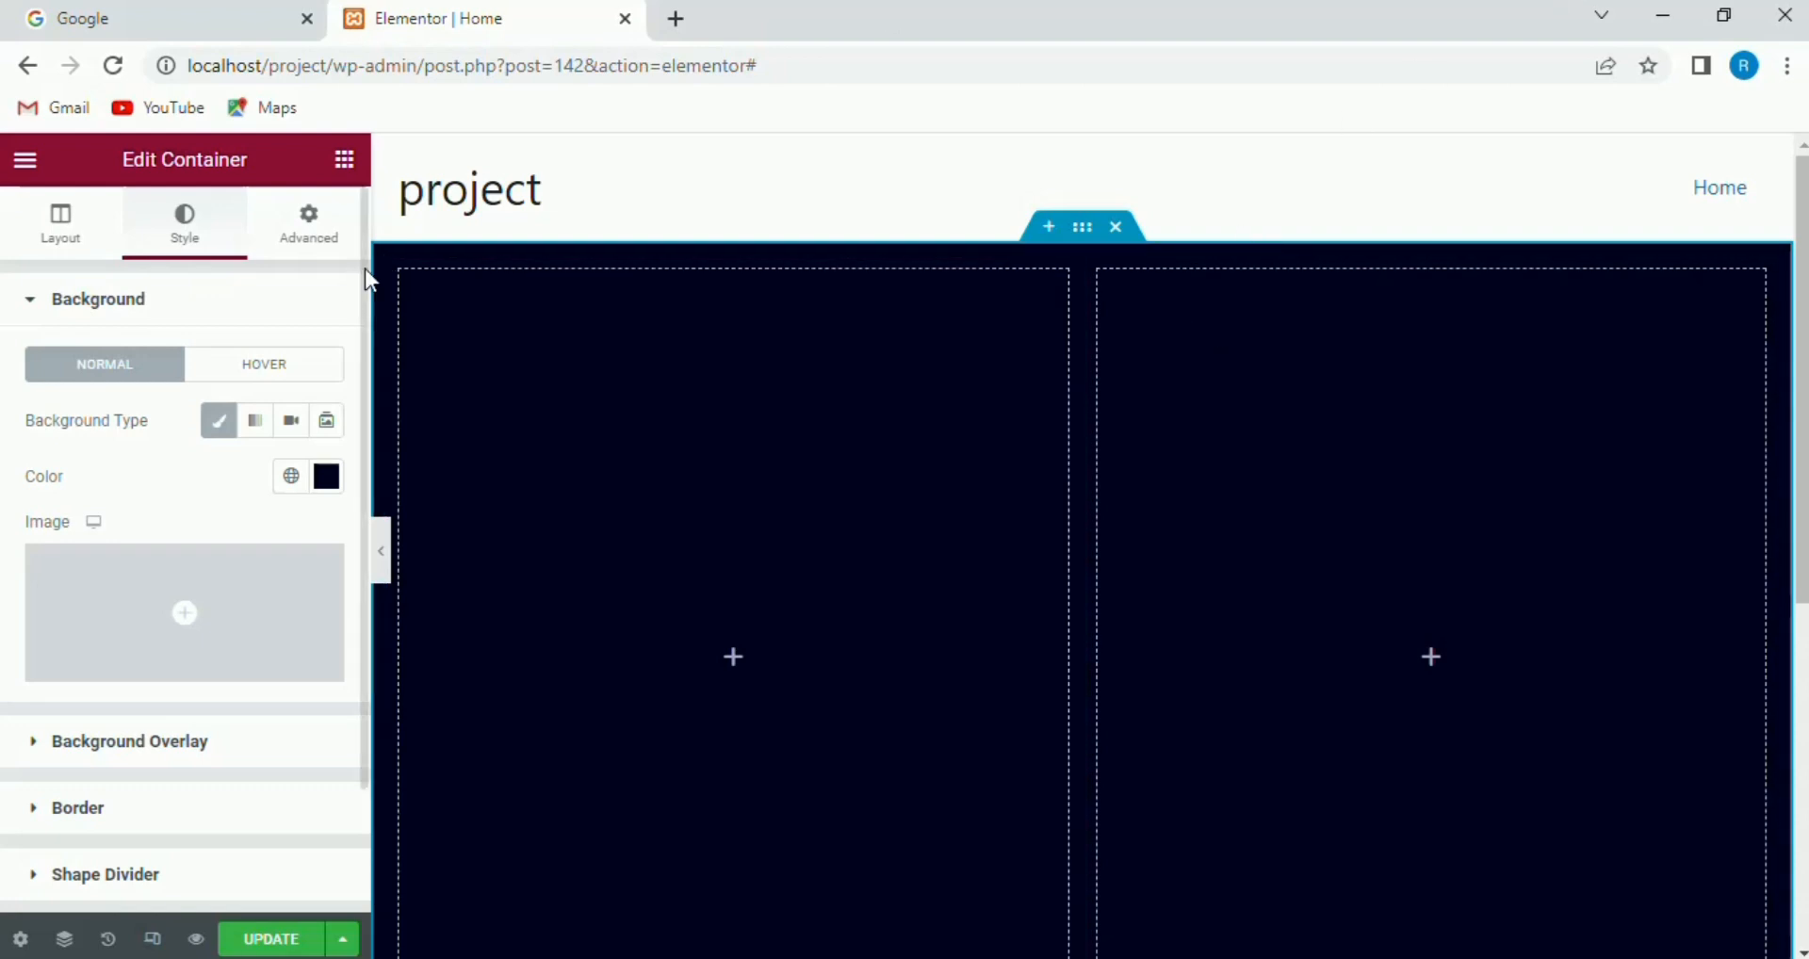
- Justify the left inner container's content to the center and place a Heading widget in it
{"action": "left_click", "coordinate": [400, 278]}
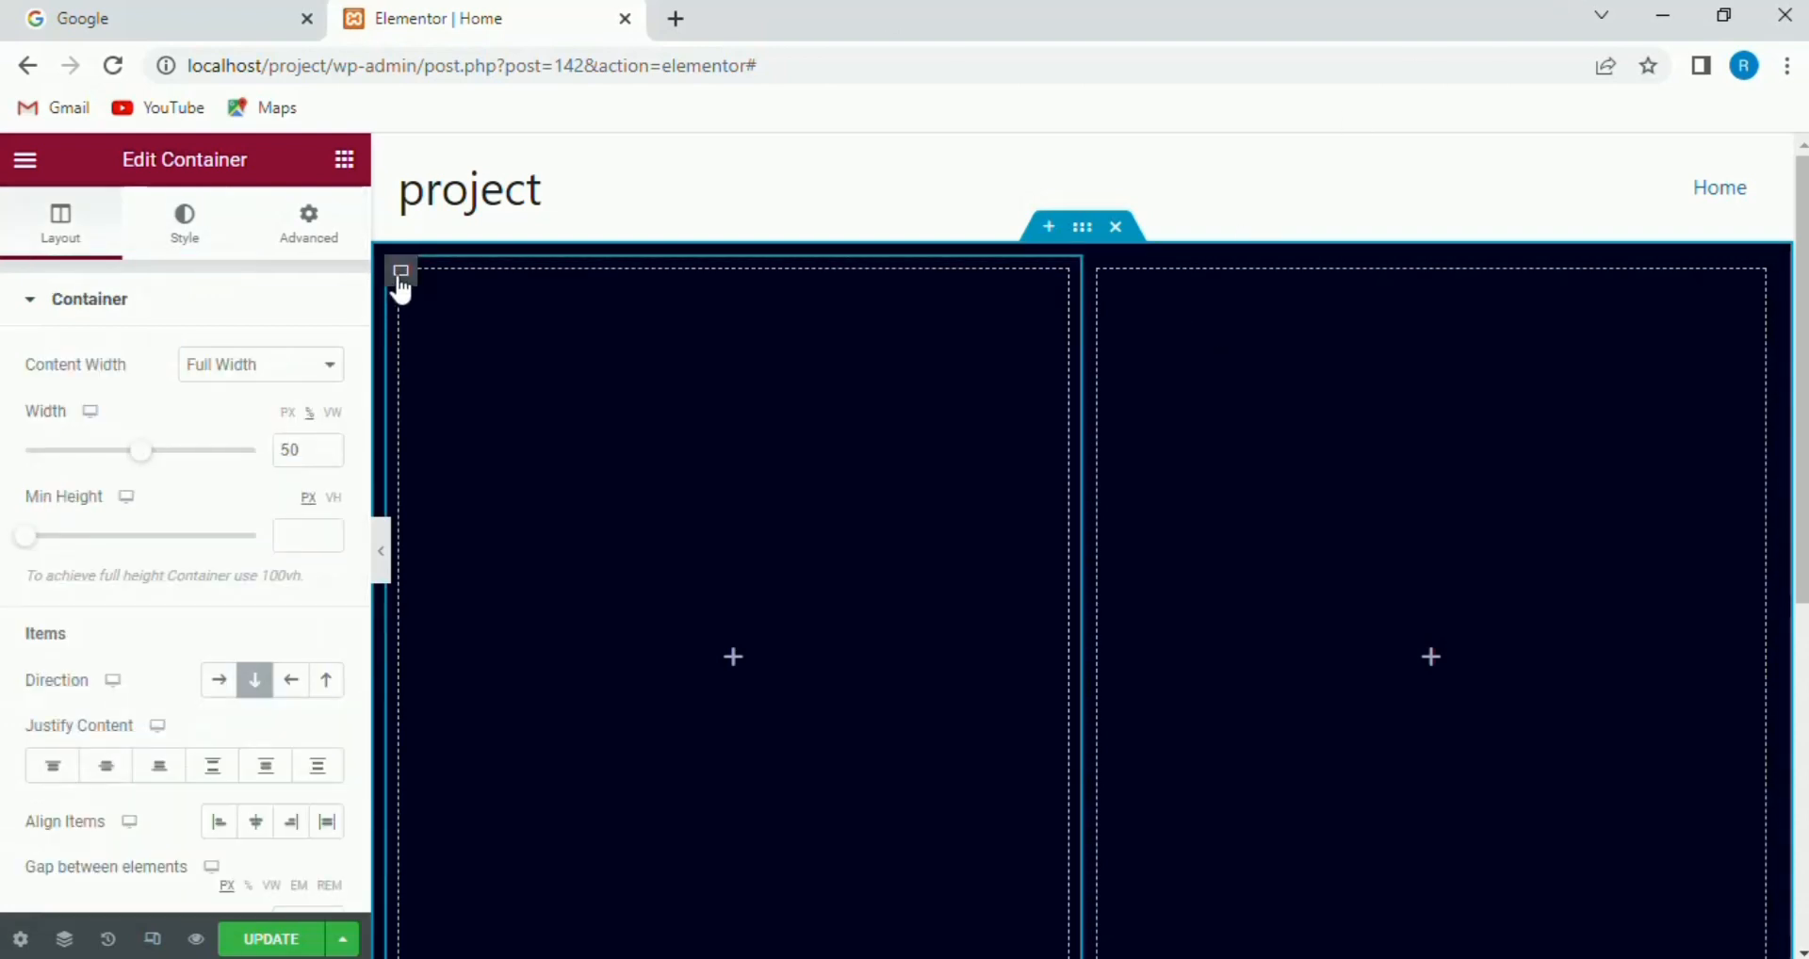
{"action": "left_click", "coordinate": [104, 768]}
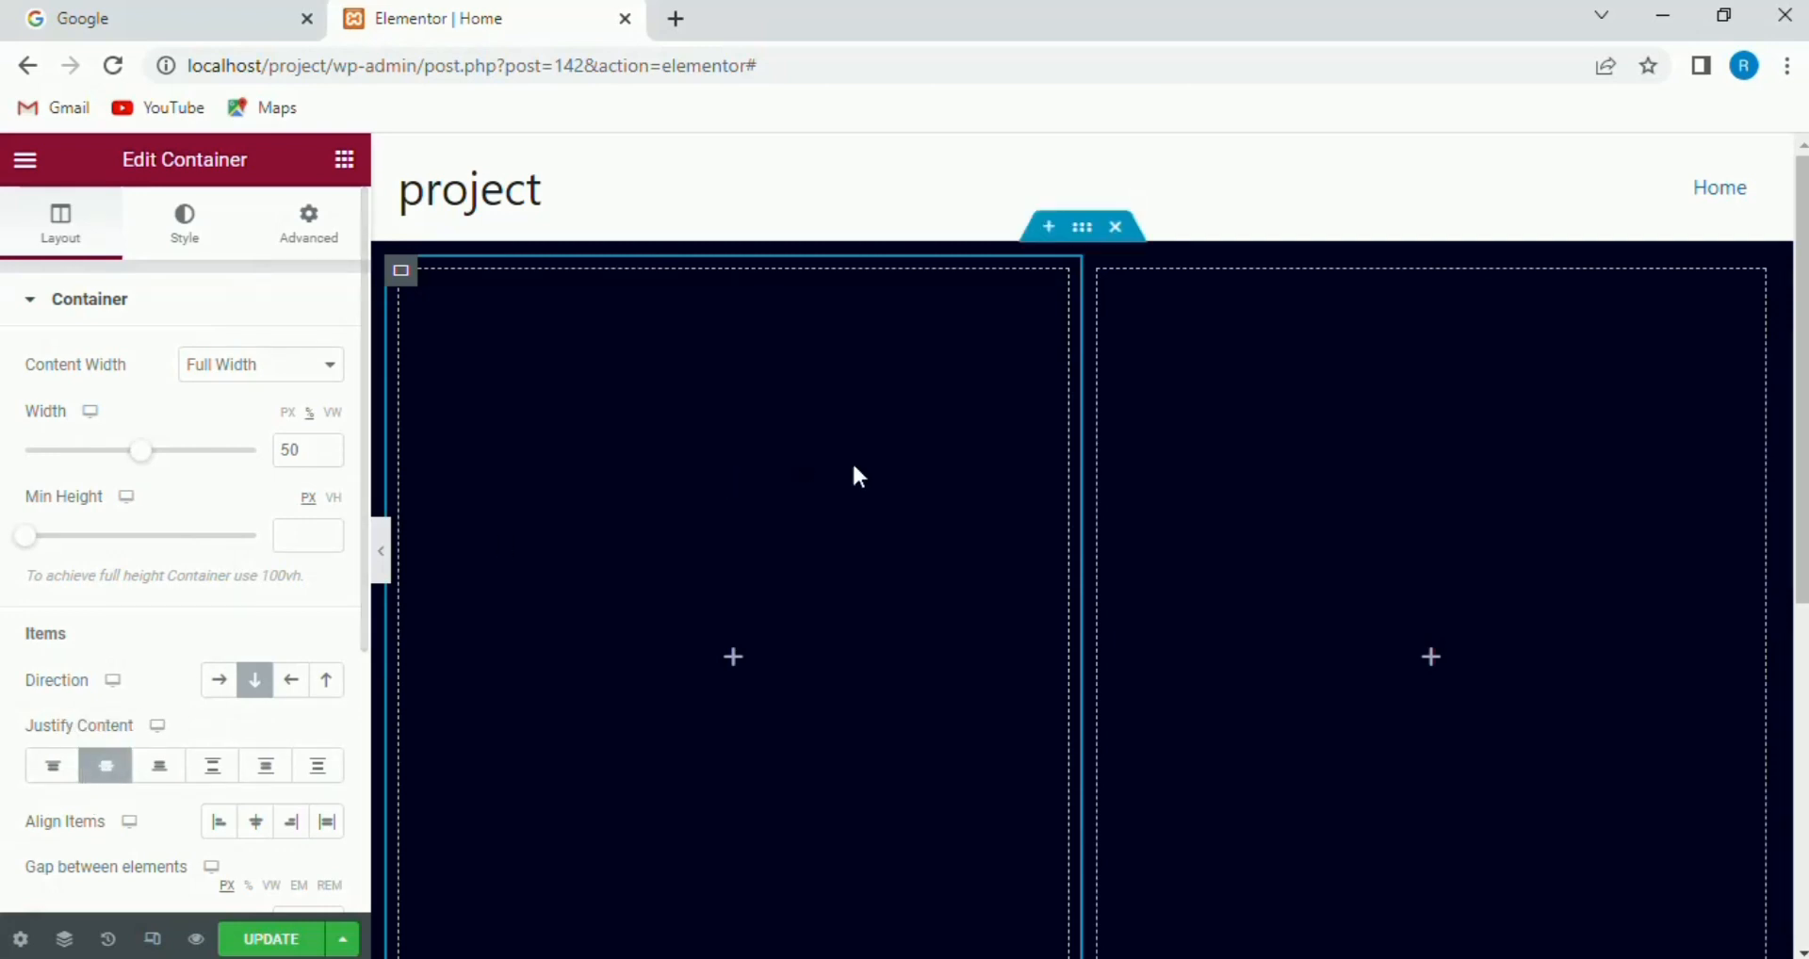
{"action": "left_click", "coordinate": [738, 660]}
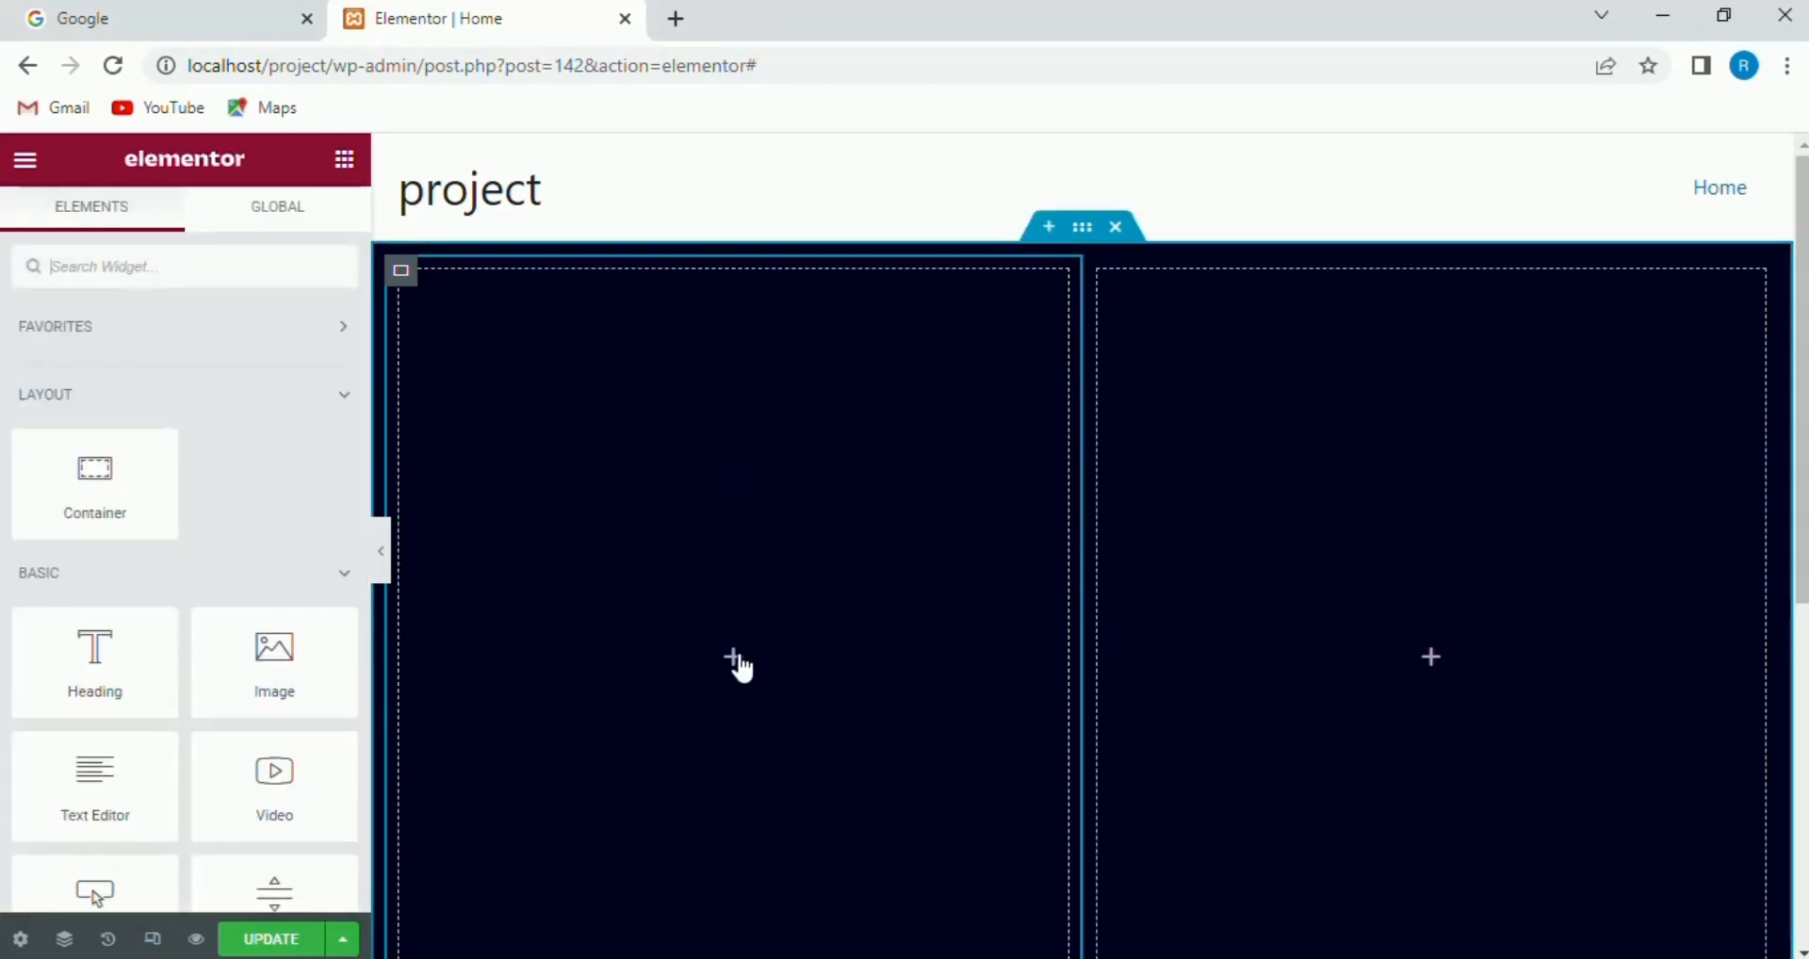
{"action": "left_click_drag", "start_coordinate": [81, 662], "coordinate": [636, 568]}
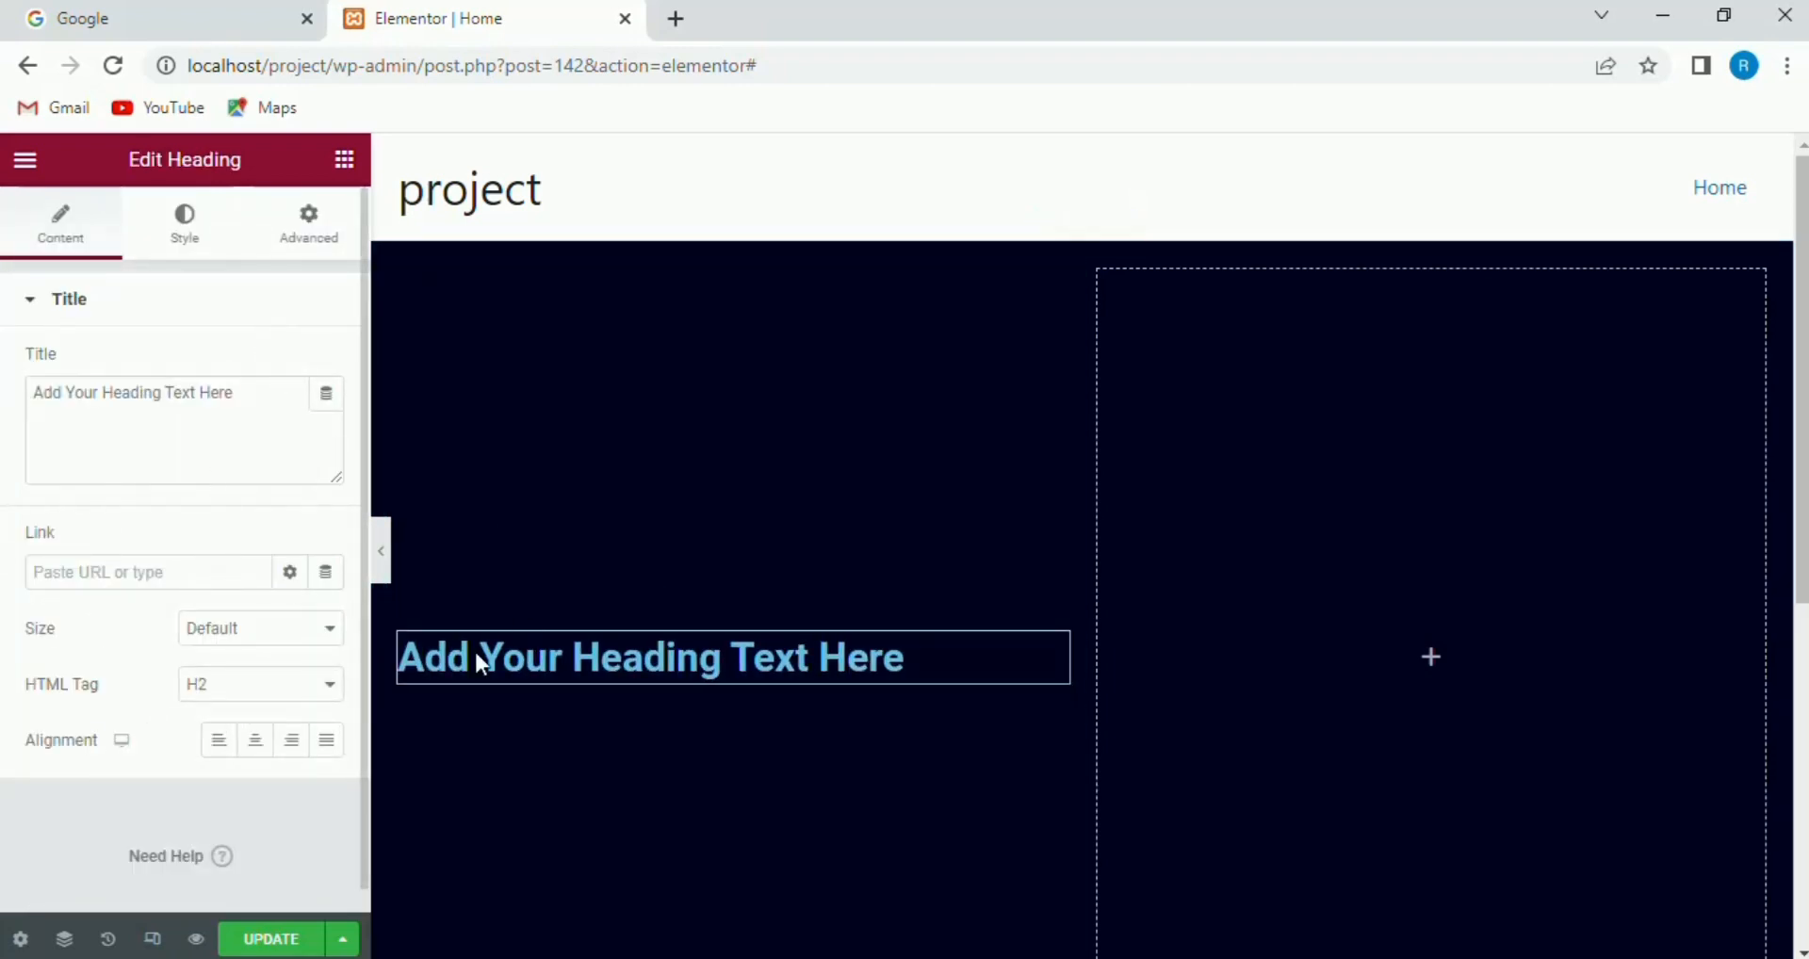
- Replace the heading's placeholder title with "Web Designing"
{"action": "left_click_drag", "start_coordinate": [247, 394], "coordinate": [30, 394]}
{"action": "key", "text": "BackSpace"}
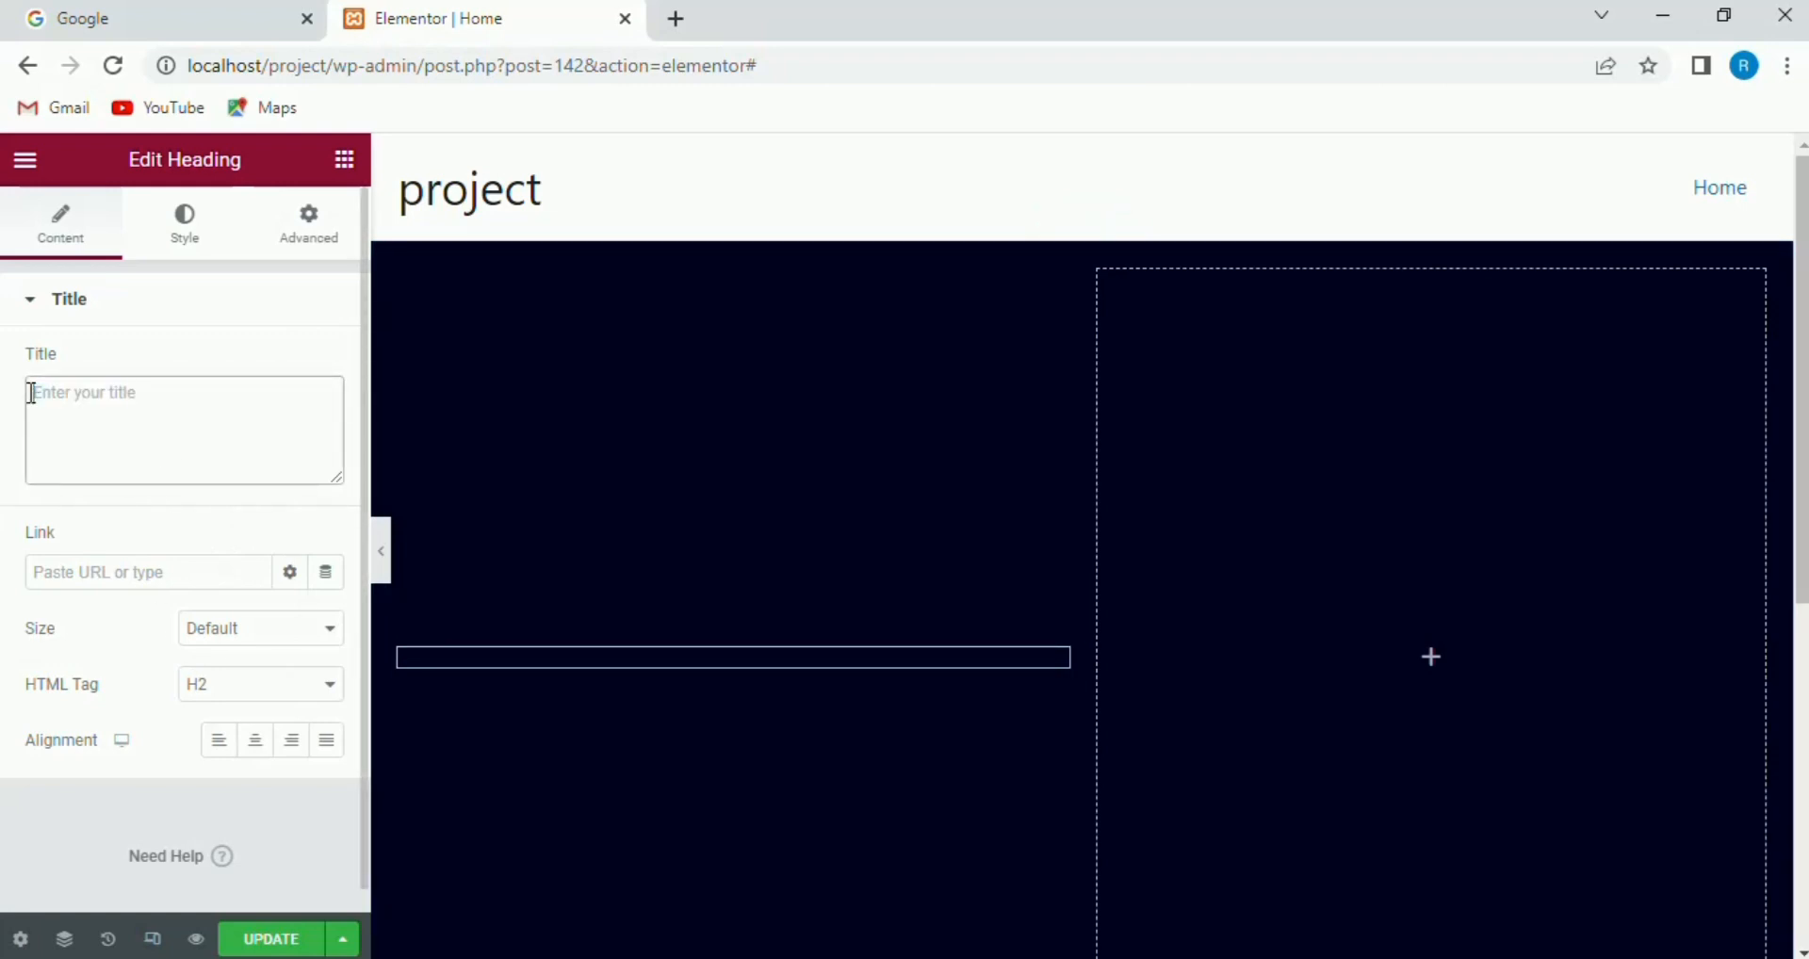
{"action": "type", "text": "Web"}
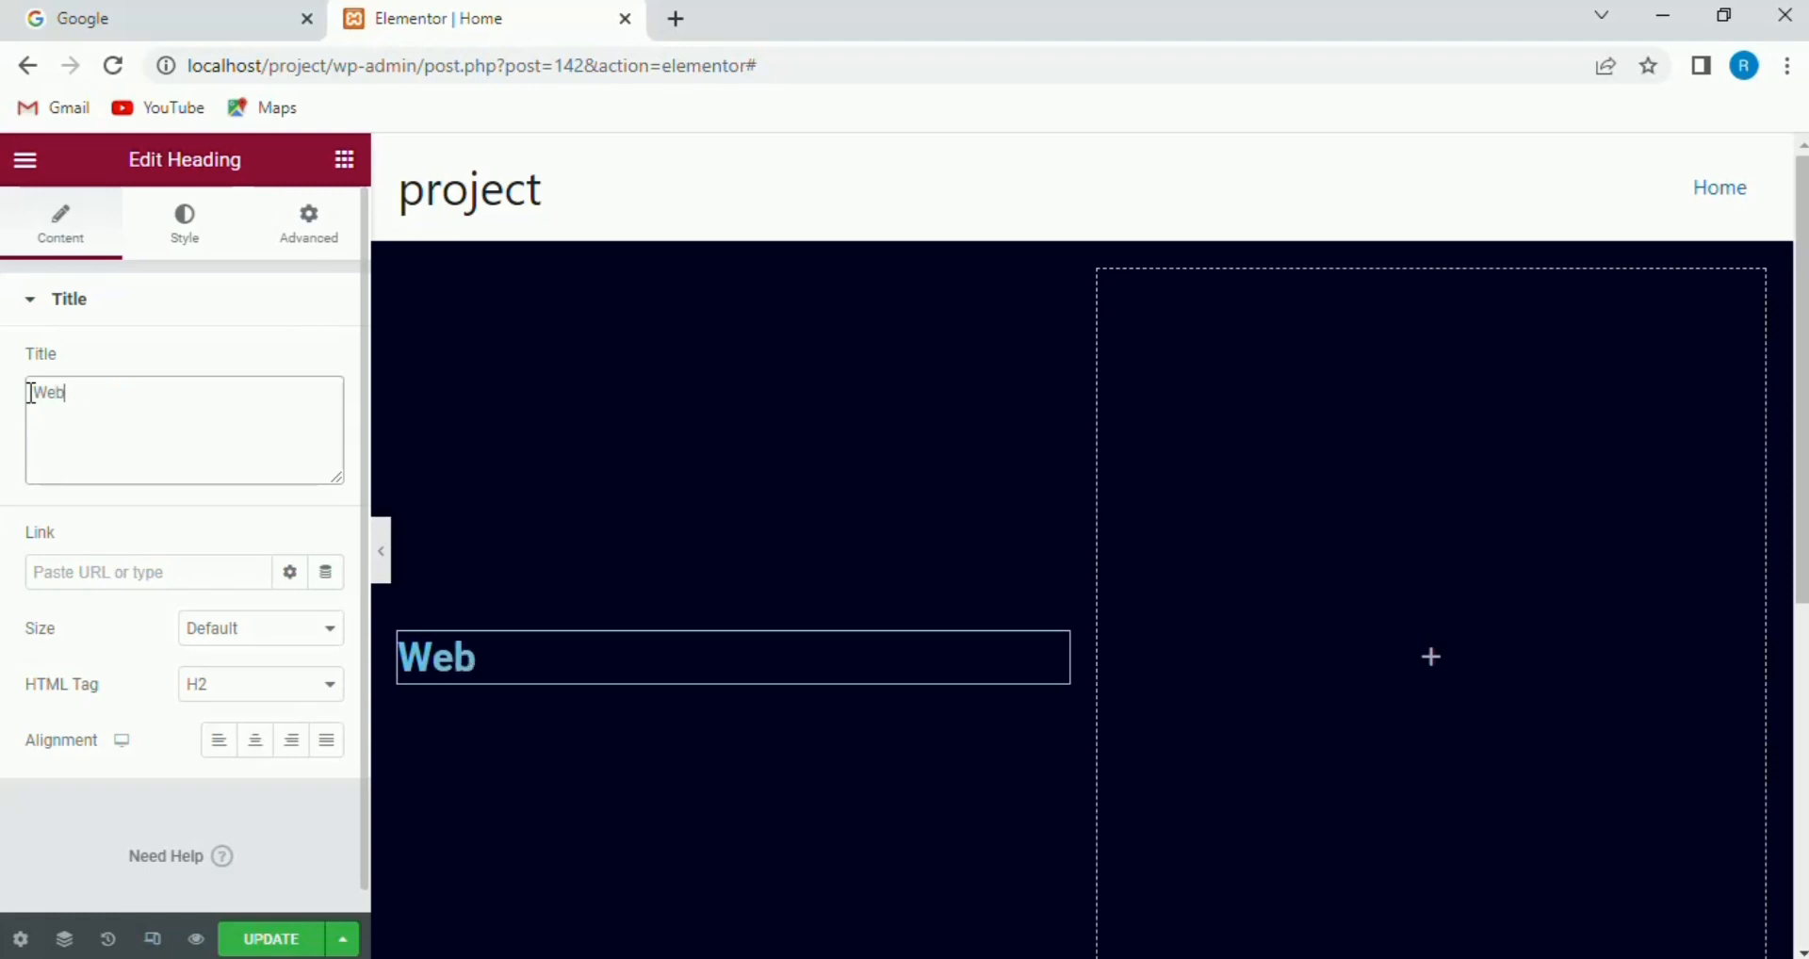
{"action": "type", "text": " Desig"}
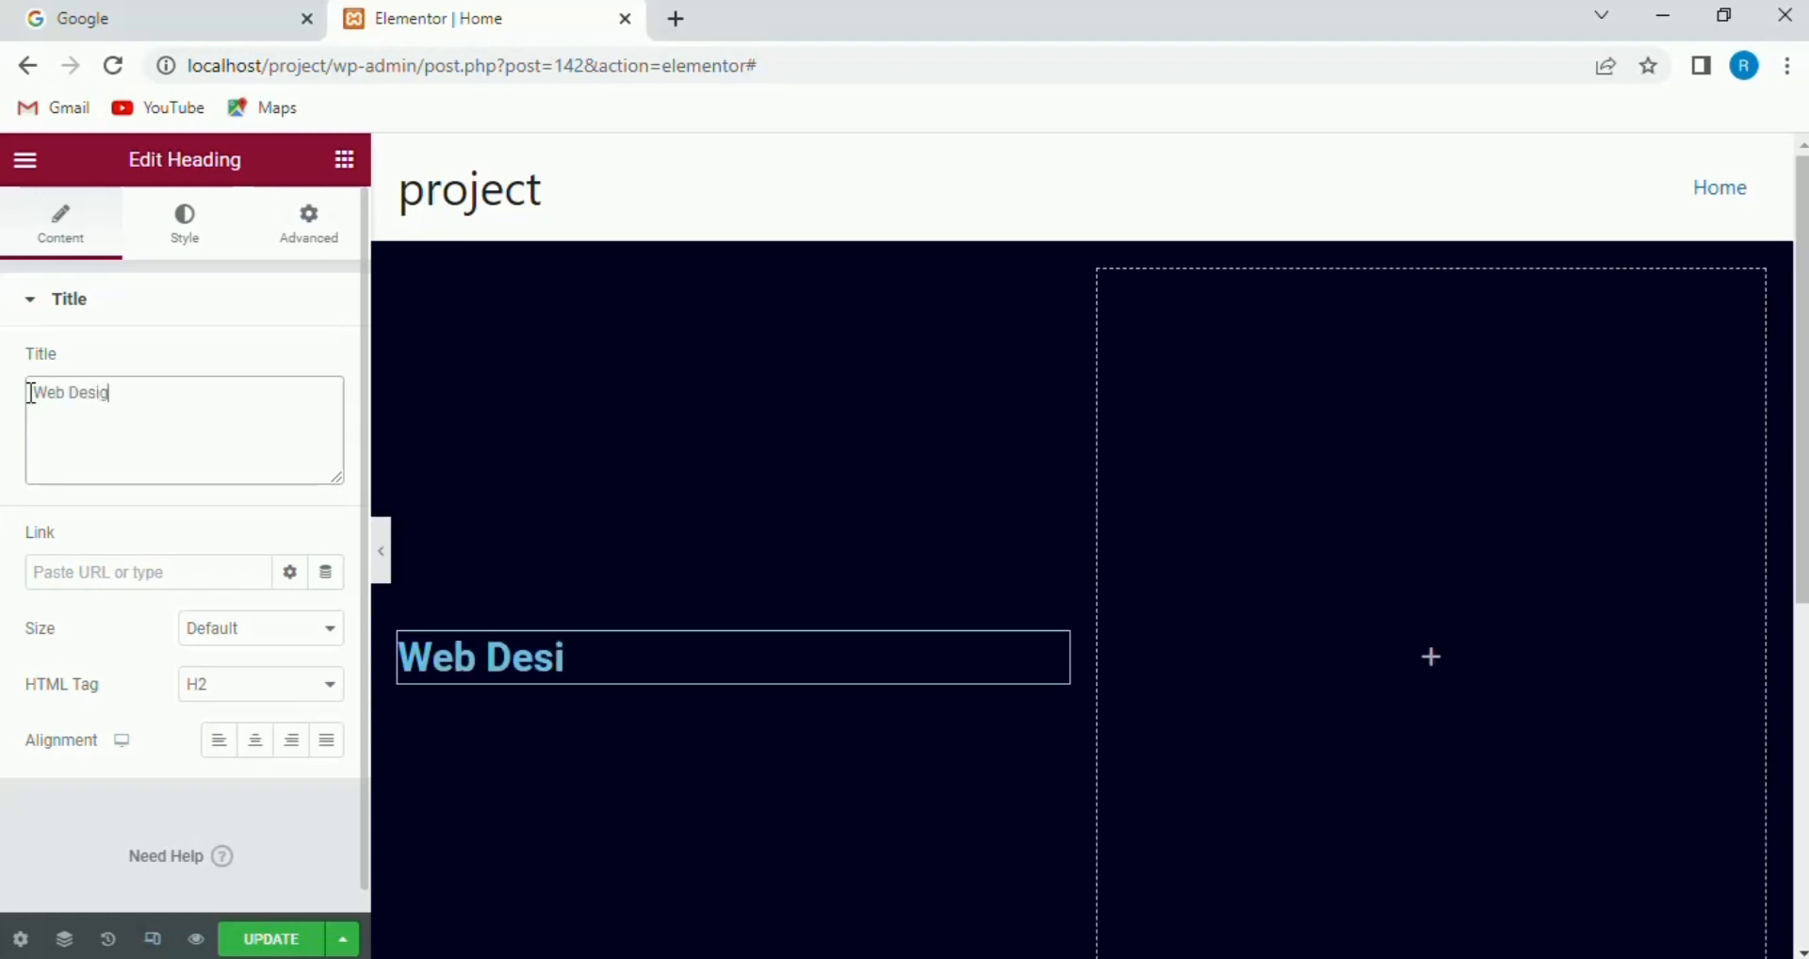
{"action": "type", "text": "ning"}
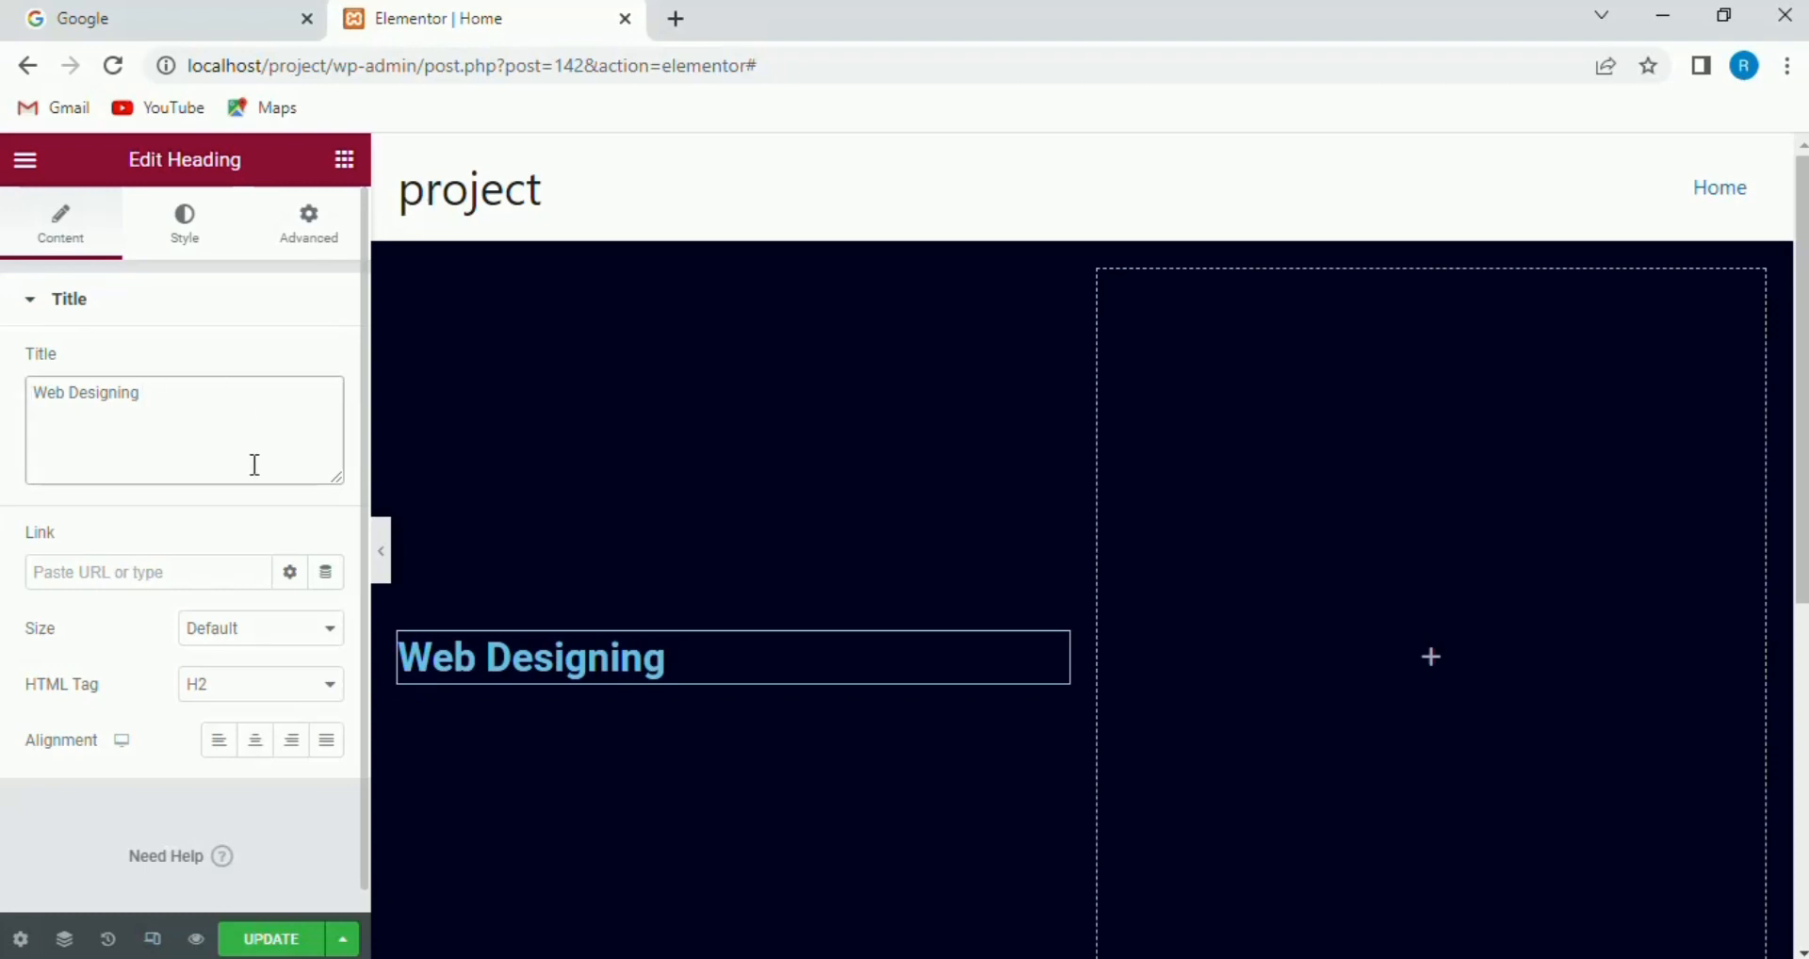
- Change the "Web Designing" heading's text color to the golden yellow #E4AB04
{"action": "left_click", "coordinate": [186, 229]}
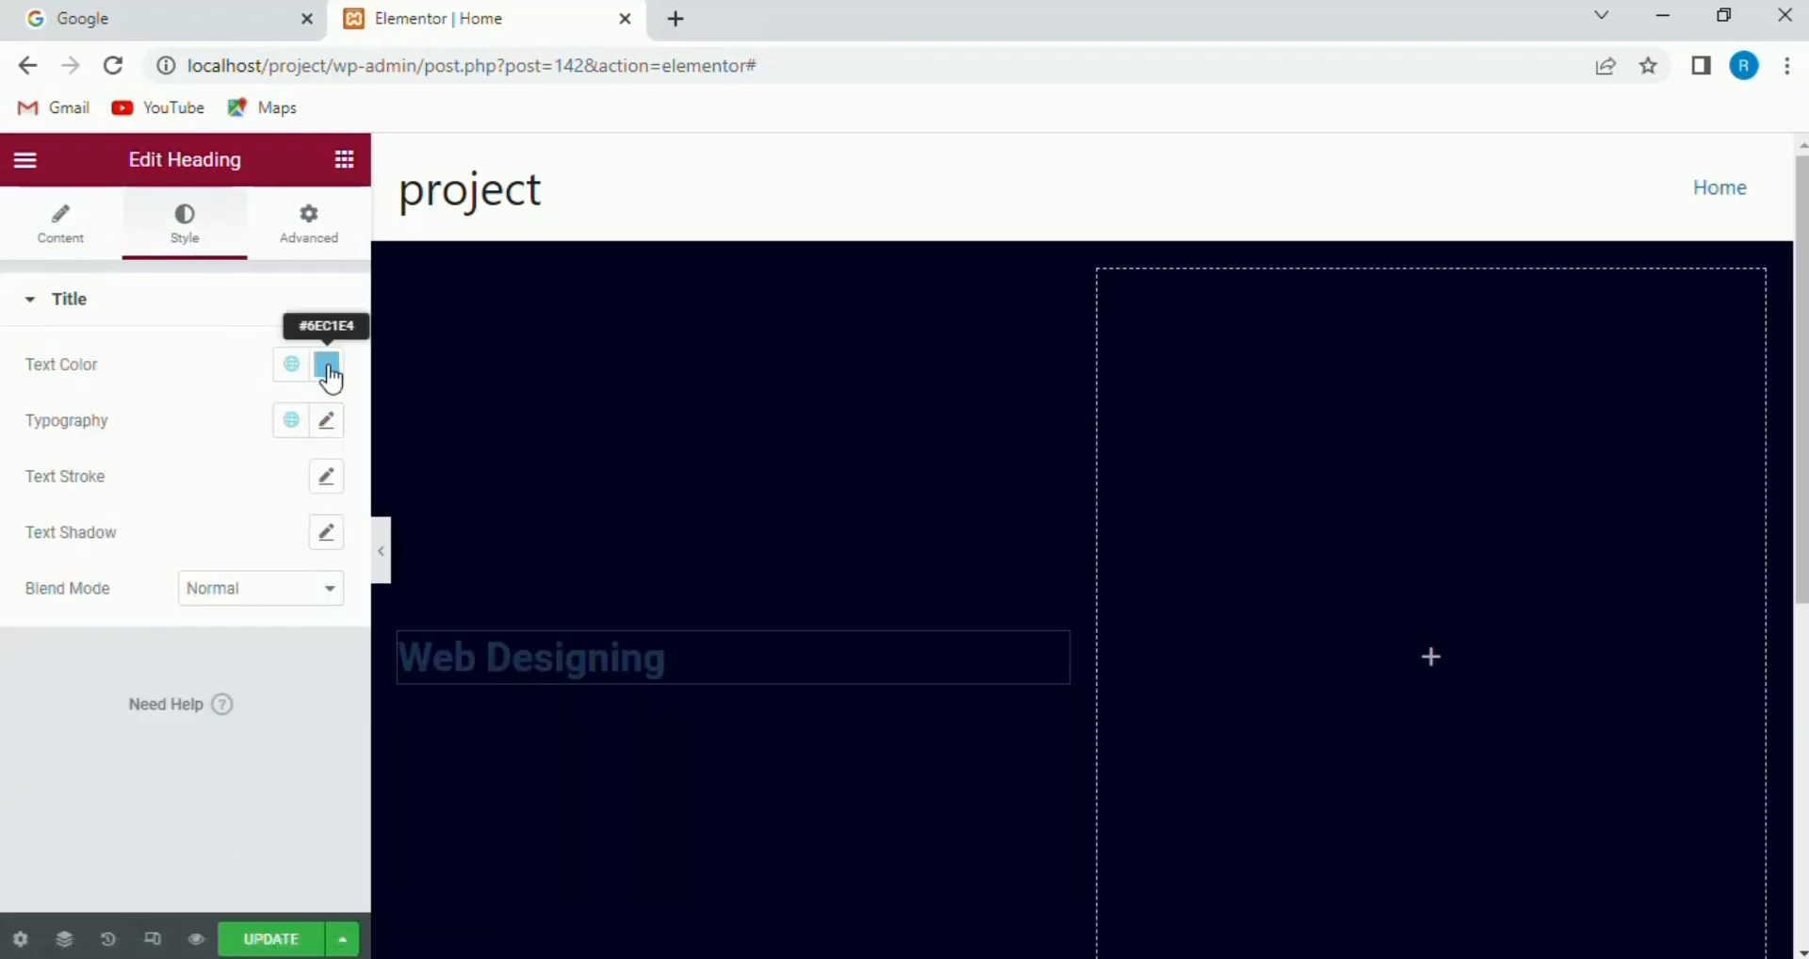
{"action": "left_click", "coordinate": [327, 367]}
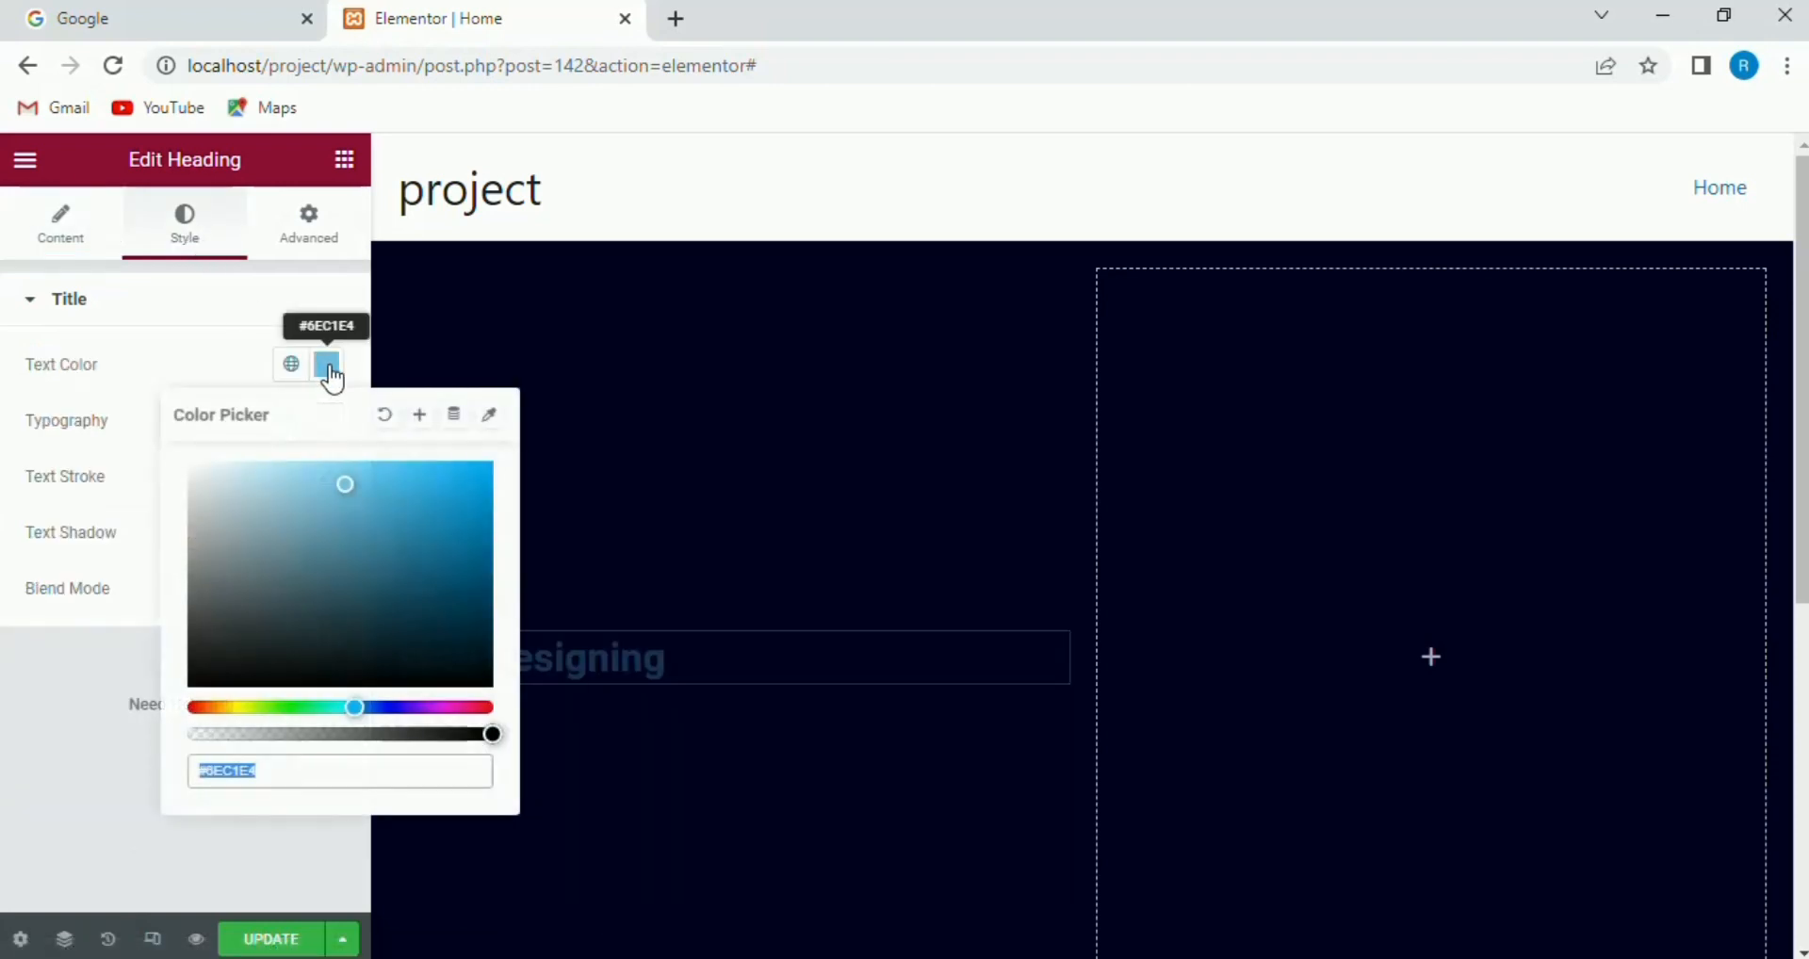
{"action": "left_click", "coordinate": [224, 708]}
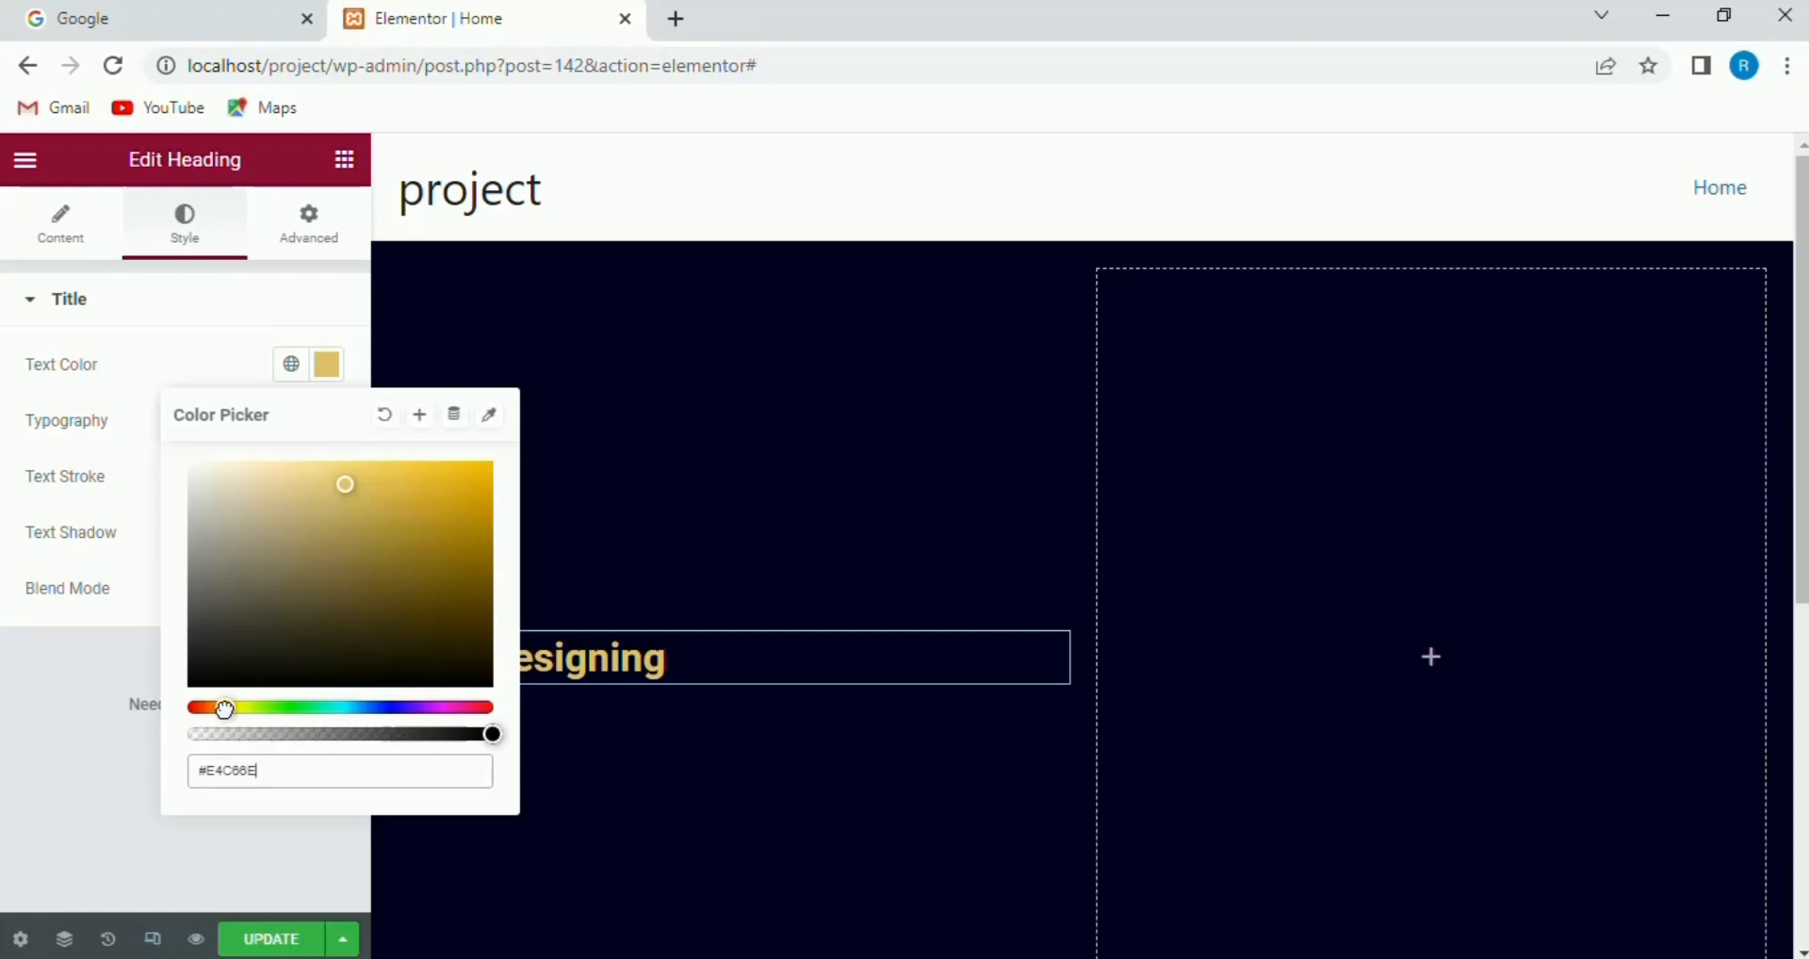
{"action": "left_click", "coordinate": [349, 489]}
{"action": "left_click_drag", "start_coordinate": [366, 489], "coordinate": [493, 459]}
{"action": "left_click", "coordinate": [491, 464]}
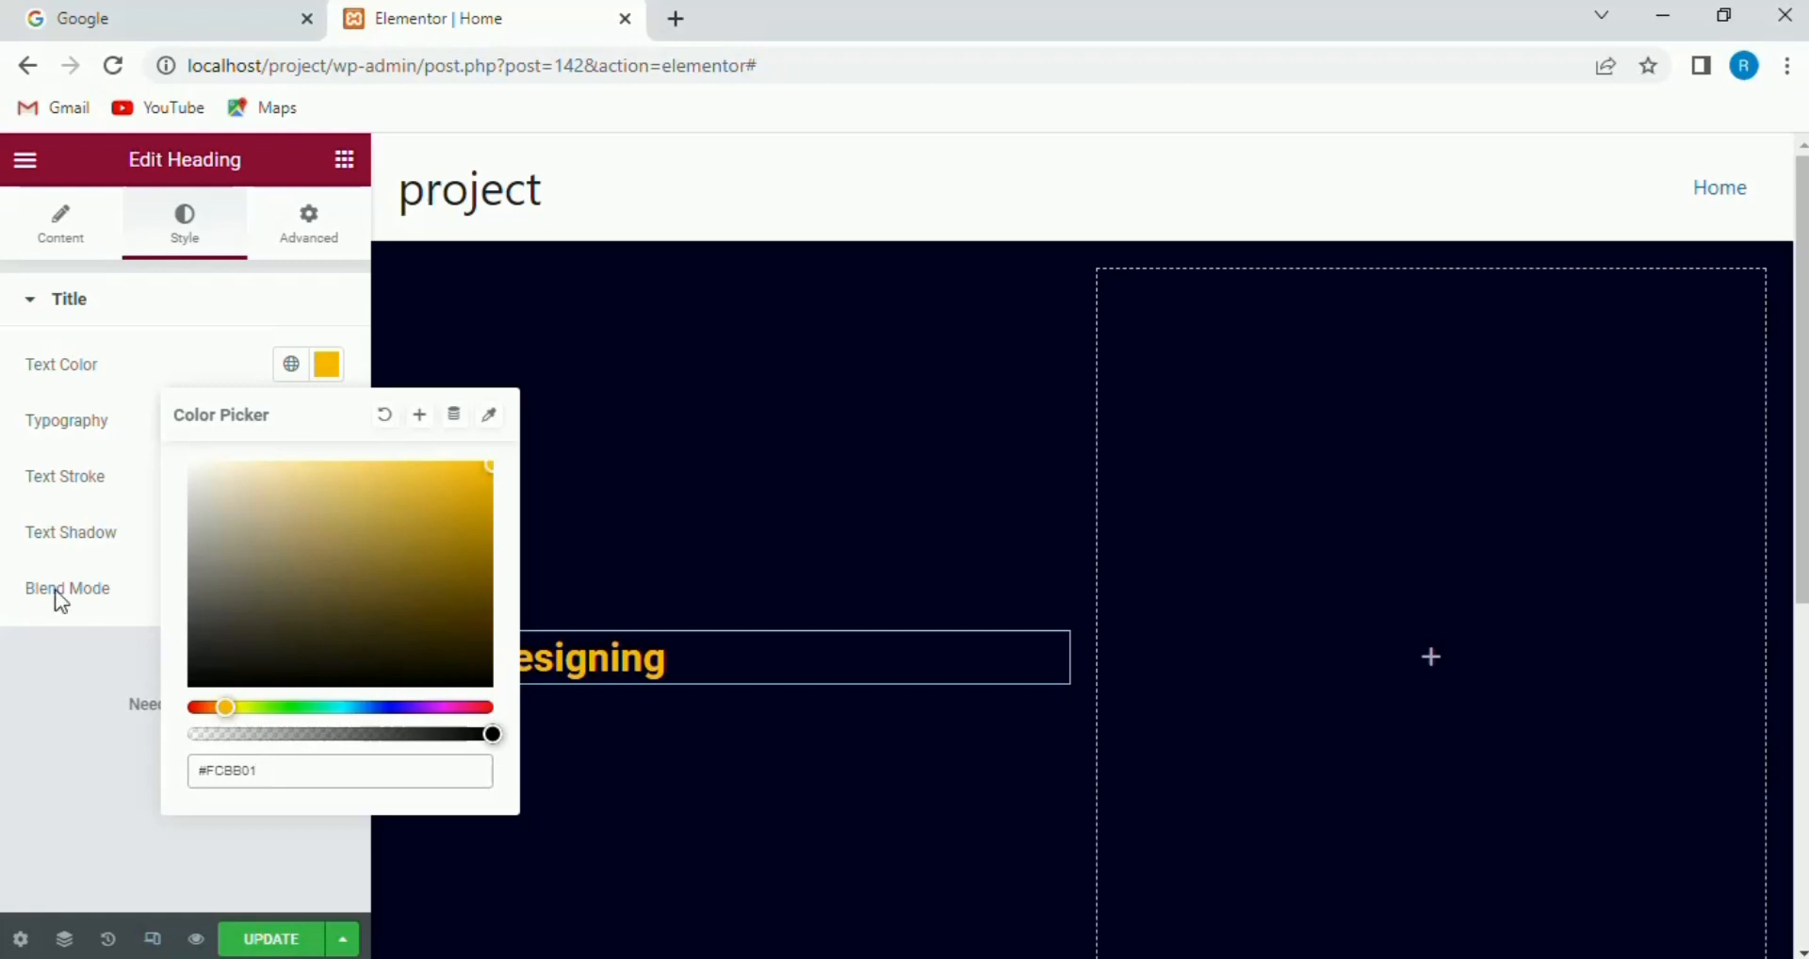
{"action": "left_click_drag", "start_coordinate": [264, 771], "coordinate": [192, 770]}
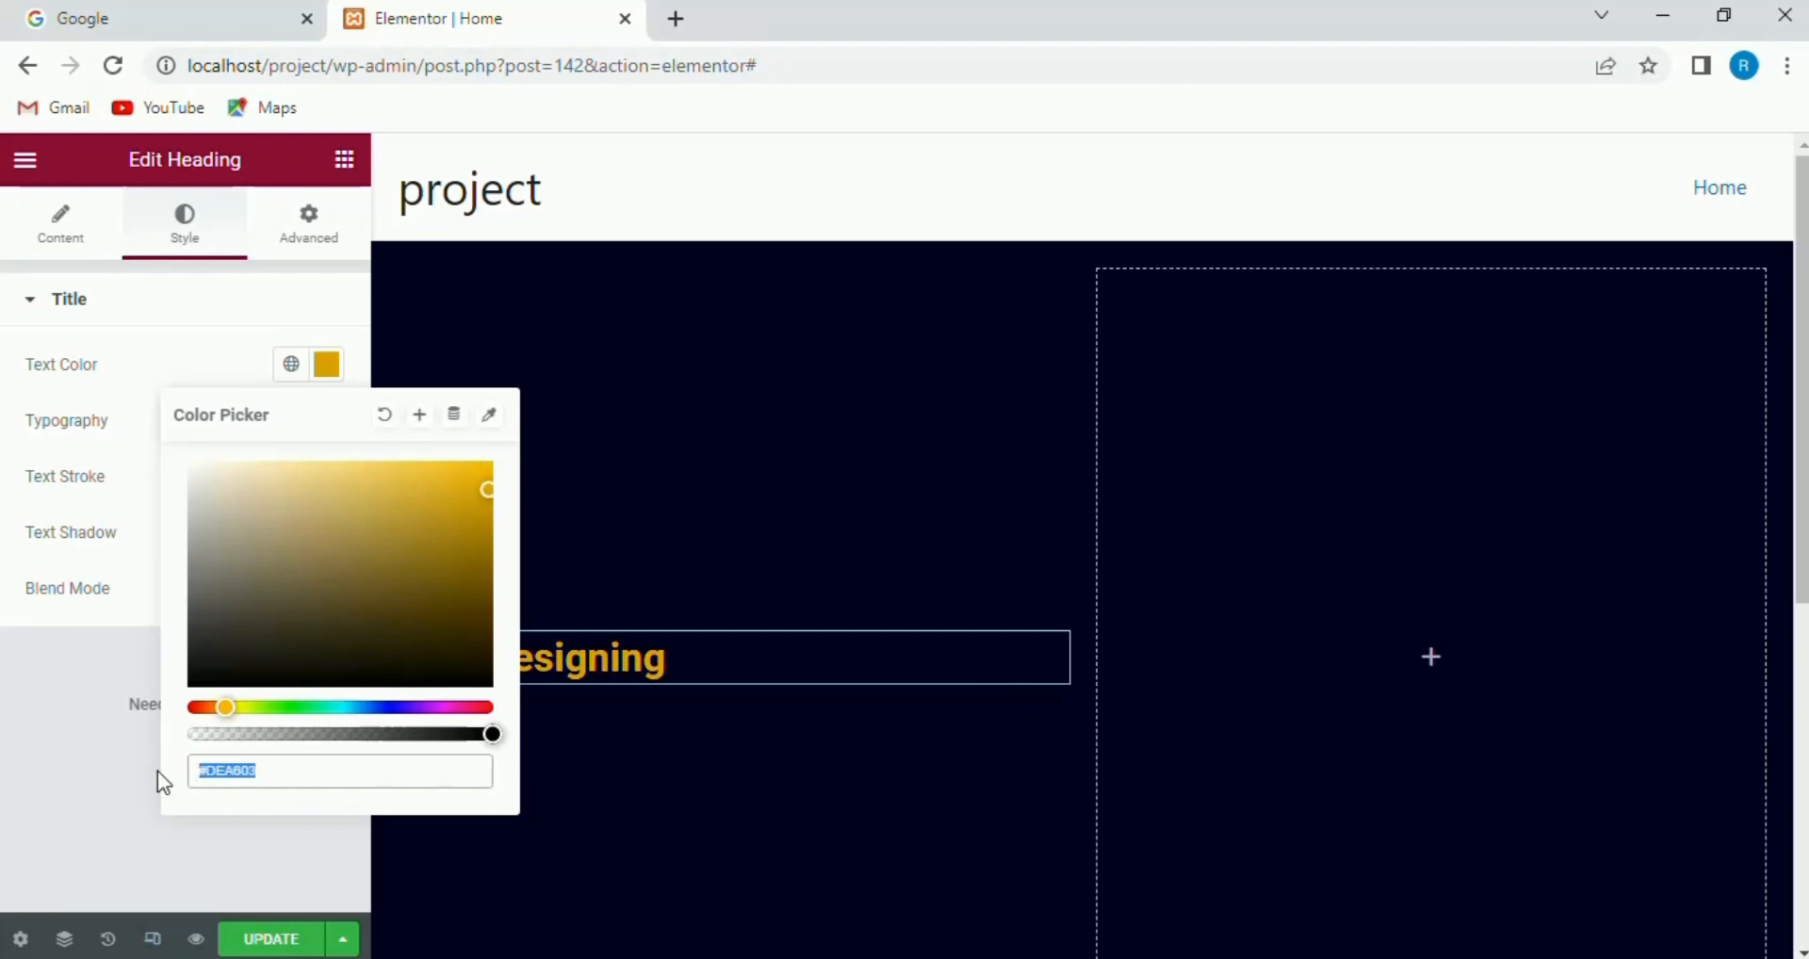
{"action": "key", "text": "BackSpace"}
{"action": "type", "text": "#E4AB04"}
- Save the heading's golden yellow text color as a new global color named "GoldenColor"
{"action": "left_click_drag", "start_coordinate": [265, 770], "coordinate": [194, 771]}
{"action": "left_click", "coordinate": [422, 418]}
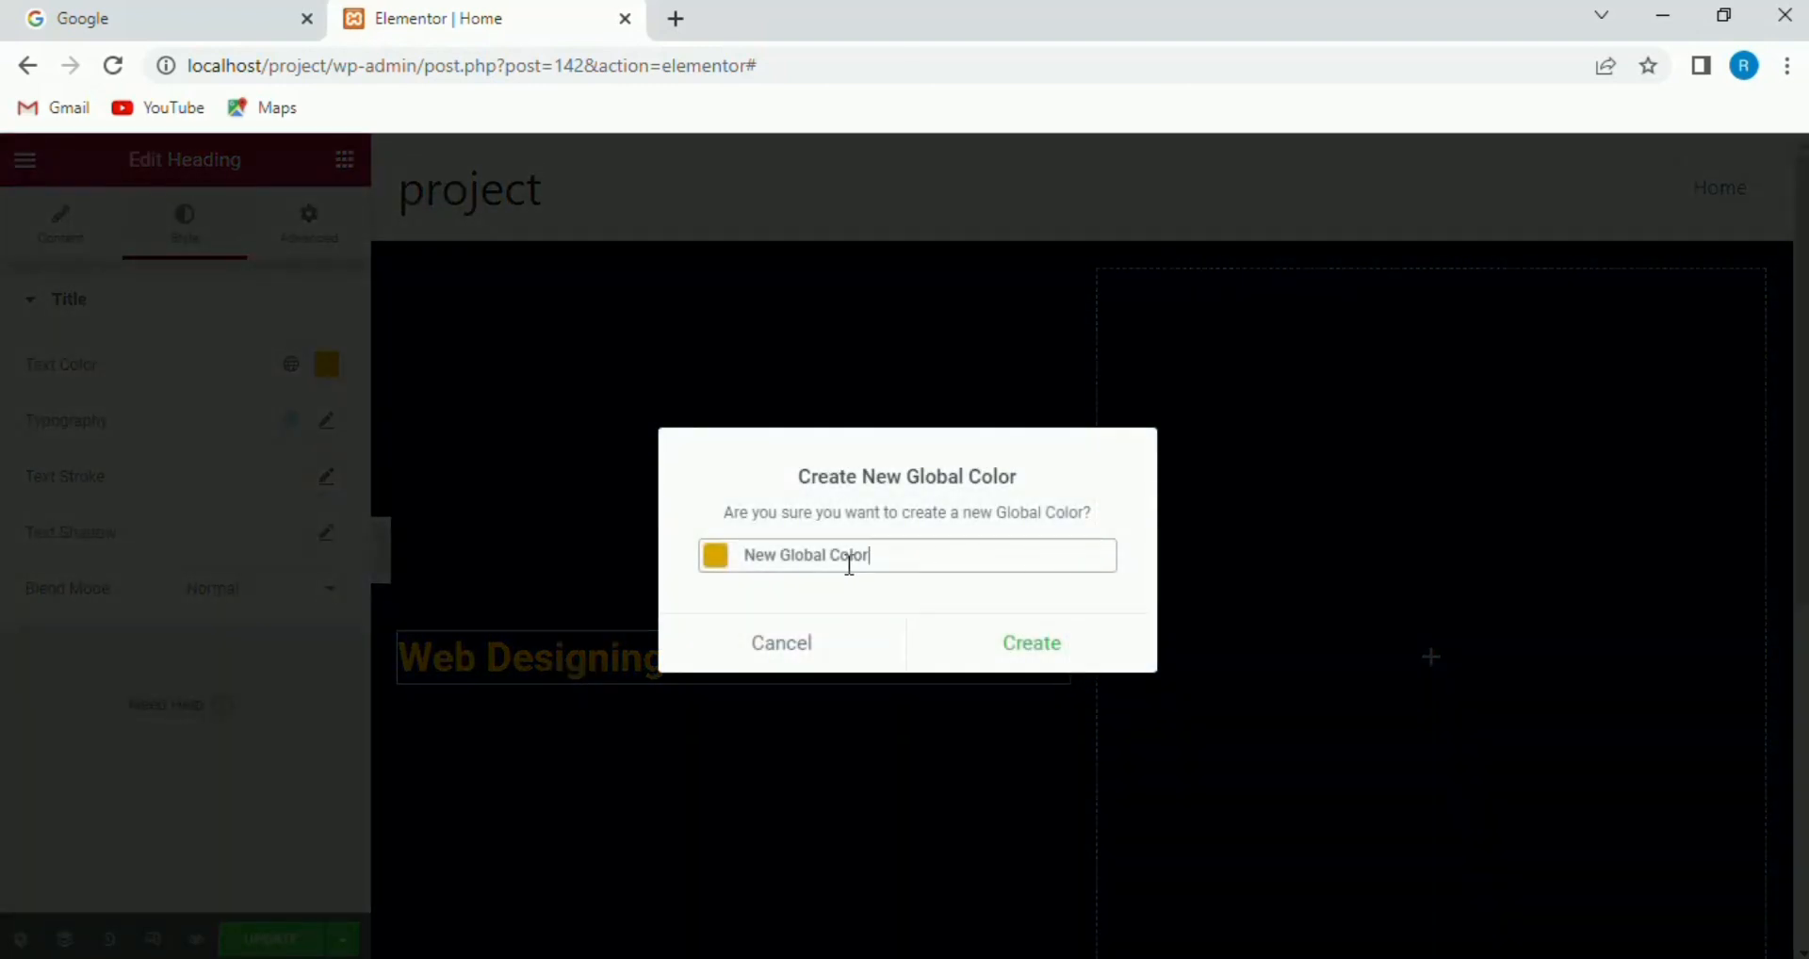
{"action": "left_click_drag", "start_coordinate": [831, 554], "coordinate": [745, 555]}
{"action": "key", "text": "BackSpace"}
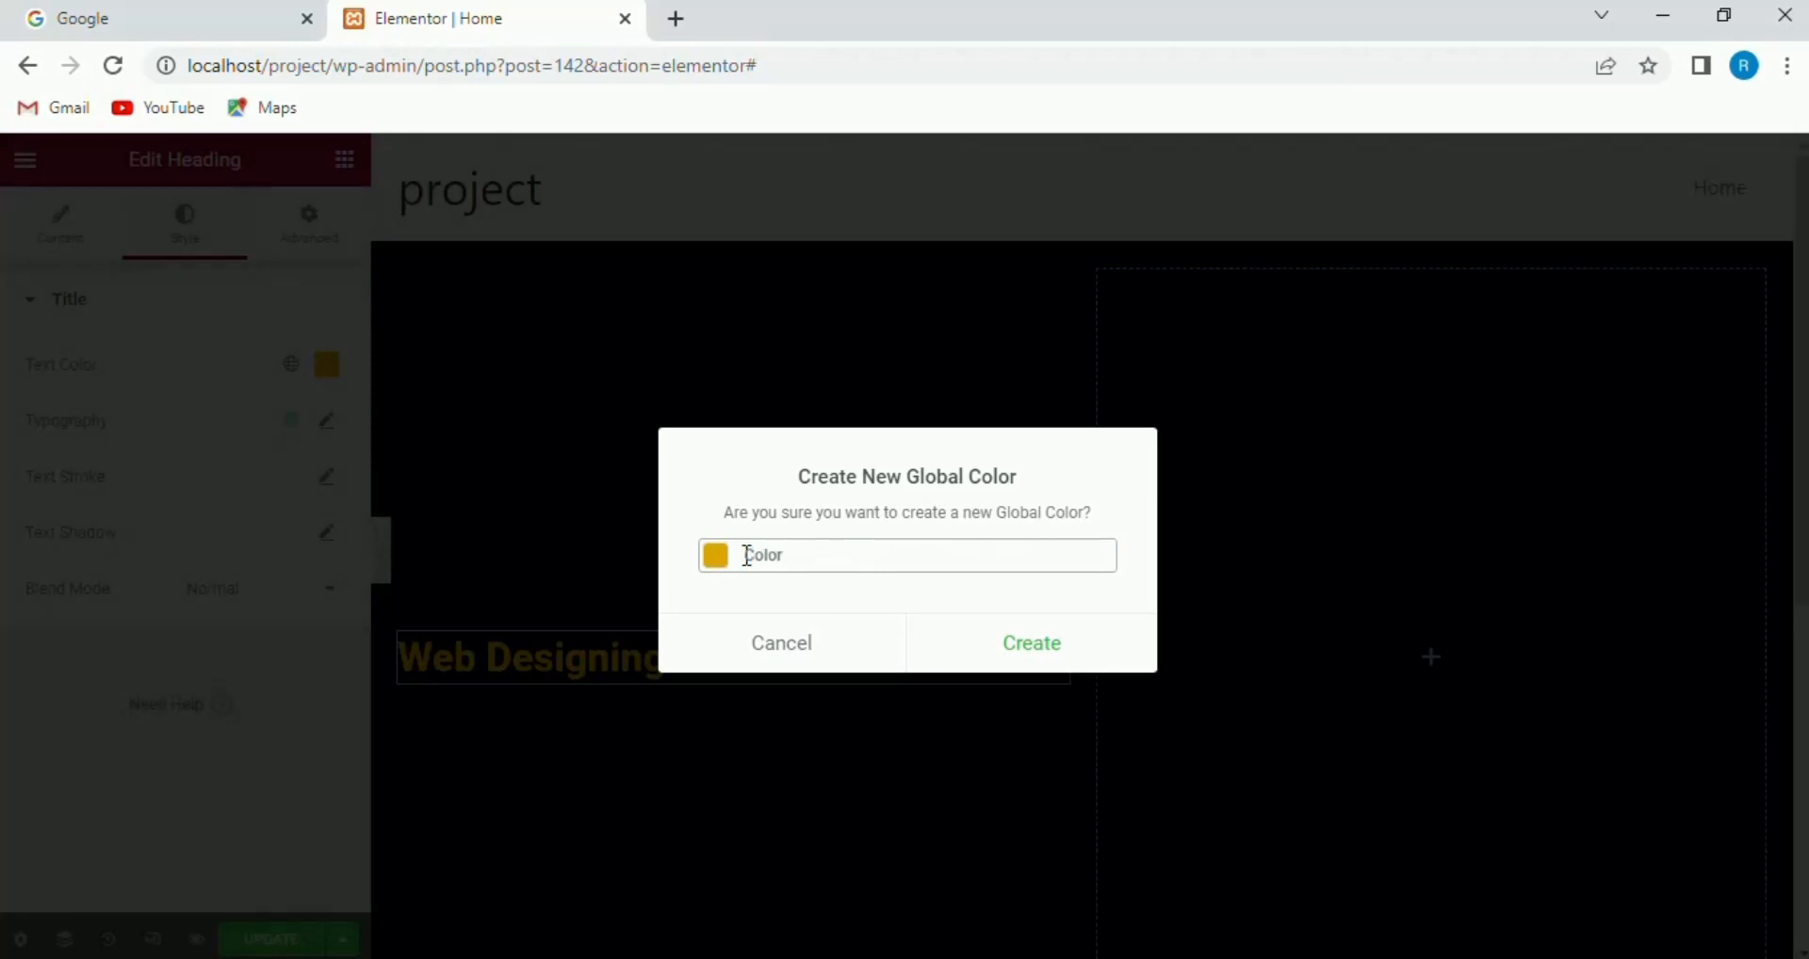
{"action": "type", "text": "Golden"}
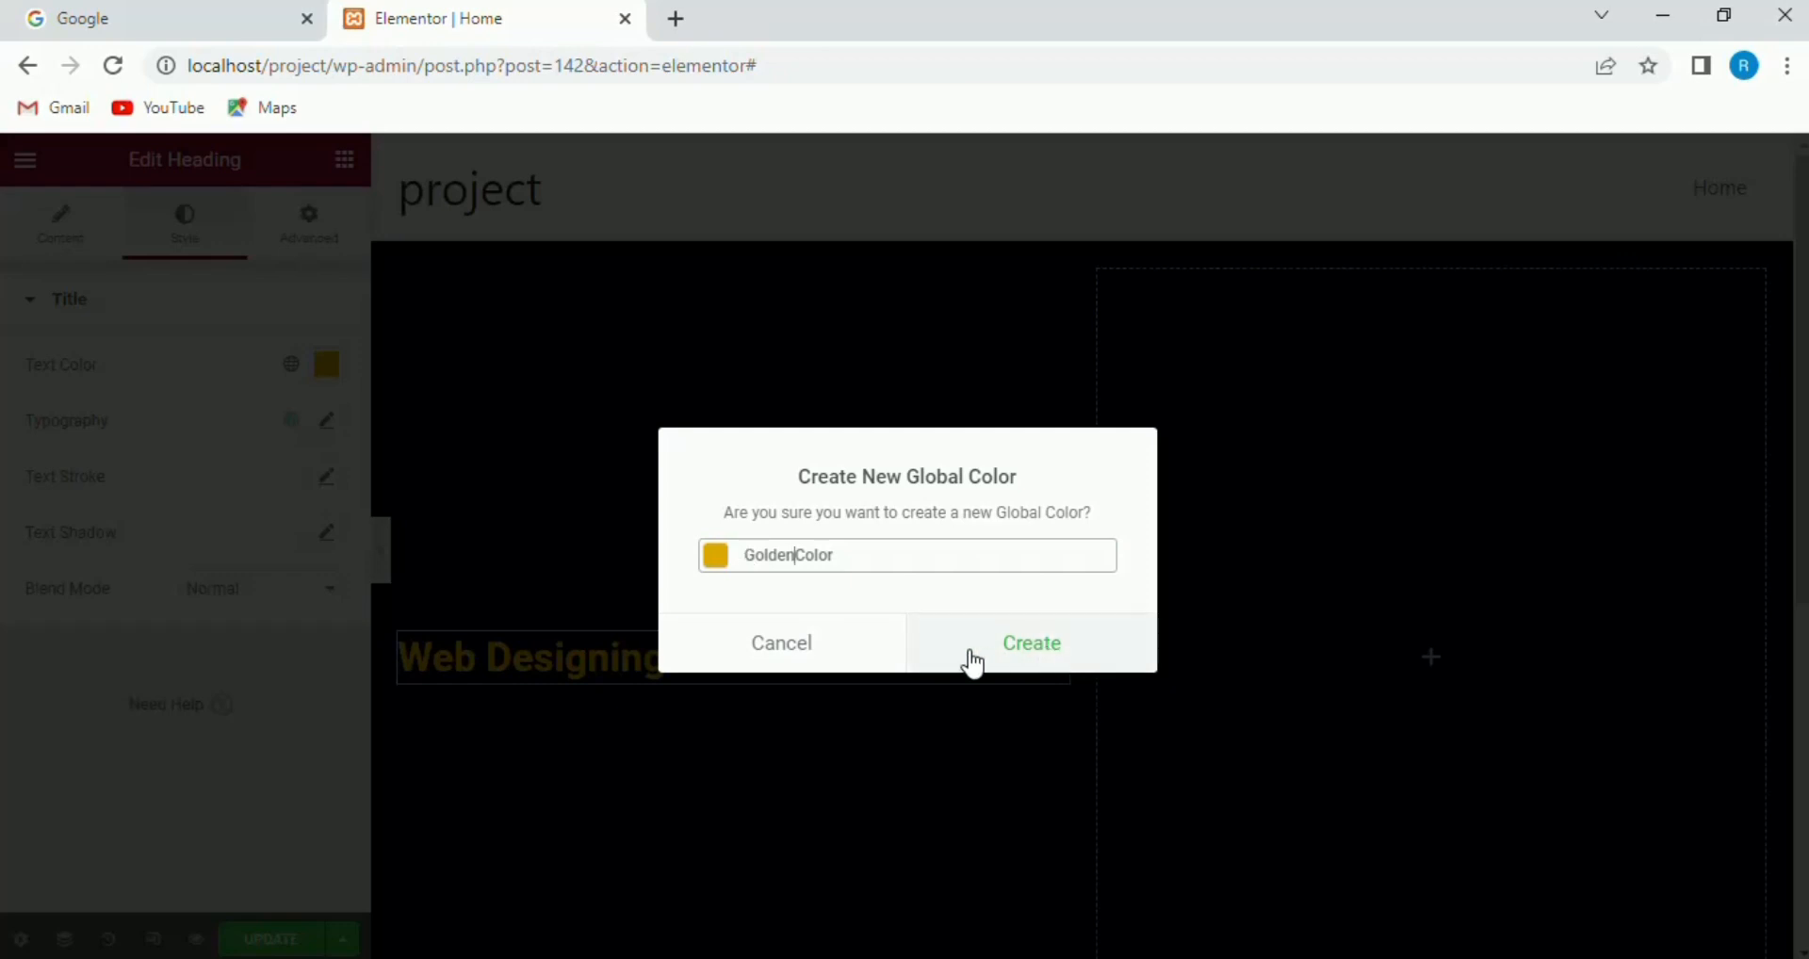
{"action": "left_click", "coordinate": [1028, 650]}
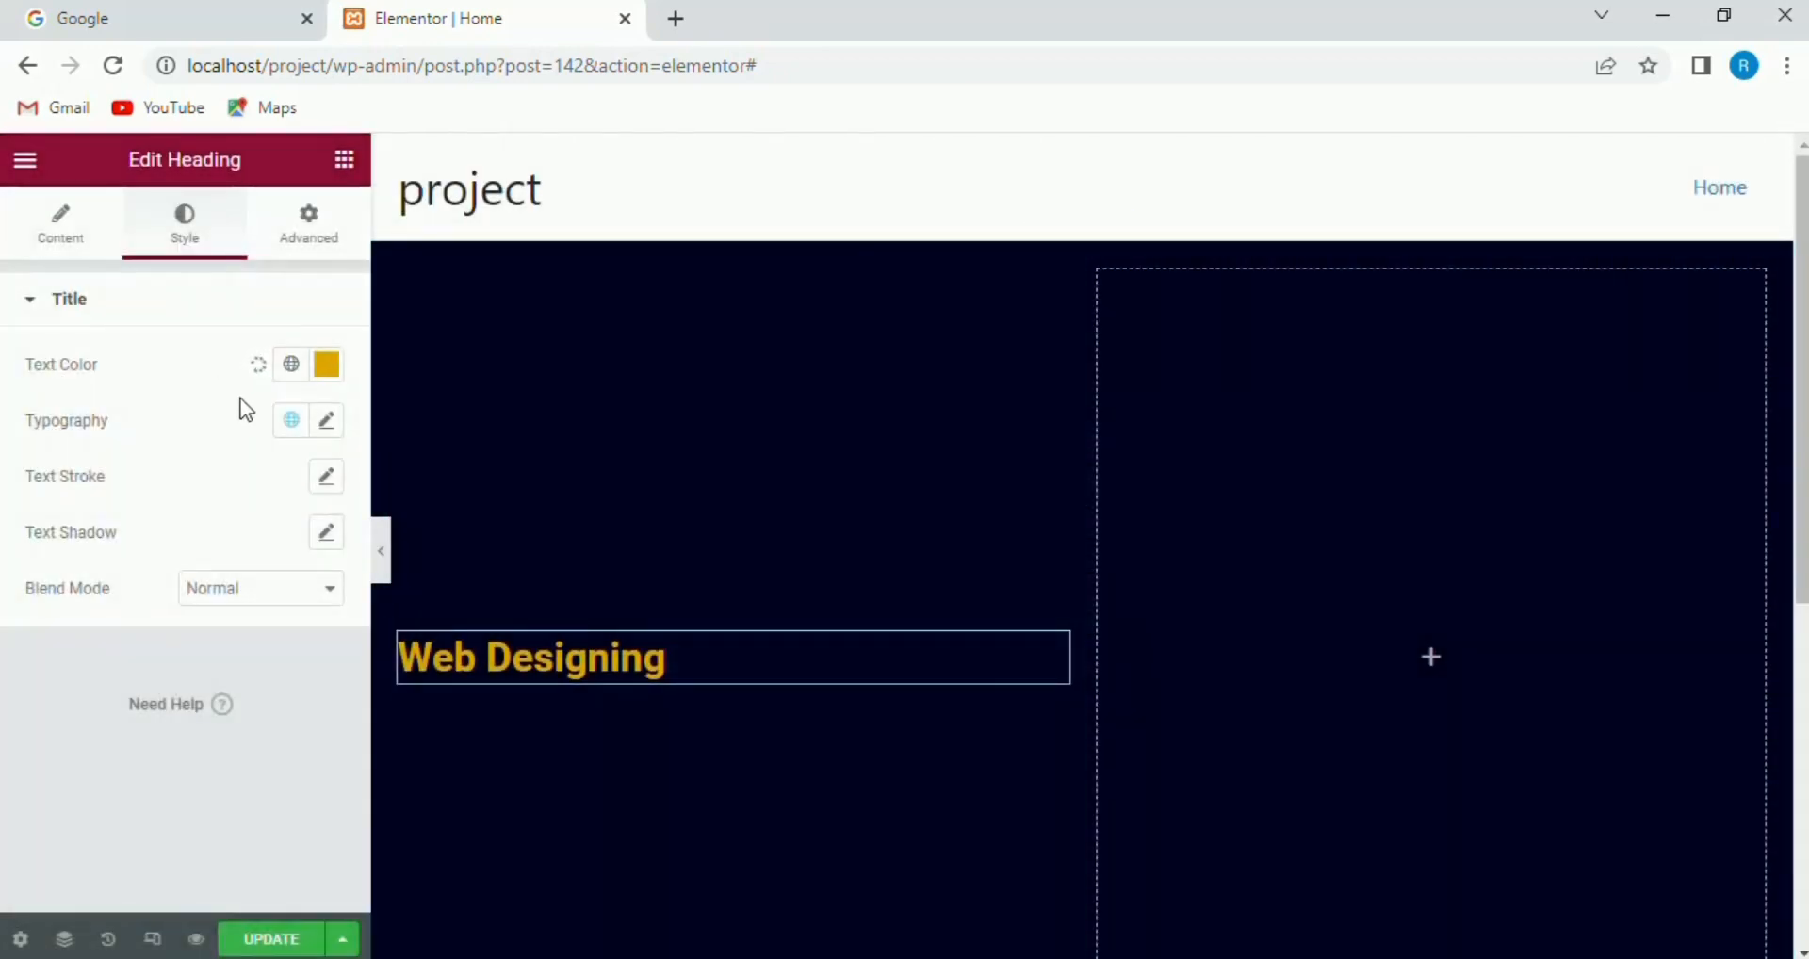
- Set the "Web Designing" heading's font size to 45 px and its weight to 700 (Bold)
{"action": "left_click", "coordinate": [327, 424]}
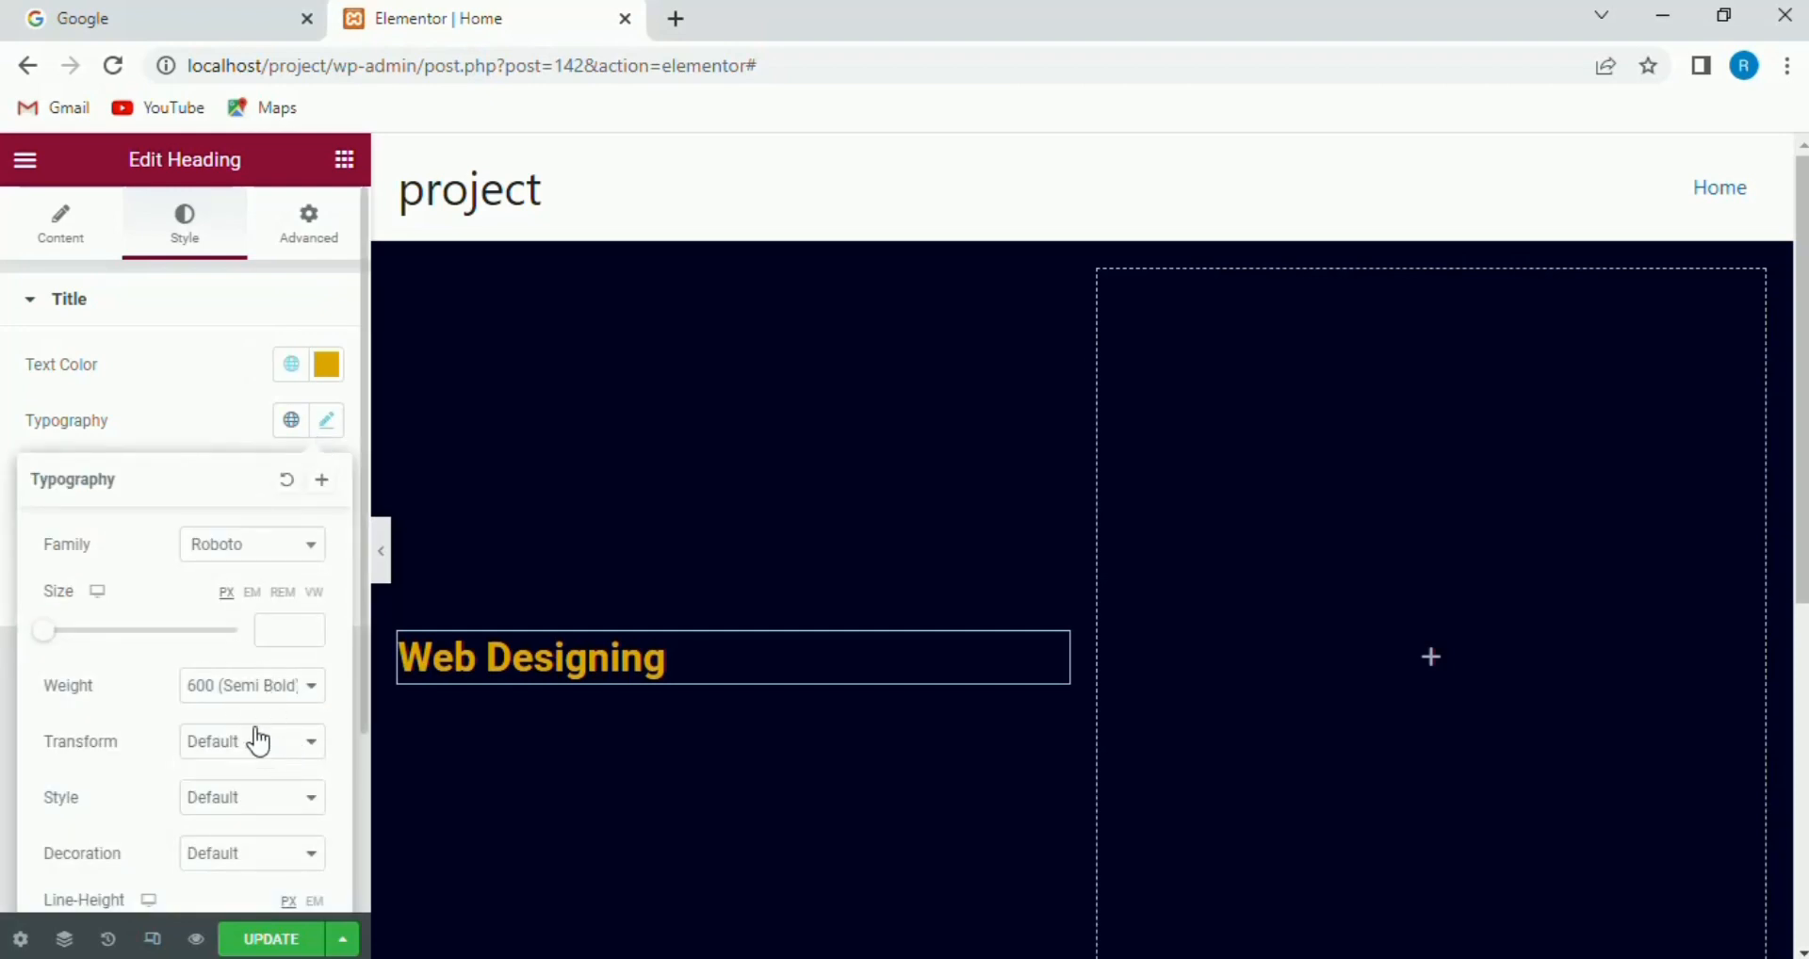
{"action": "left_click", "coordinate": [279, 633]}
{"action": "type", "text": "45"}
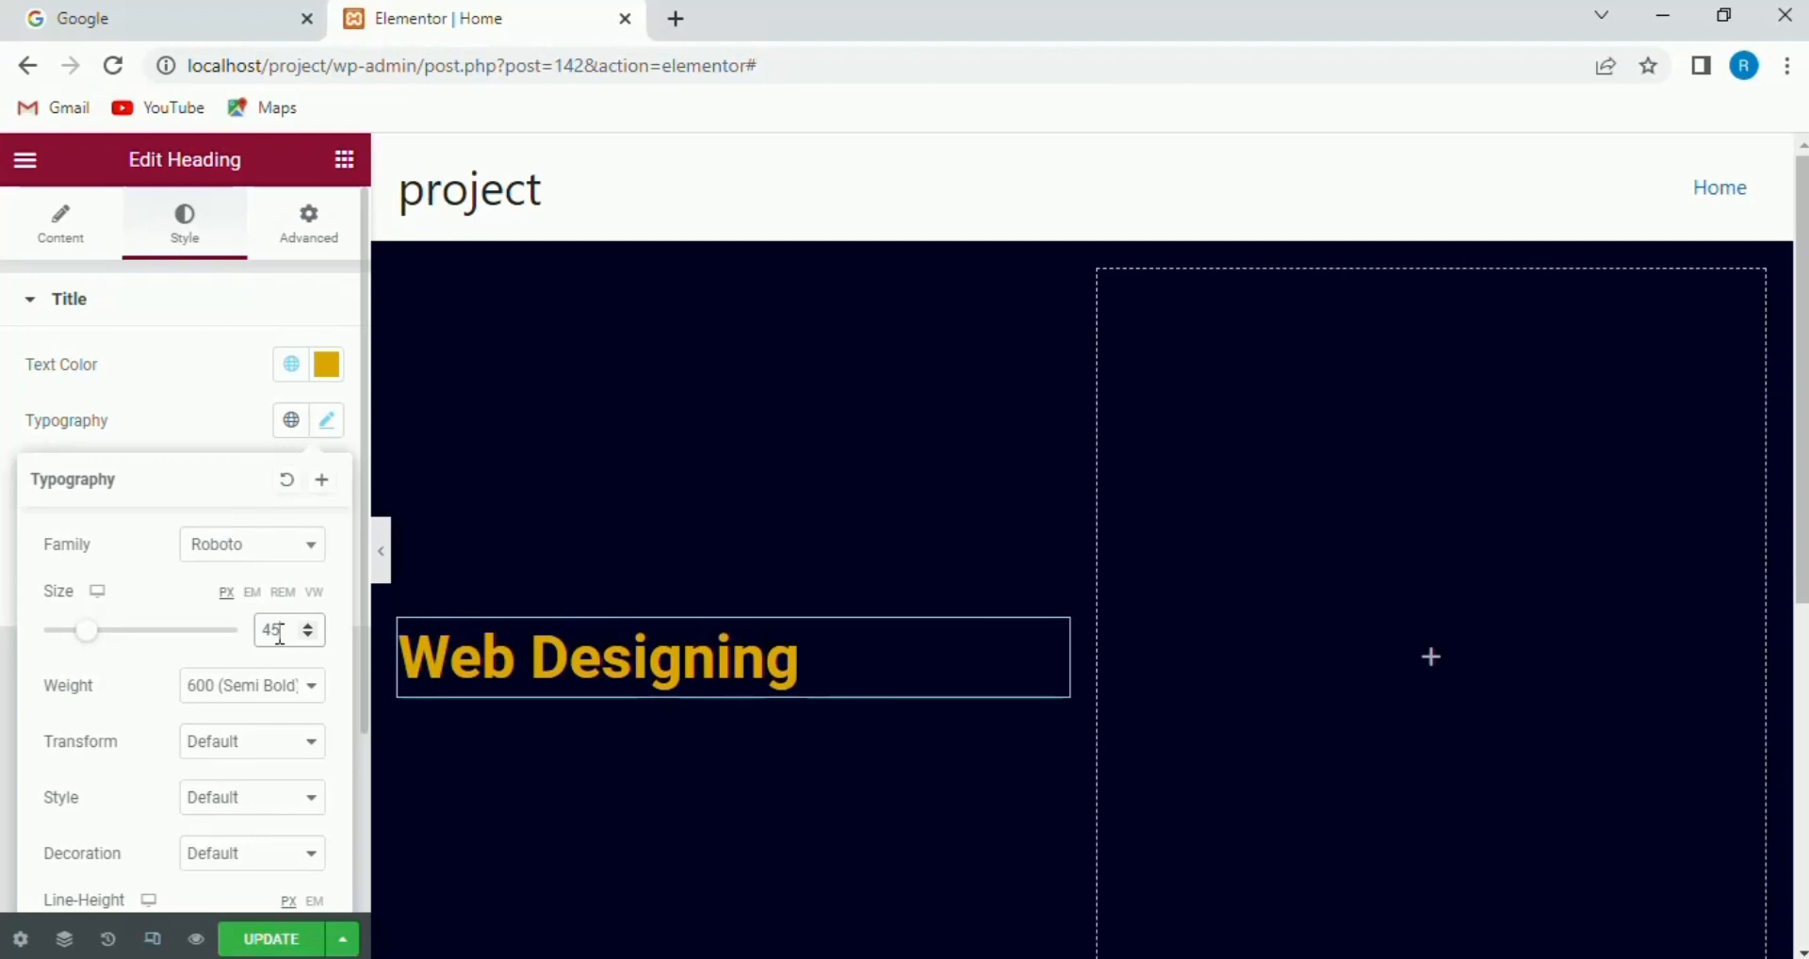
{"action": "left_click", "coordinate": [311, 694]}
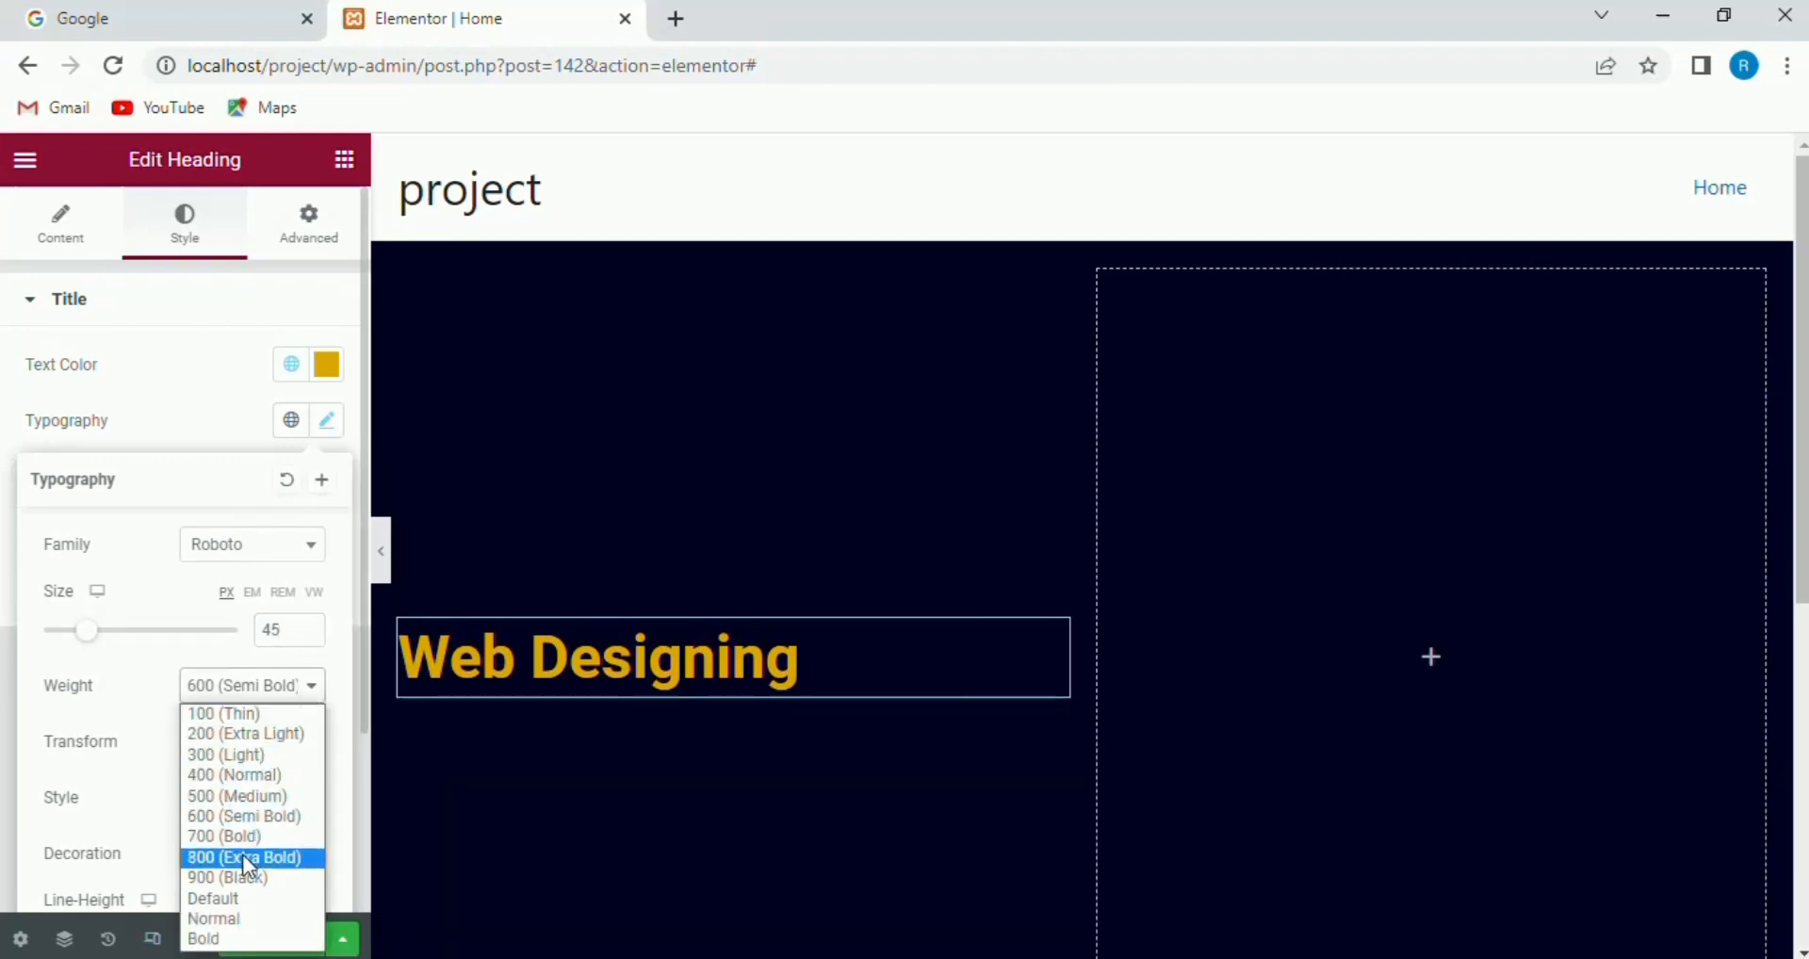
{"action": "left_click", "coordinate": [220, 940]}
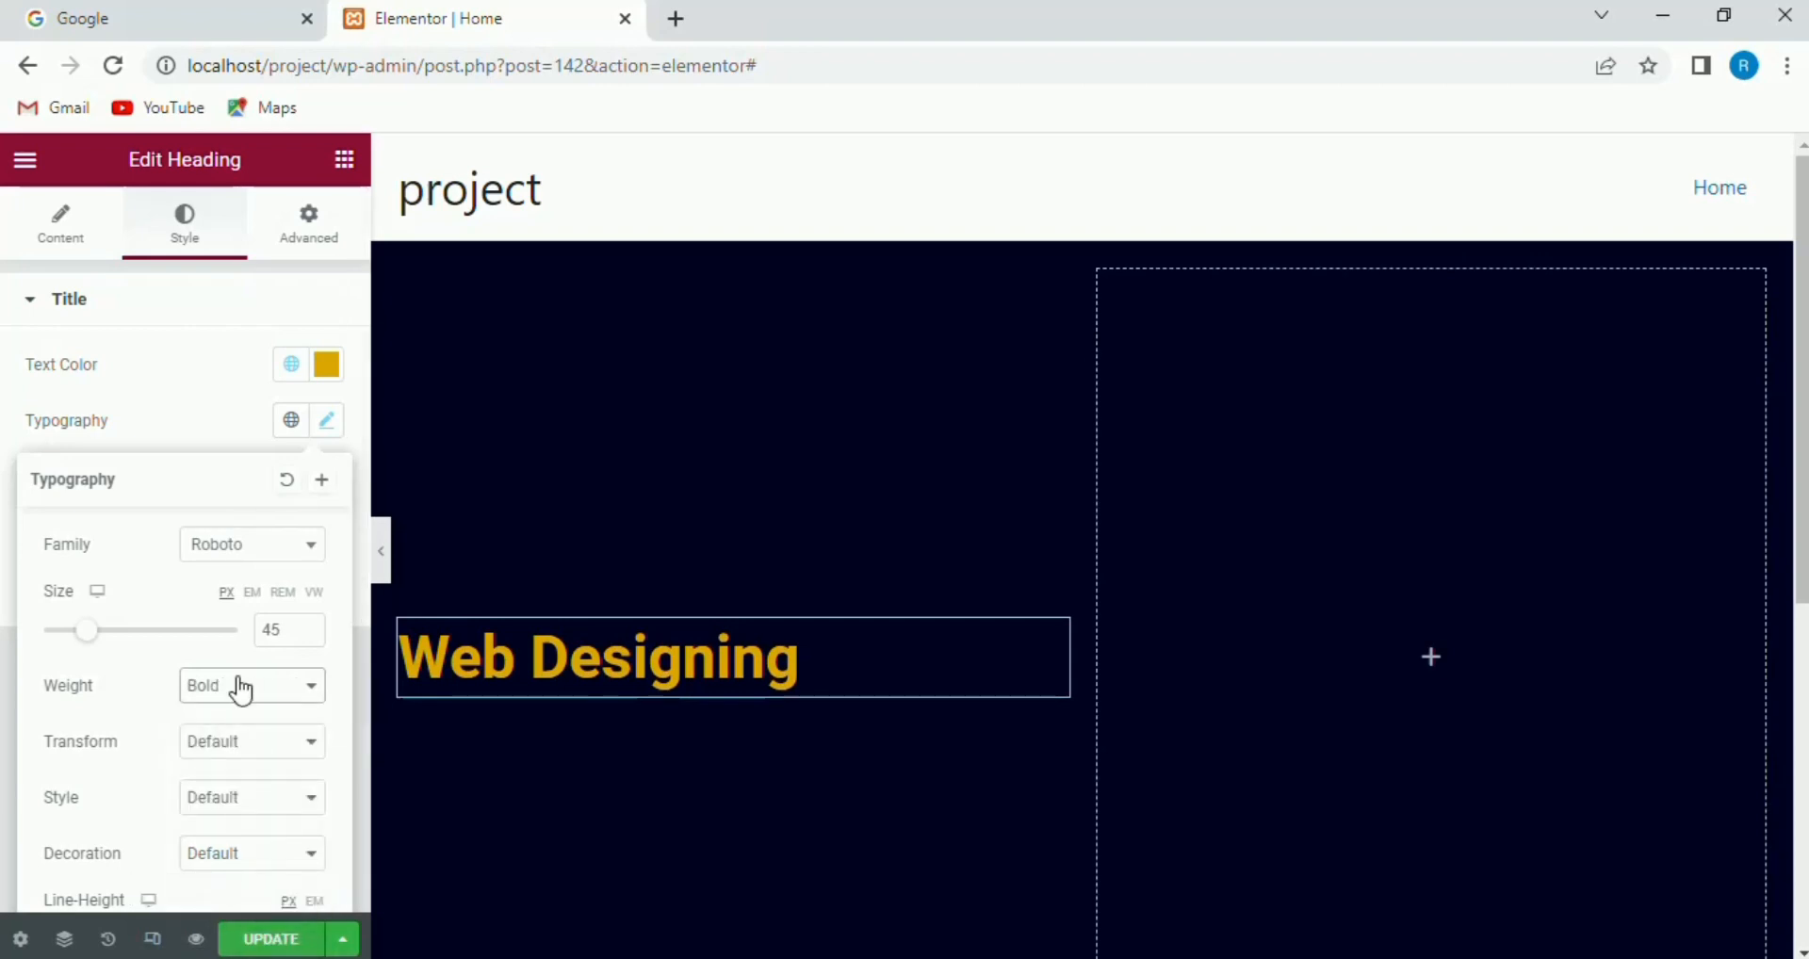
{"action": "left_click", "coordinate": [273, 697]}
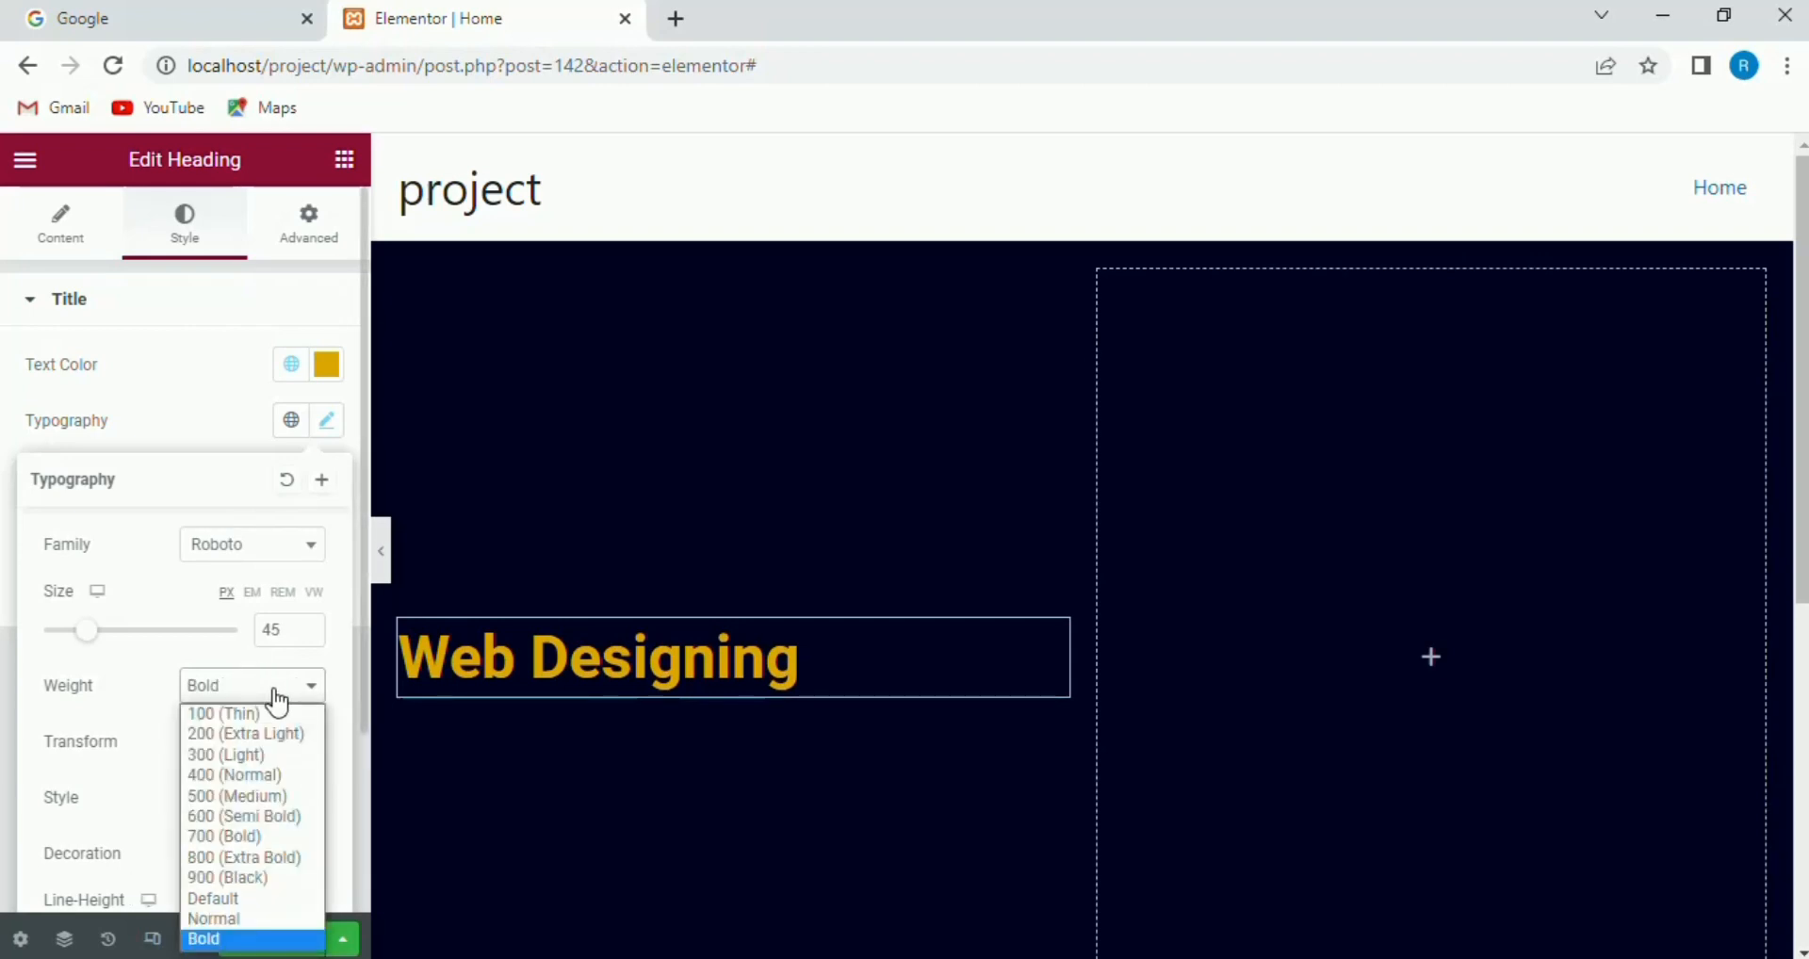
{"action": "left_click", "coordinate": [235, 835]}
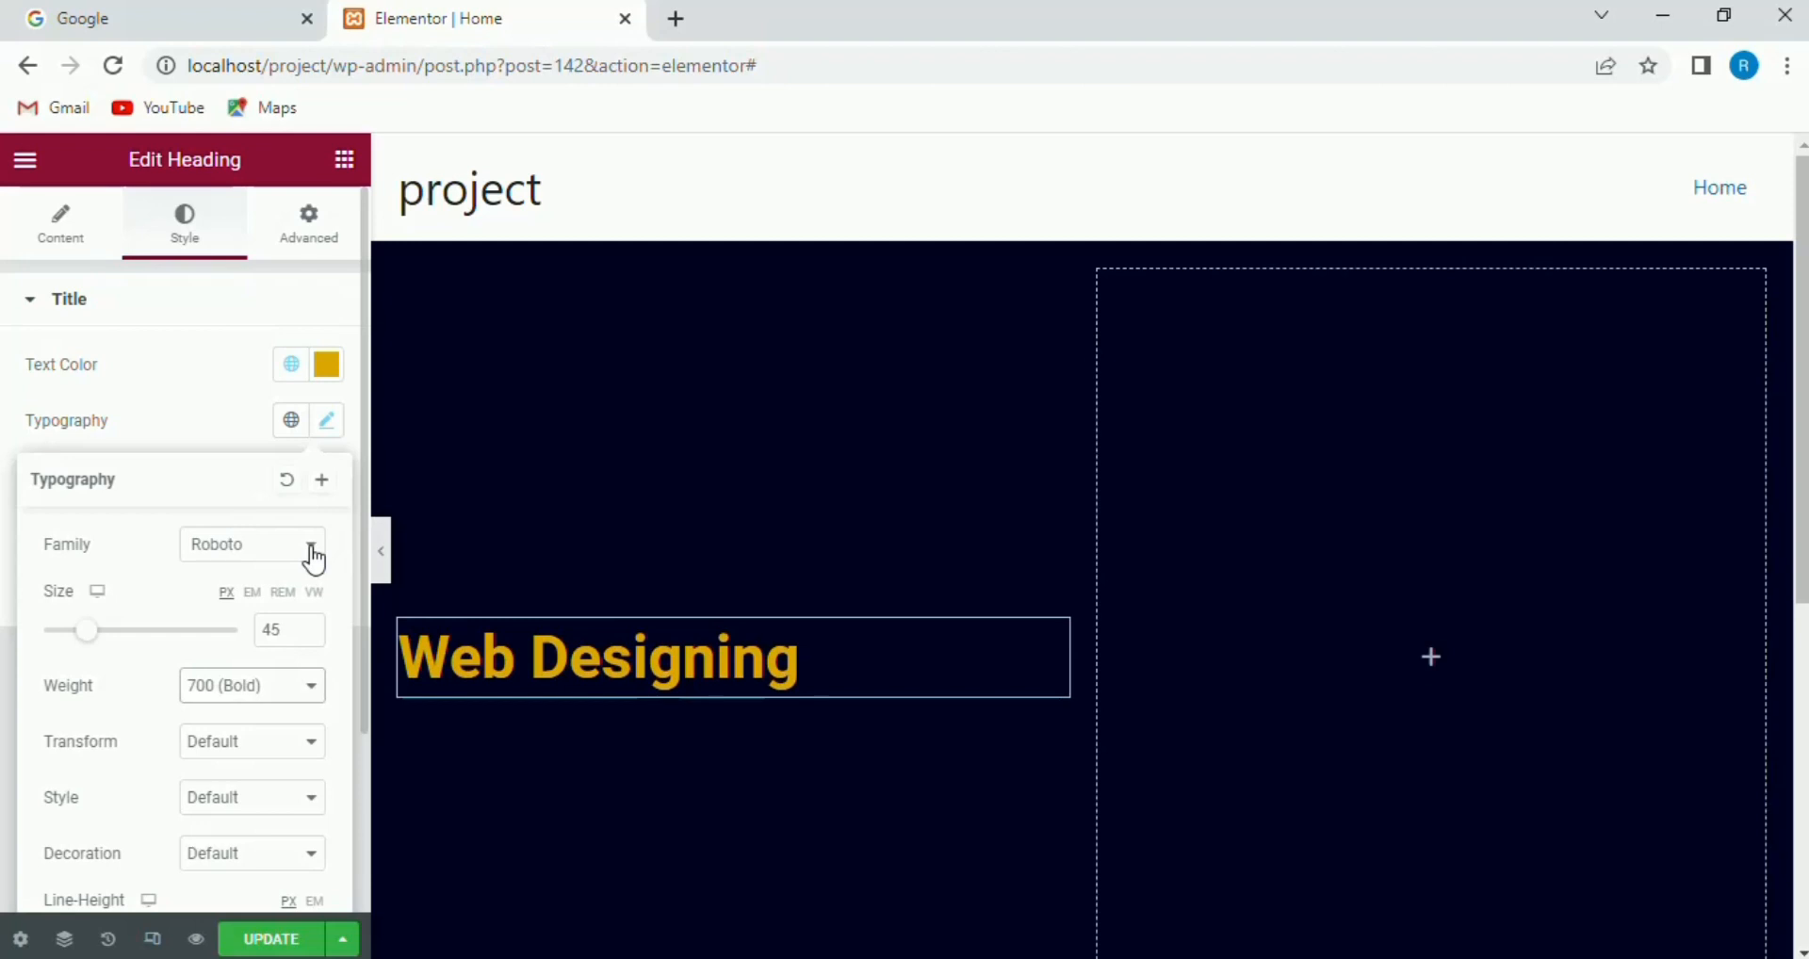
- Change the "Web Designing" heading's font family to Fira Sans Condensed
{"action": "left_click", "coordinate": [261, 547]}
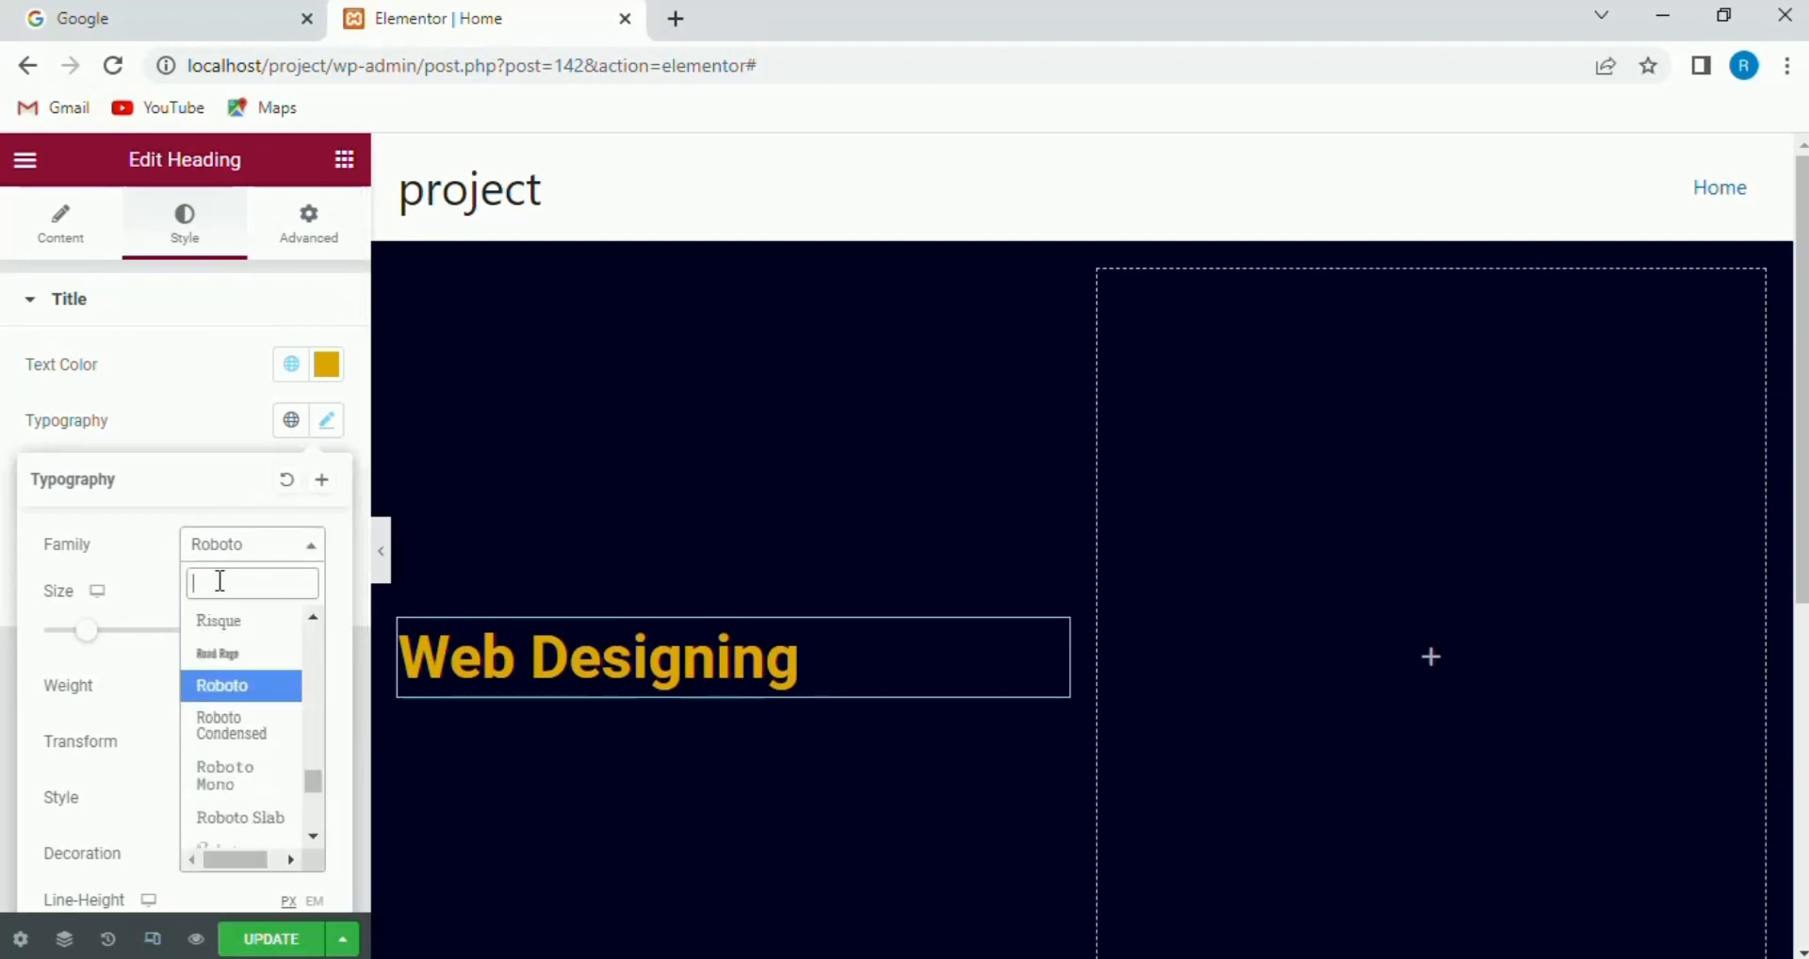
{"action": "type", "text": "fi"}
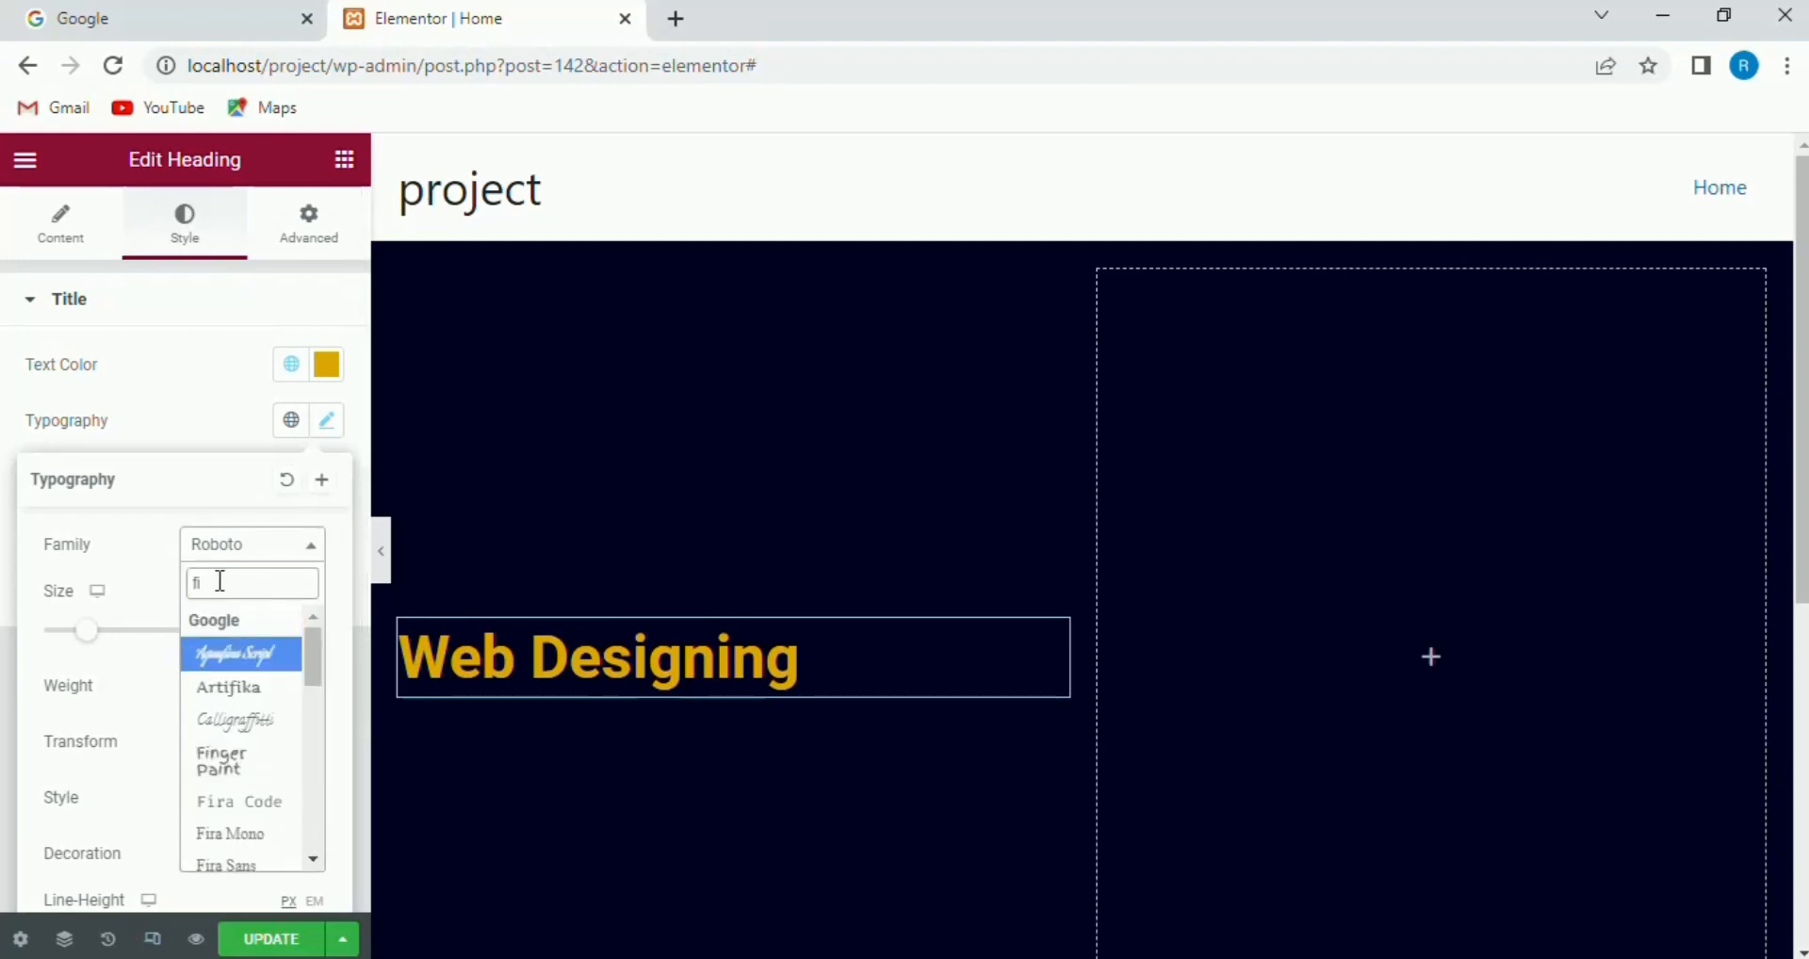
{"action": "type", "text": "ra"}
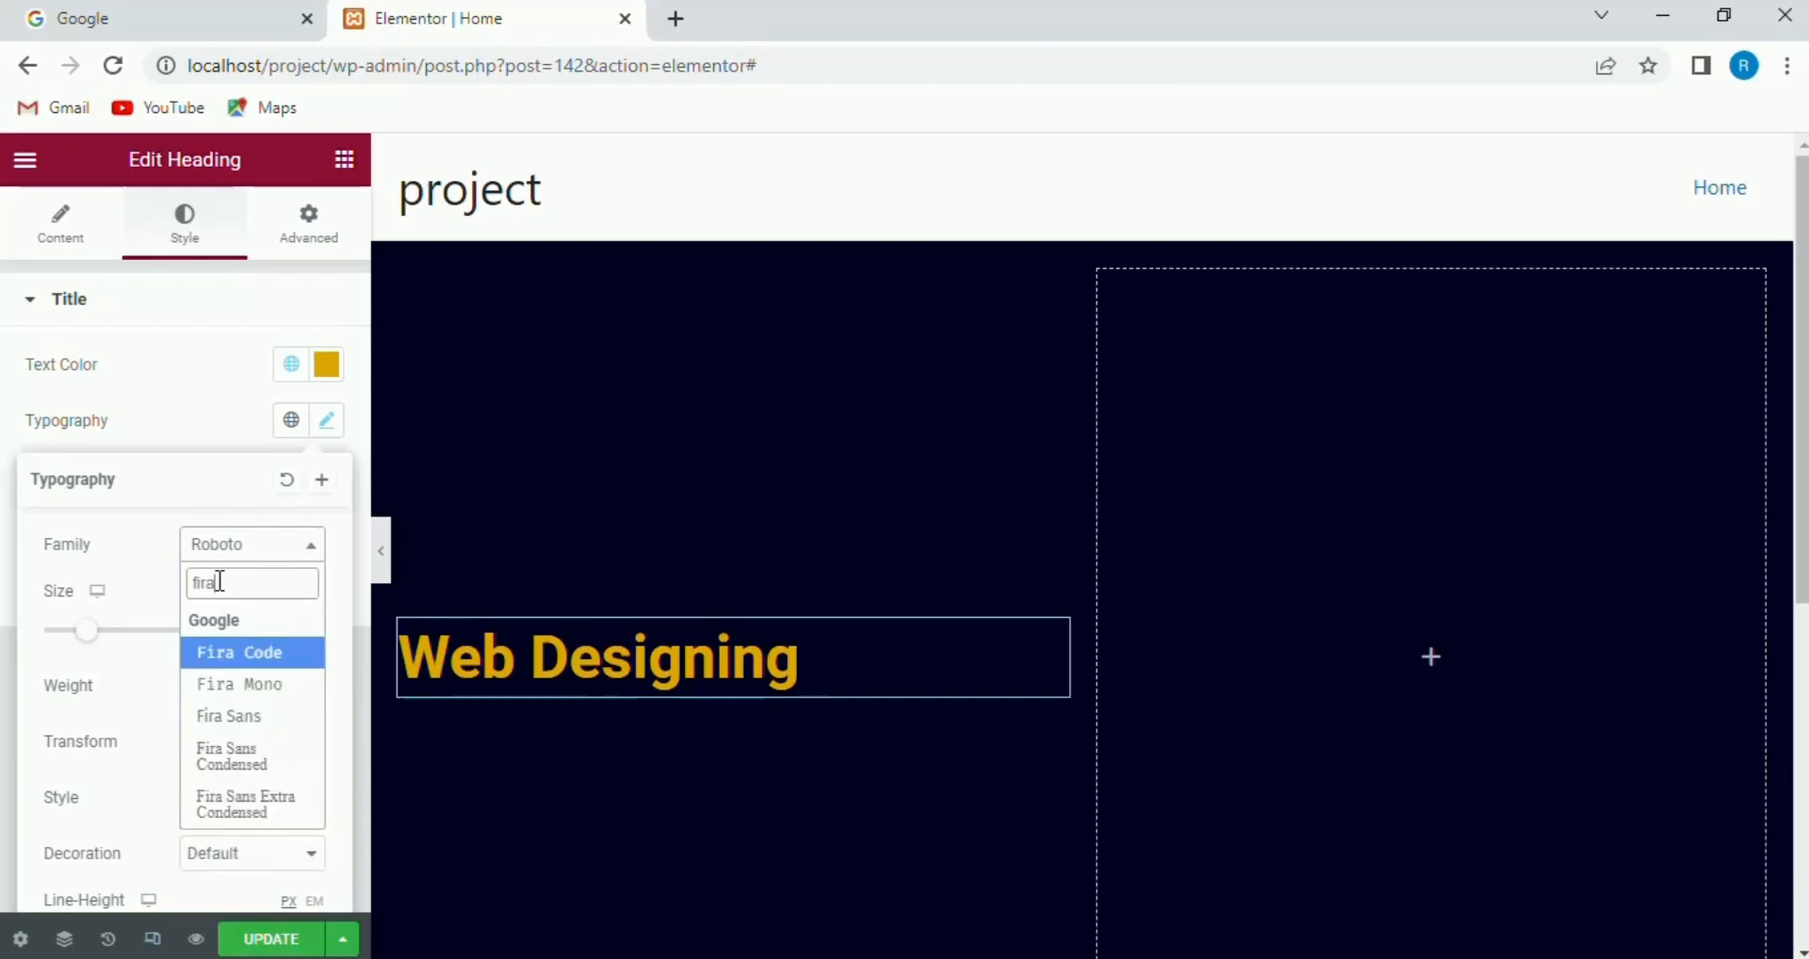
{"action": "left_click", "coordinate": [217, 757]}
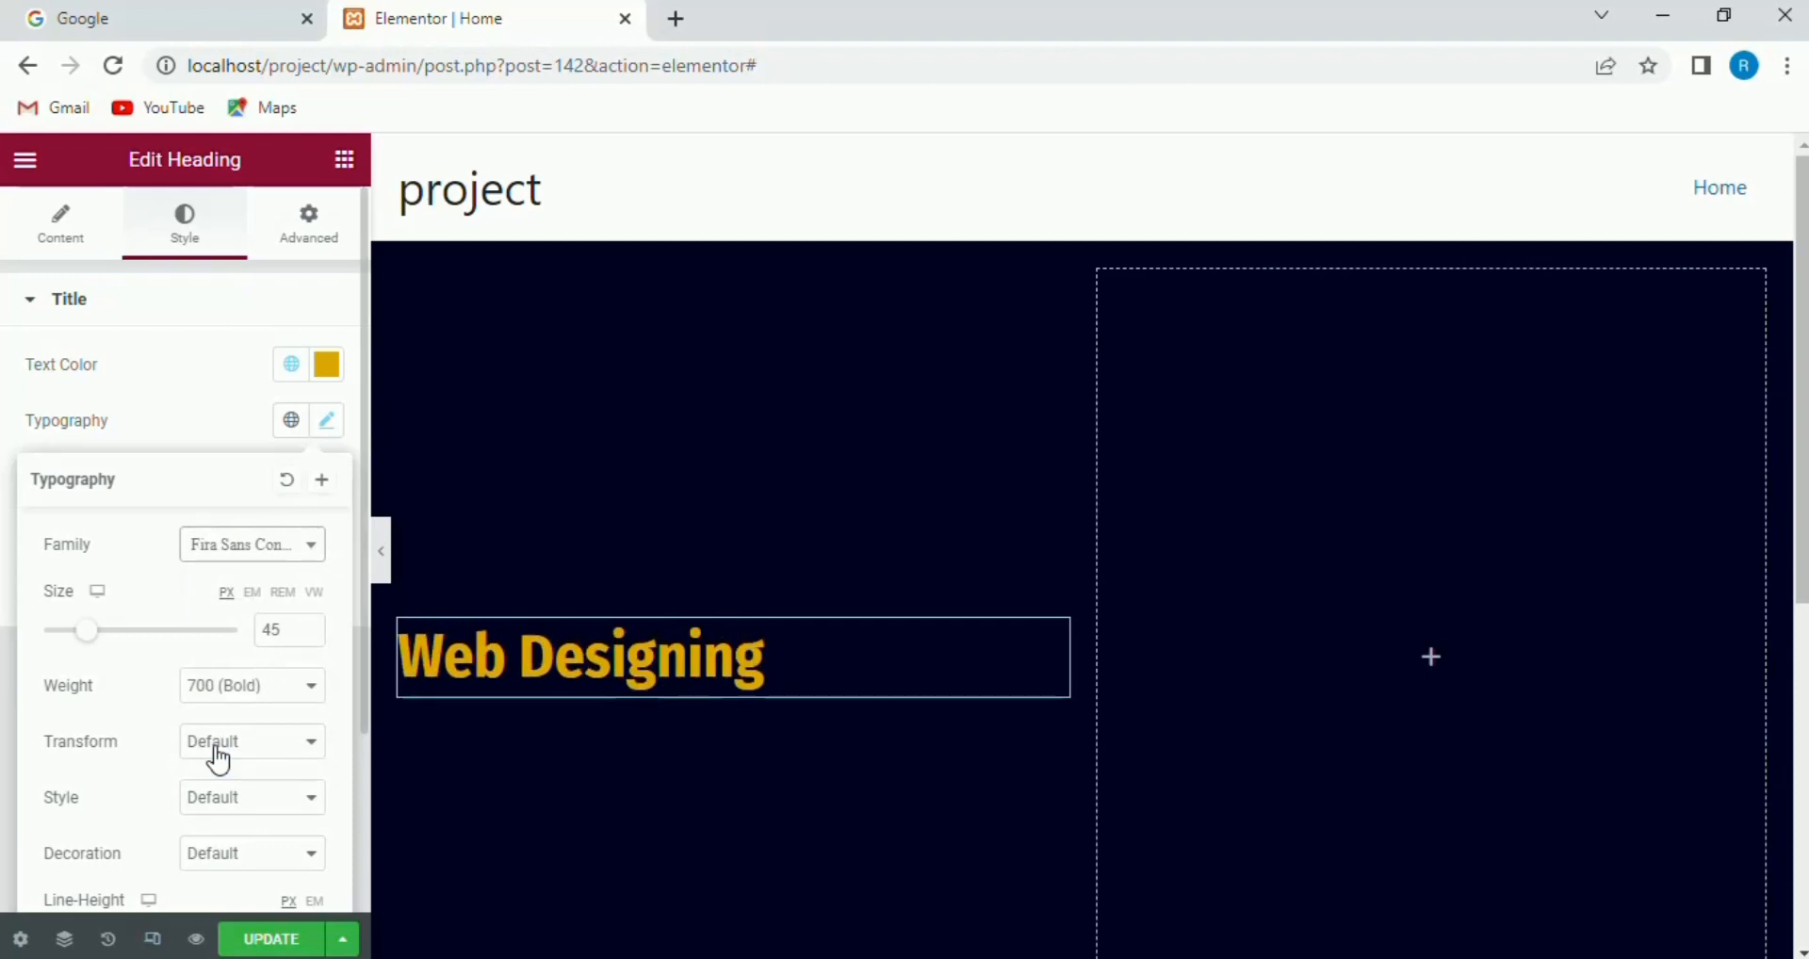
{"action": "left_click", "coordinate": [200, 412]}
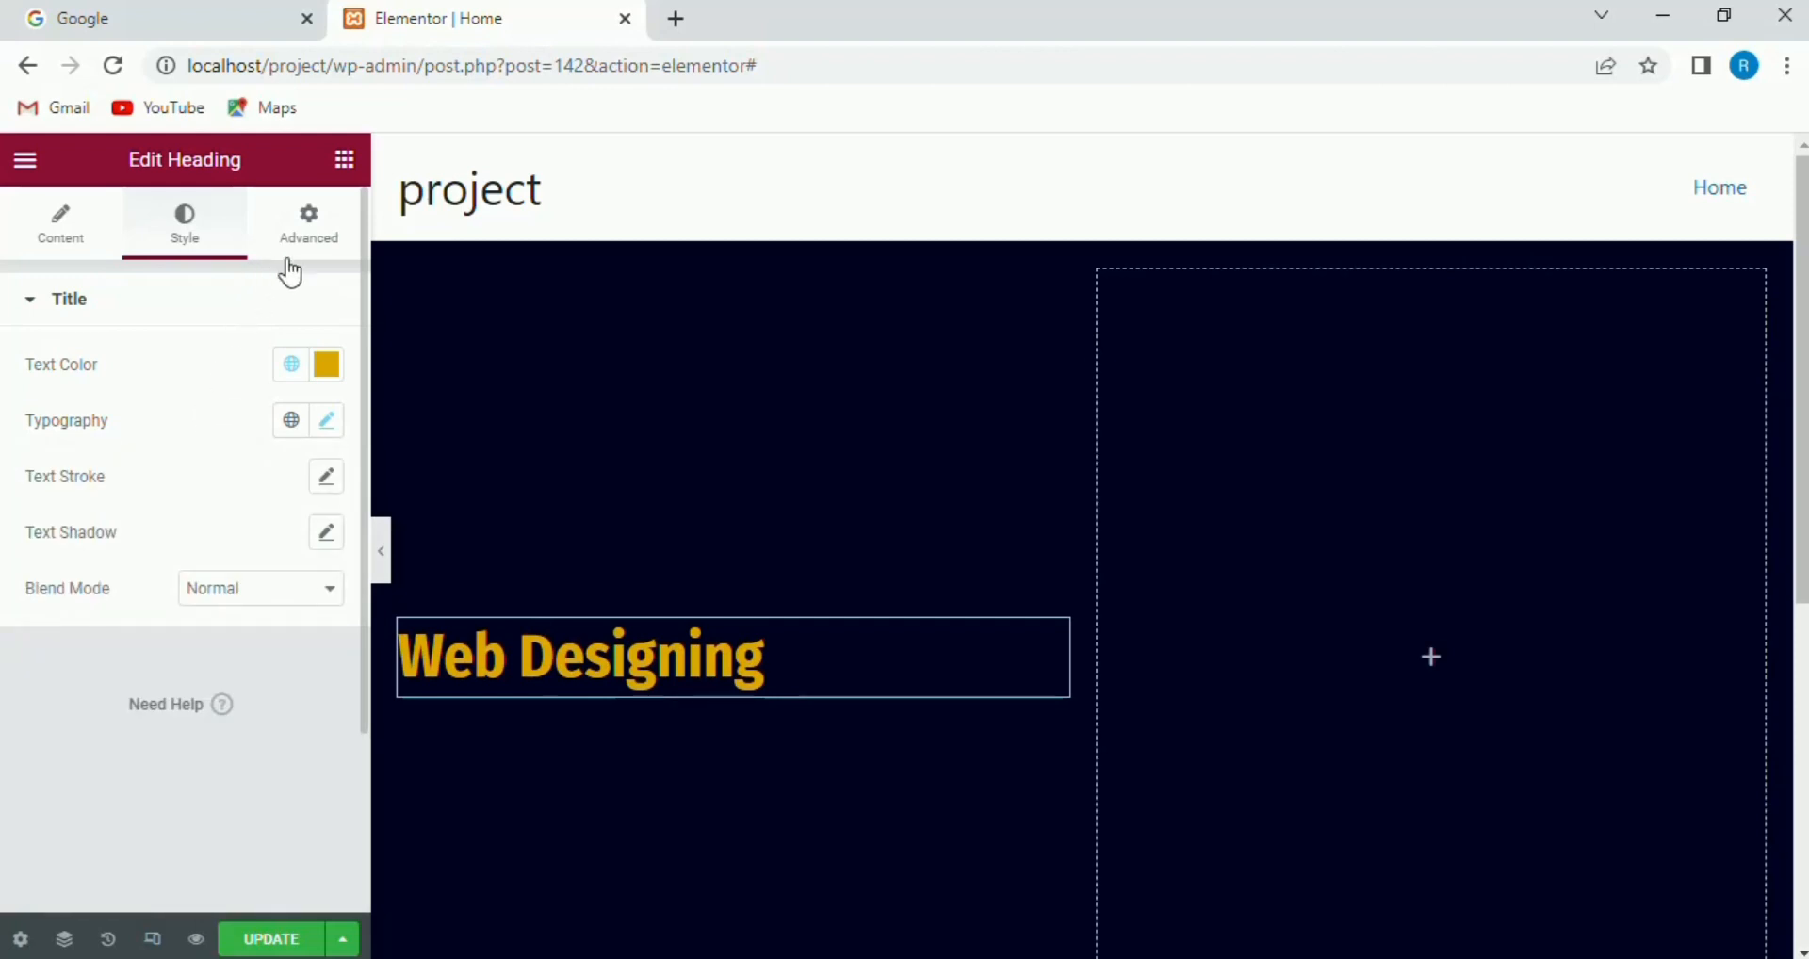
- Place a Text Editor widget below the heading and repeat its sentence "Ut elit tellus, luctus nec ullamcorper mattis, pulvinar dapibus leo." at the end
{"action": "left_click", "coordinate": [345, 164]}
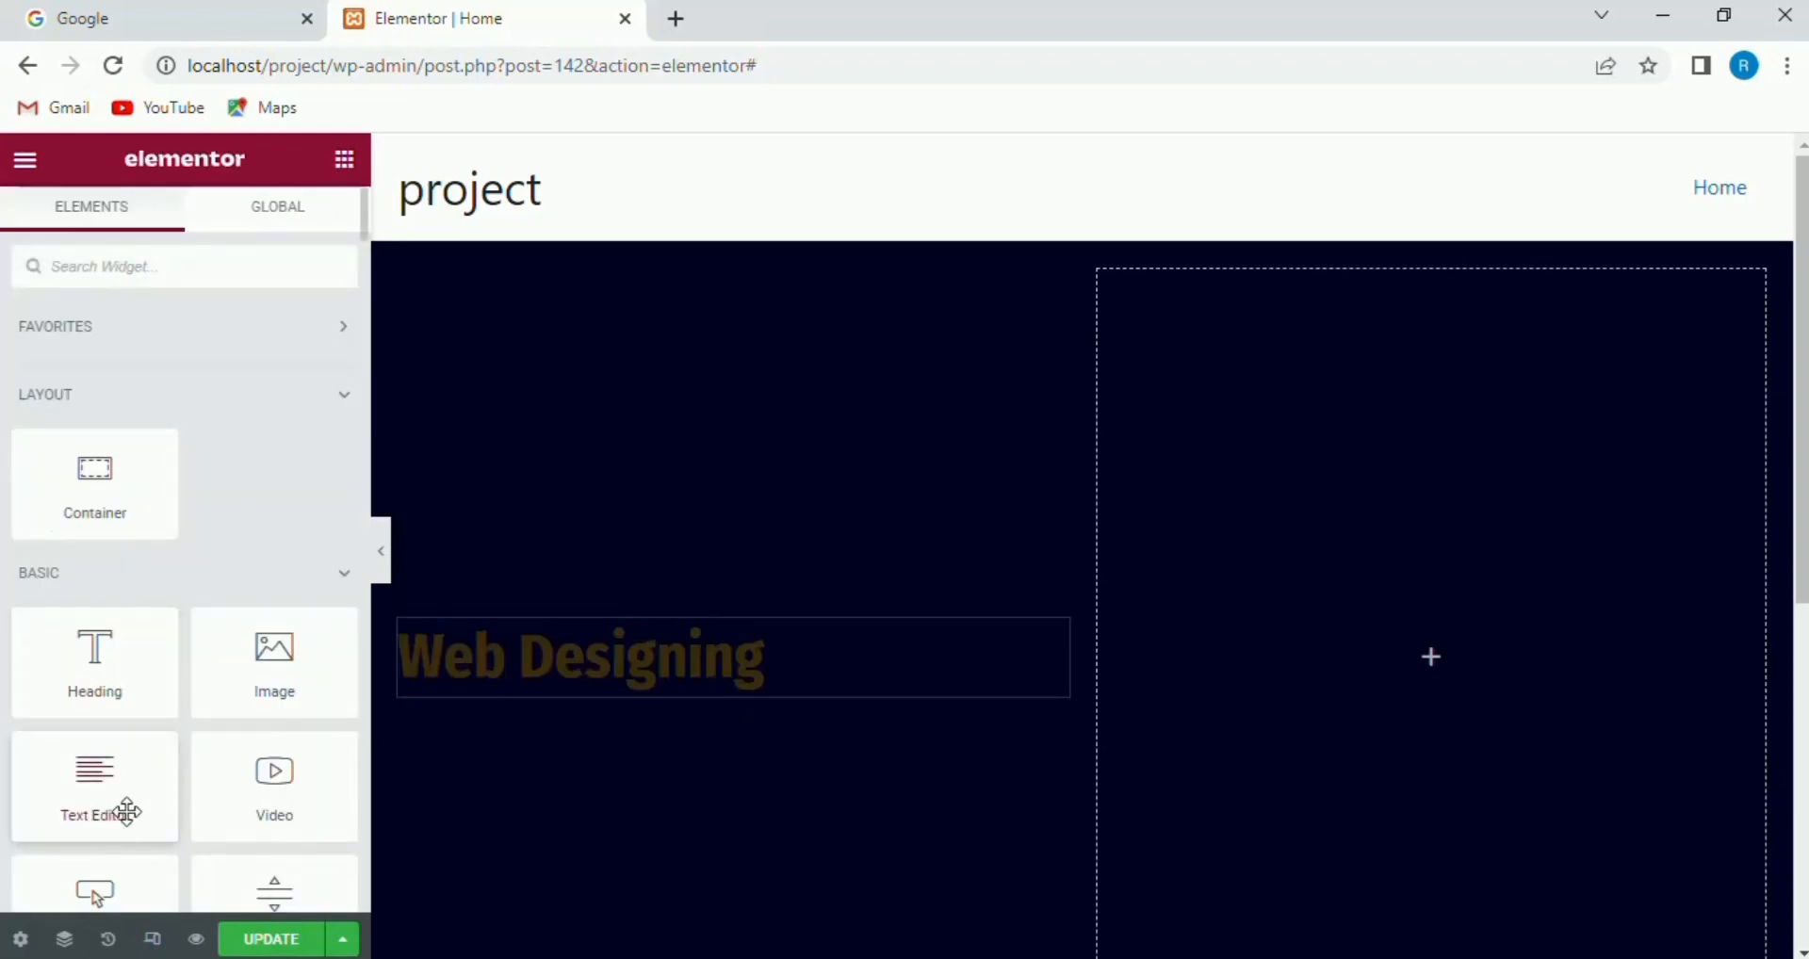
{"action": "left_click_drag", "start_coordinate": [92, 792], "coordinate": [609, 676]}
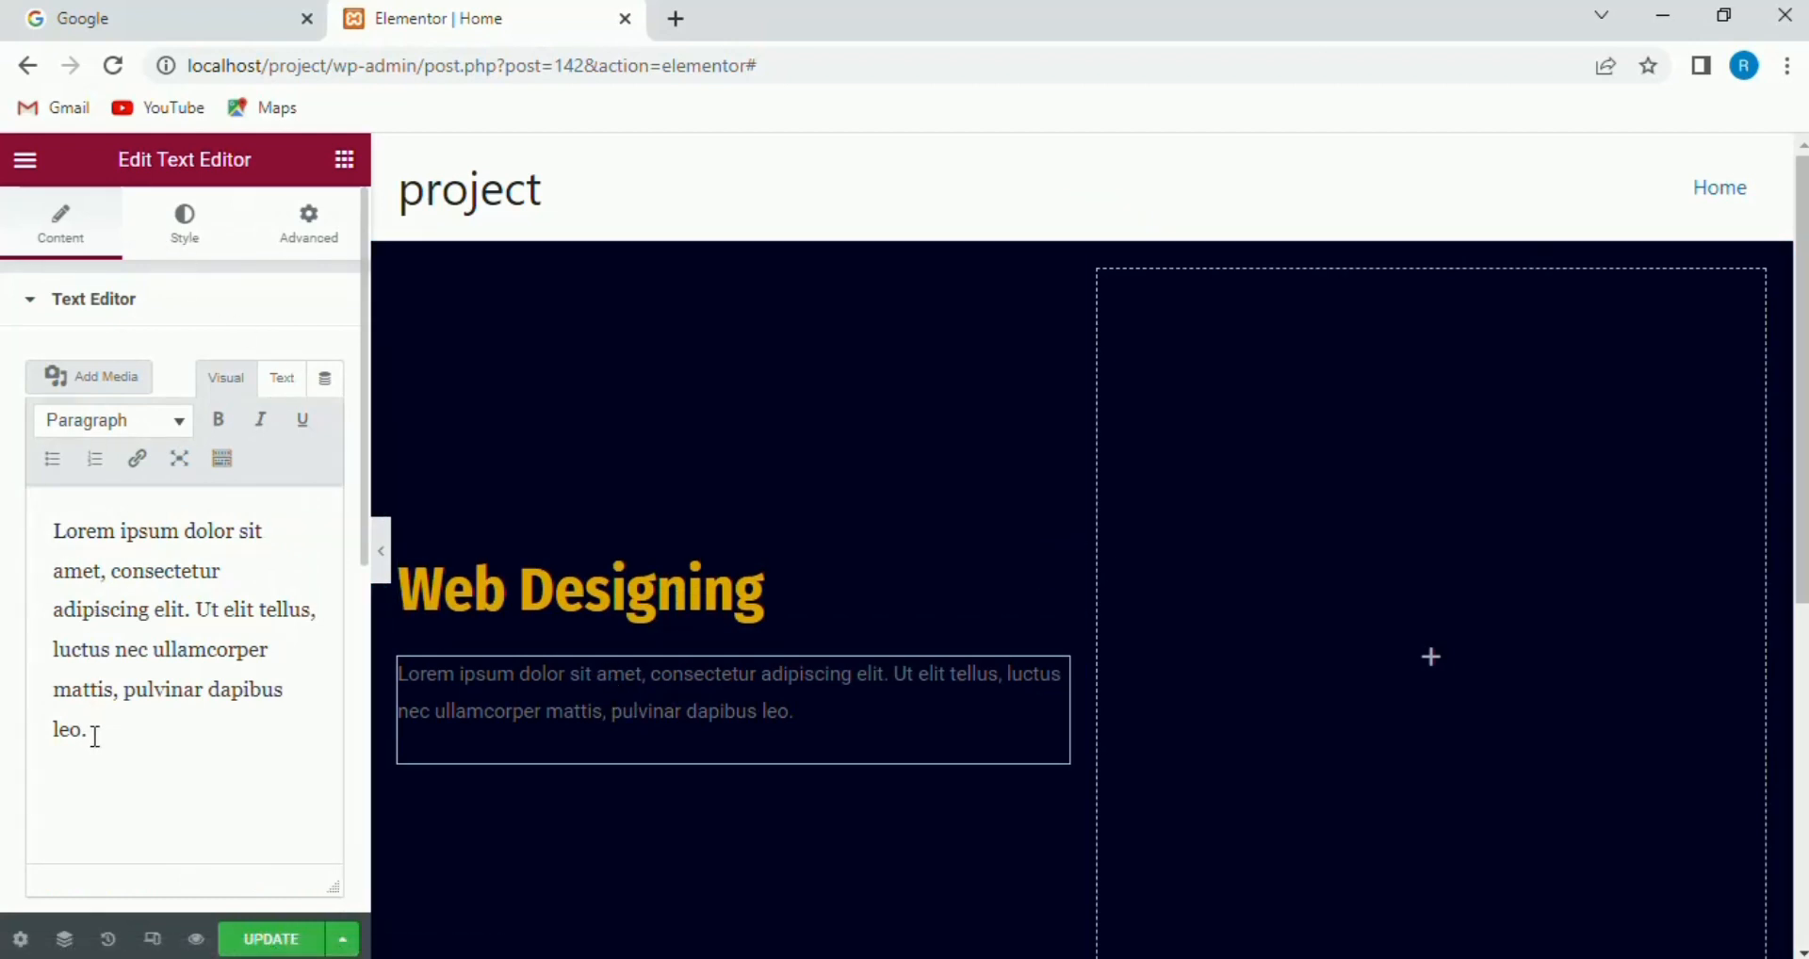
{"action": "left_click_drag", "start_coordinate": [98, 738], "coordinate": [193, 611]}
{"action": "key", "text": "ctrl+c"}
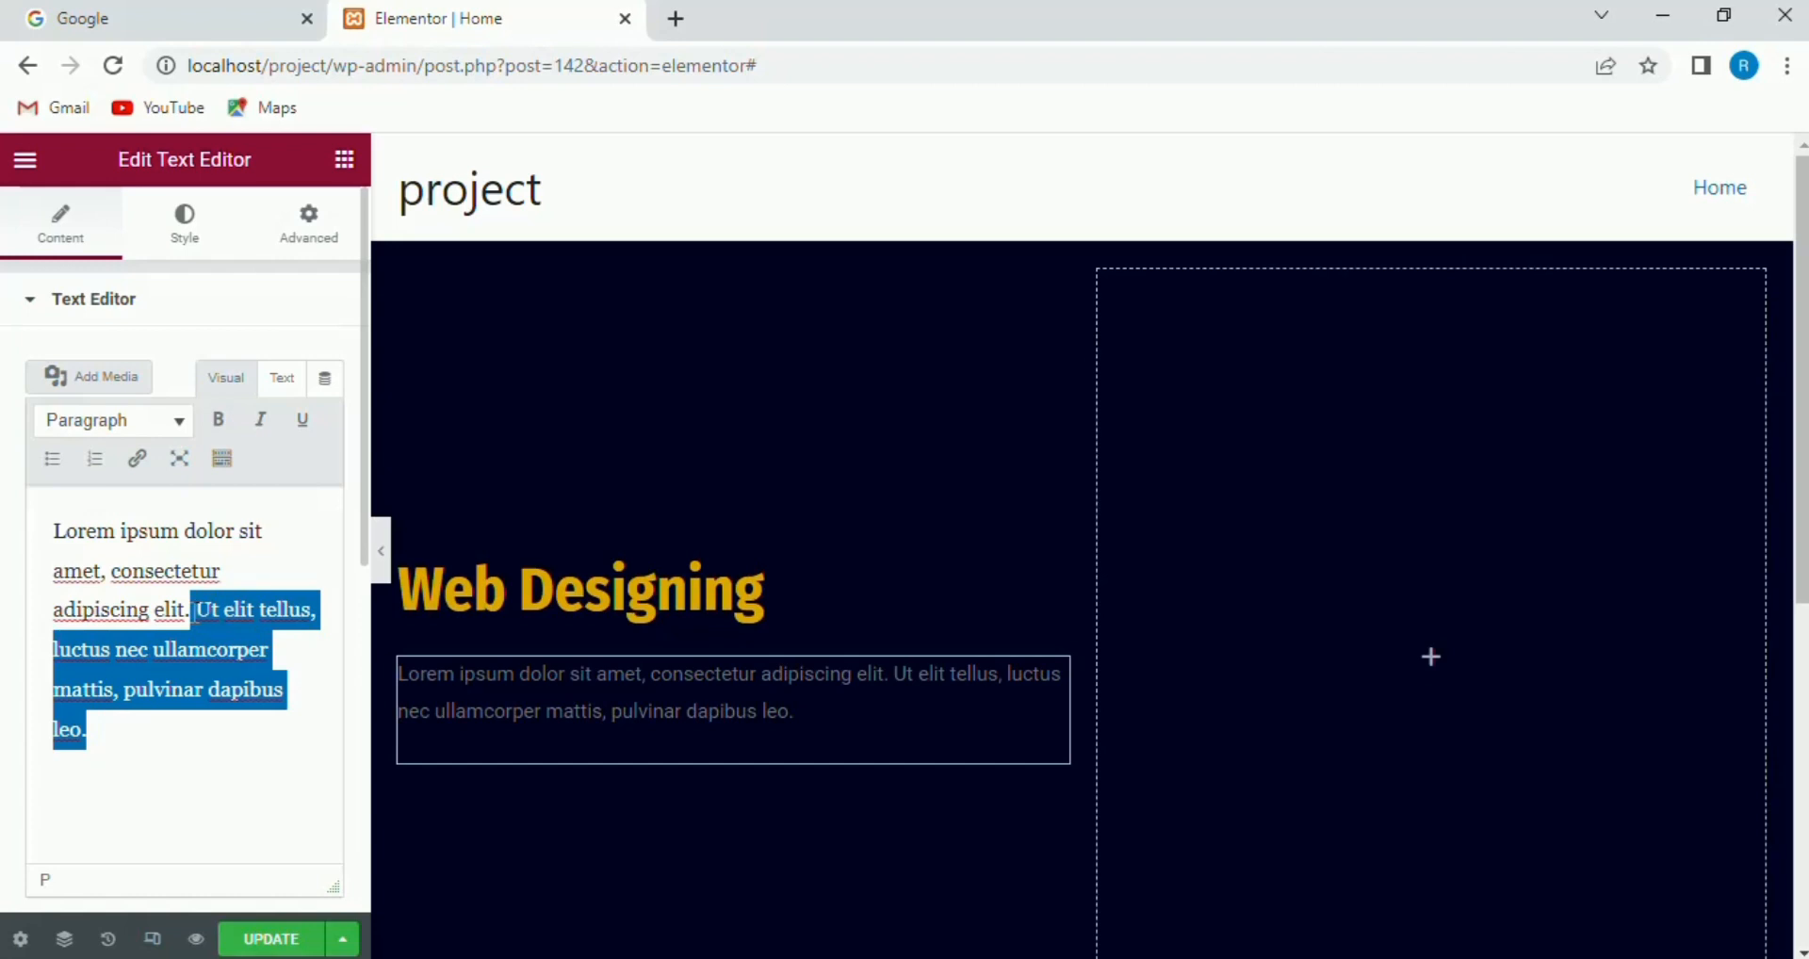
{"action": "left_click", "coordinate": [99, 738]}
{"action": "key", "text": "ctrl+v"}
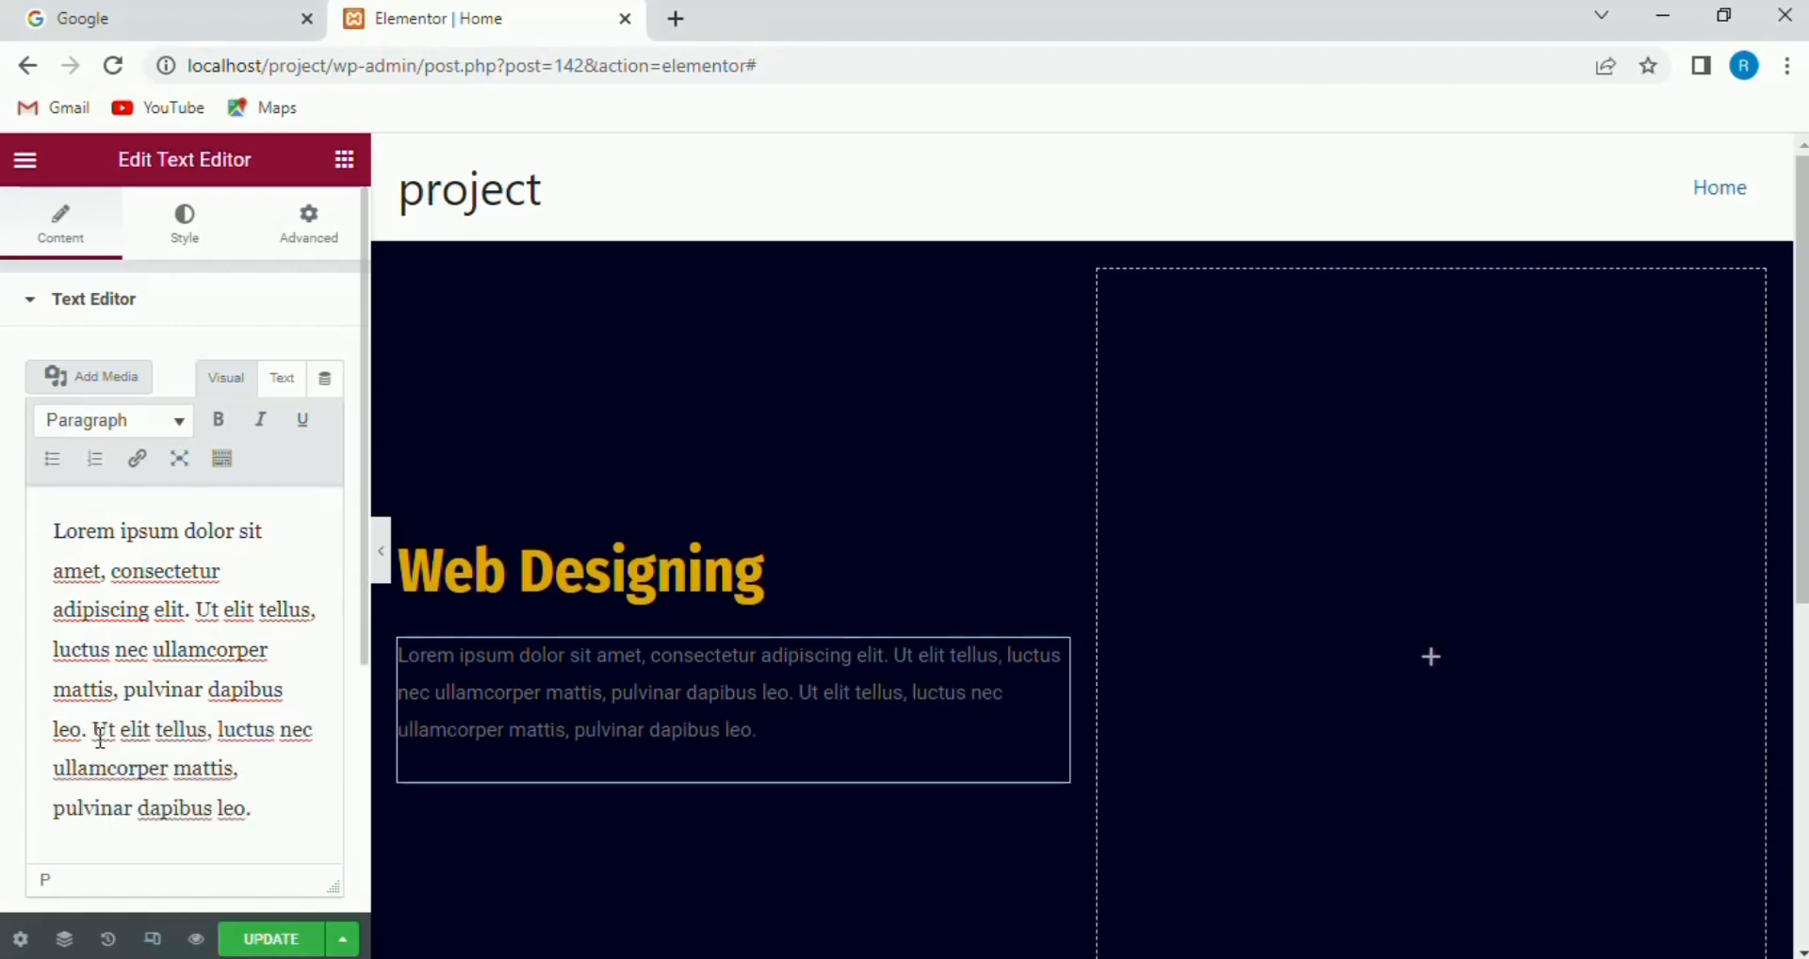
- Change the Lorem ipsum paragraph's text color to white, #FFFFFF
{"action": "left_click", "coordinate": [188, 238]}
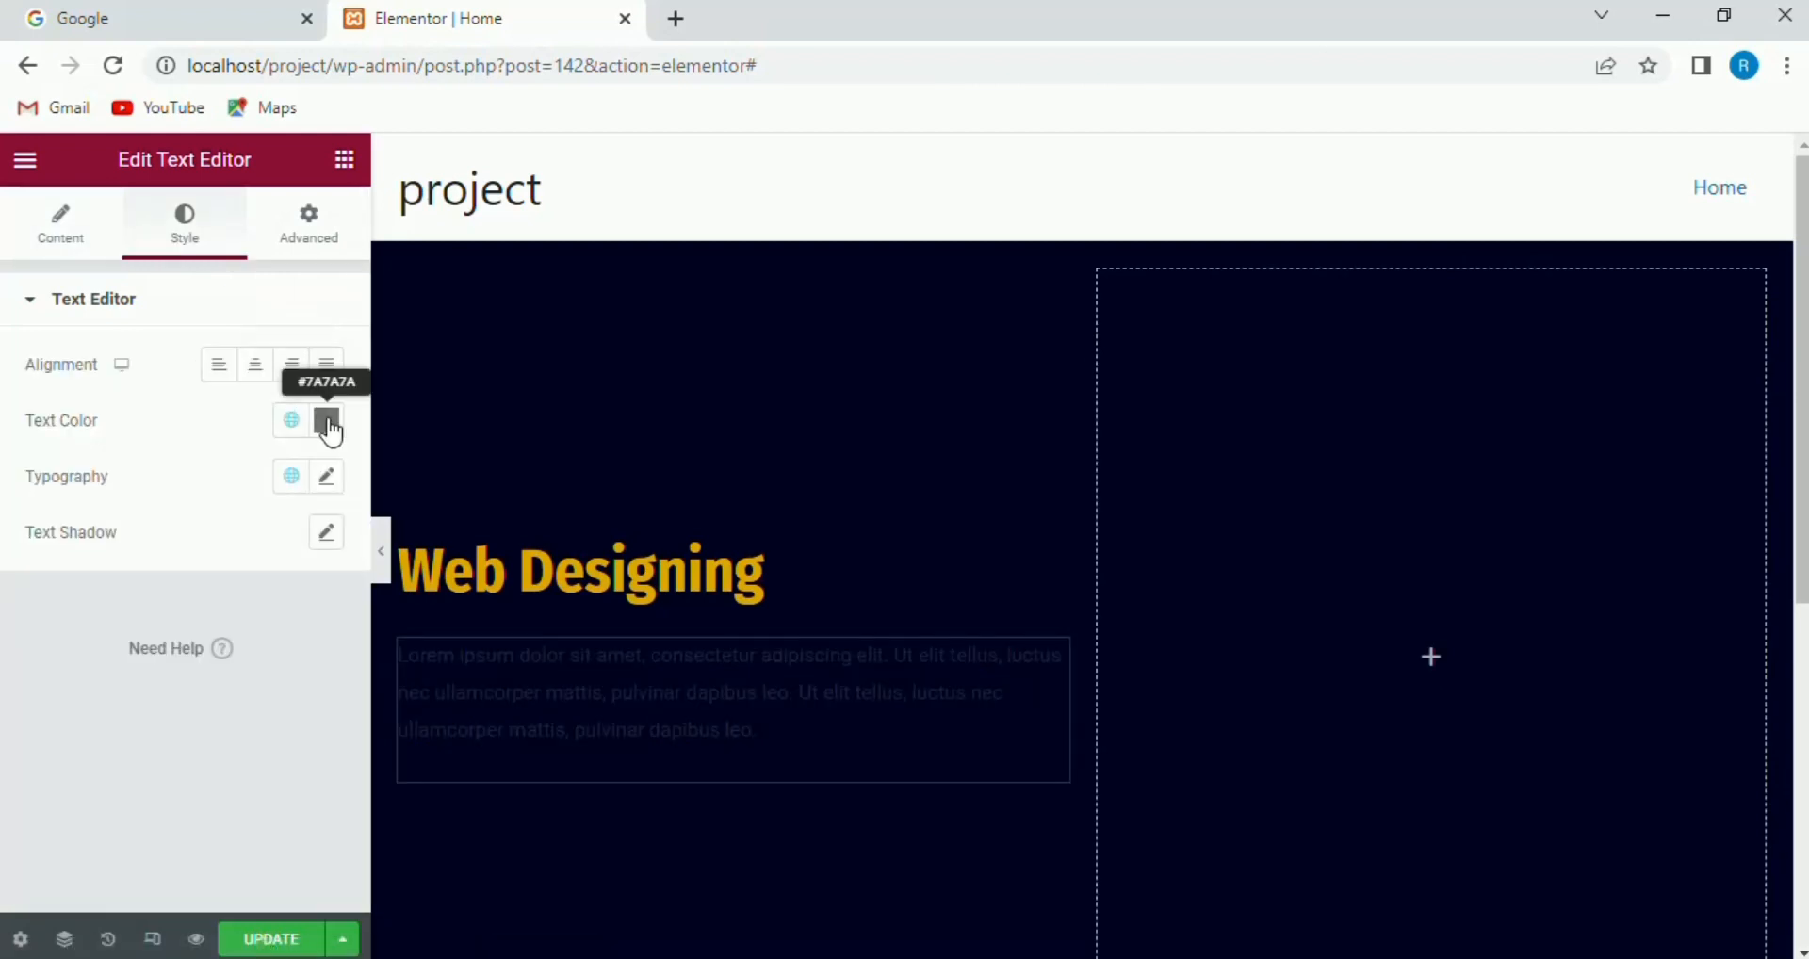
{"action": "left_click", "coordinate": [327, 422]}
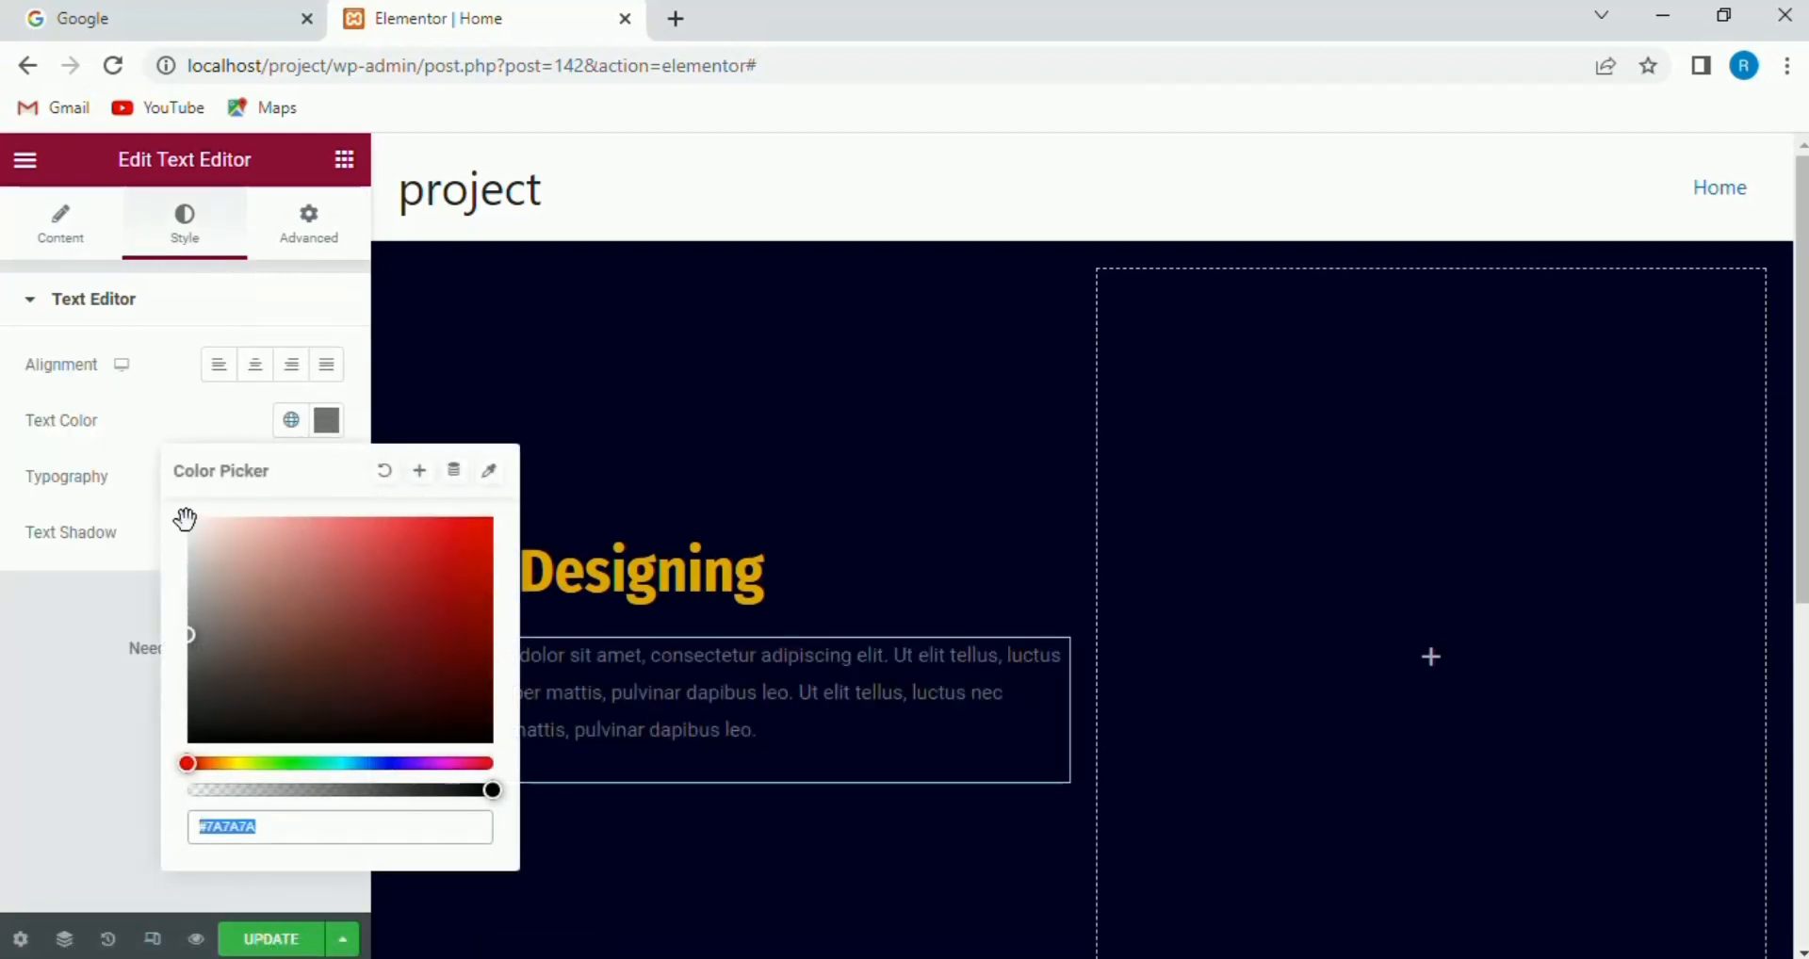
{"action": "type", "text": "#FBFBFB"}
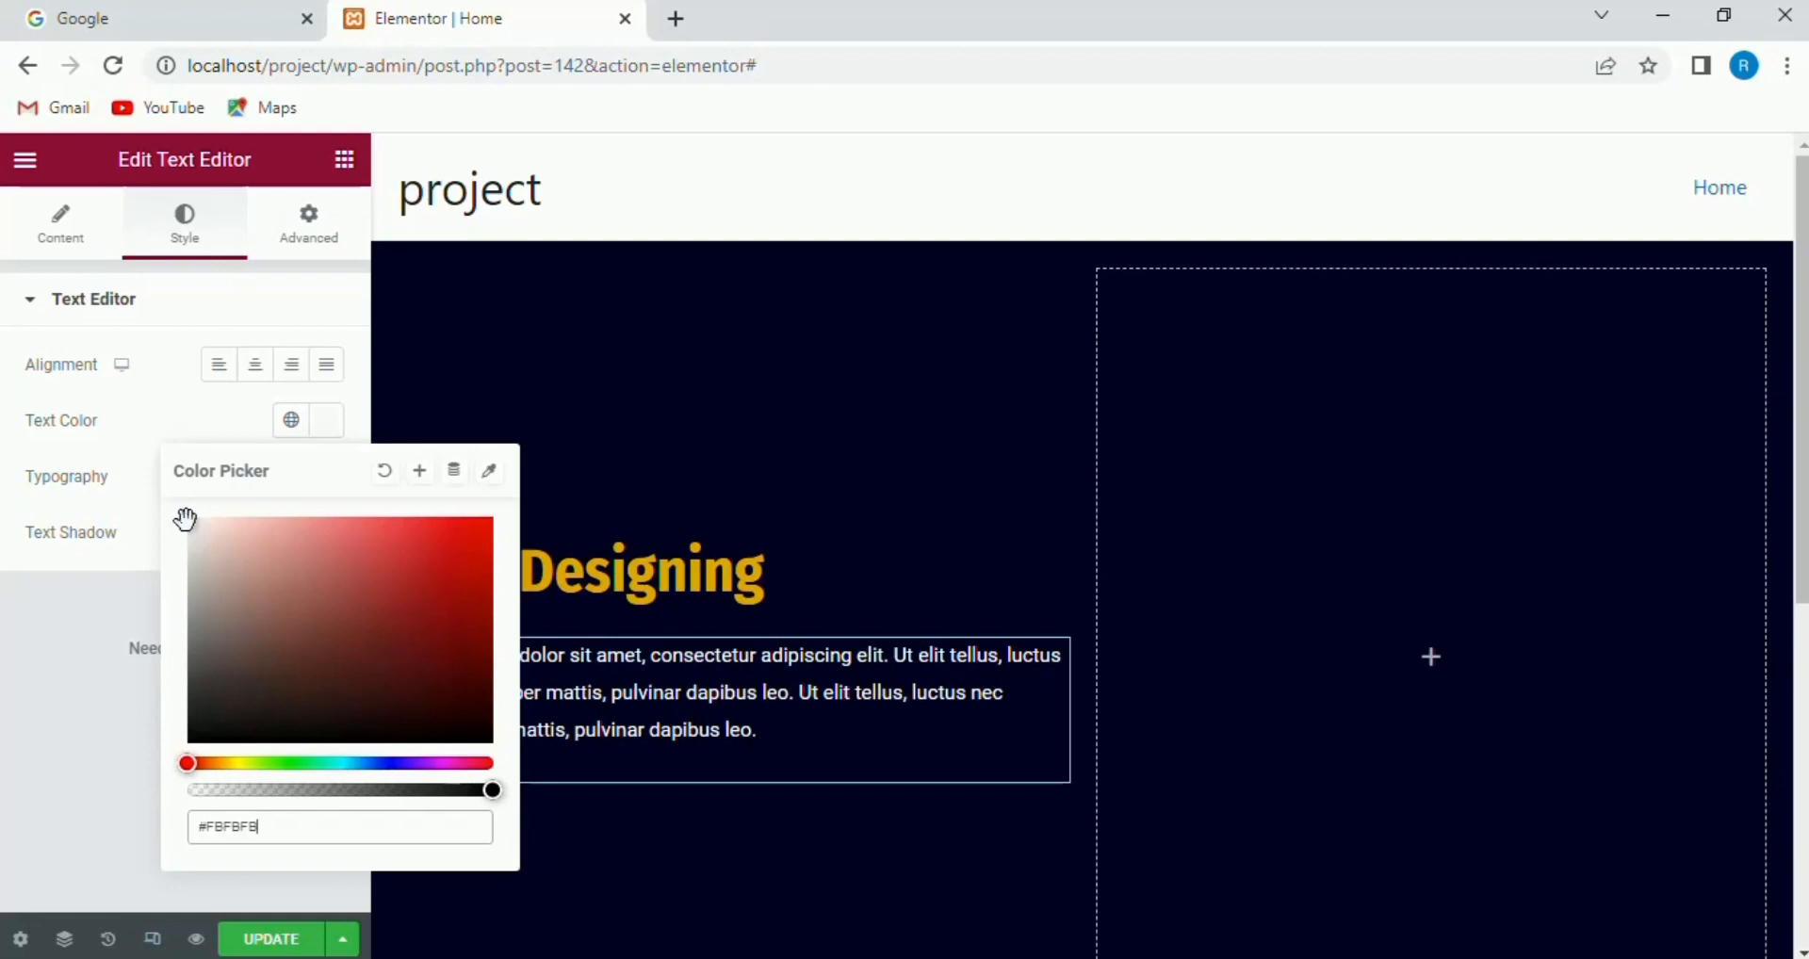
{"action": "left_click_drag", "start_coordinate": [185, 518], "coordinate": [170, 518]}
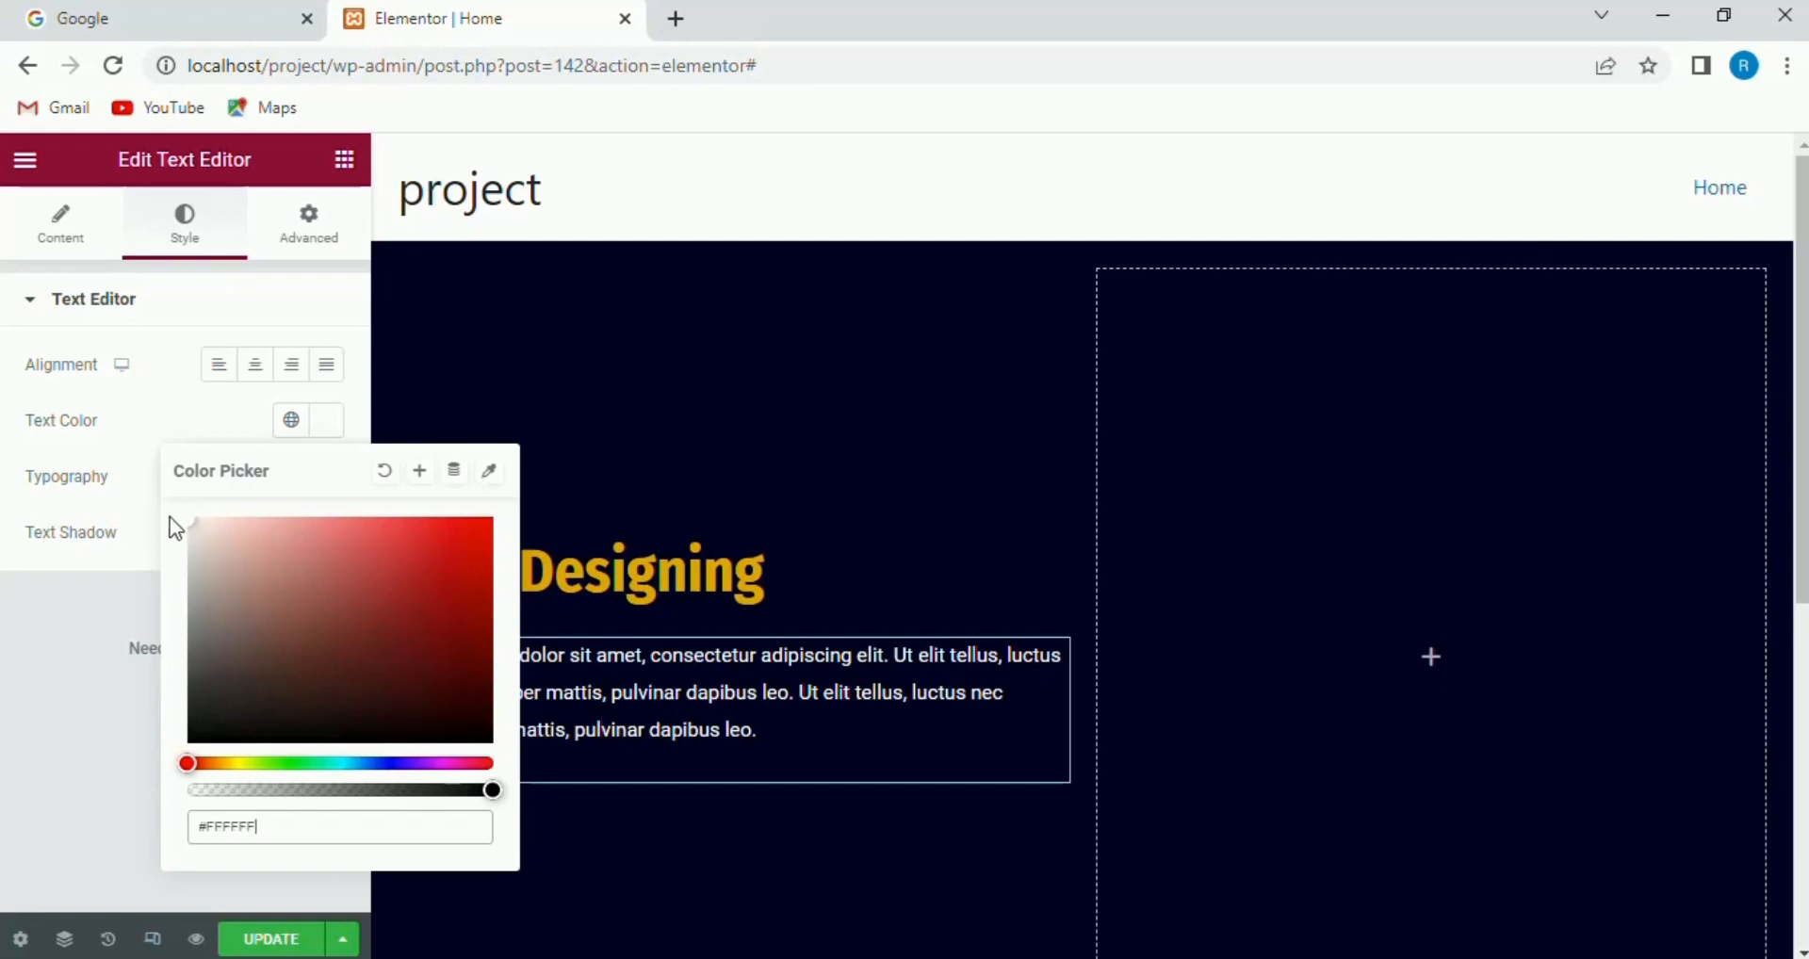
{"action": "left_click", "coordinate": [56, 637]}
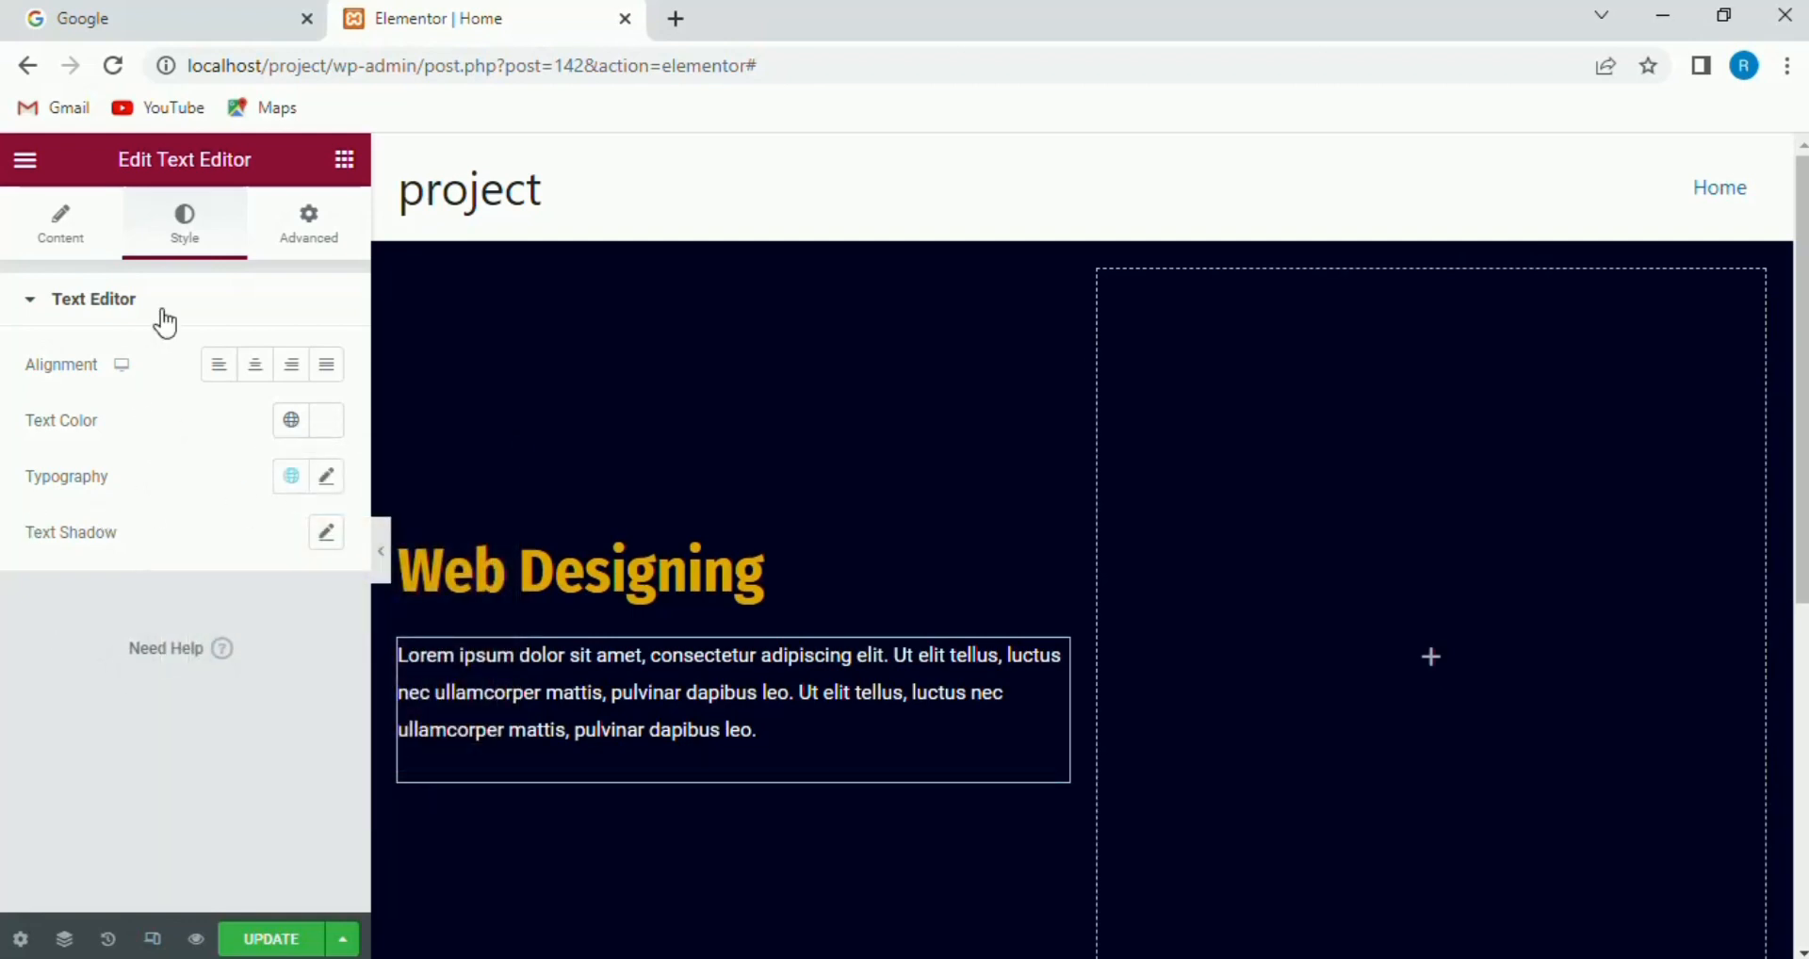
- Place a Button widget below the Lorem ipsum paragraph
{"action": "left_click", "coordinate": [345, 162]}
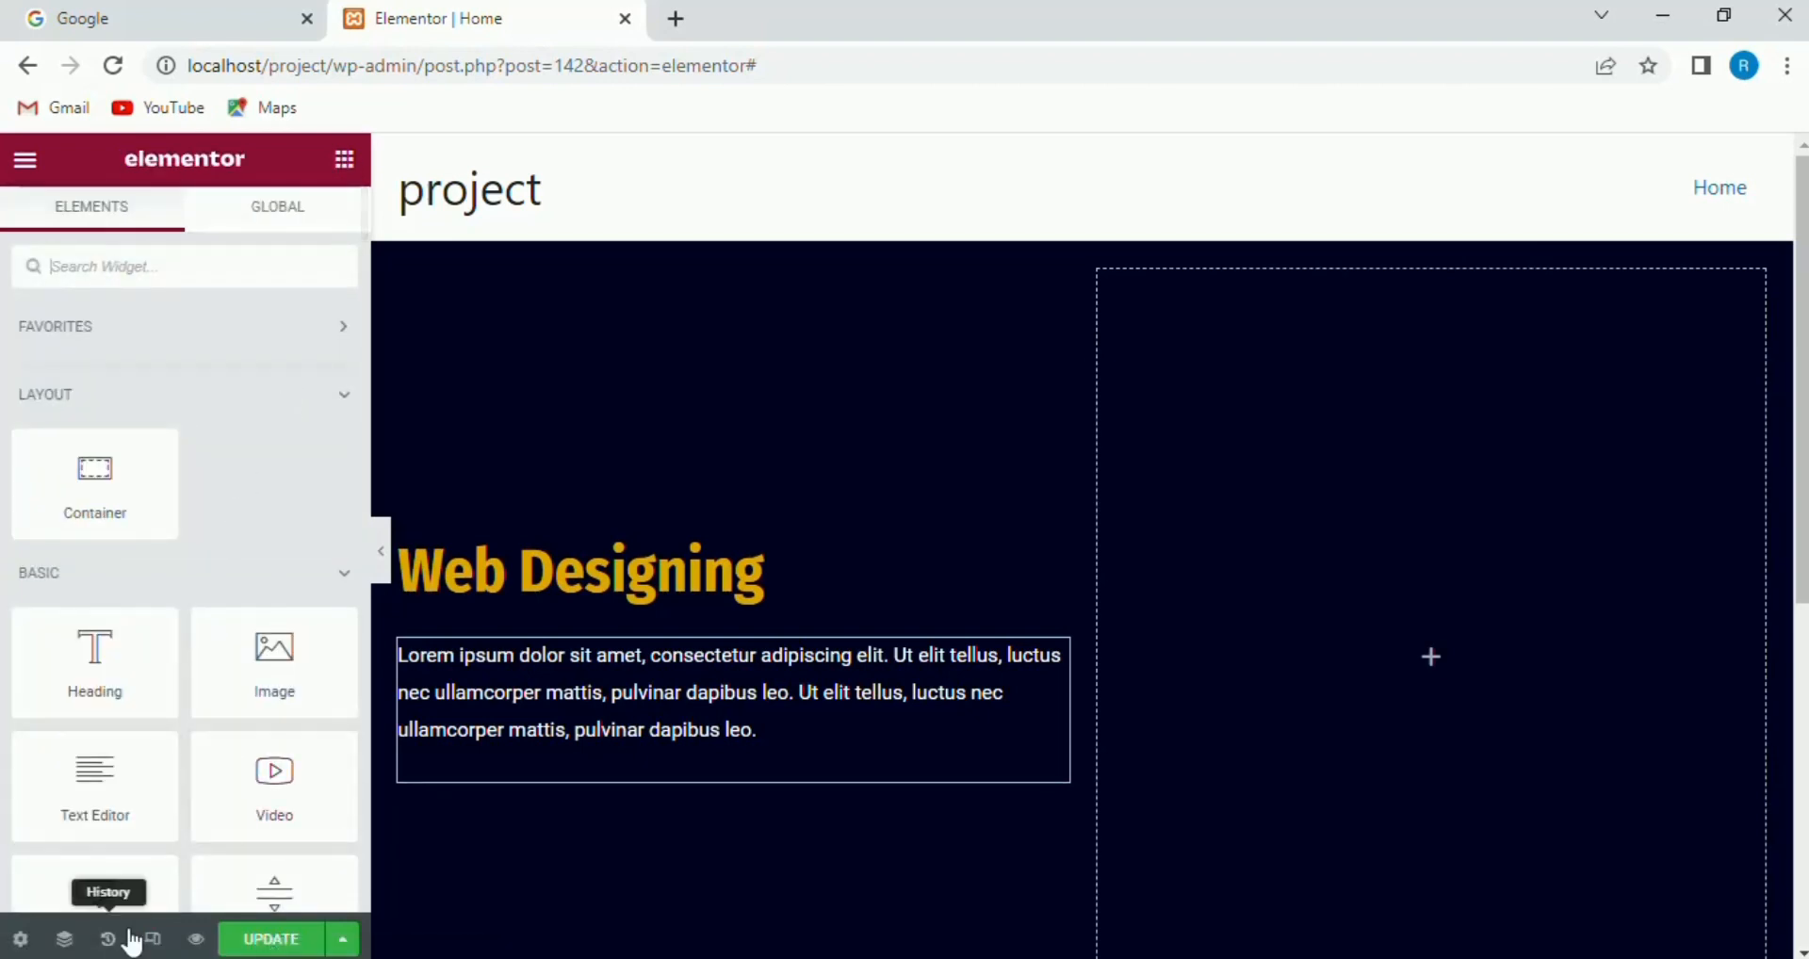
{"action": "left_click", "coordinate": [230, 562]}
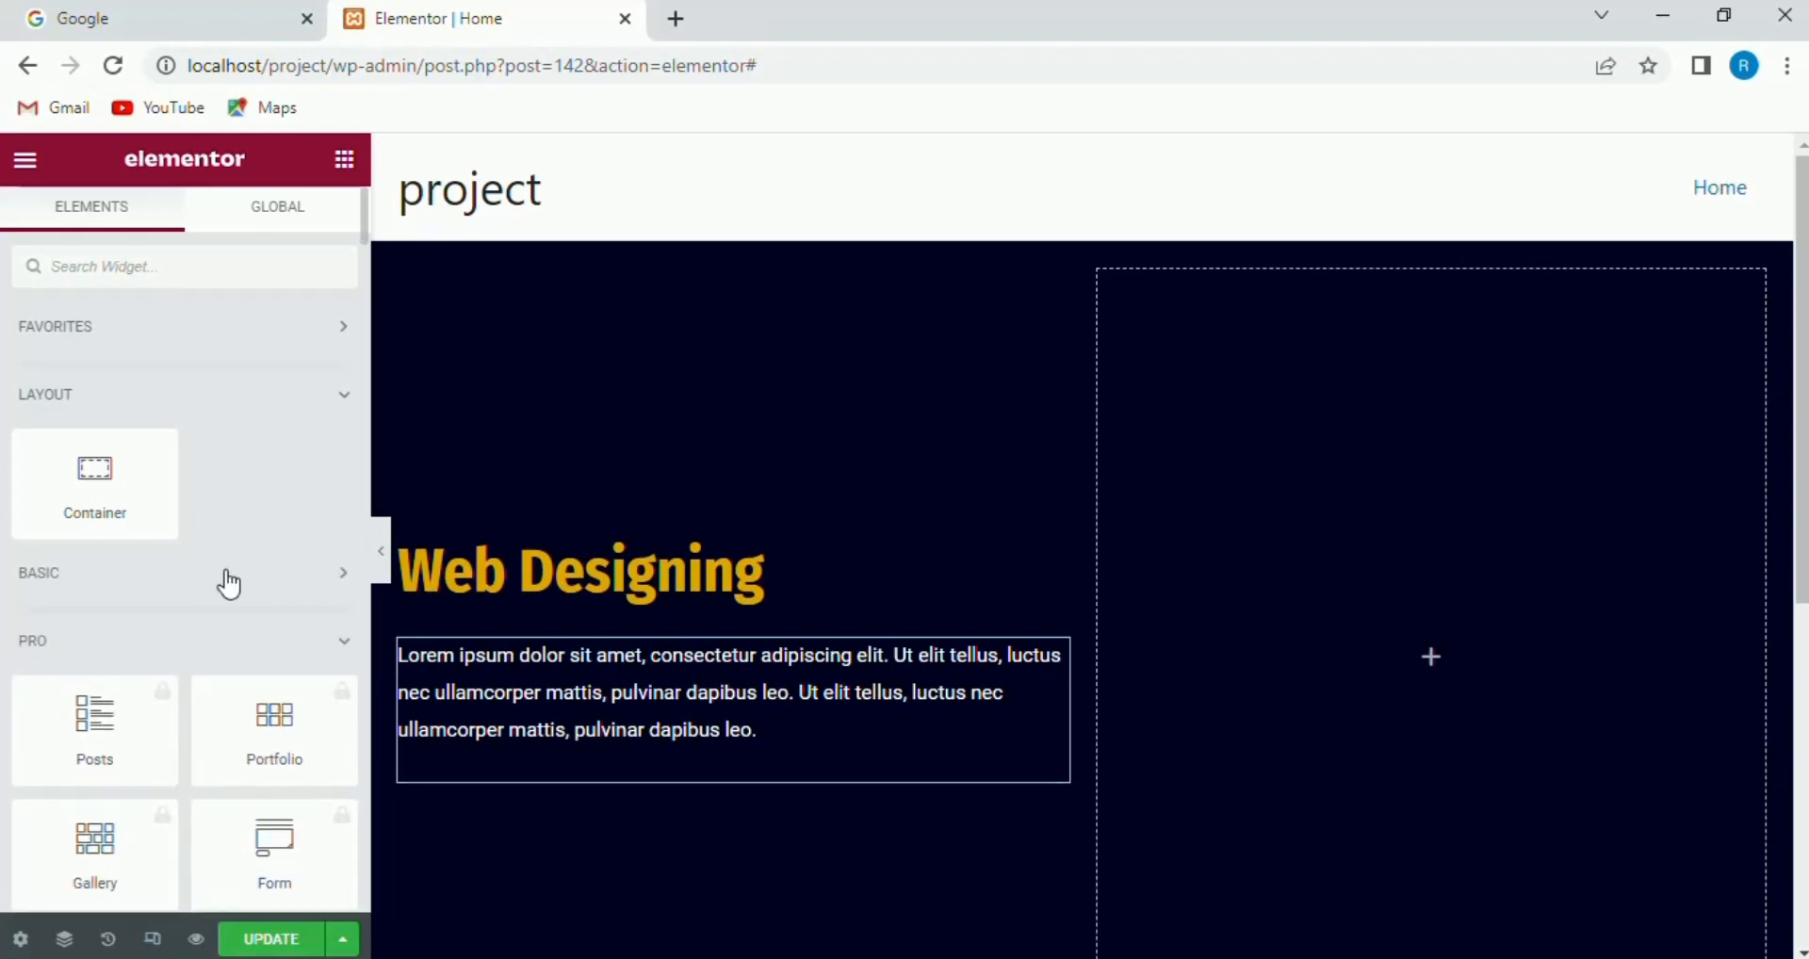
{"action": "left_click", "coordinate": [229, 571]}
{"action": "scroll", "coordinate": [229, 584], "scroll_direction": "down", "scroll_amount": 1}
{"action": "scroll", "coordinate": [229, 584], "scroll_direction": "down", "scroll_amount": 3}
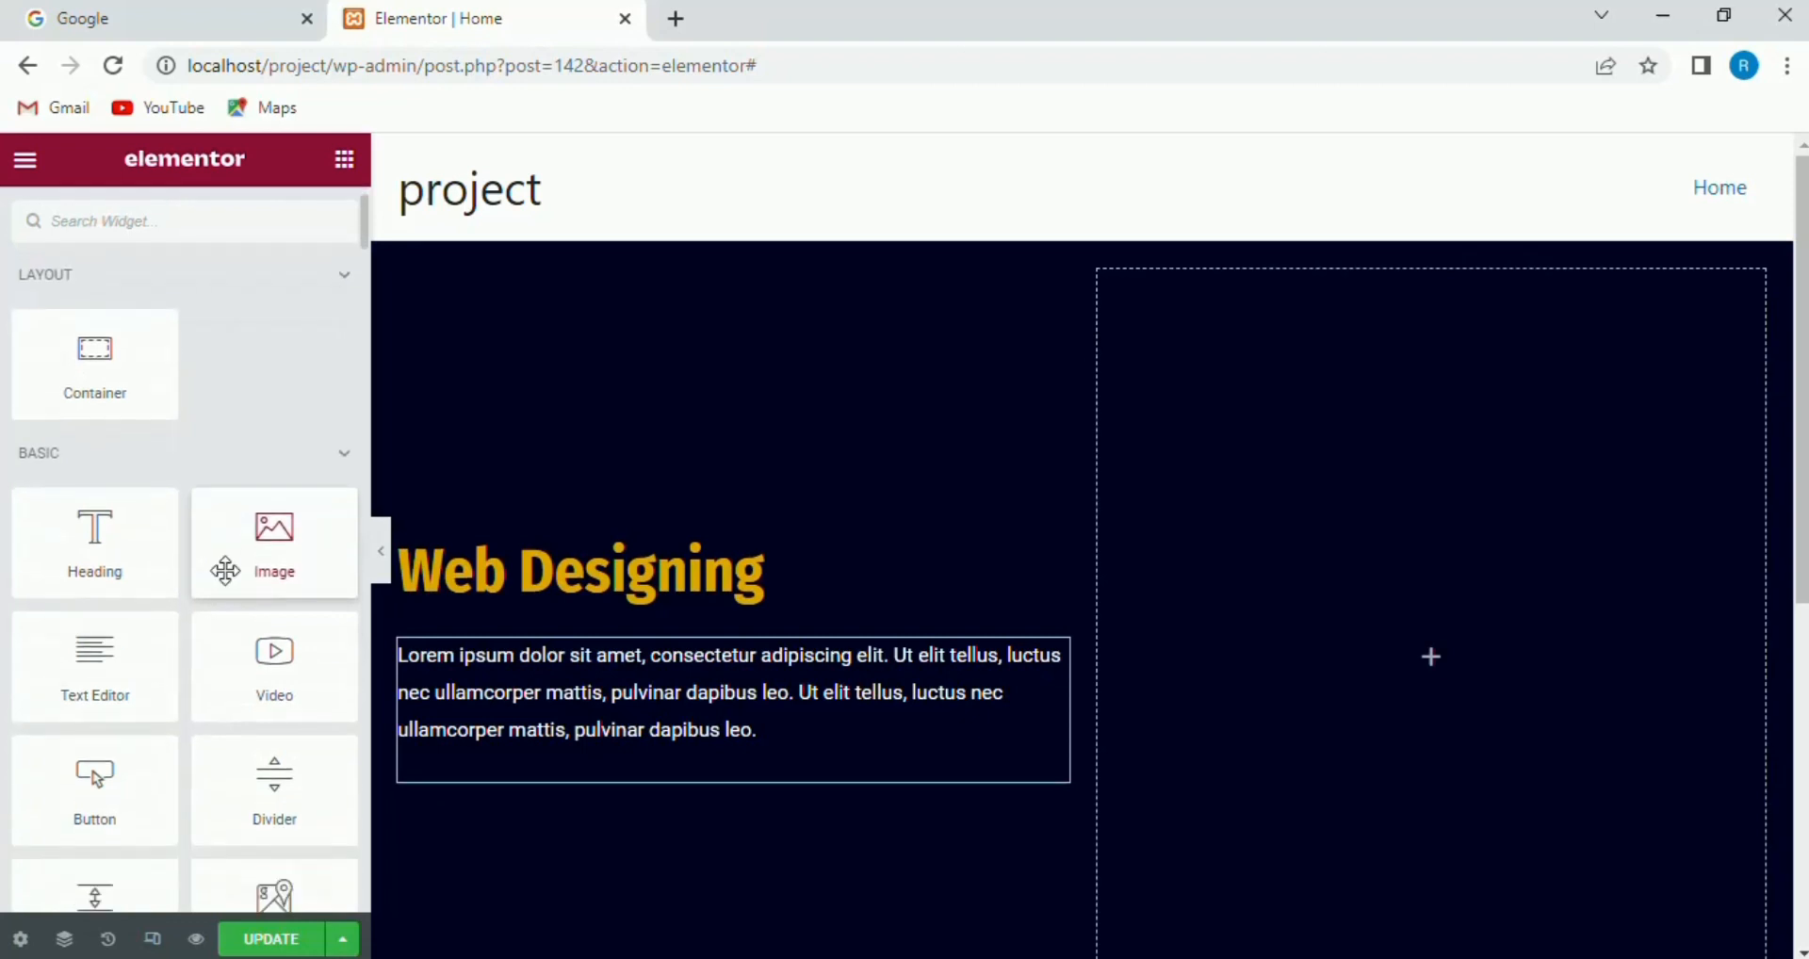
{"action": "left_click_drag", "start_coordinate": [94, 739], "coordinate": [646, 732]}
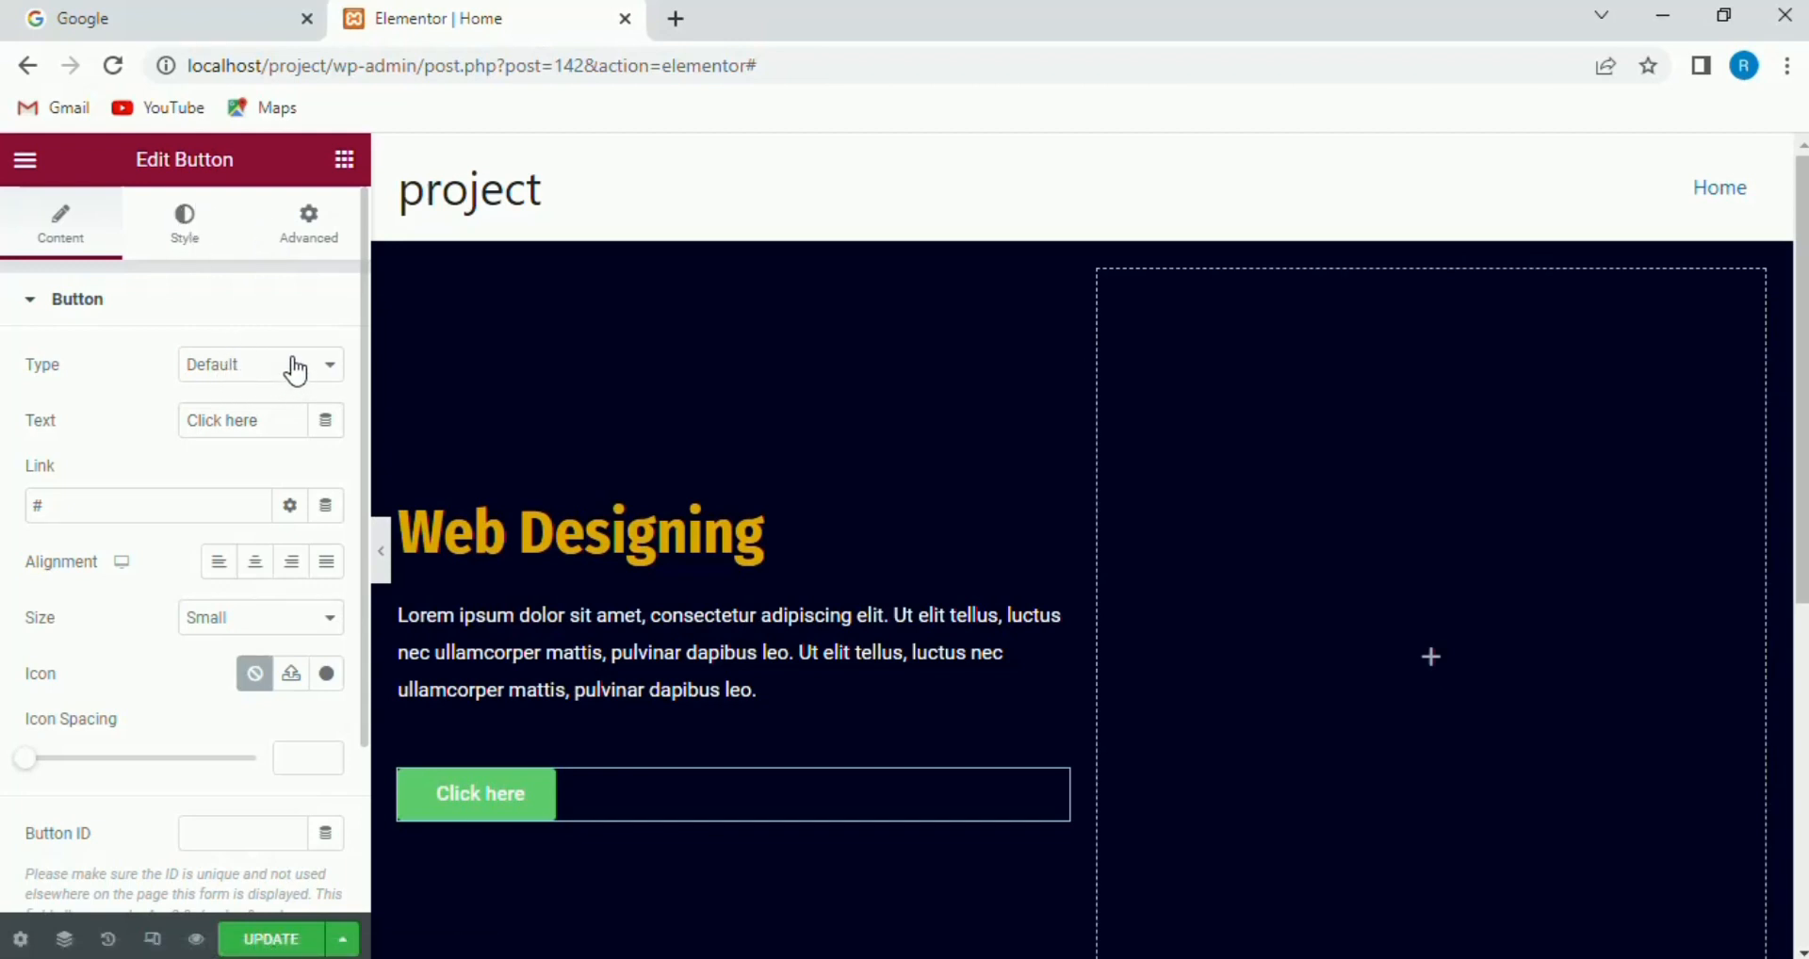
- Apply the global color GoldenColor to the "Click here" button's normal background
{"action": "left_click", "coordinate": [182, 230]}
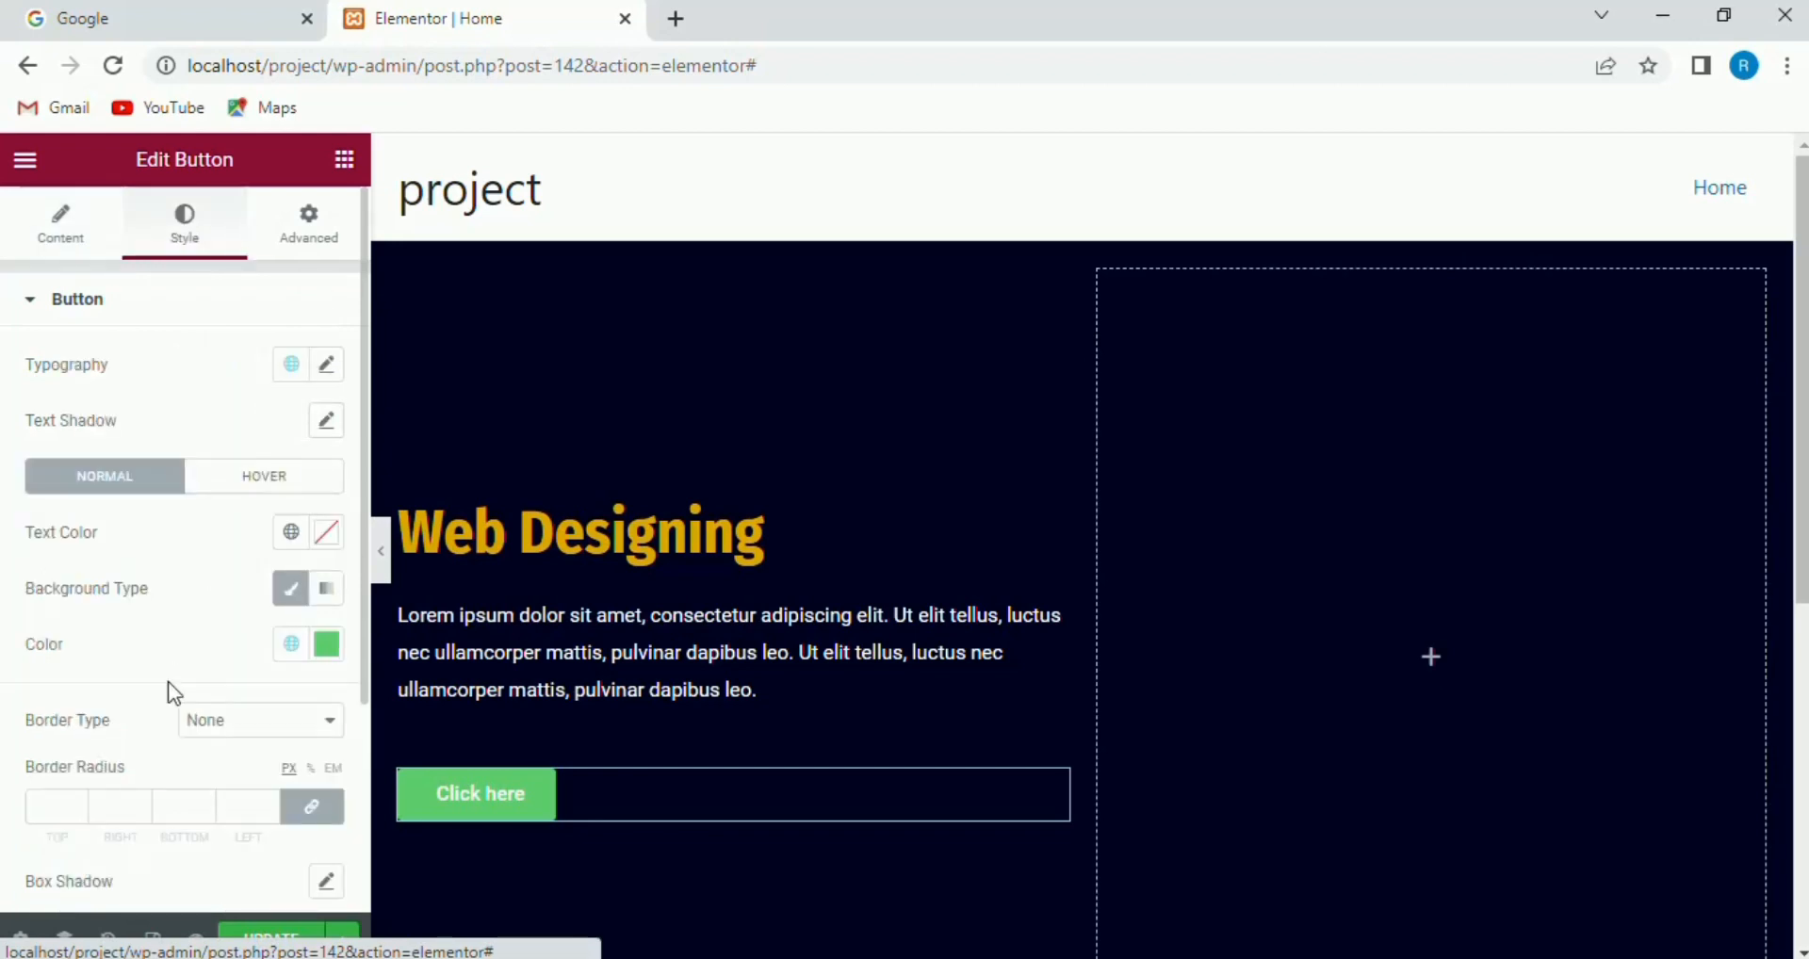
{"action": "left_click", "coordinate": [292, 646]}
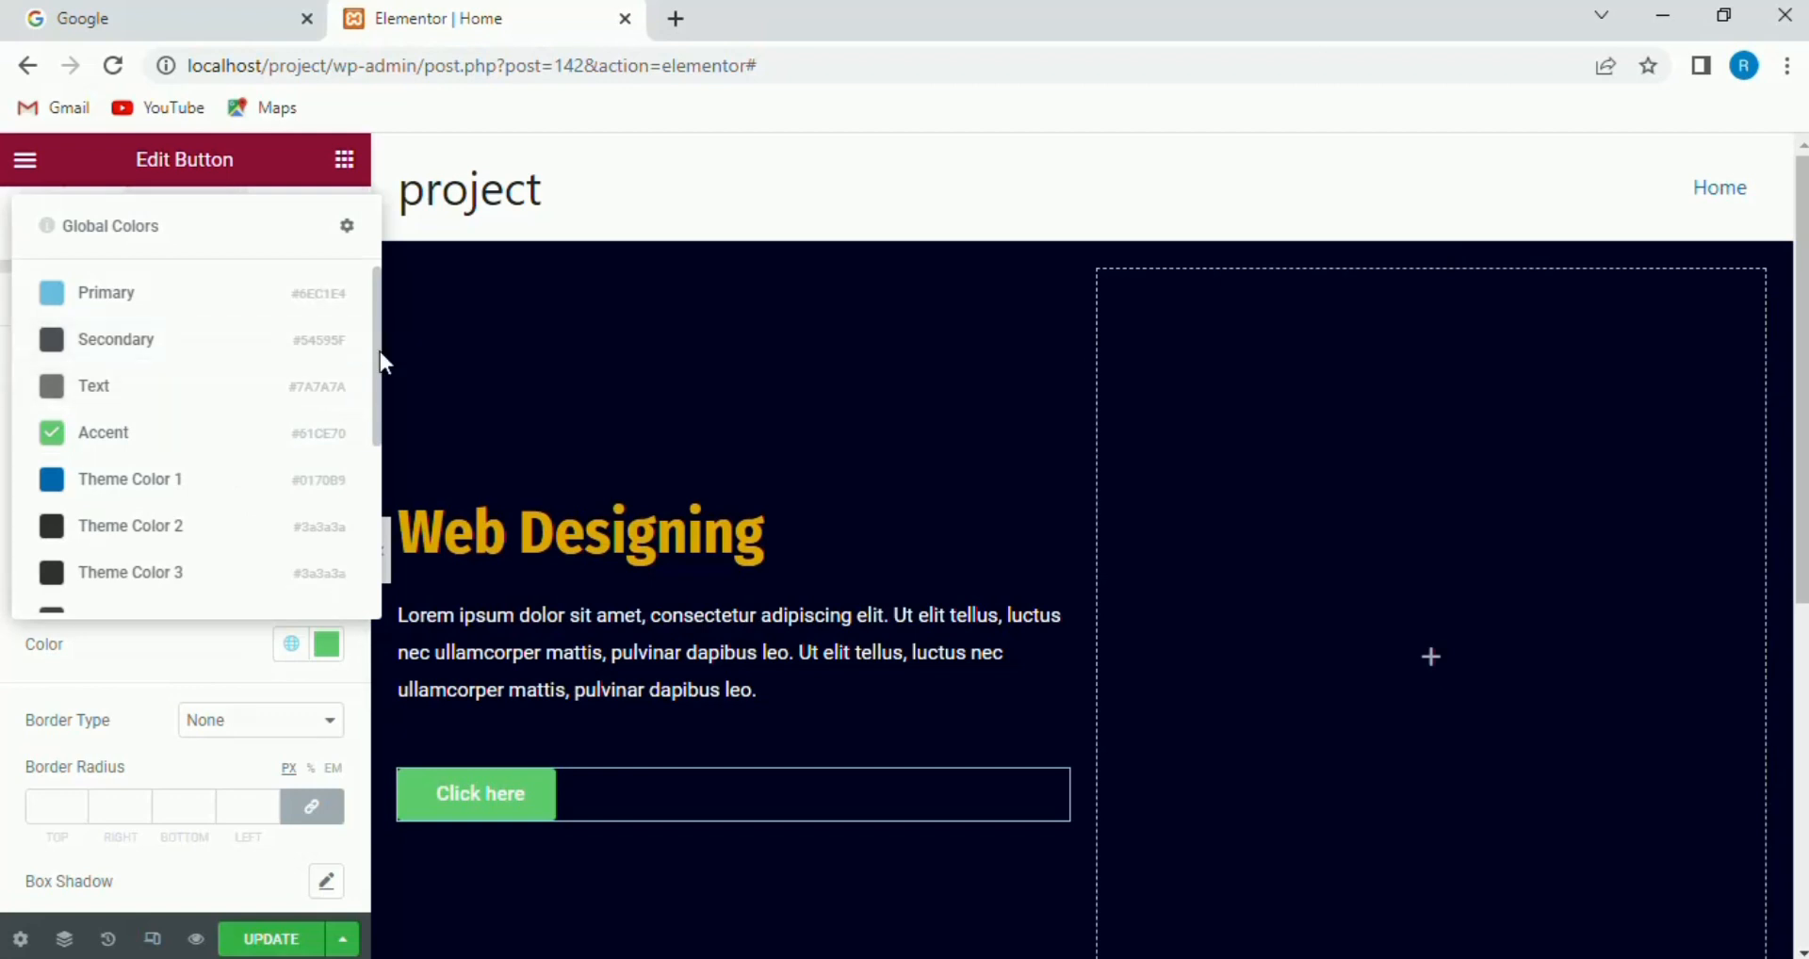
{"action": "left_click_drag", "start_coordinate": [376, 371], "coordinate": [392, 573]}
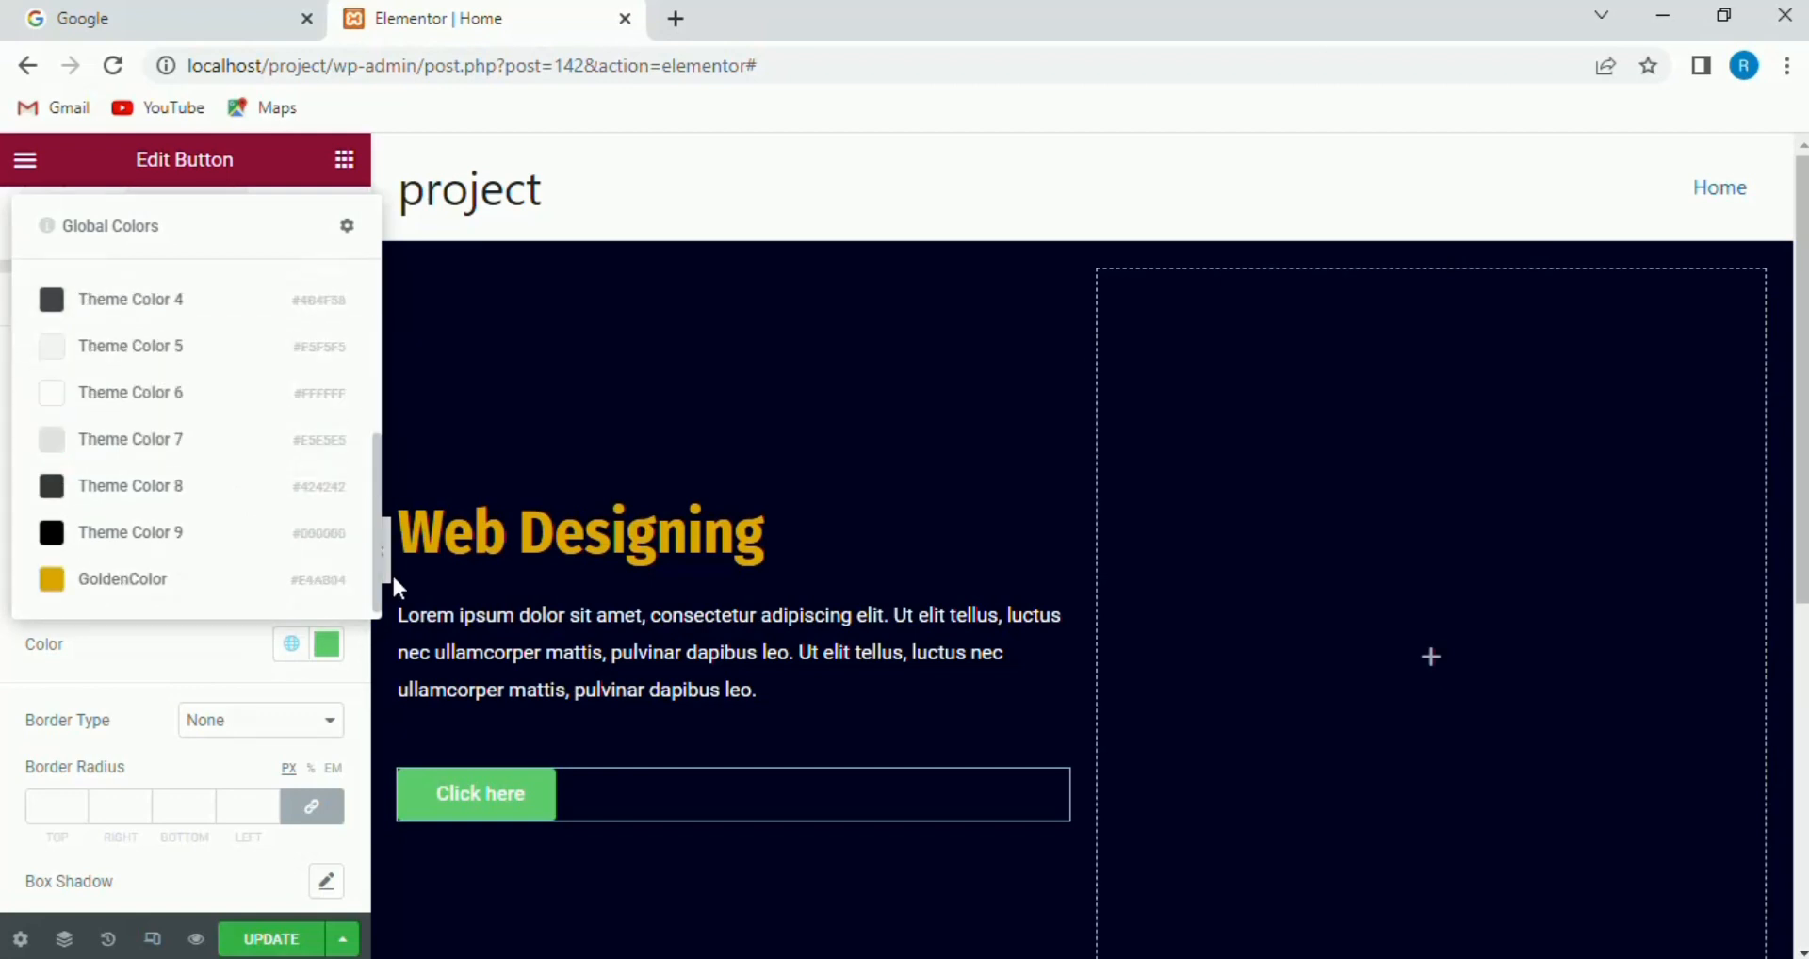
{"action": "left_click", "coordinate": [118, 578]}
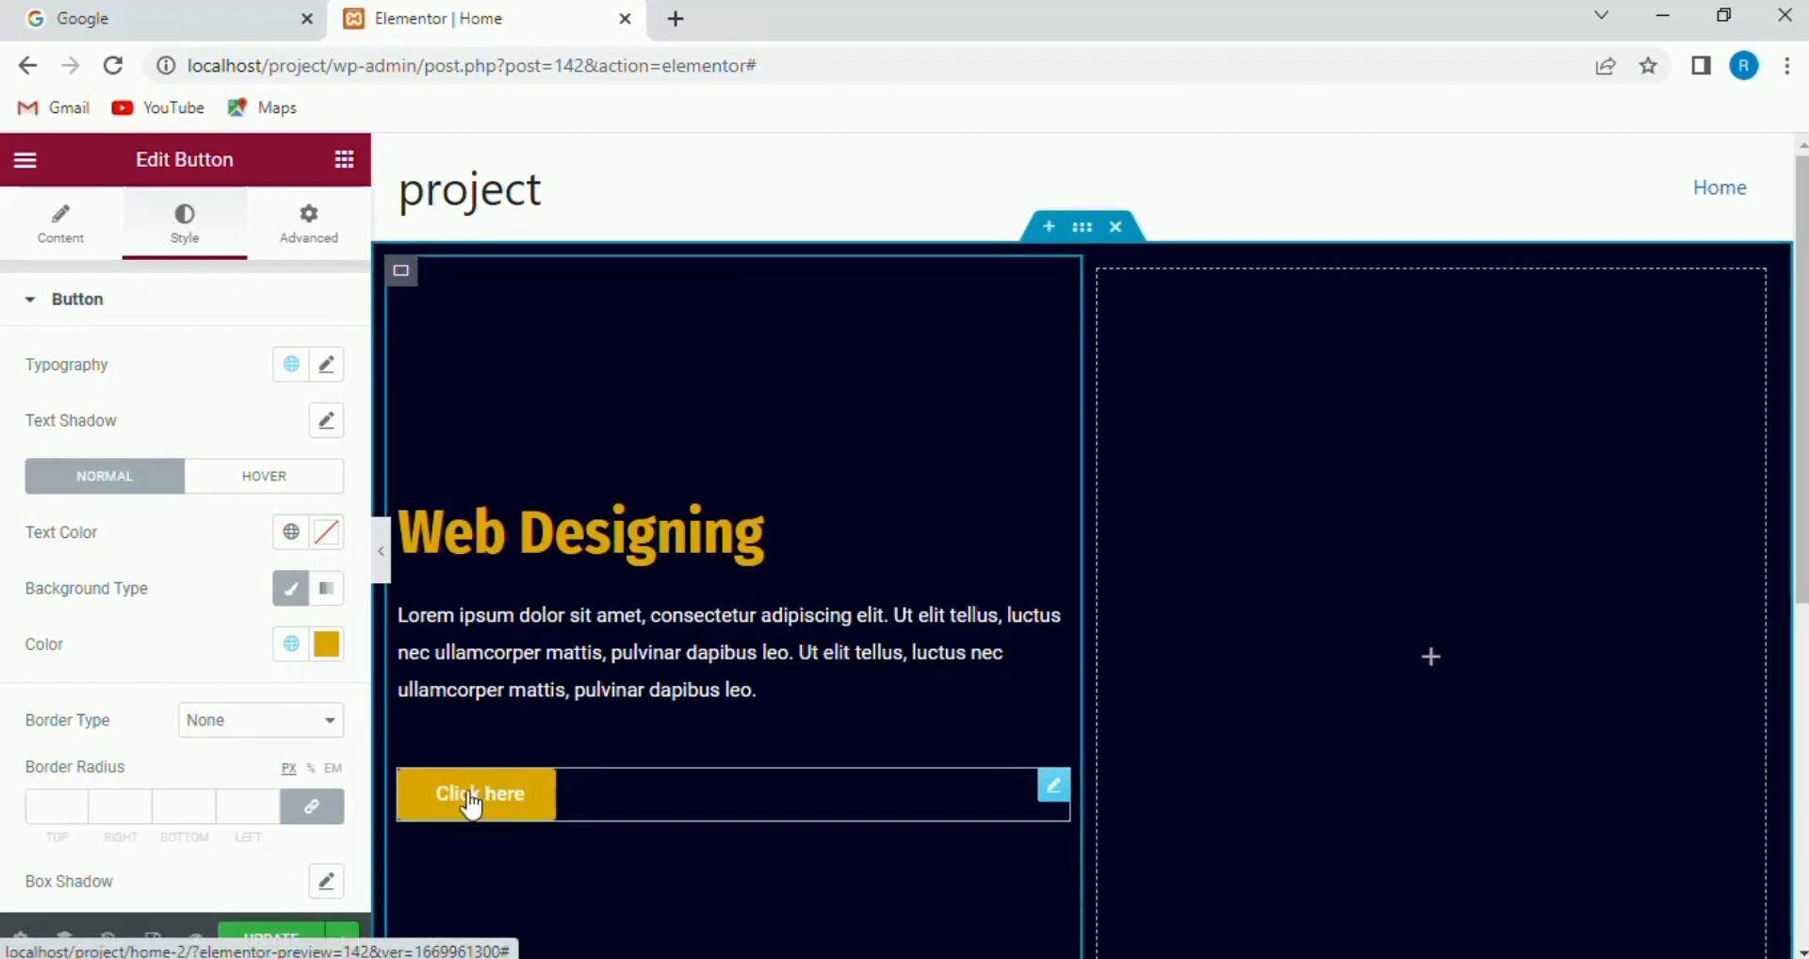
- Give the "Click here" button's hover state a classic light-yellow background, #FFD867, and near-black text, #0B0A0A
{"action": "left_click", "coordinate": [261, 481]}
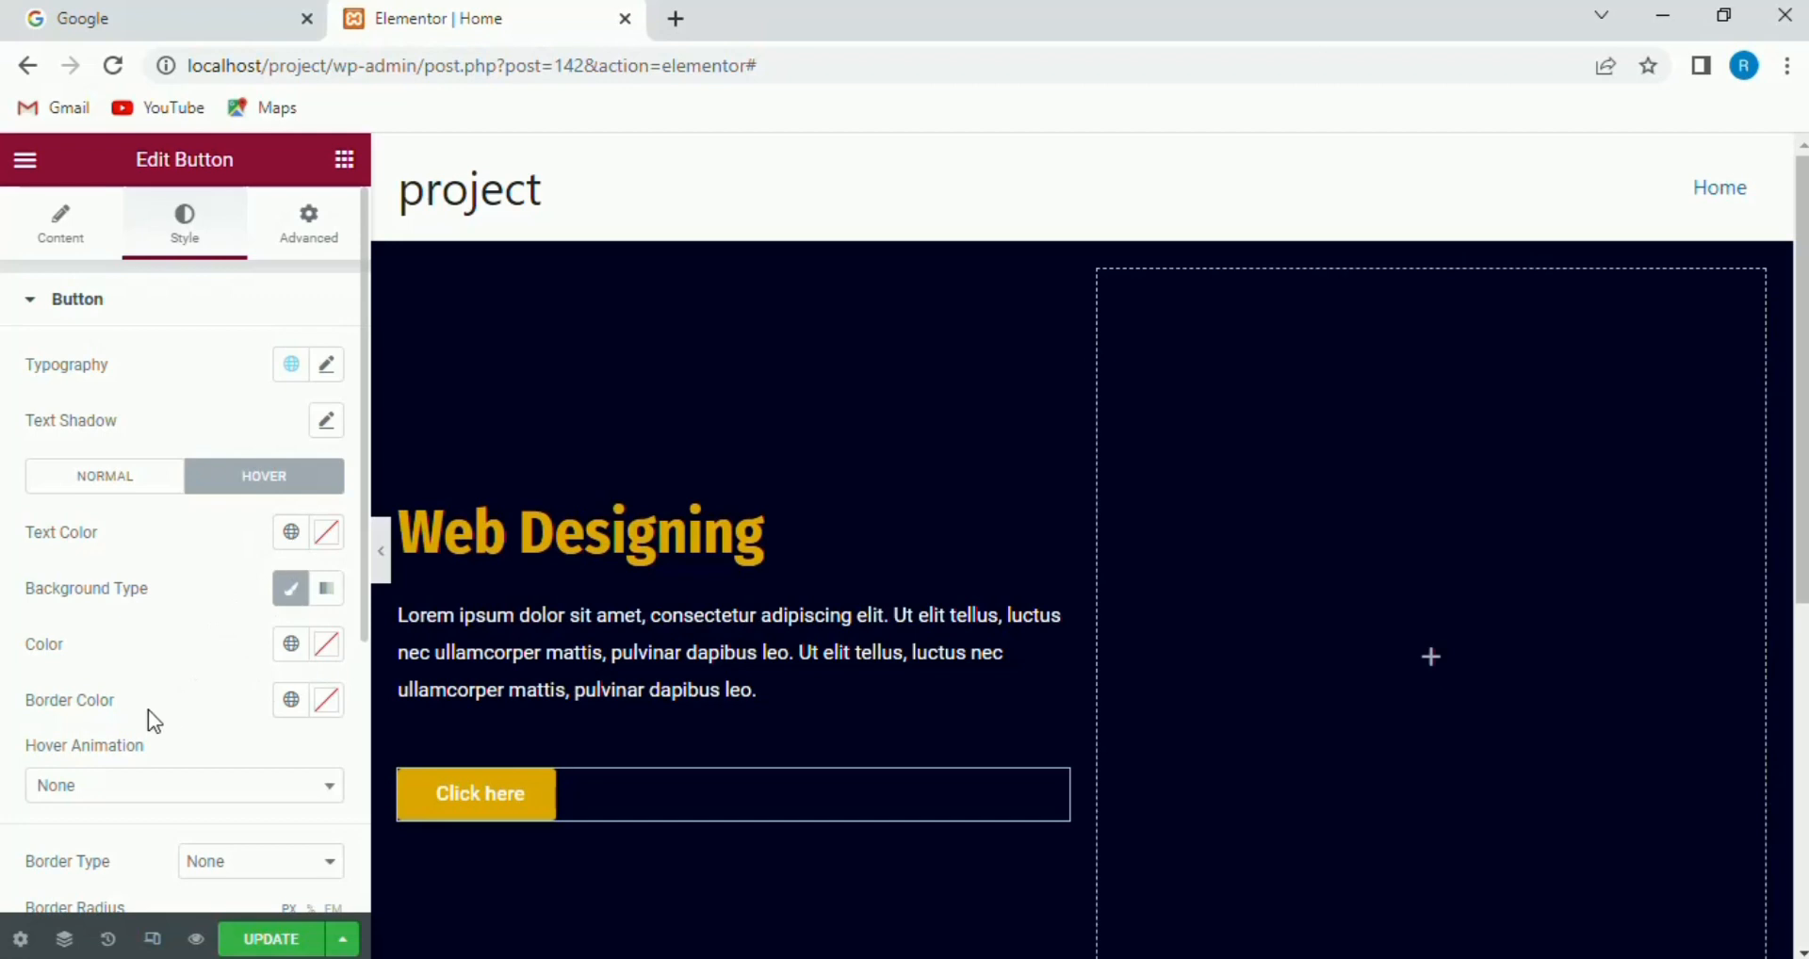
{"action": "left_click", "coordinate": [282, 593]}
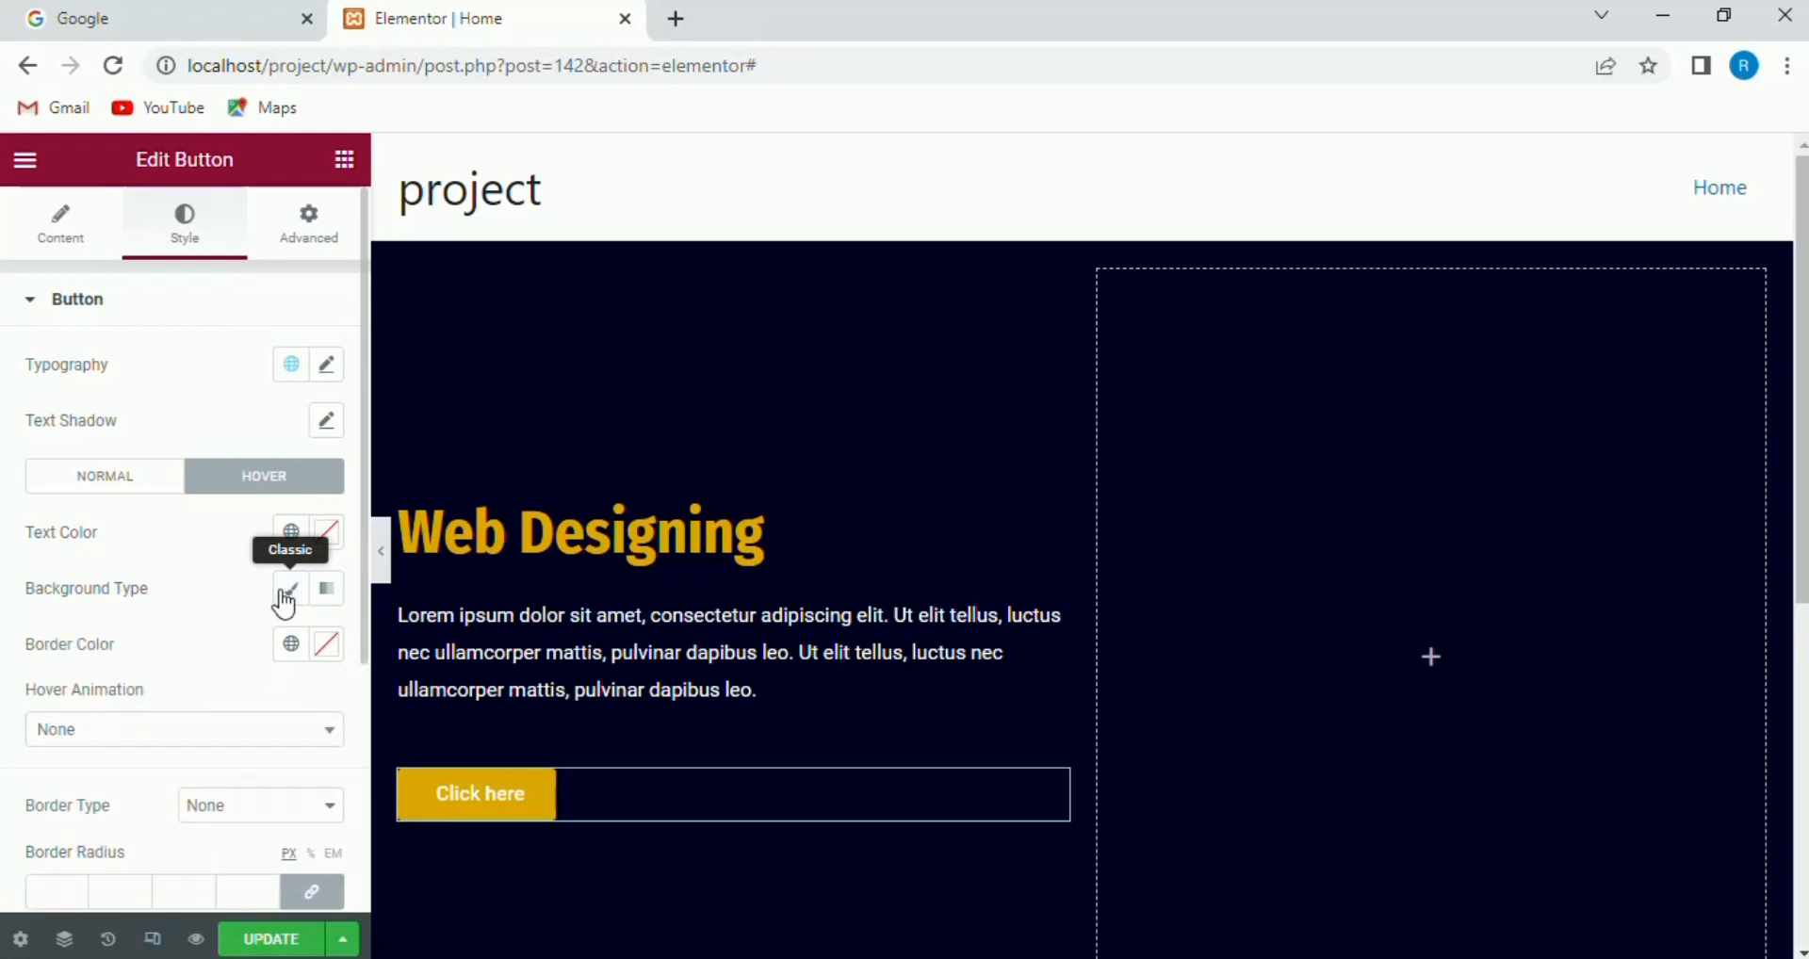
{"action": "left_click", "coordinate": [282, 594]}
{"action": "left_click", "coordinate": [282, 594]}
{"action": "left_click", "coordinate": [290, 588]}
{"action": "left_click", "coordinate": [326, 533]}
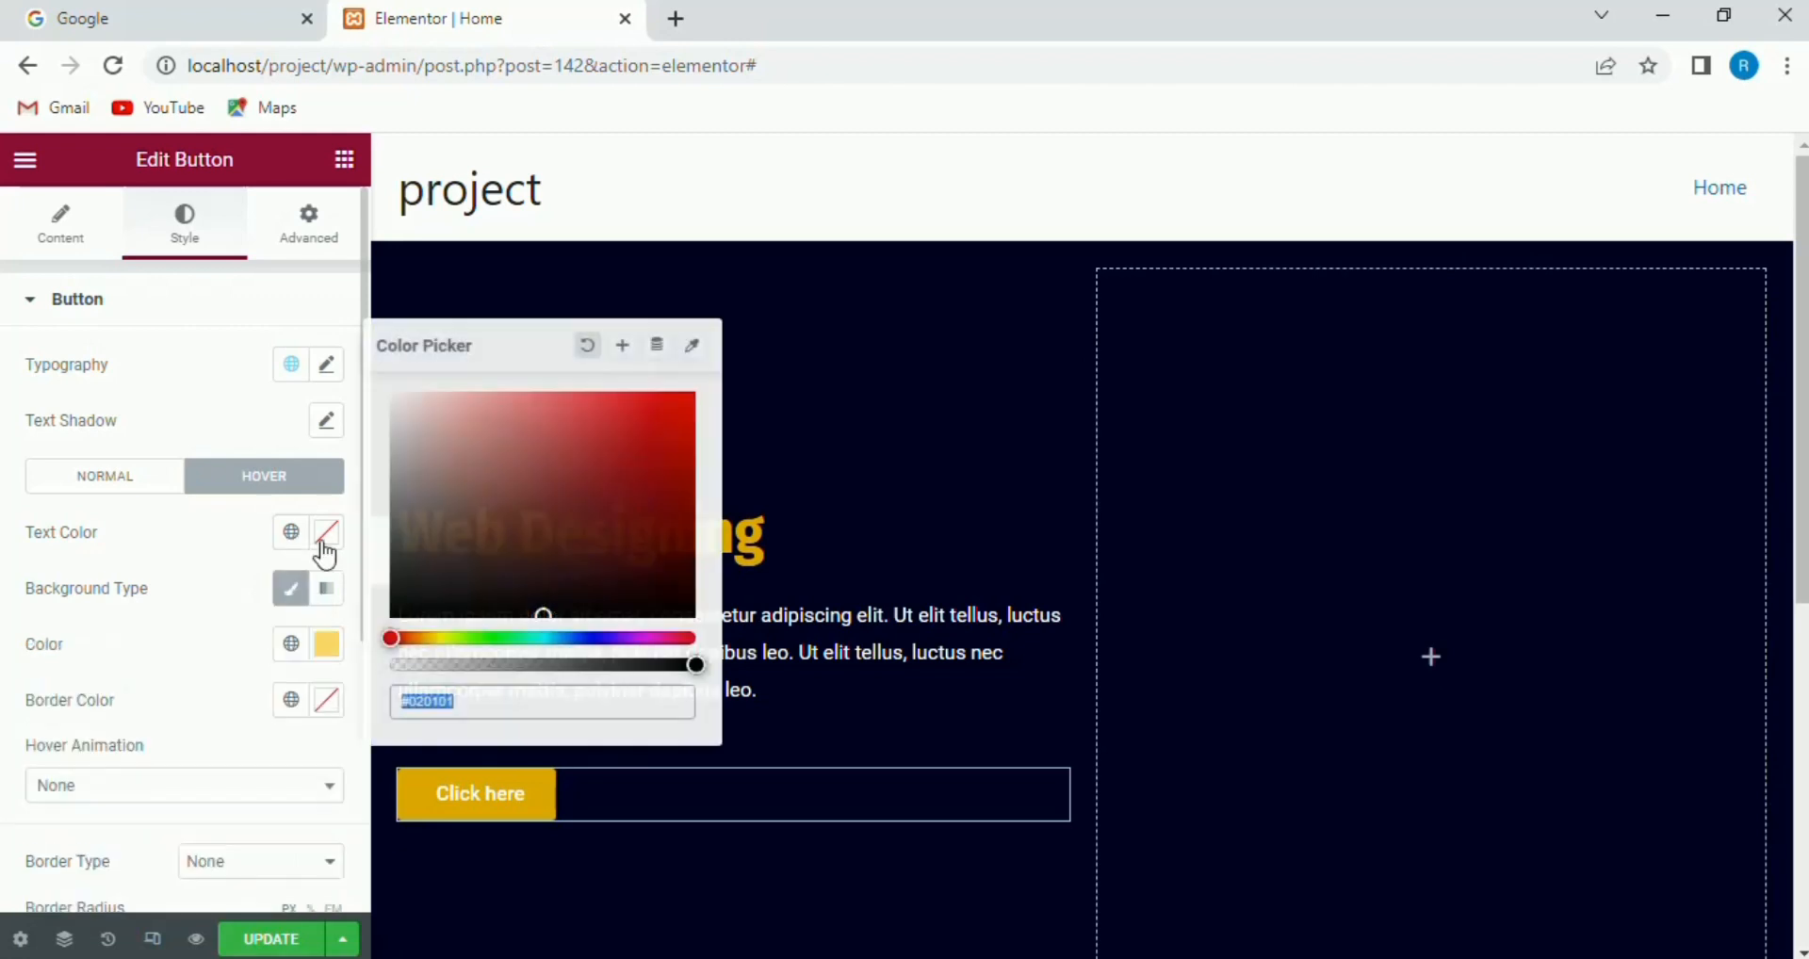
{"action": "left_click", "coordinate": [429, 607]}
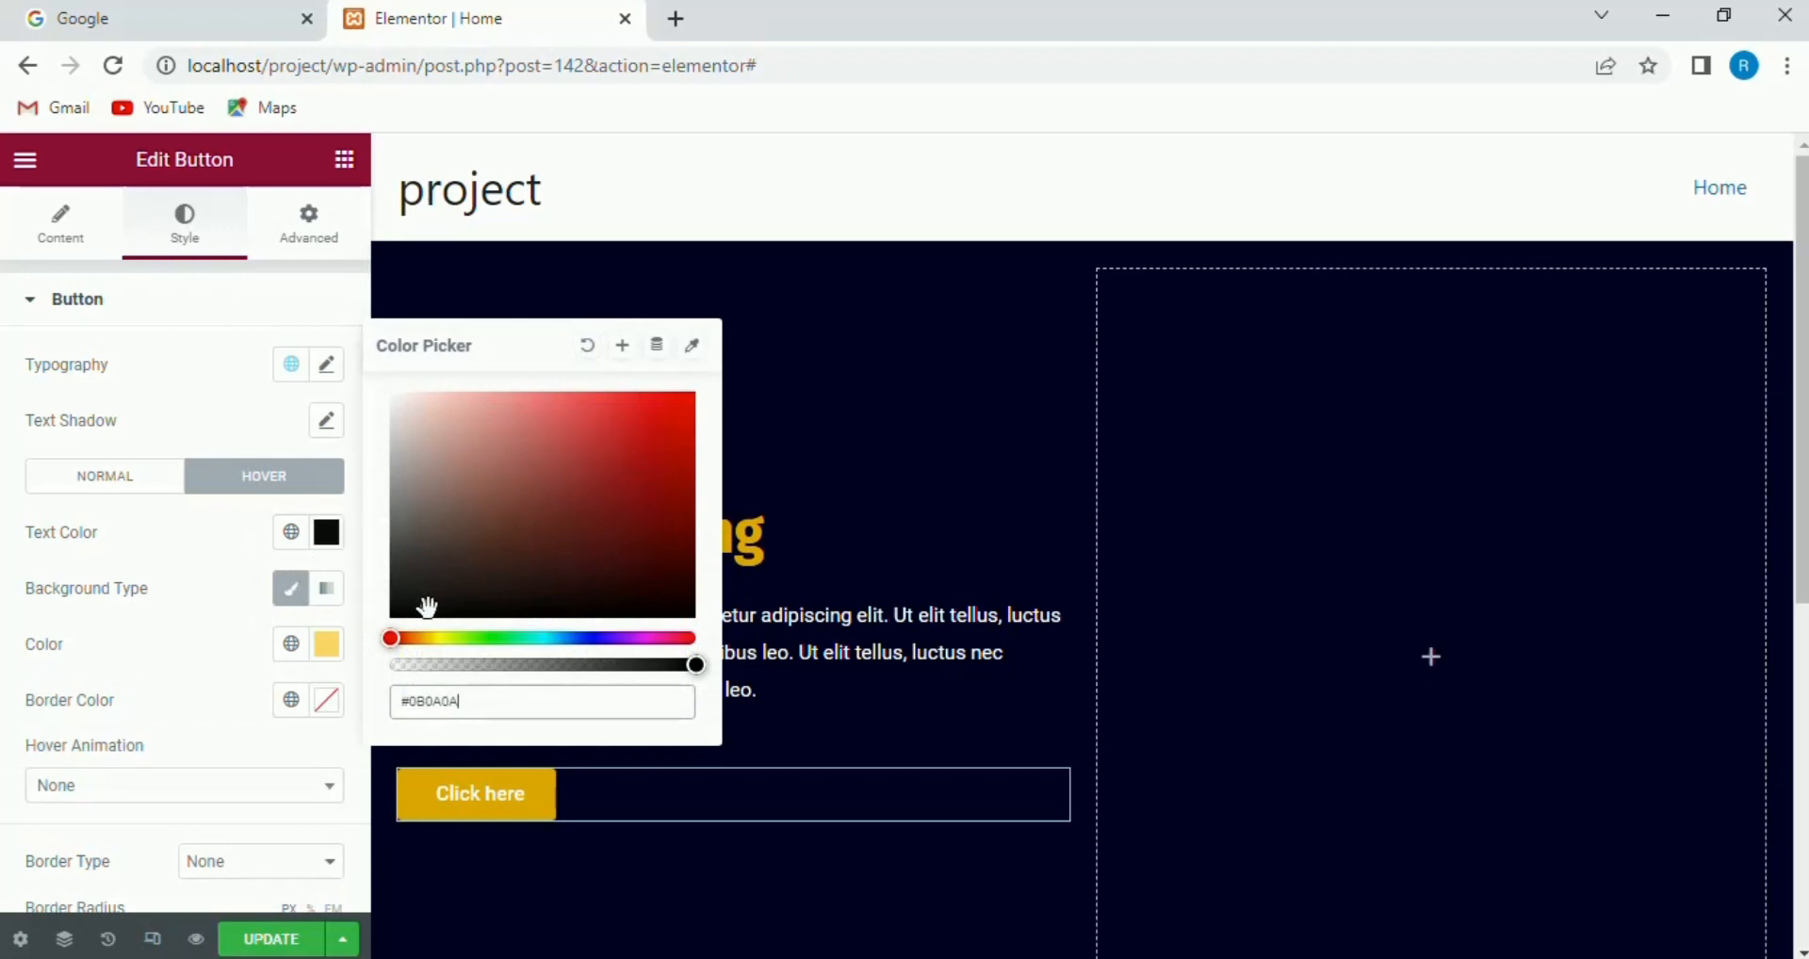
{"action": "left_click", "coordinate": [215, 684]}
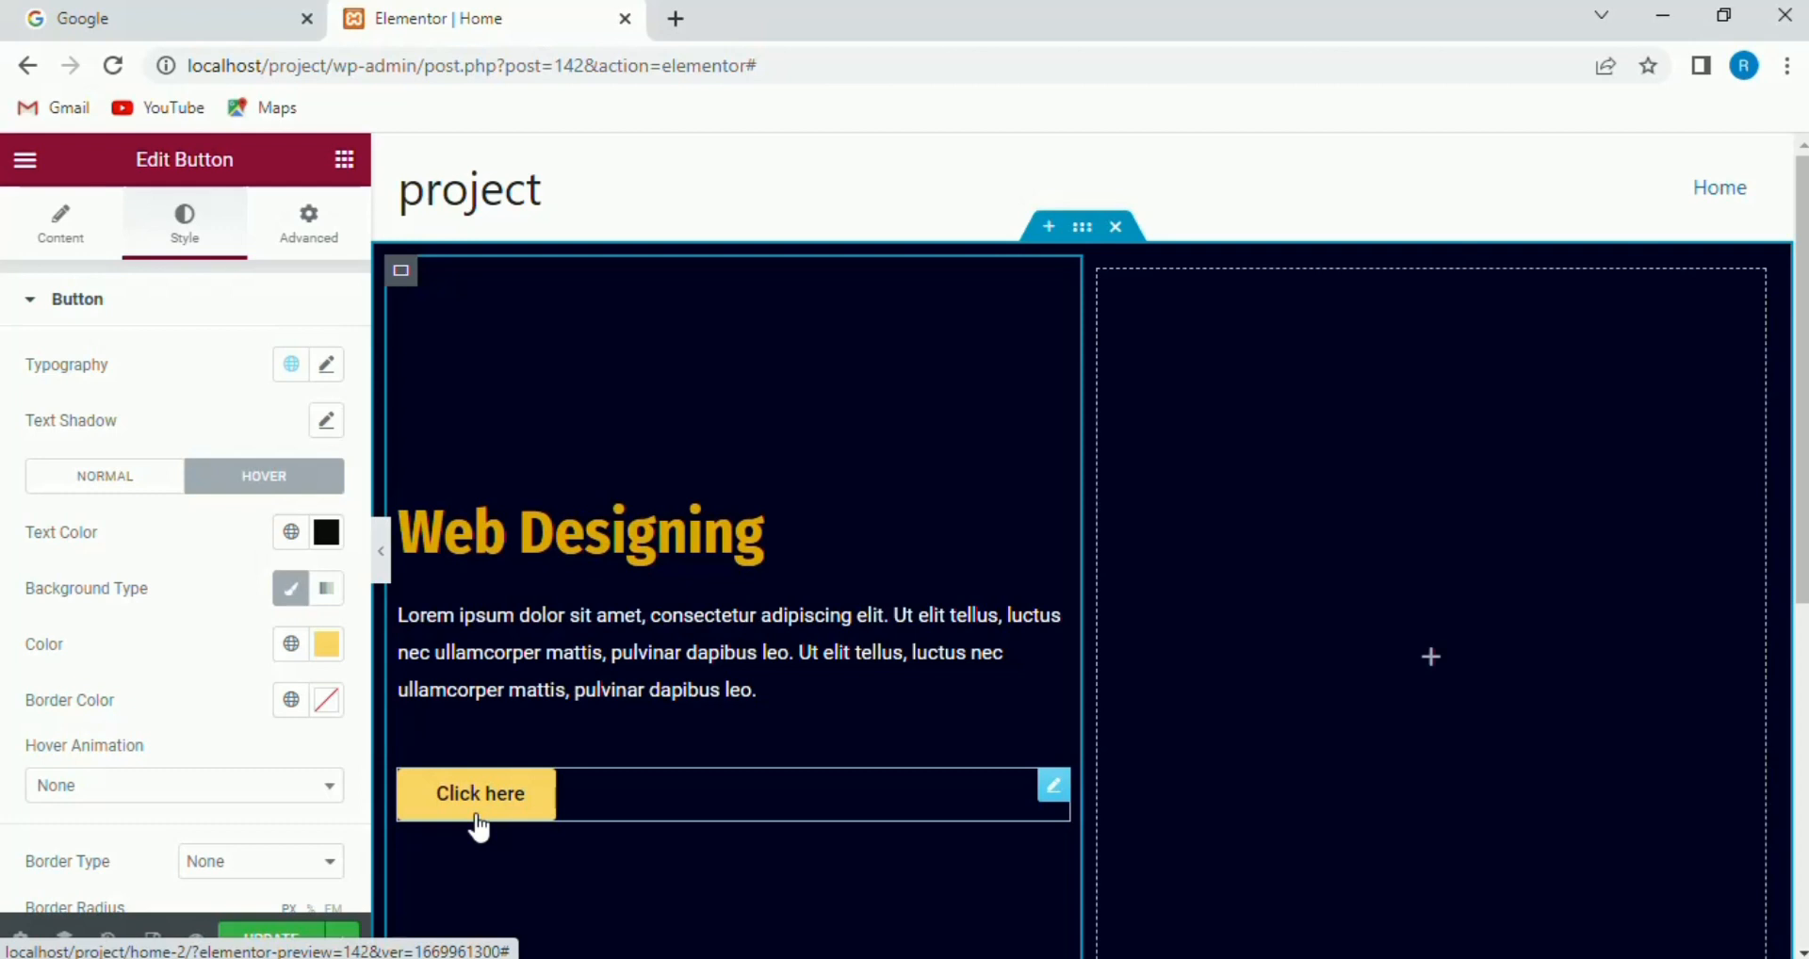
- Try a gradient background for the button's hover state with yellow #ECF229 as the second color
{"action": "left_click", "coordinate": [327, 605]}
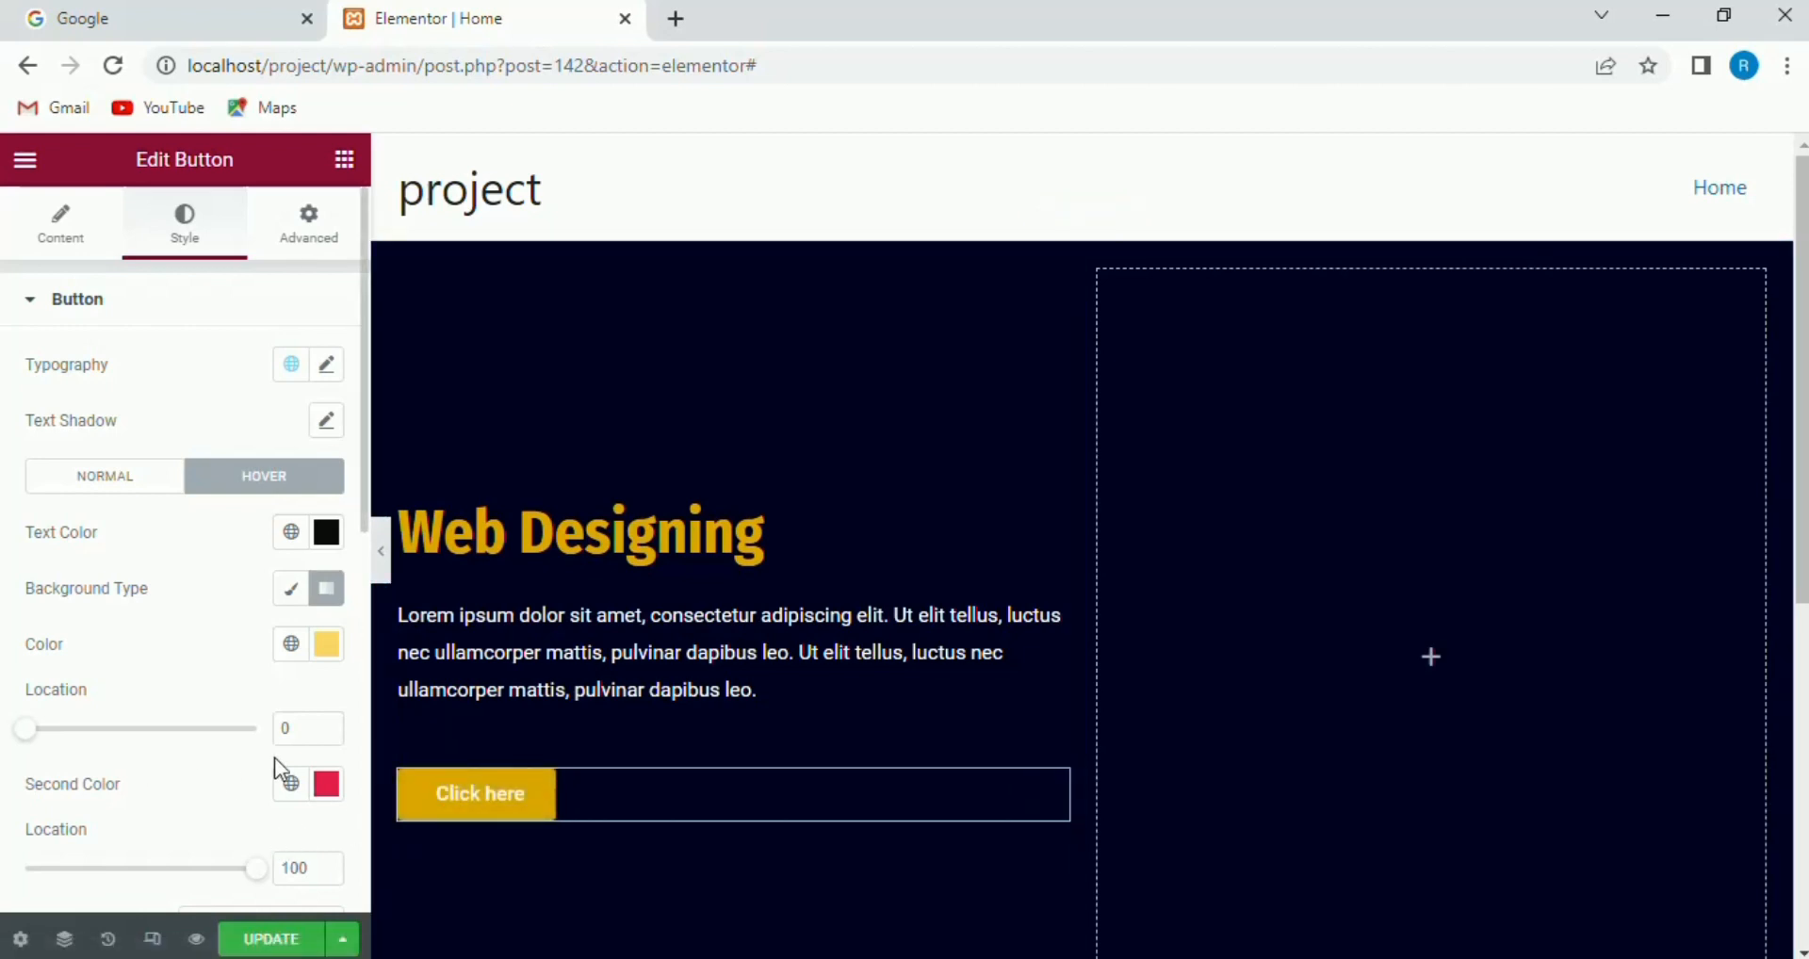
{"action": "left_click", "coordinate": [324, 788]}
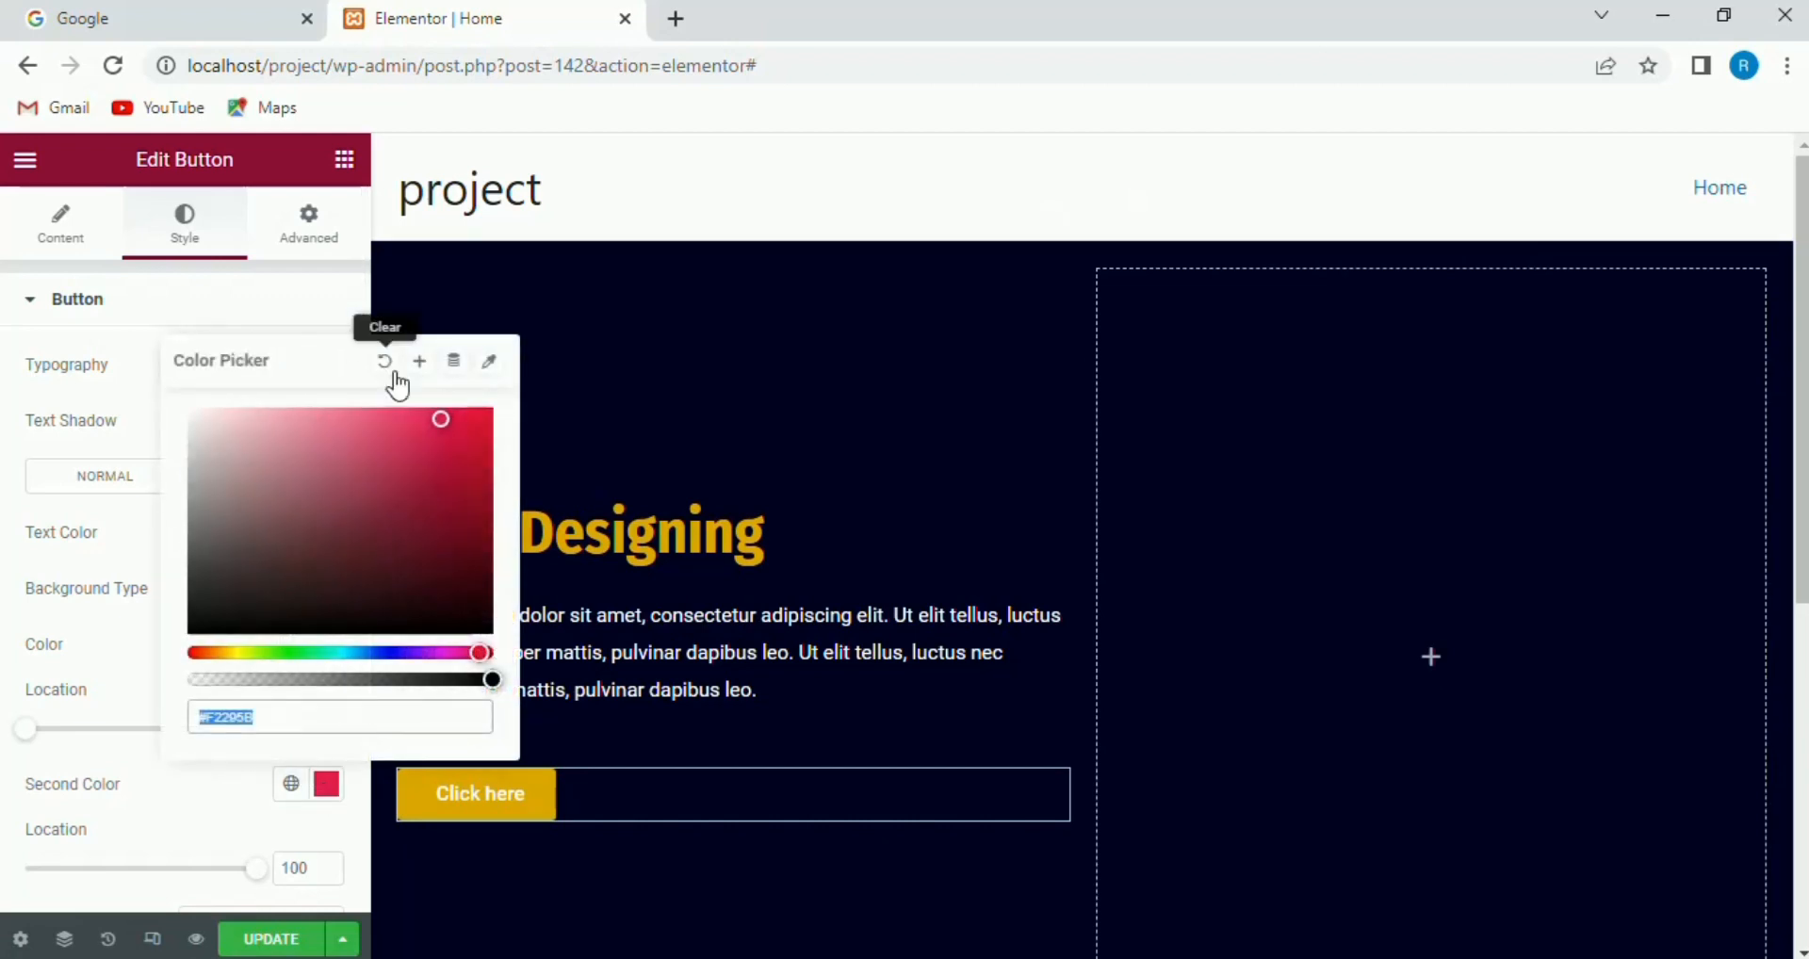
{"action": "left_click", "coordinate": [220, 652]}
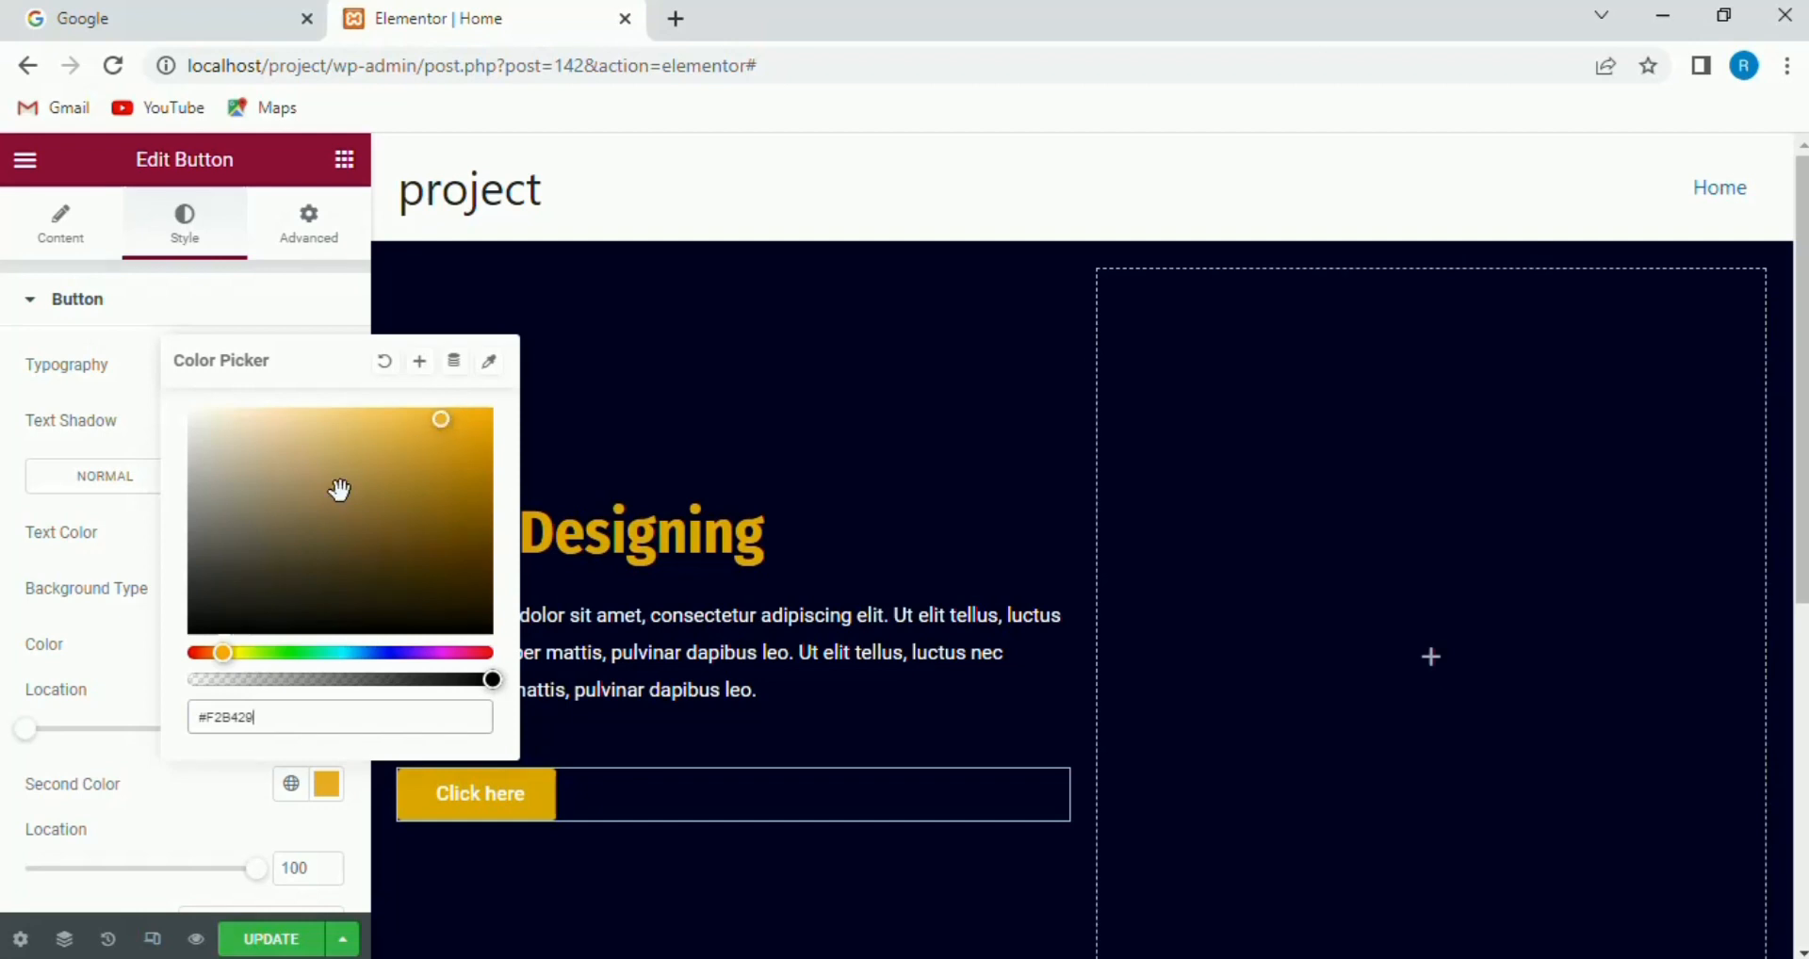
{"action": "left_click_drag", "start_coordinate": [224, 654], "coordinate": [239, 654]}
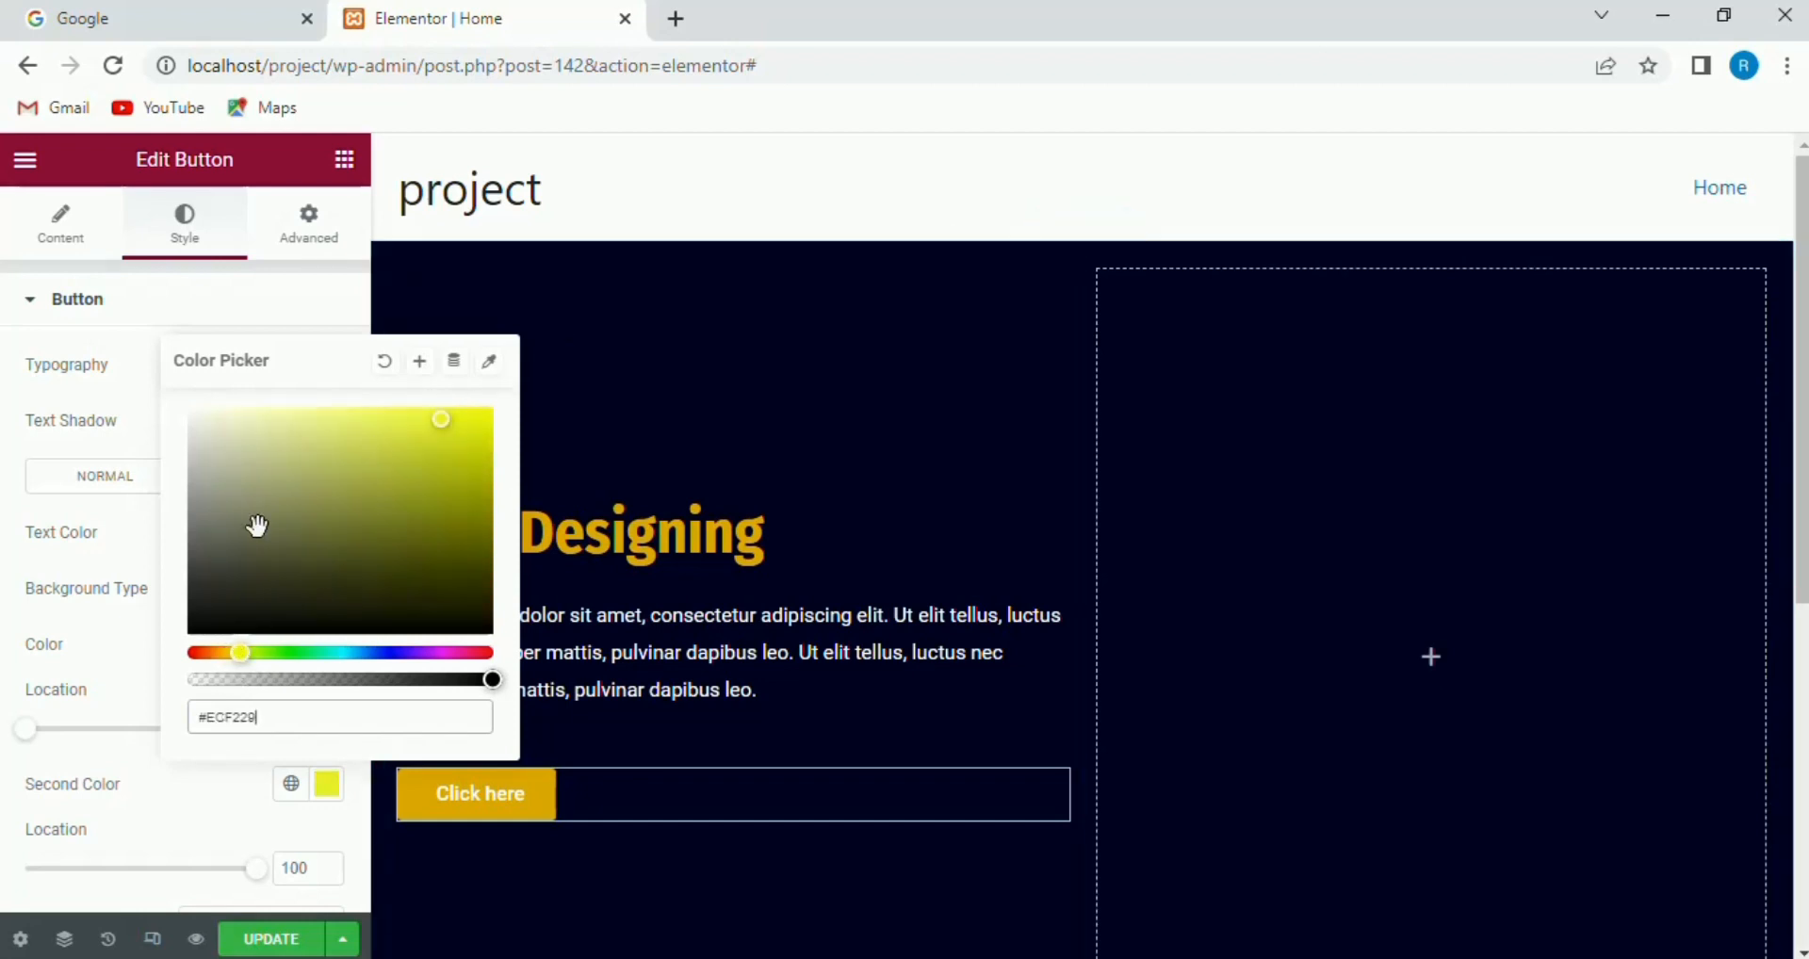
{"action": "left_click", "coordinate": [140, 808]}
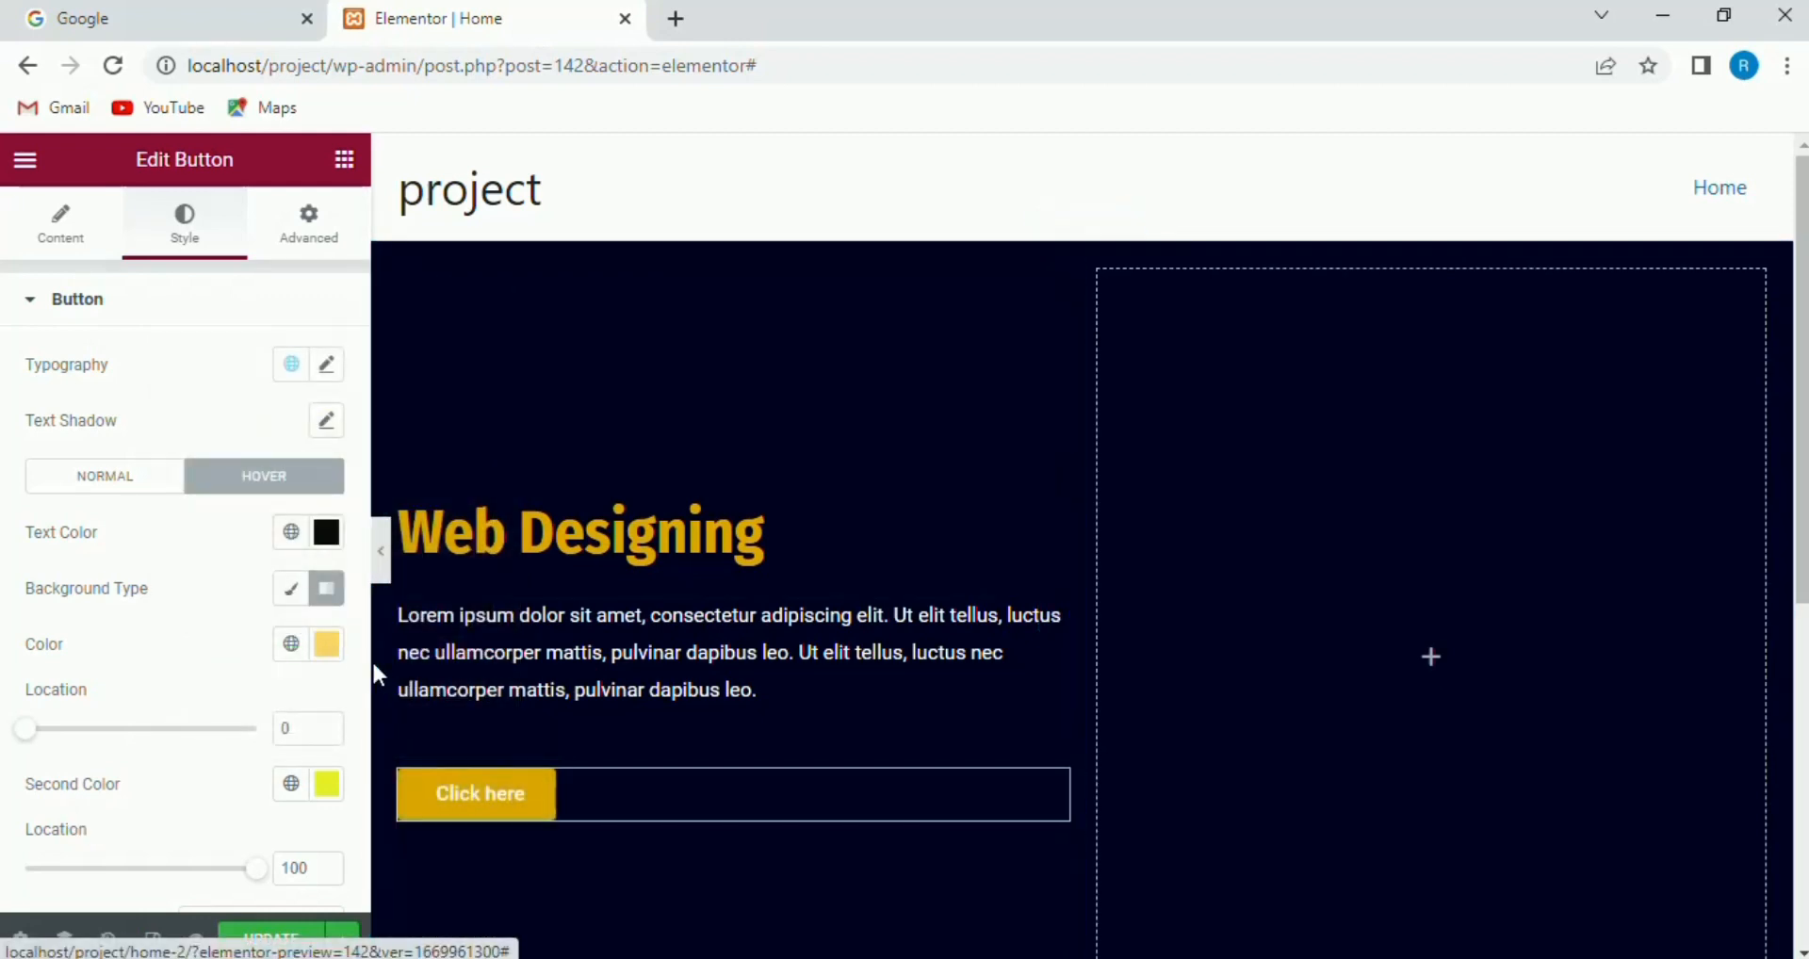
- Change the first background color of the button's hover state to golden #F1B403
{"action": "left_click", "coordinate": [327, 644]}
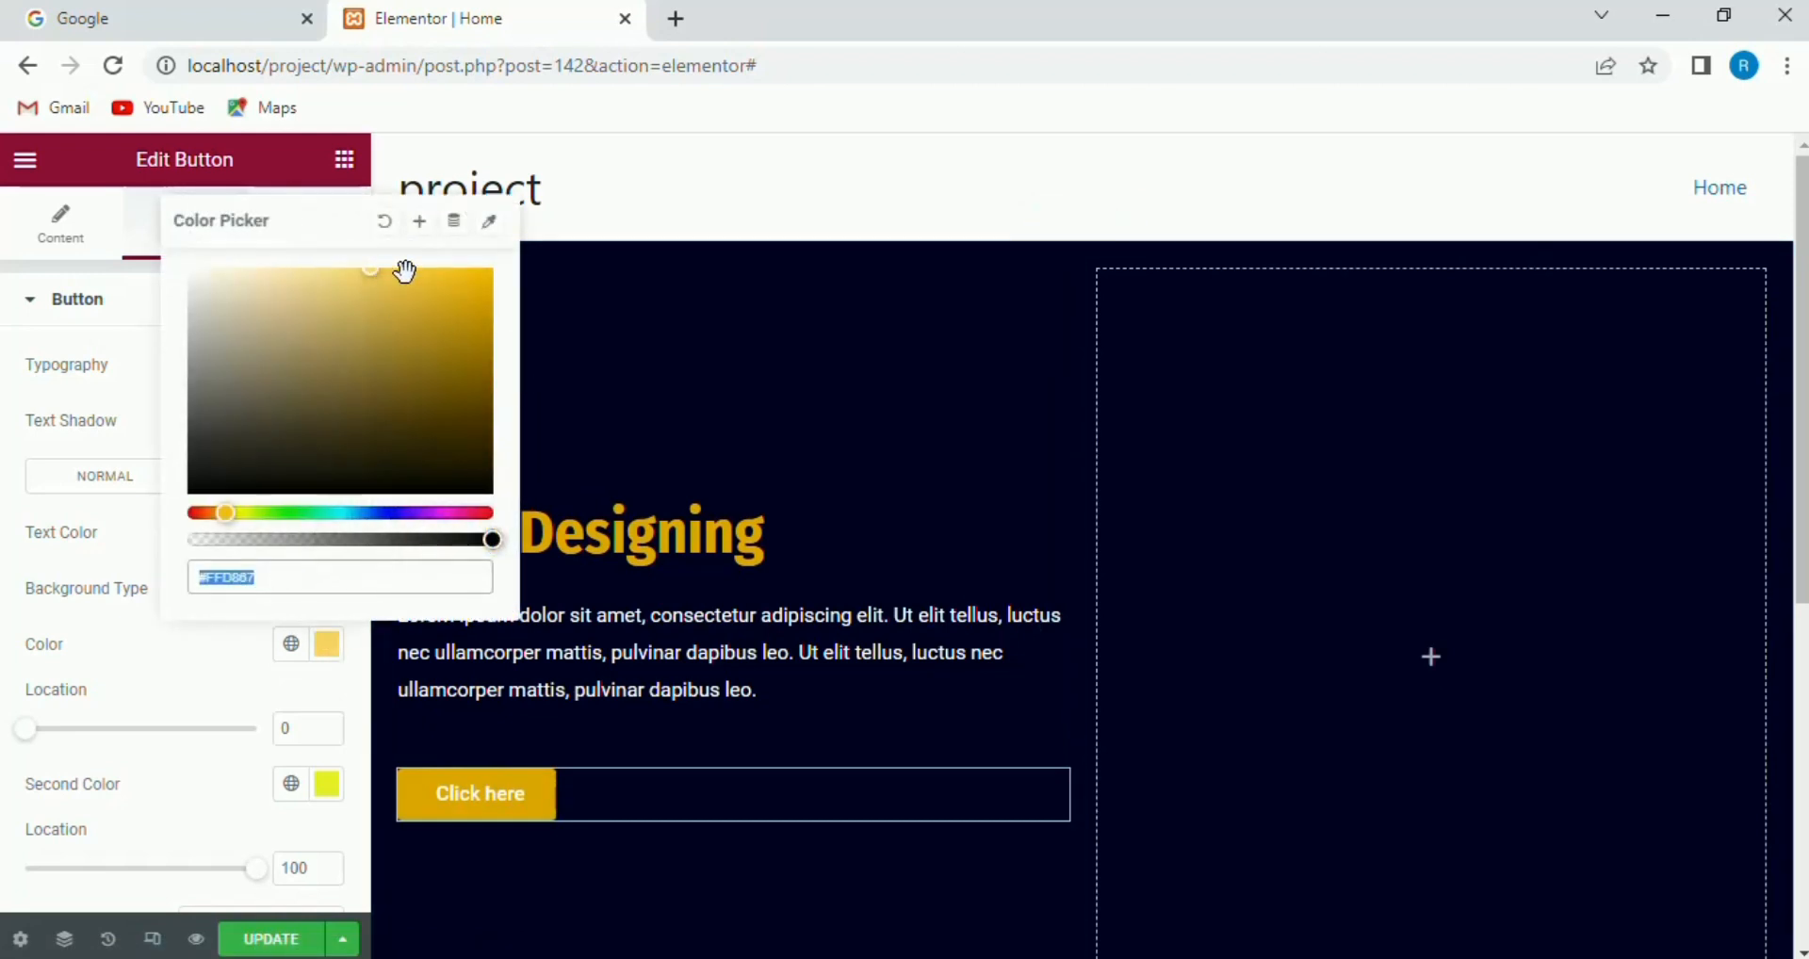
{"action": "left_click_drag", "start_coordinate": [370, 274], "coordinate": [489, 280]}
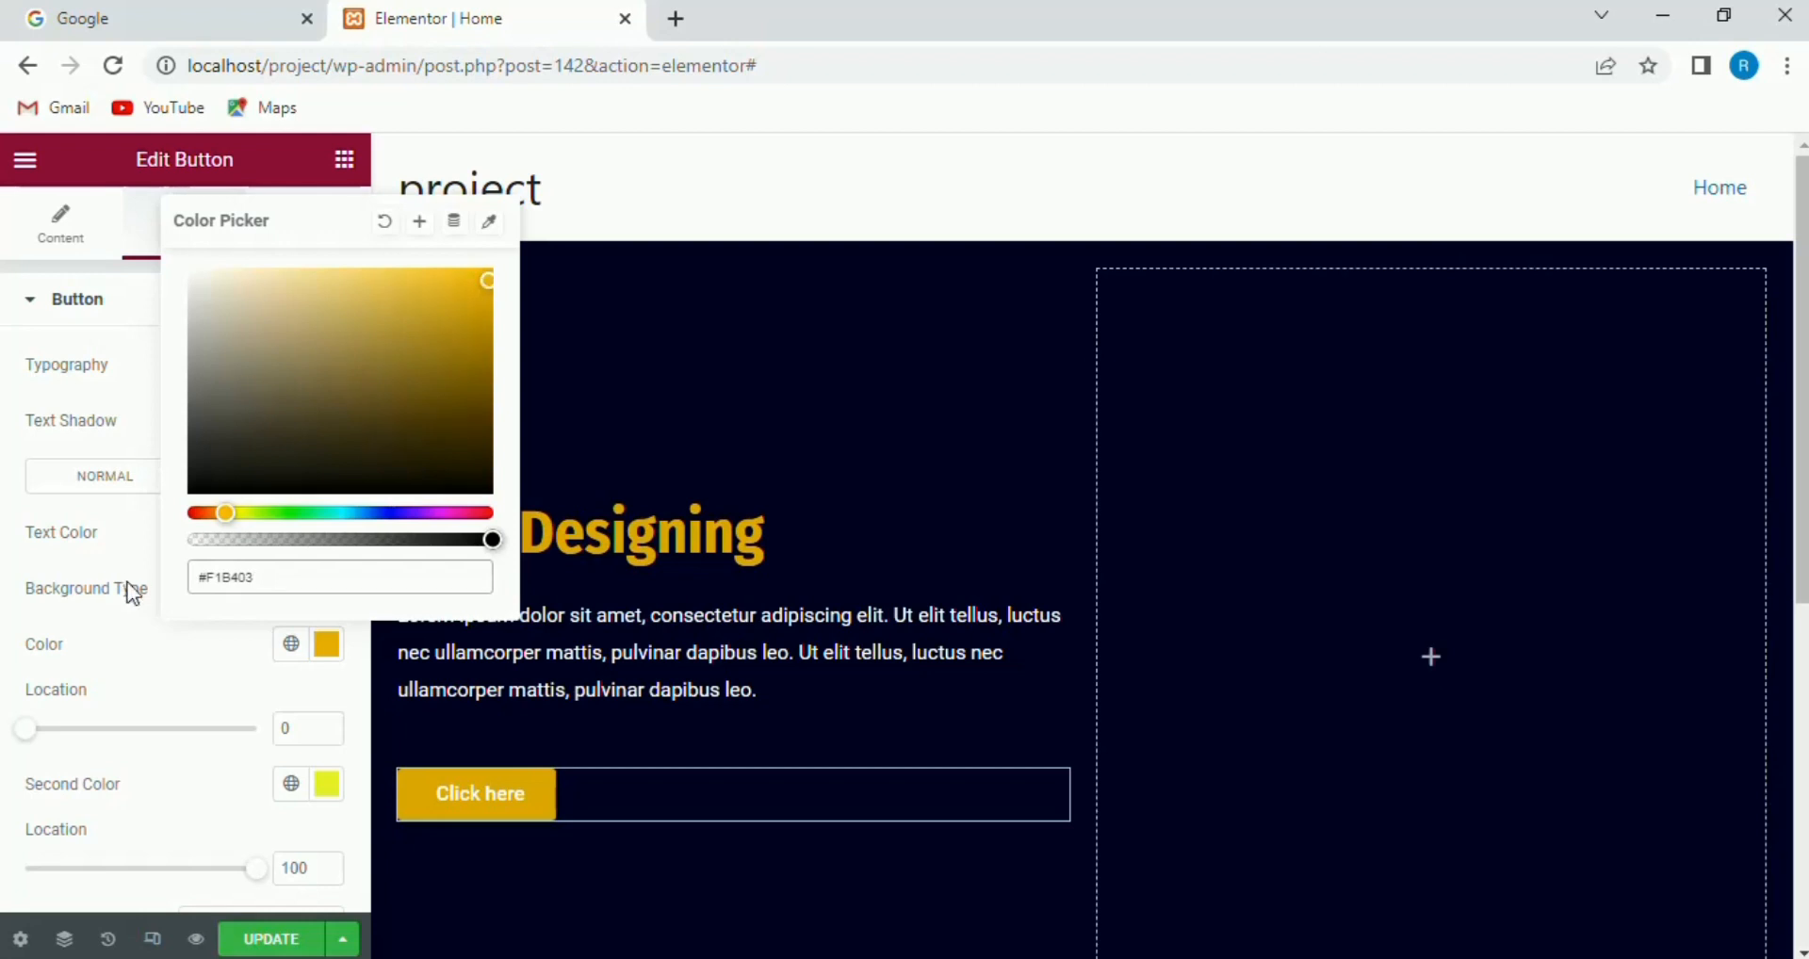
{"action": "left_click", "coordinate": [243, 687]}
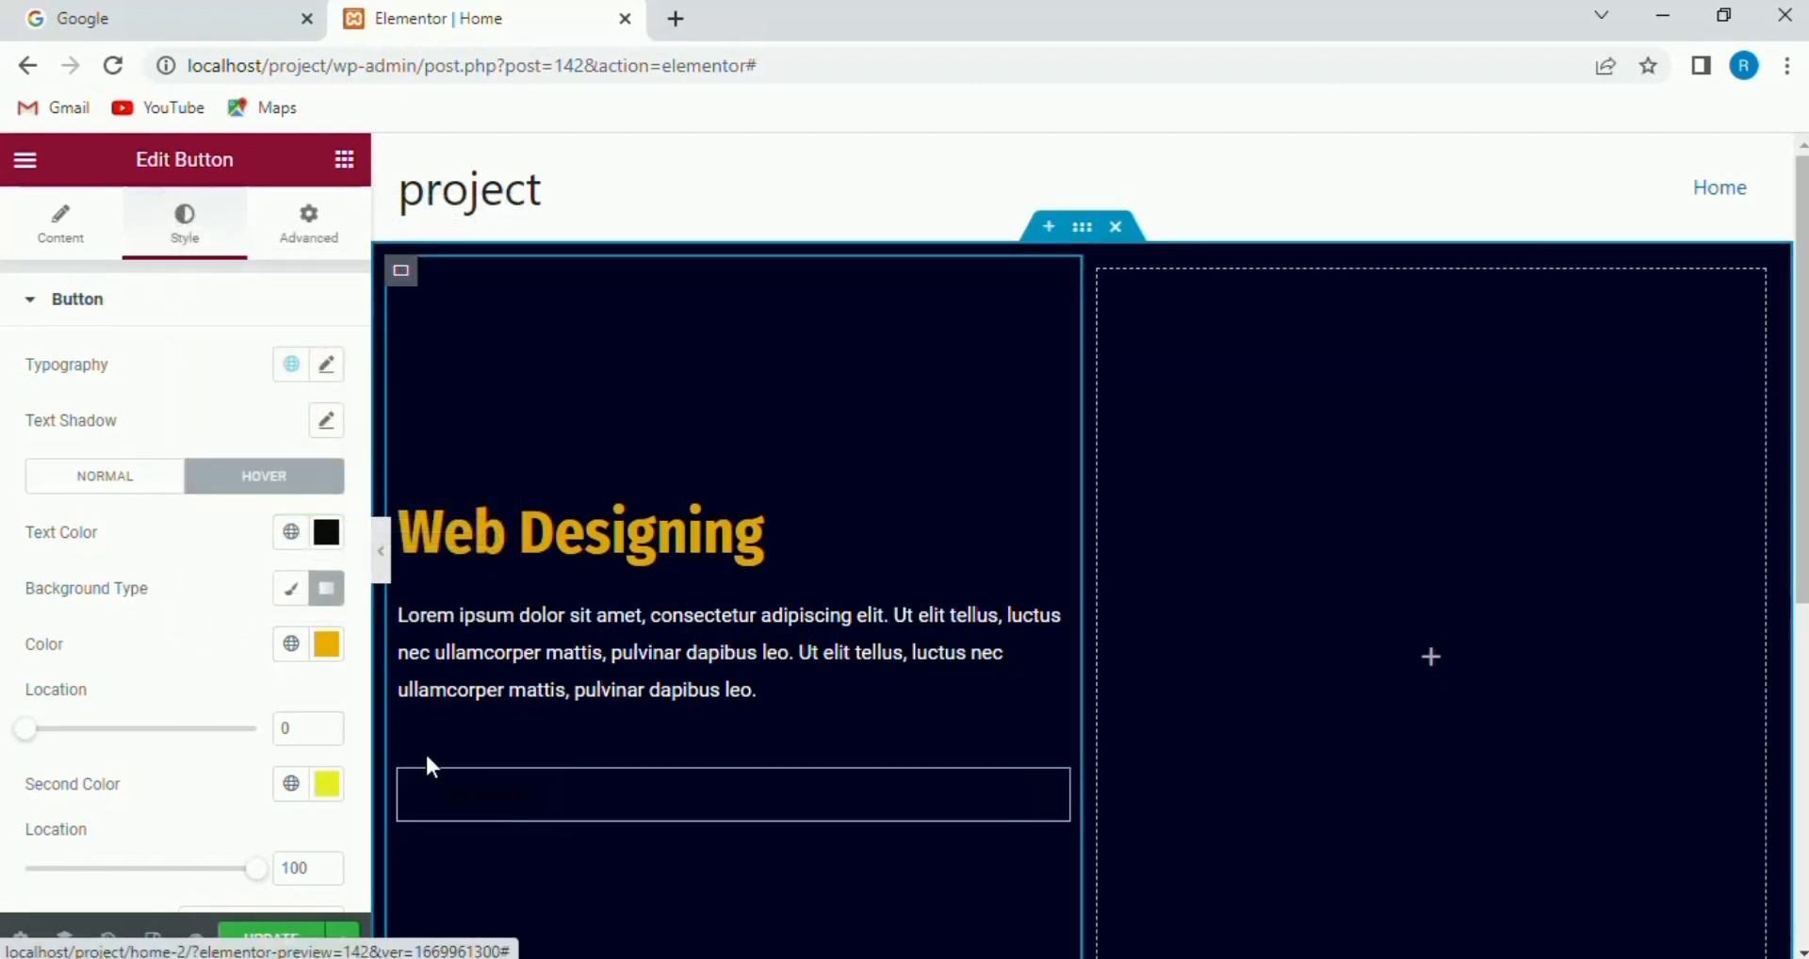
- Round all four corners of the "Click here" button with a 20 px border radius
{"action": "left_click", "coordinate": [101, 474]}
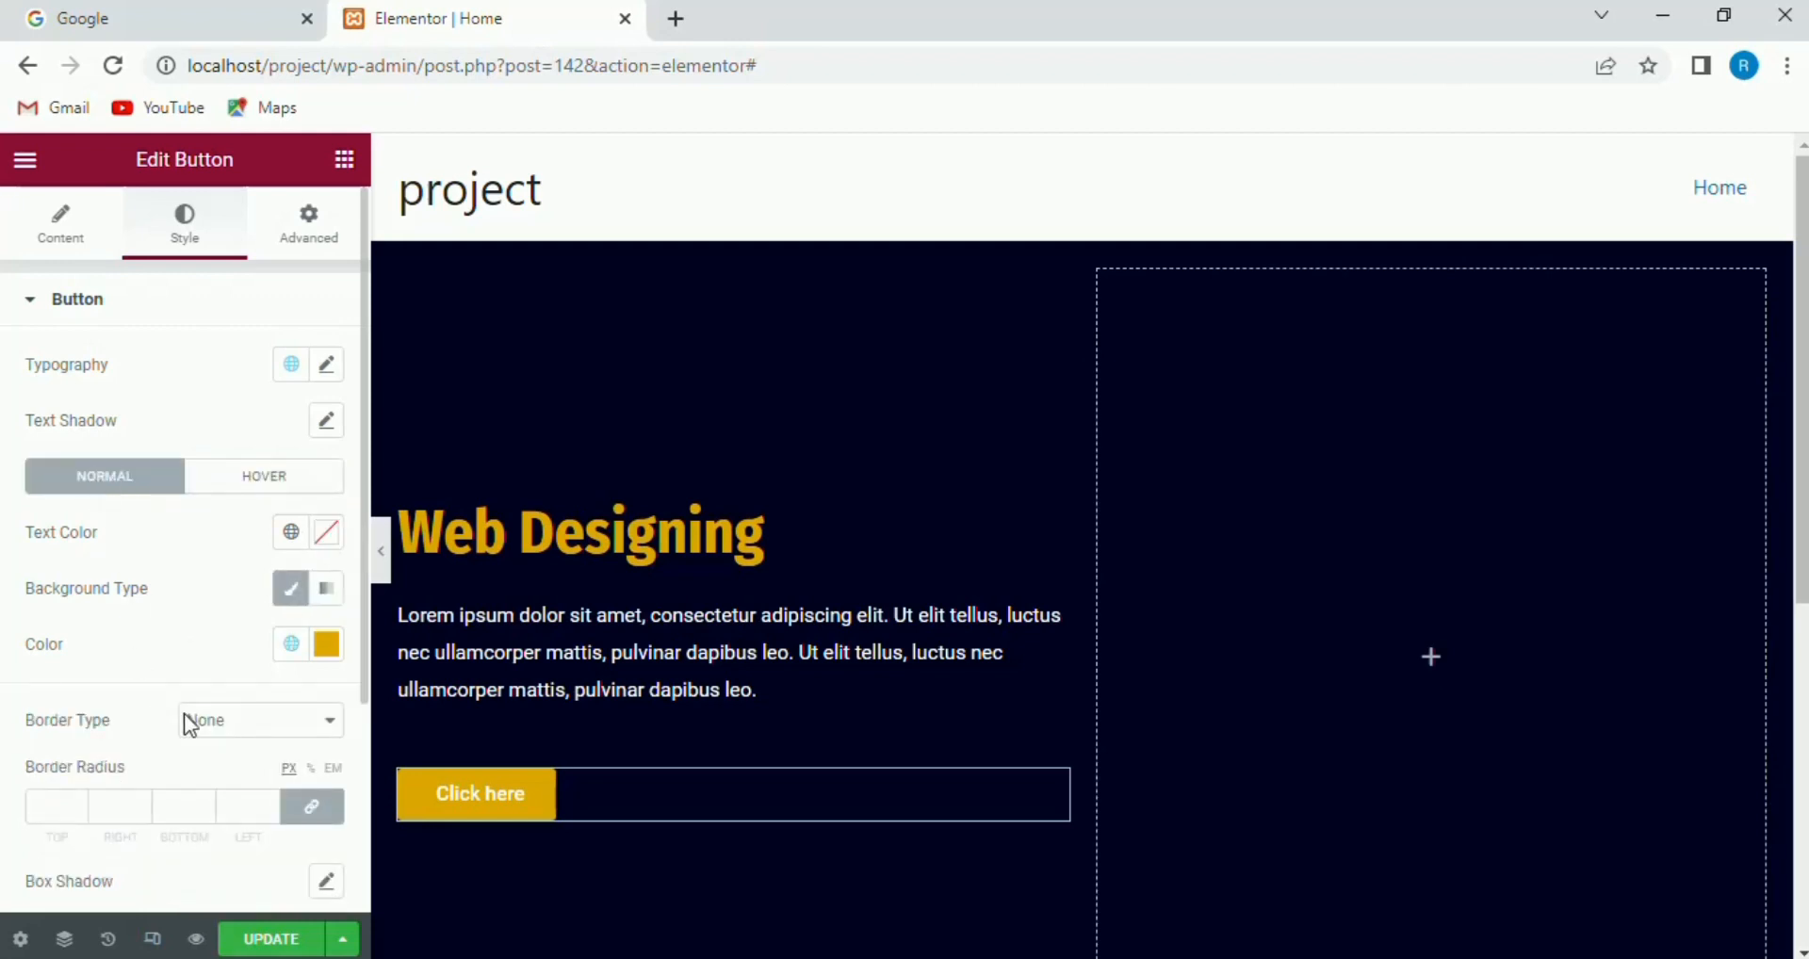
{"action": "left_click", "coordinate": [48, 806]}
{"action": "type", "text": "20"}
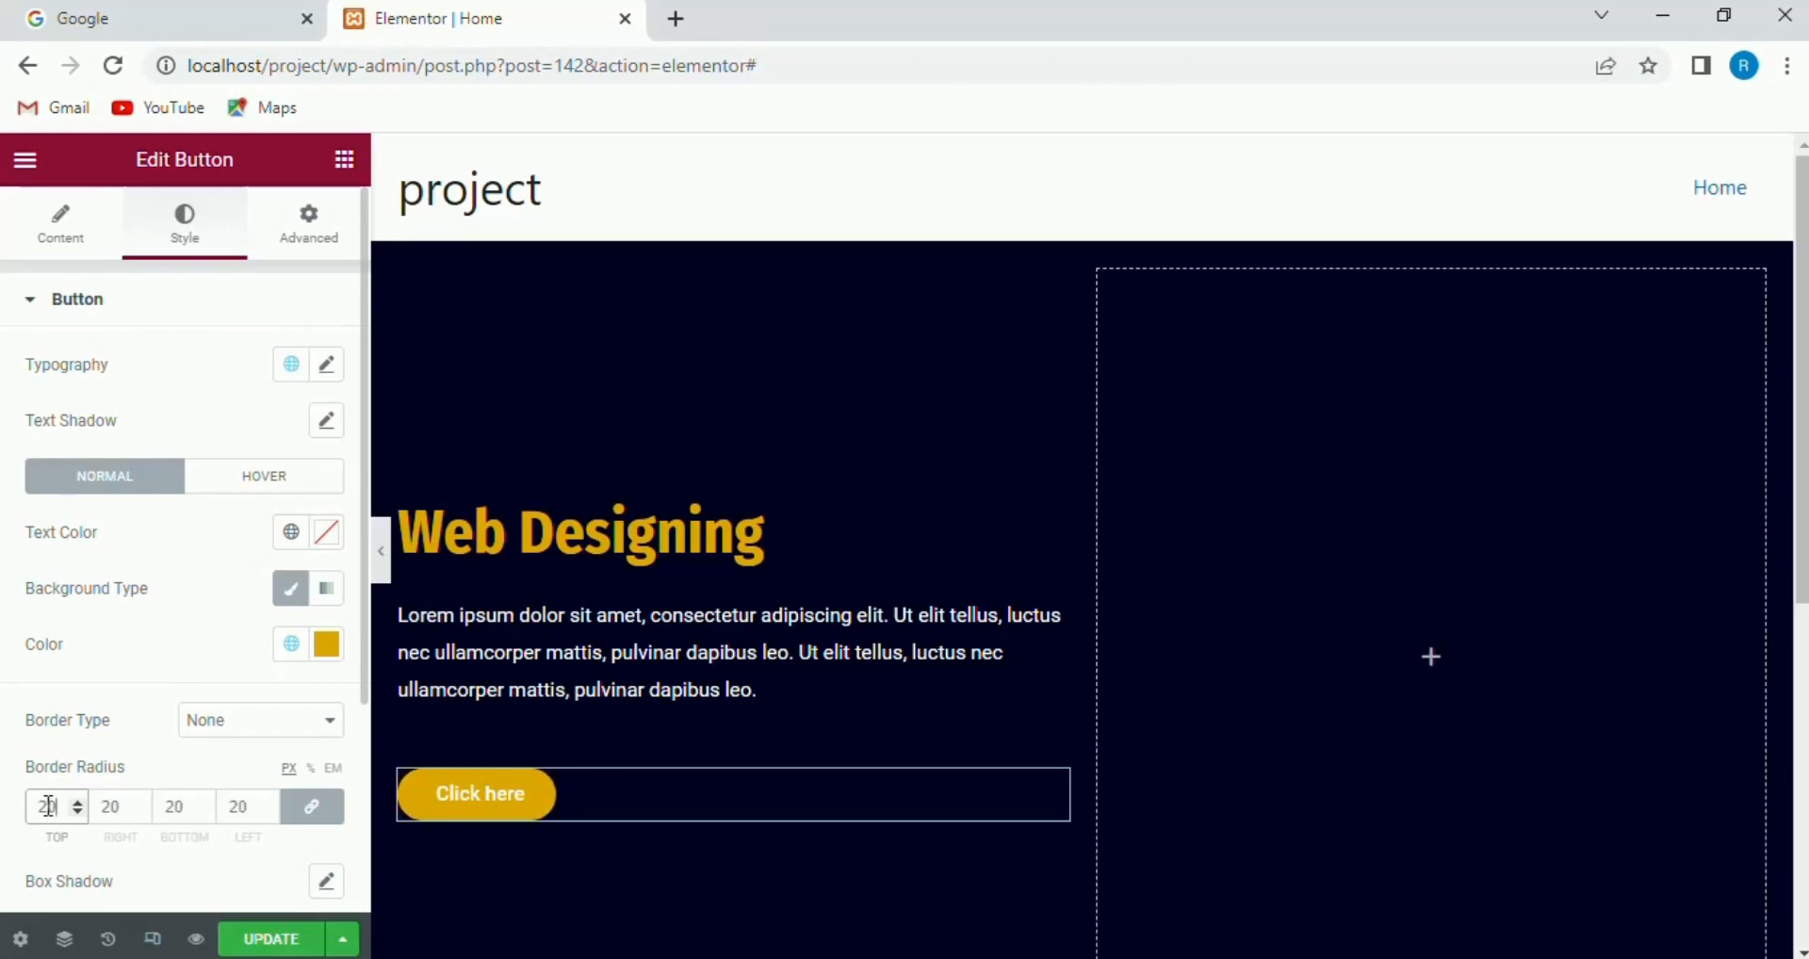
{"action": "left_click", "coordinate": [181, 878]}
- Set the button's padding to 15 px for top and bottom and 20 px for right and left, with the sides unlinked
{"action": "scroll", "coordinate": [181, 878], "scroll_direction": "down", "scroll_amount": 3}
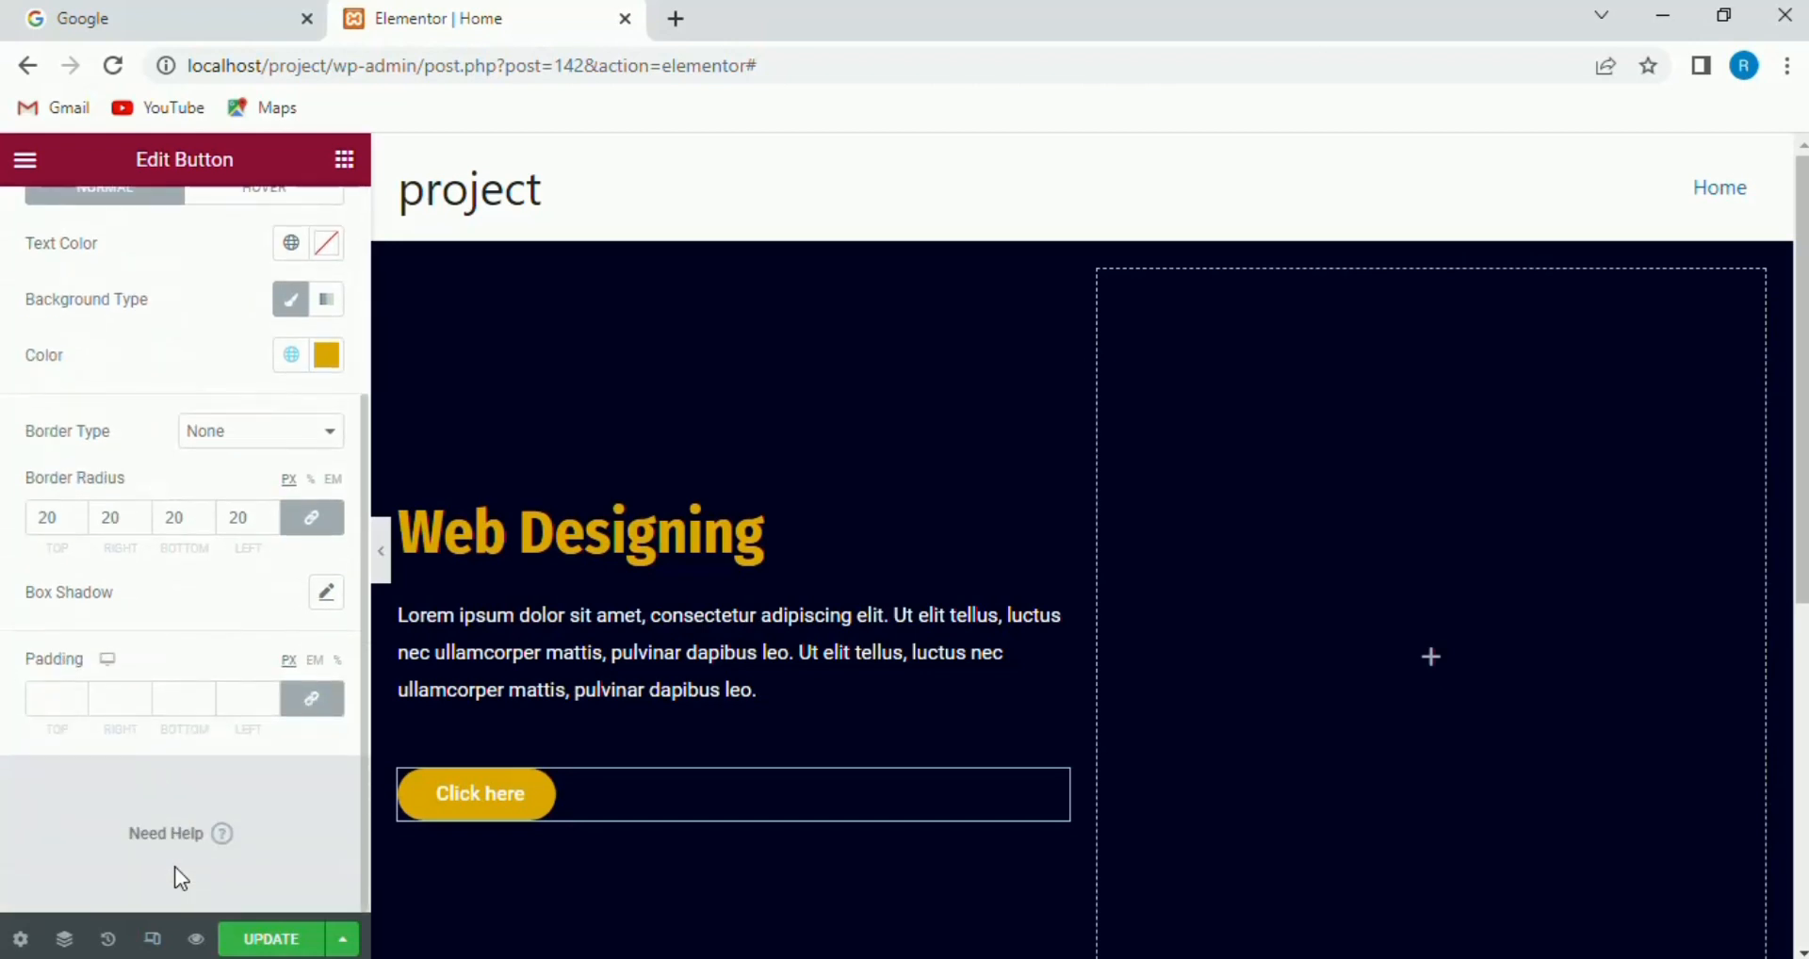
{"action": "left_click", "coordinate": [40, 695]}
{"action": "type", "text": "15"}
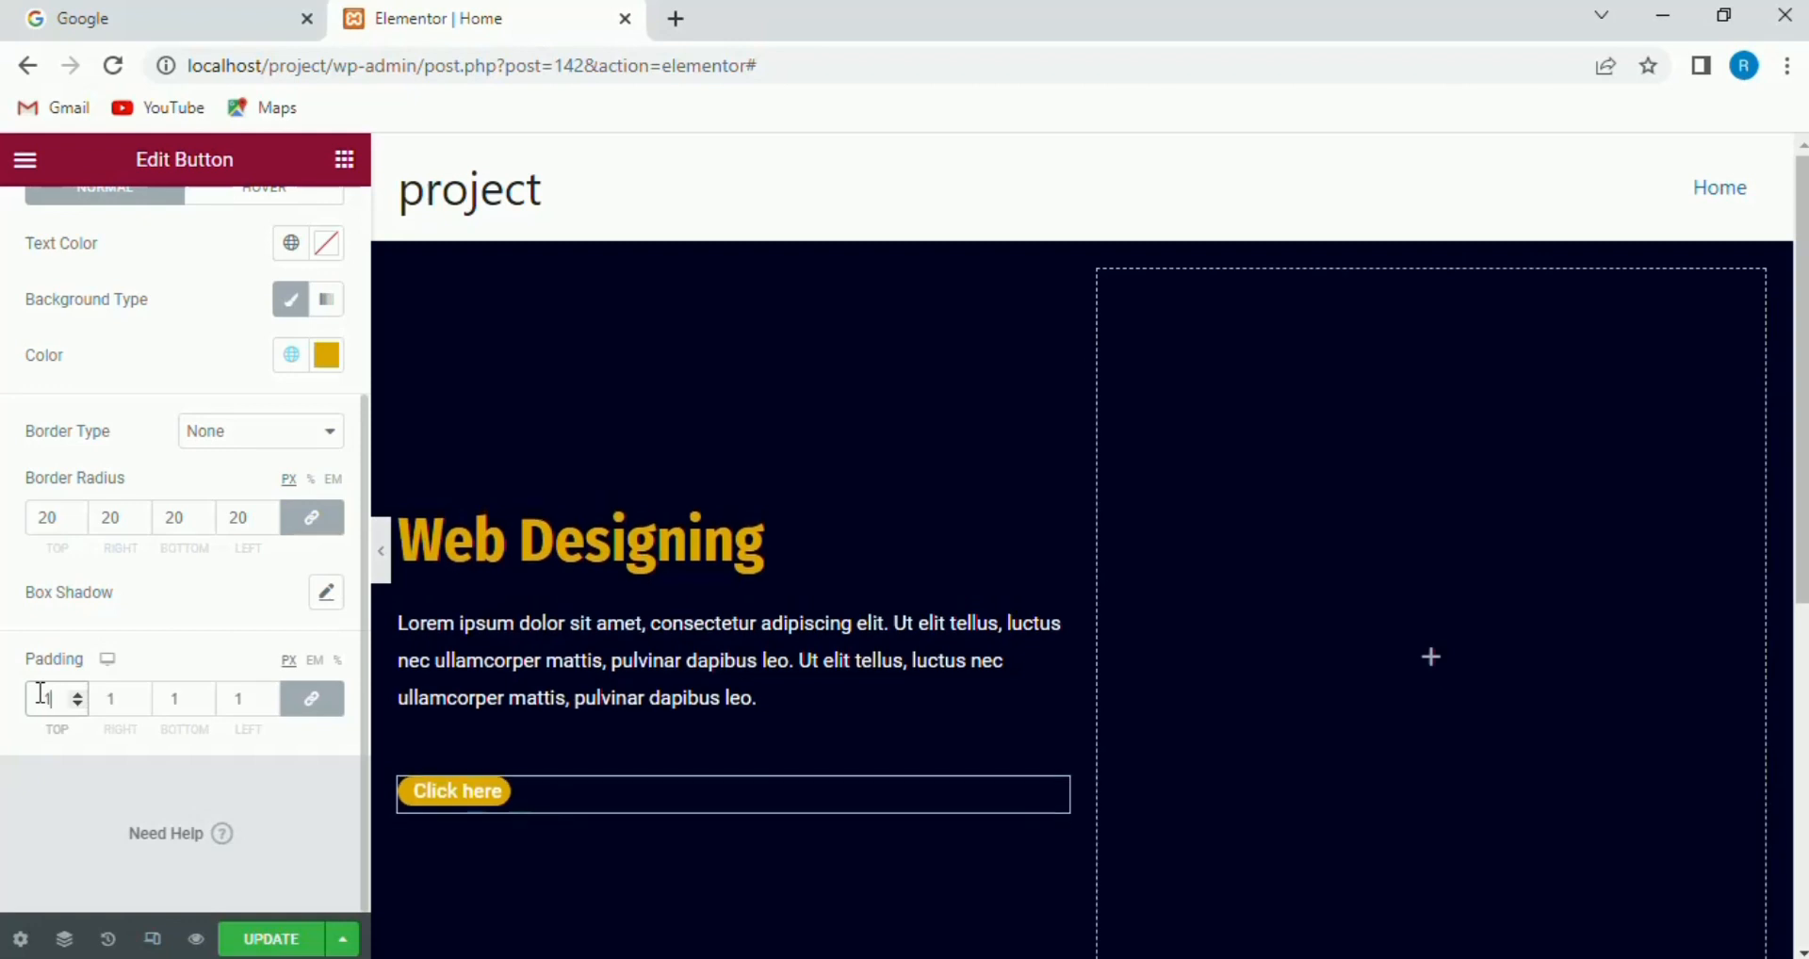
{"action": "left_click", "coordinate": [317, 700]}
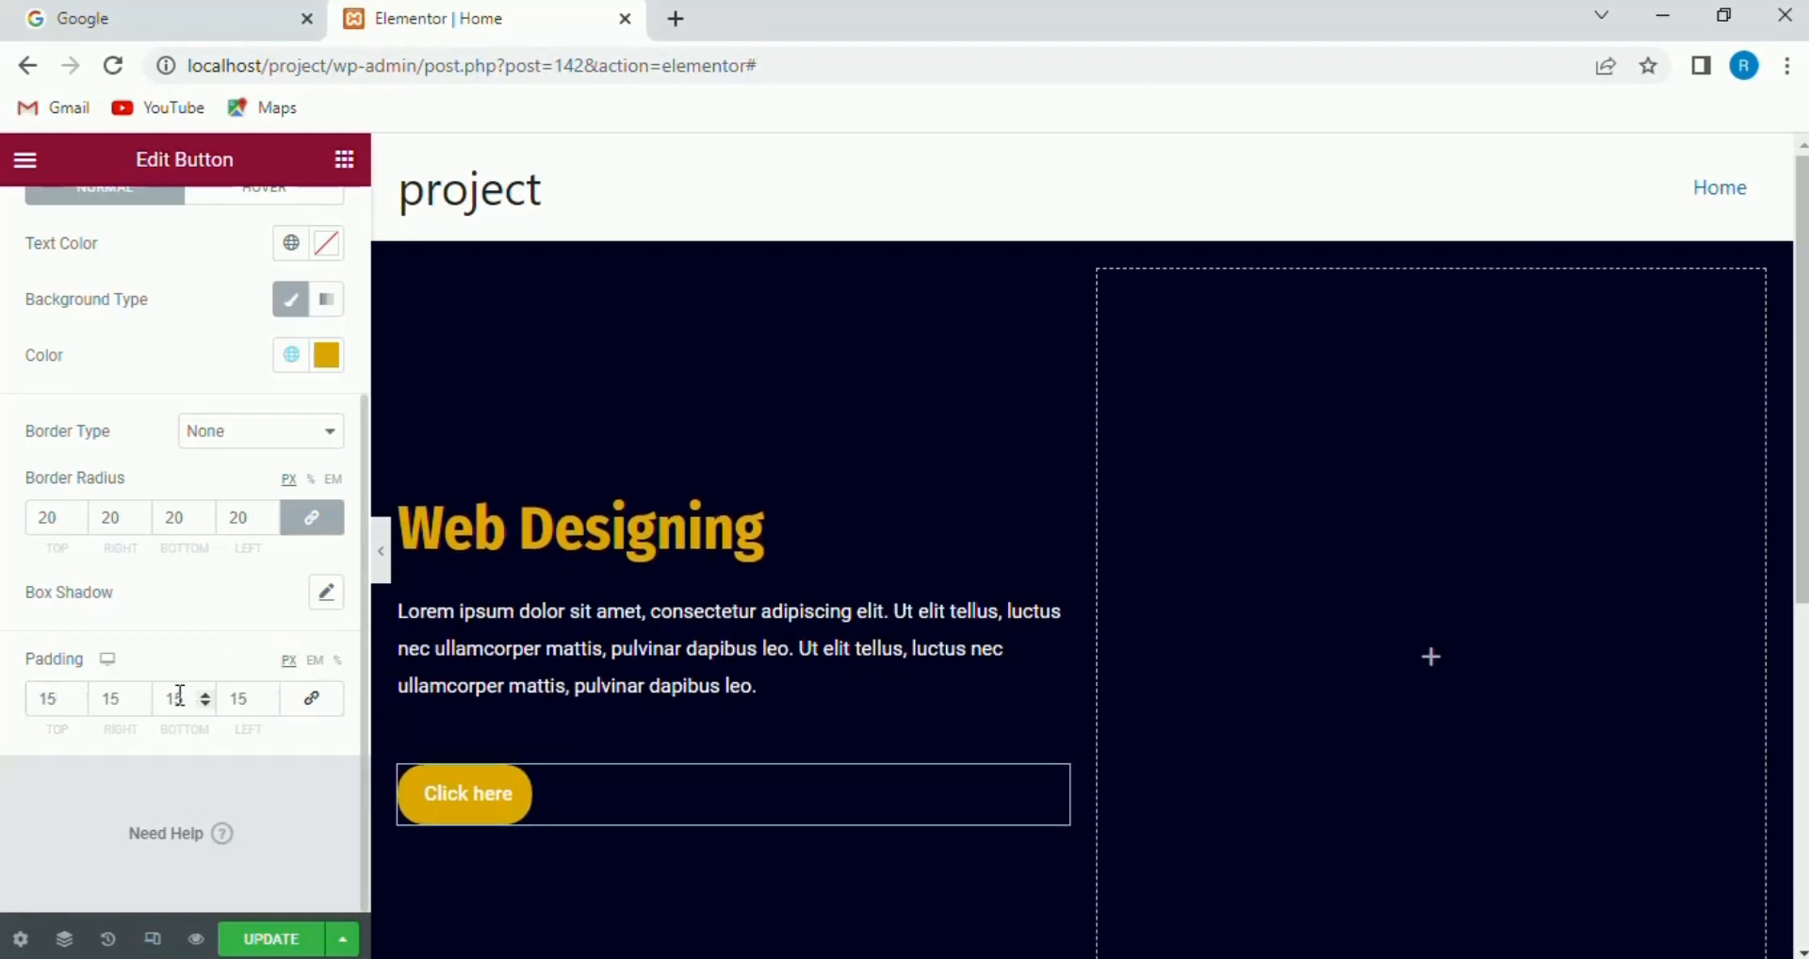
{"action": "double_click", "coordinate": [109, 698]}
{"action": "type", "text": "20"}
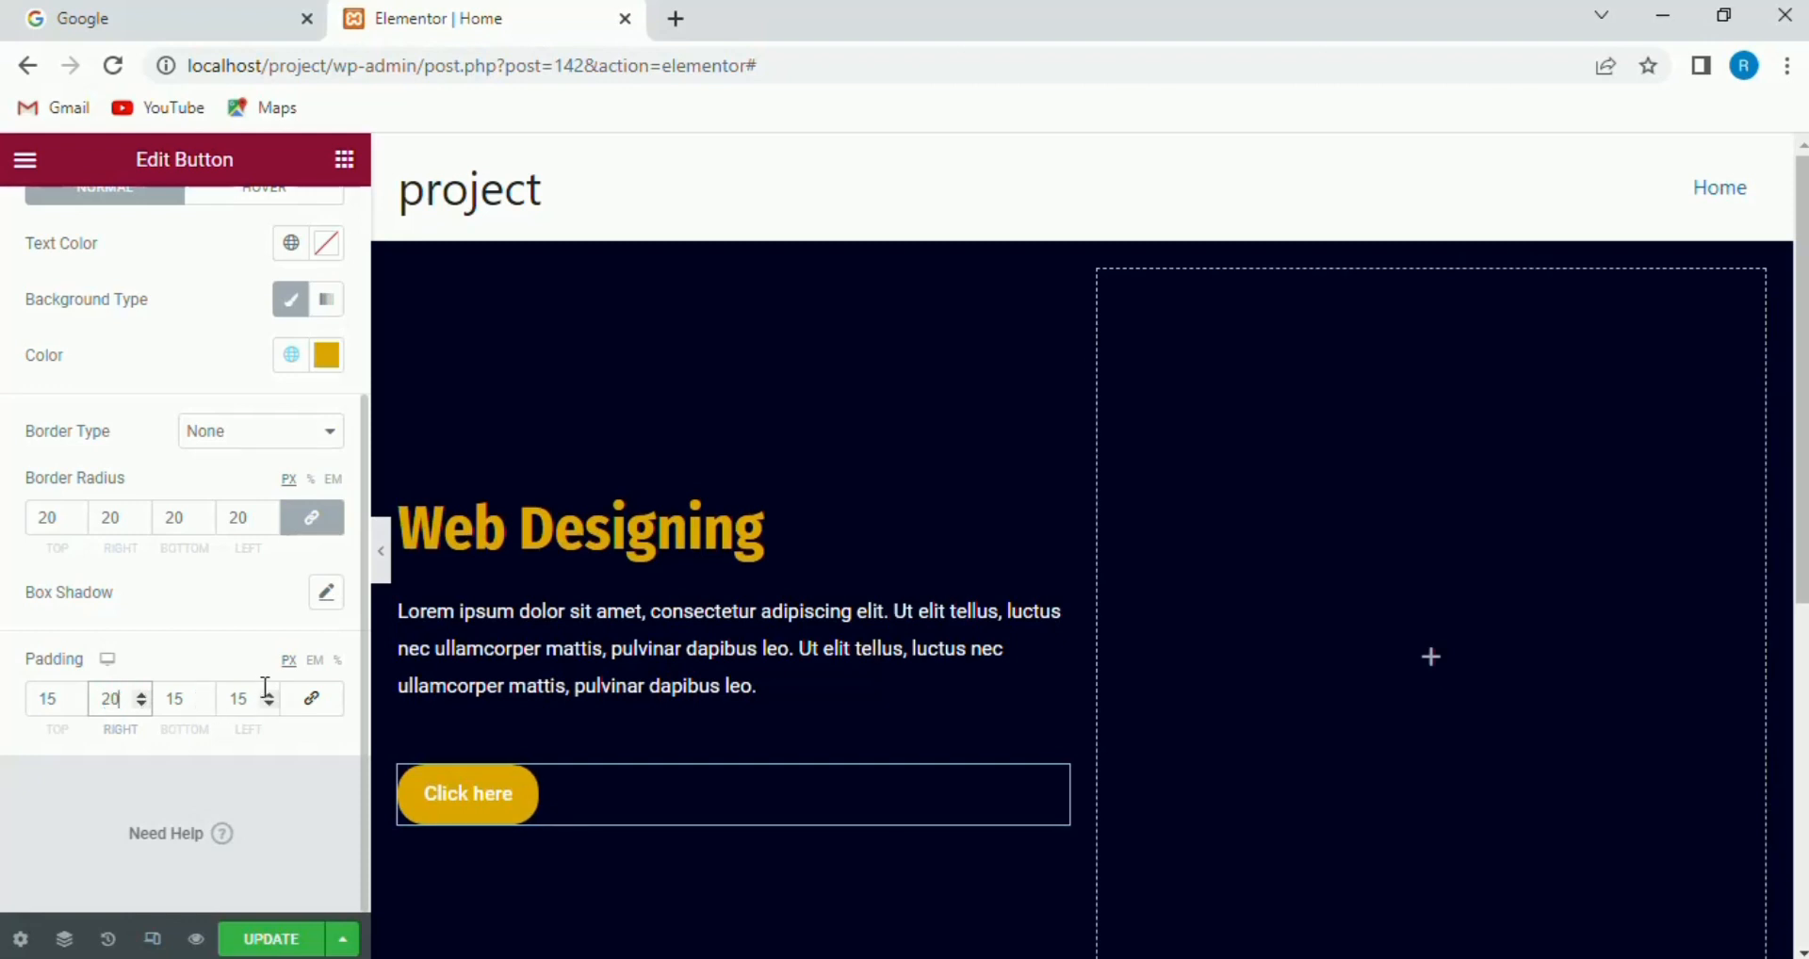
{"action": "double_click", "coordinate": [235, 698]}
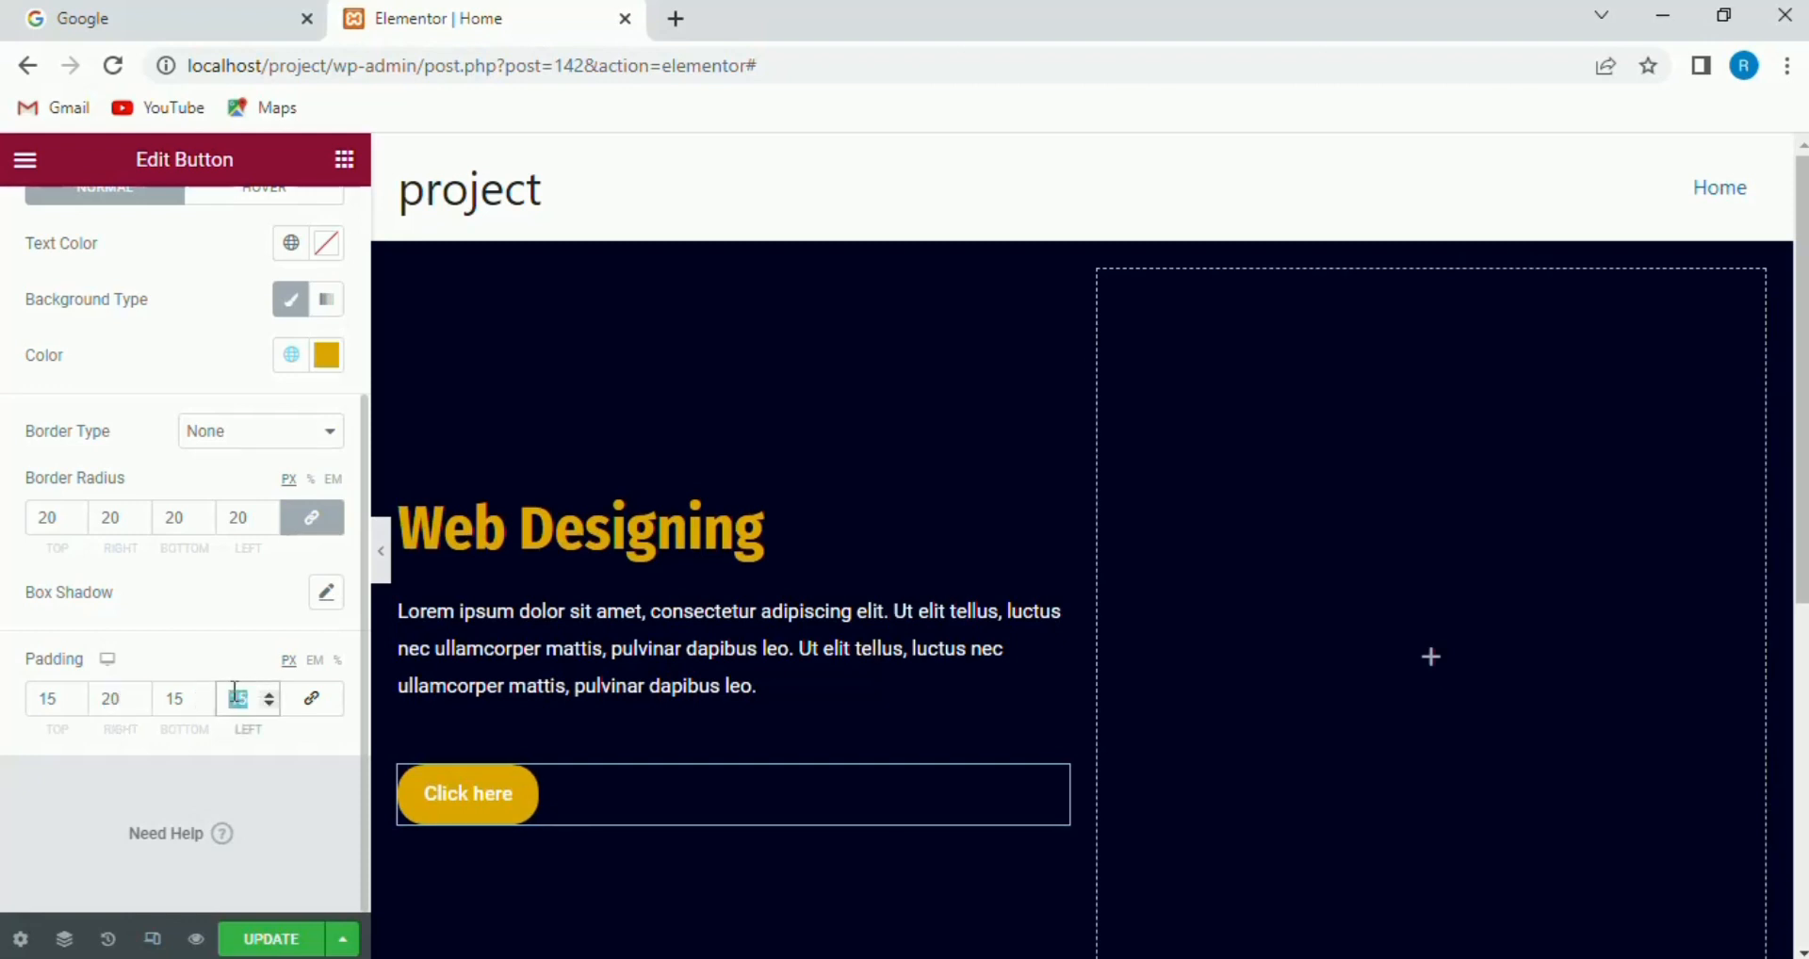
{"action": "type", "text": "20"}
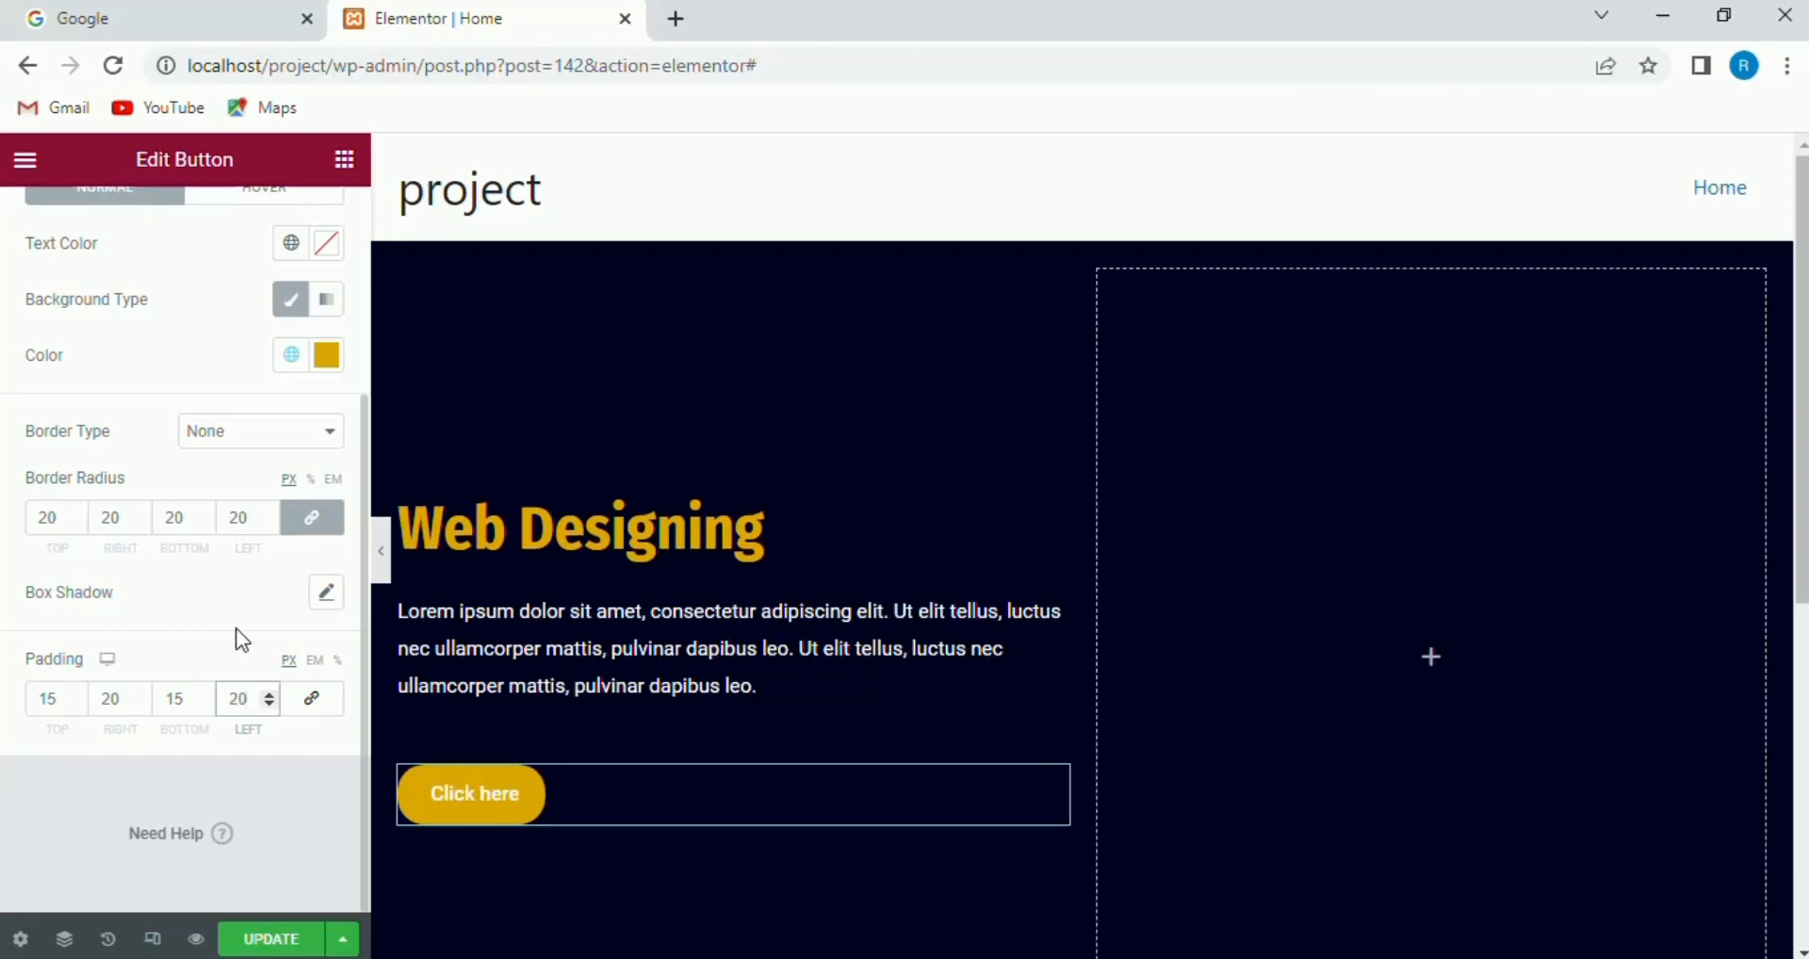
{"action": "left_click", "coordinate": [234, 602]}
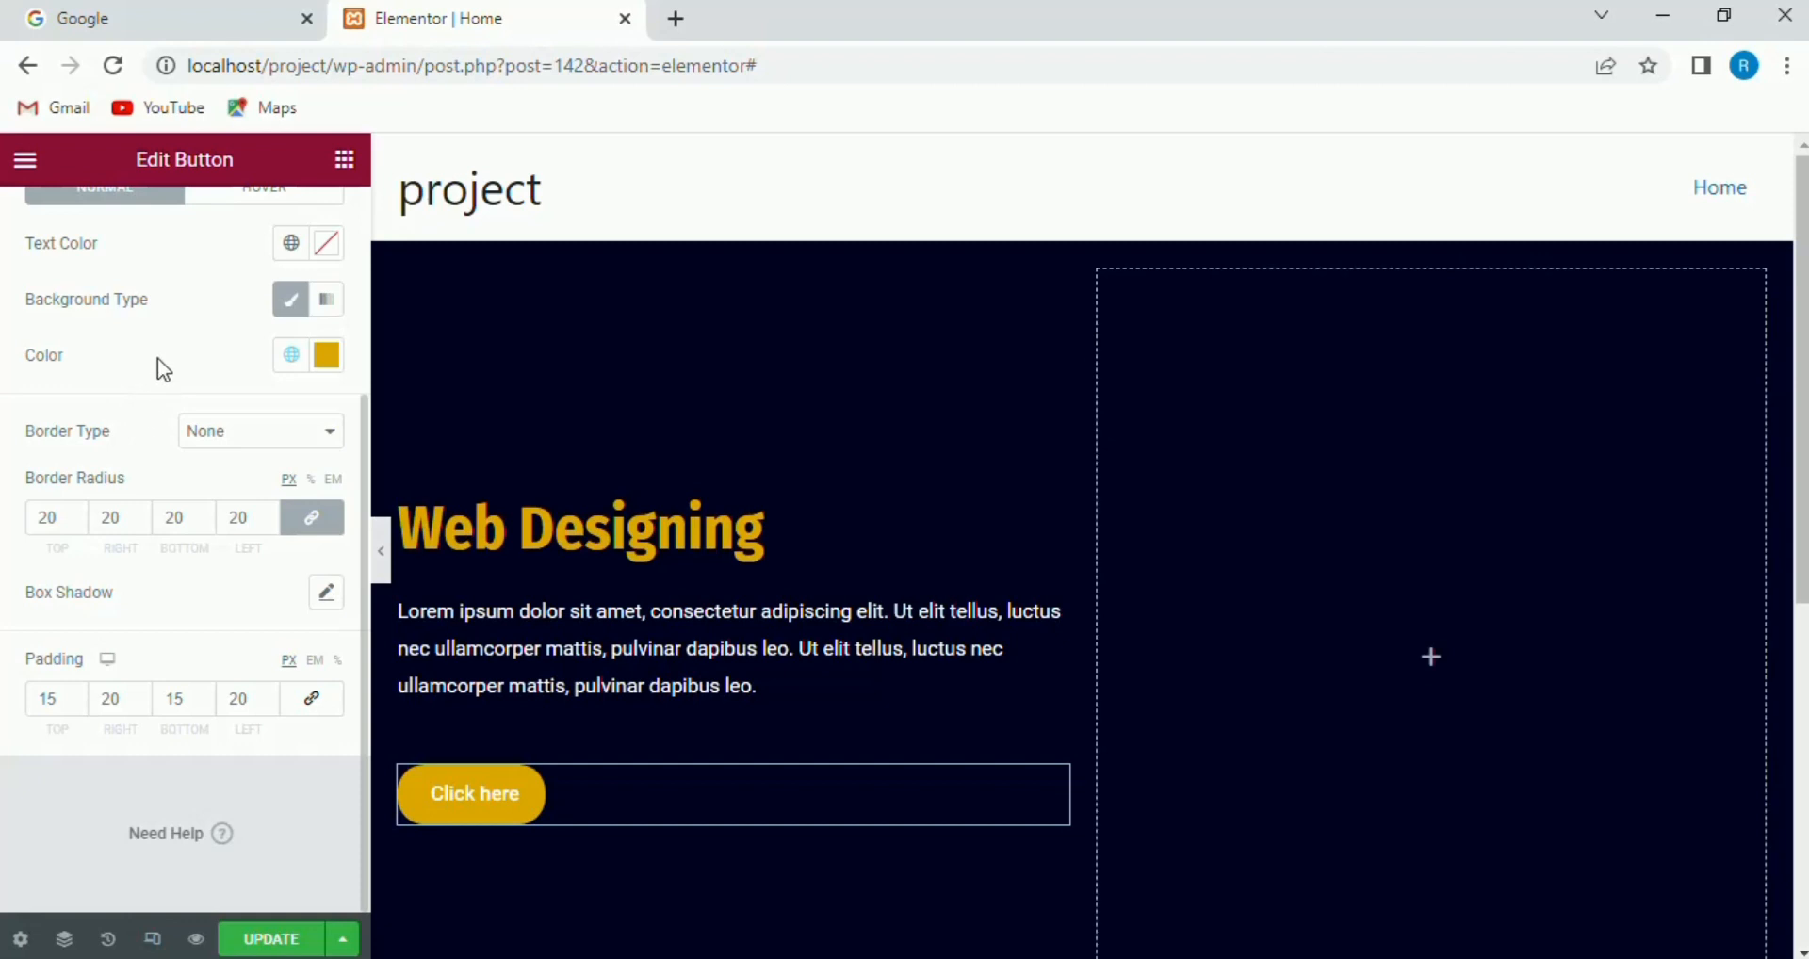
- Switch the background type of the button's hover state to Classic
{"action": "scroll", "coordinate": [157, 358], "scroll_direction": "up", "scroll_amount": 3}
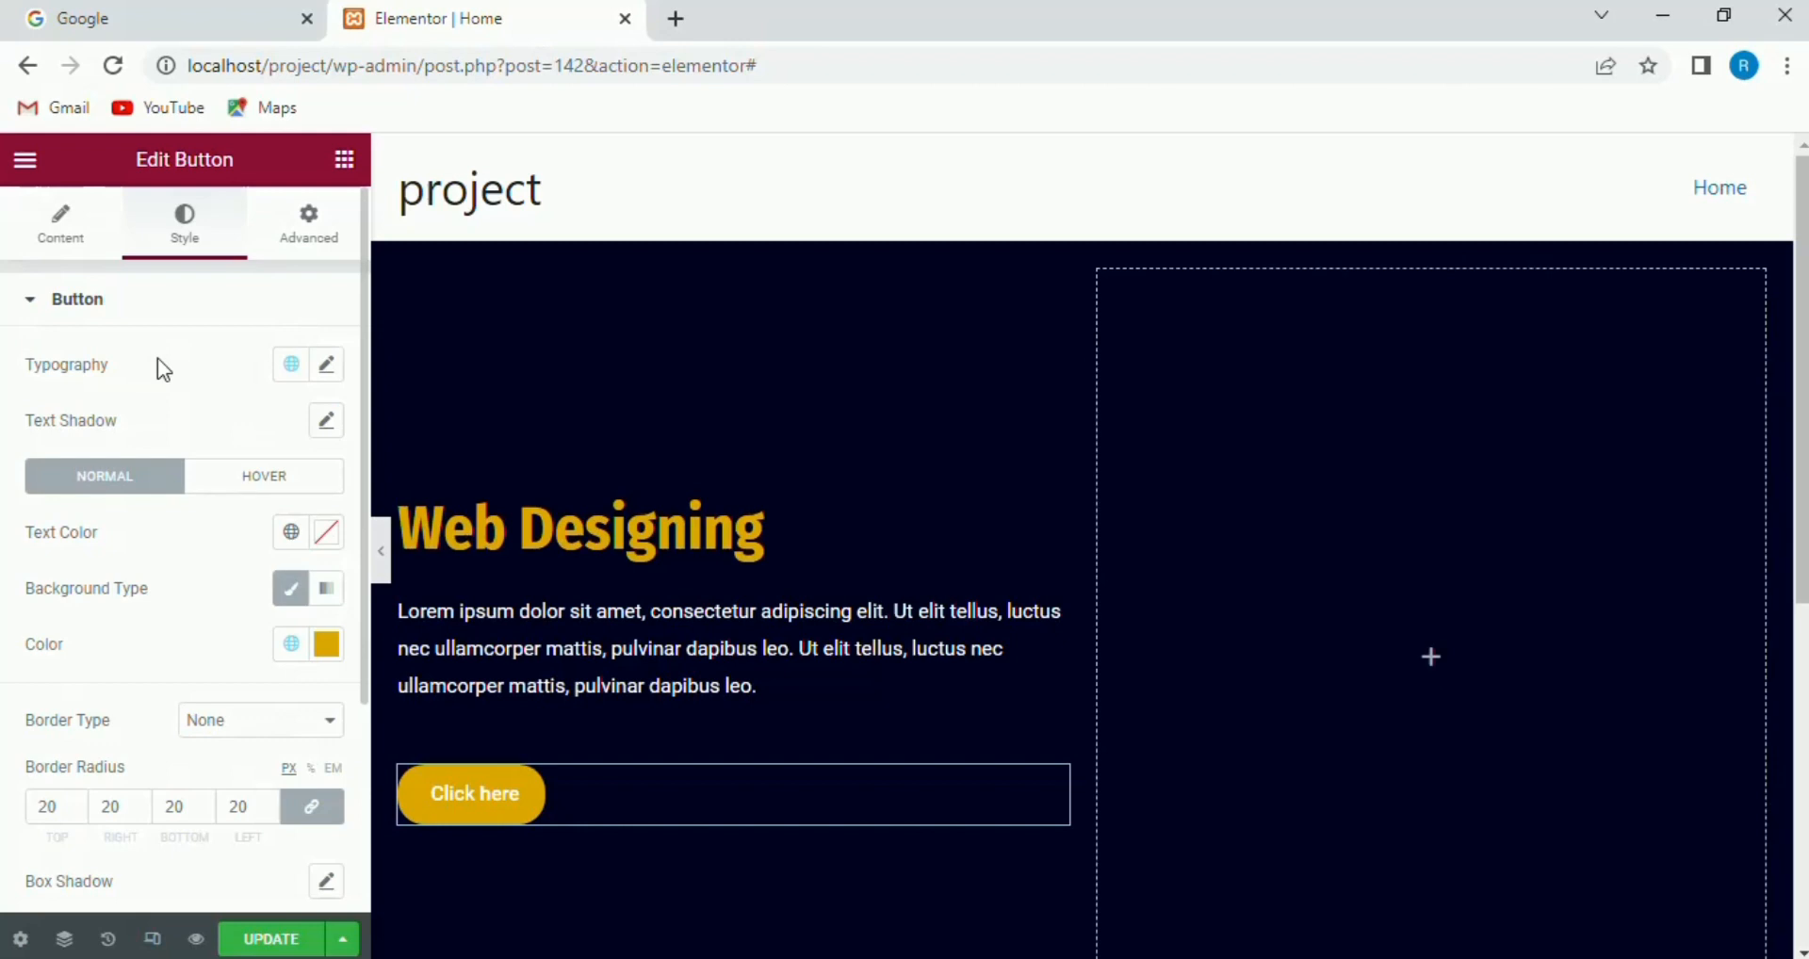
{"action": "left_click", "coordinate": [263, 478]}
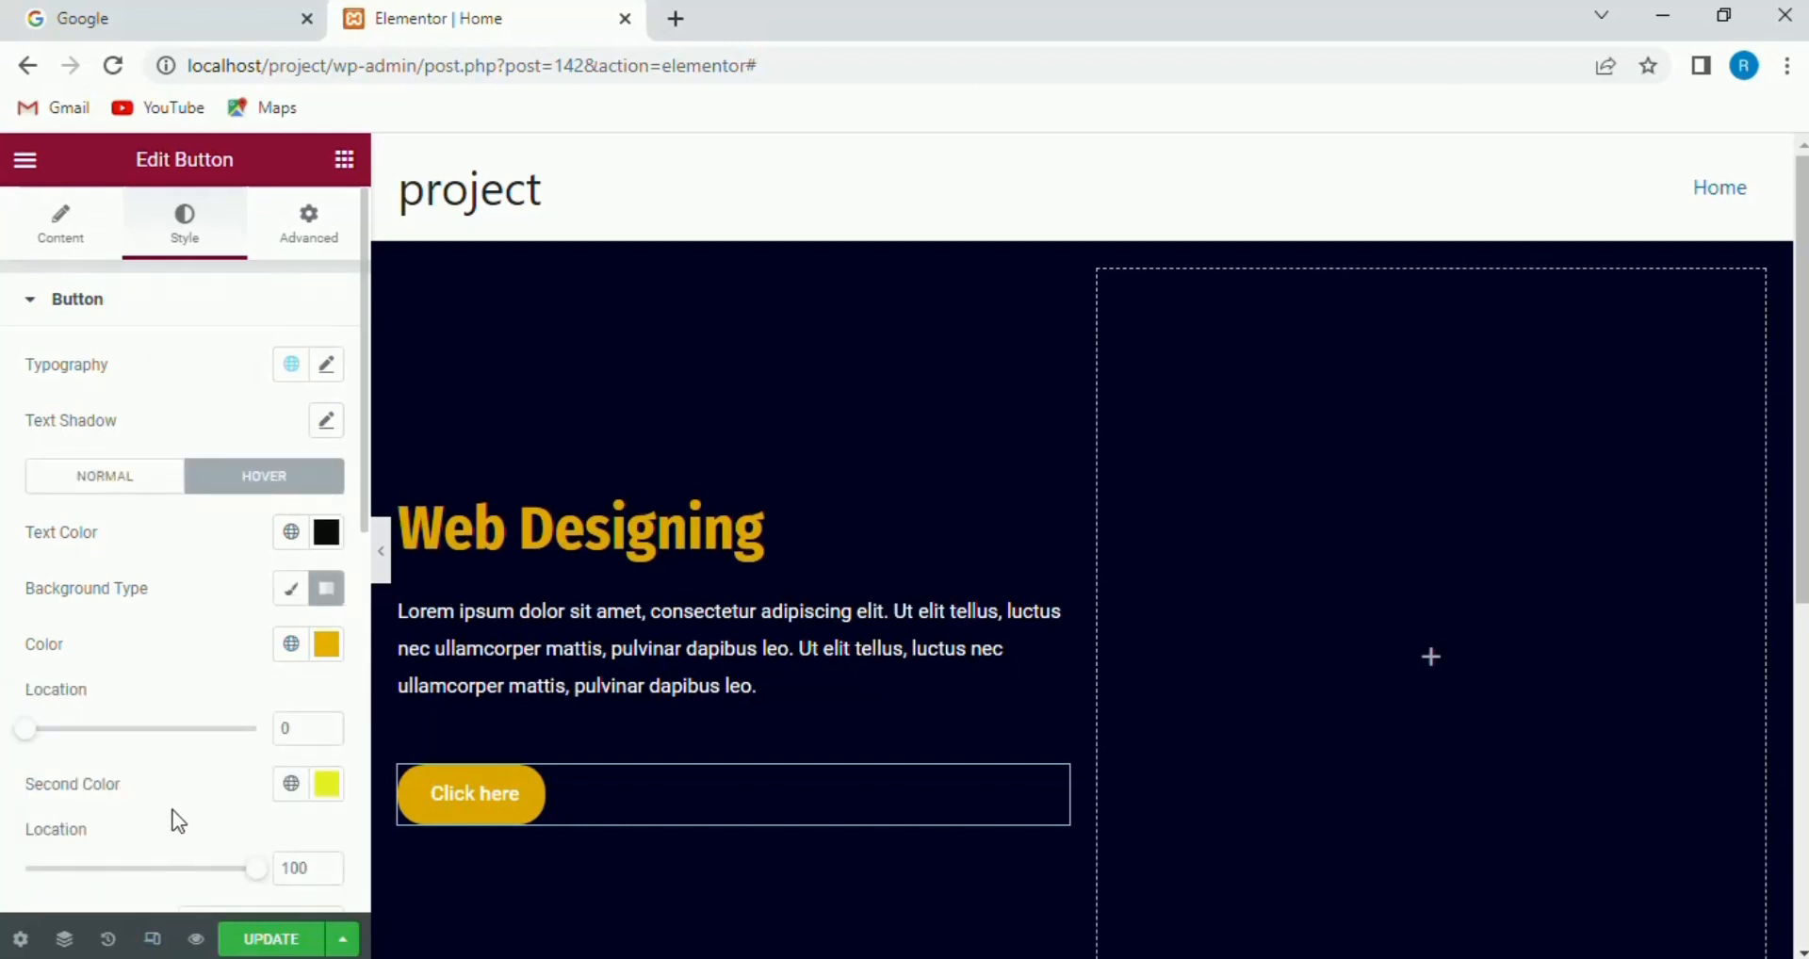
{"action": "left_click", "coordinate": [300, 587]}
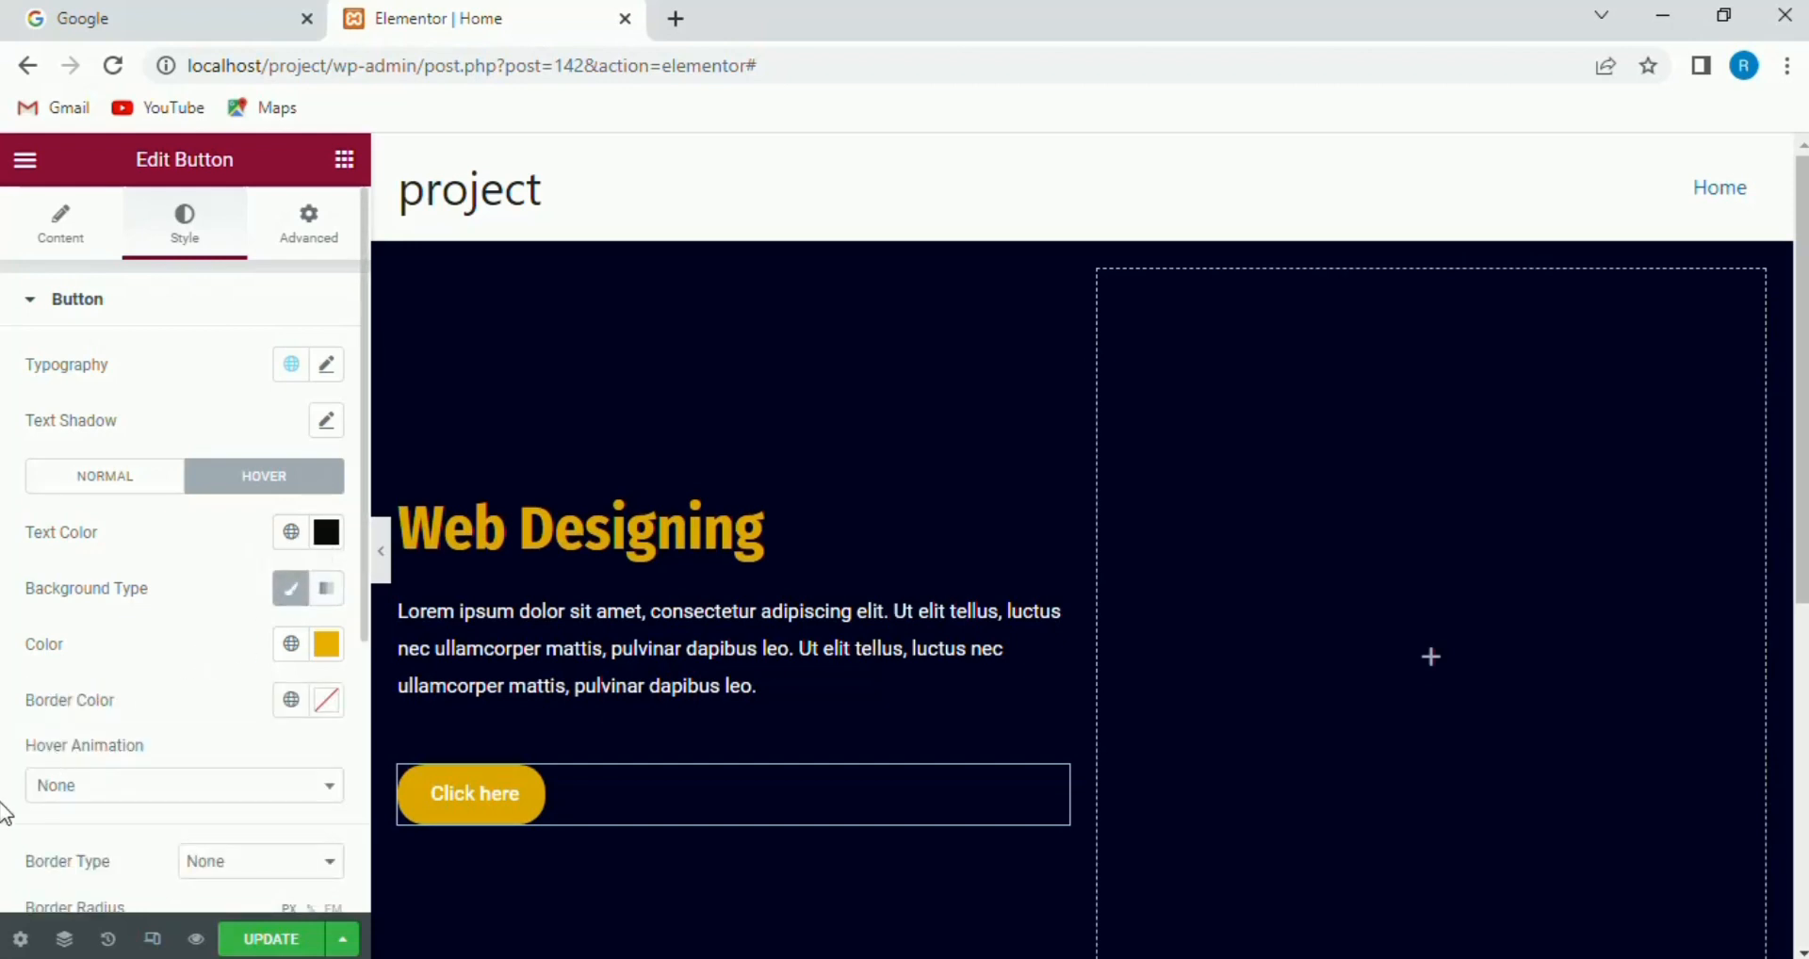
- Try Shrink and Pop as the button's hover animation and settle on Pulse Grow
{"action": "left_click", "coordinate": [193, 794]}
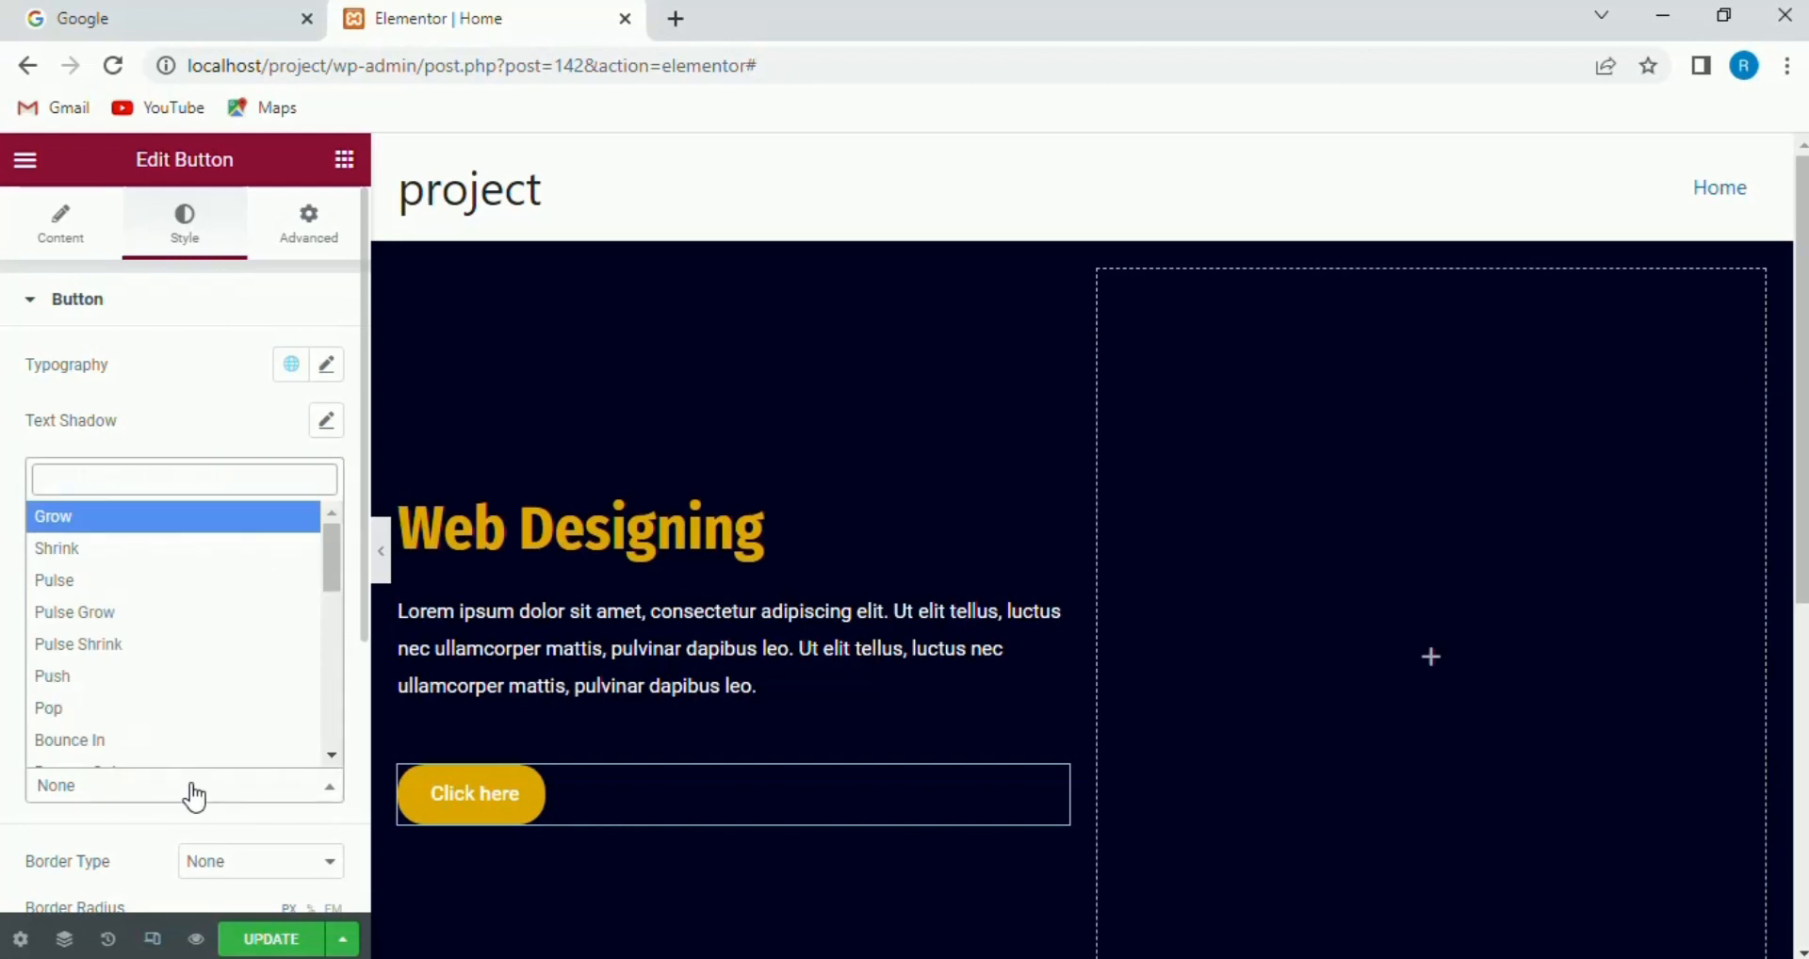
{"action": "left_click", "coordinate": [73, 556]}
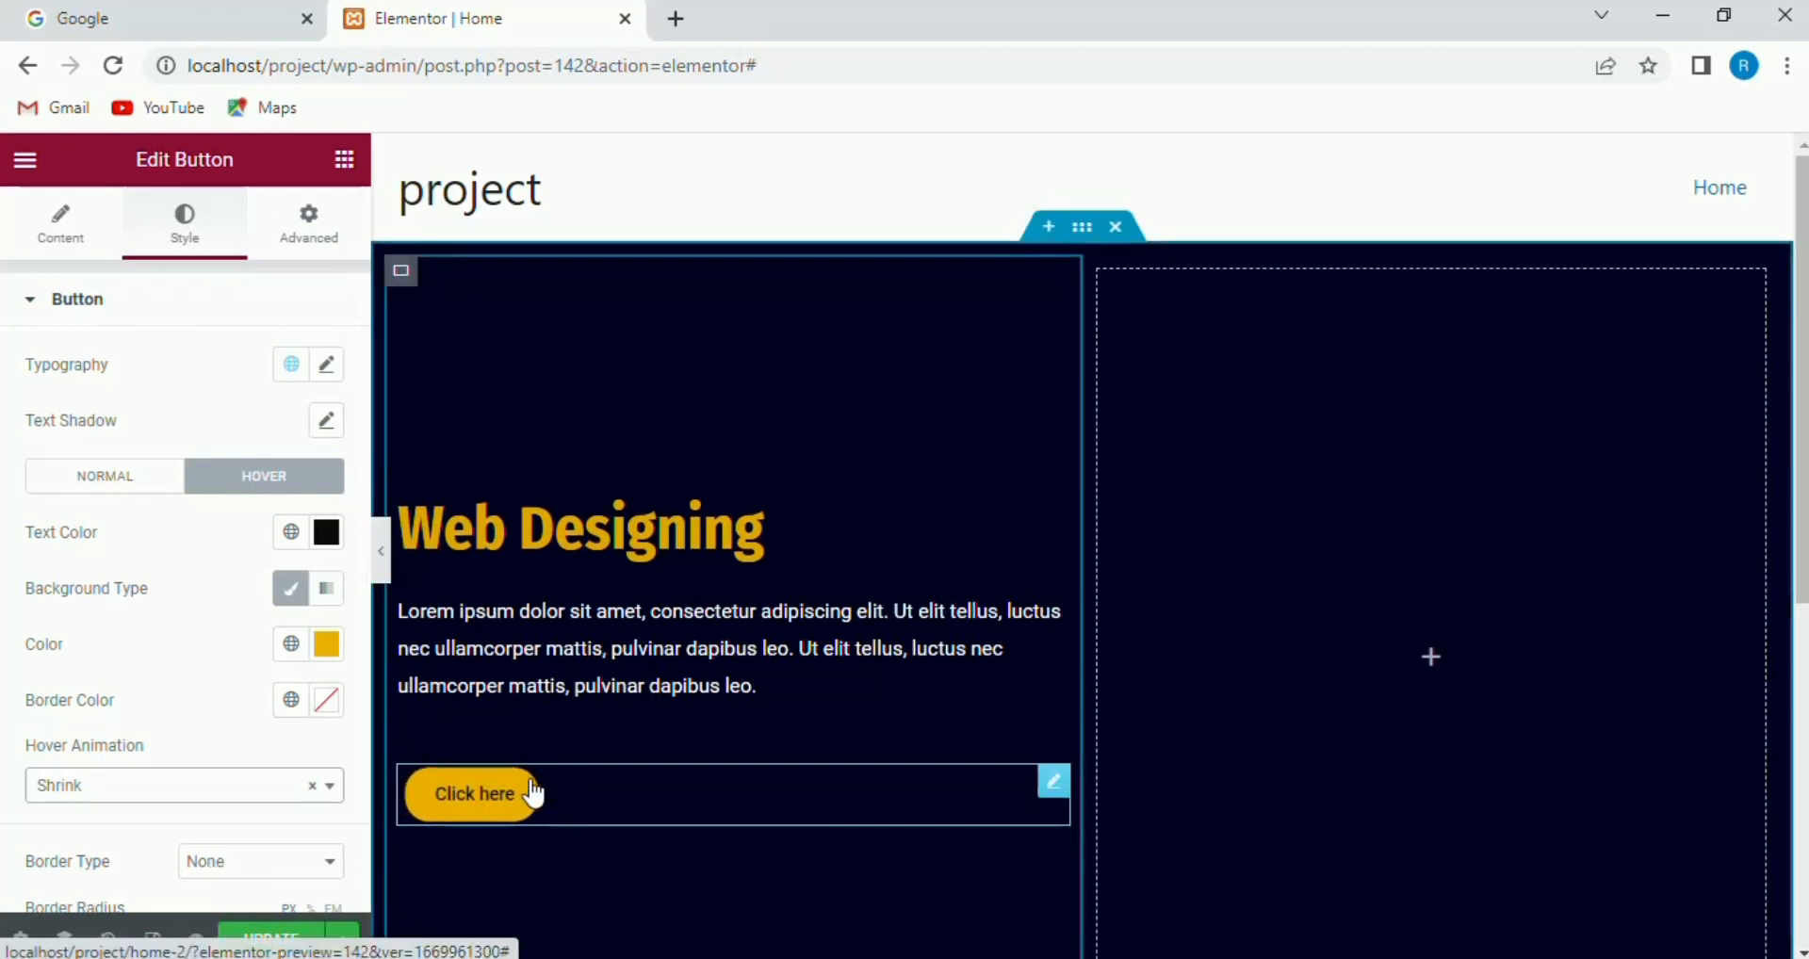
{"action": "left_click", "coordinate": [274, 792]}
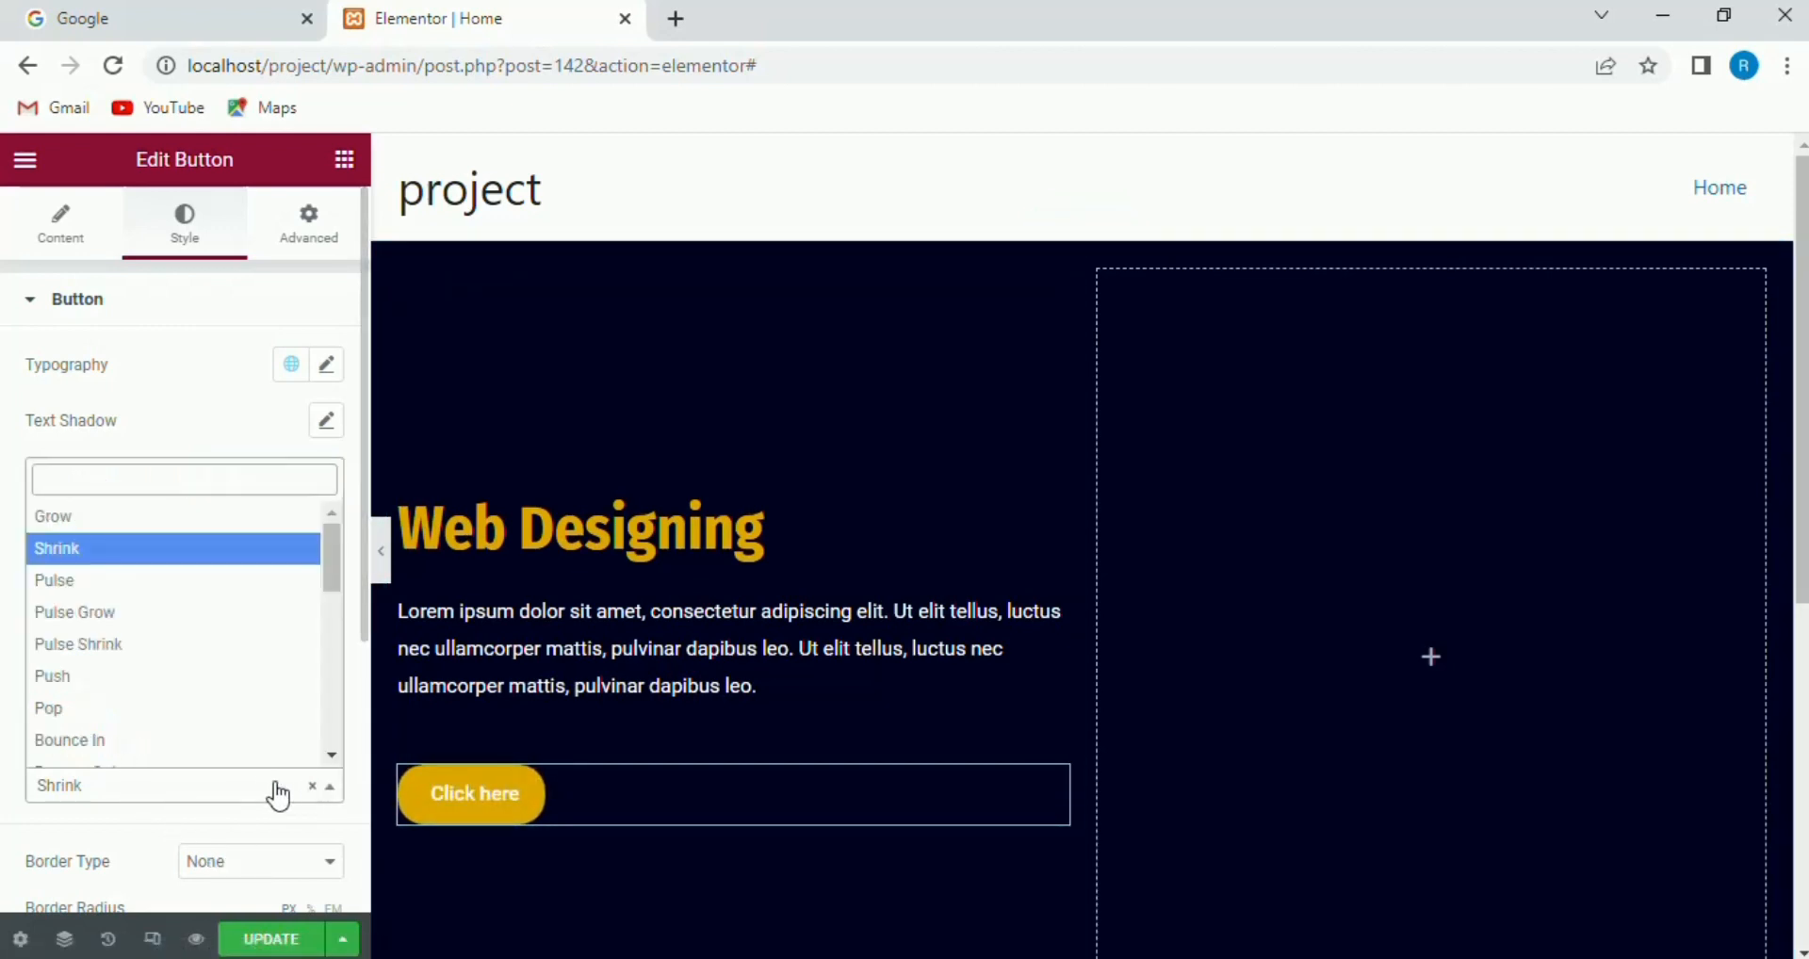
{"action": "left_click", "coordinate": [56, 711]}
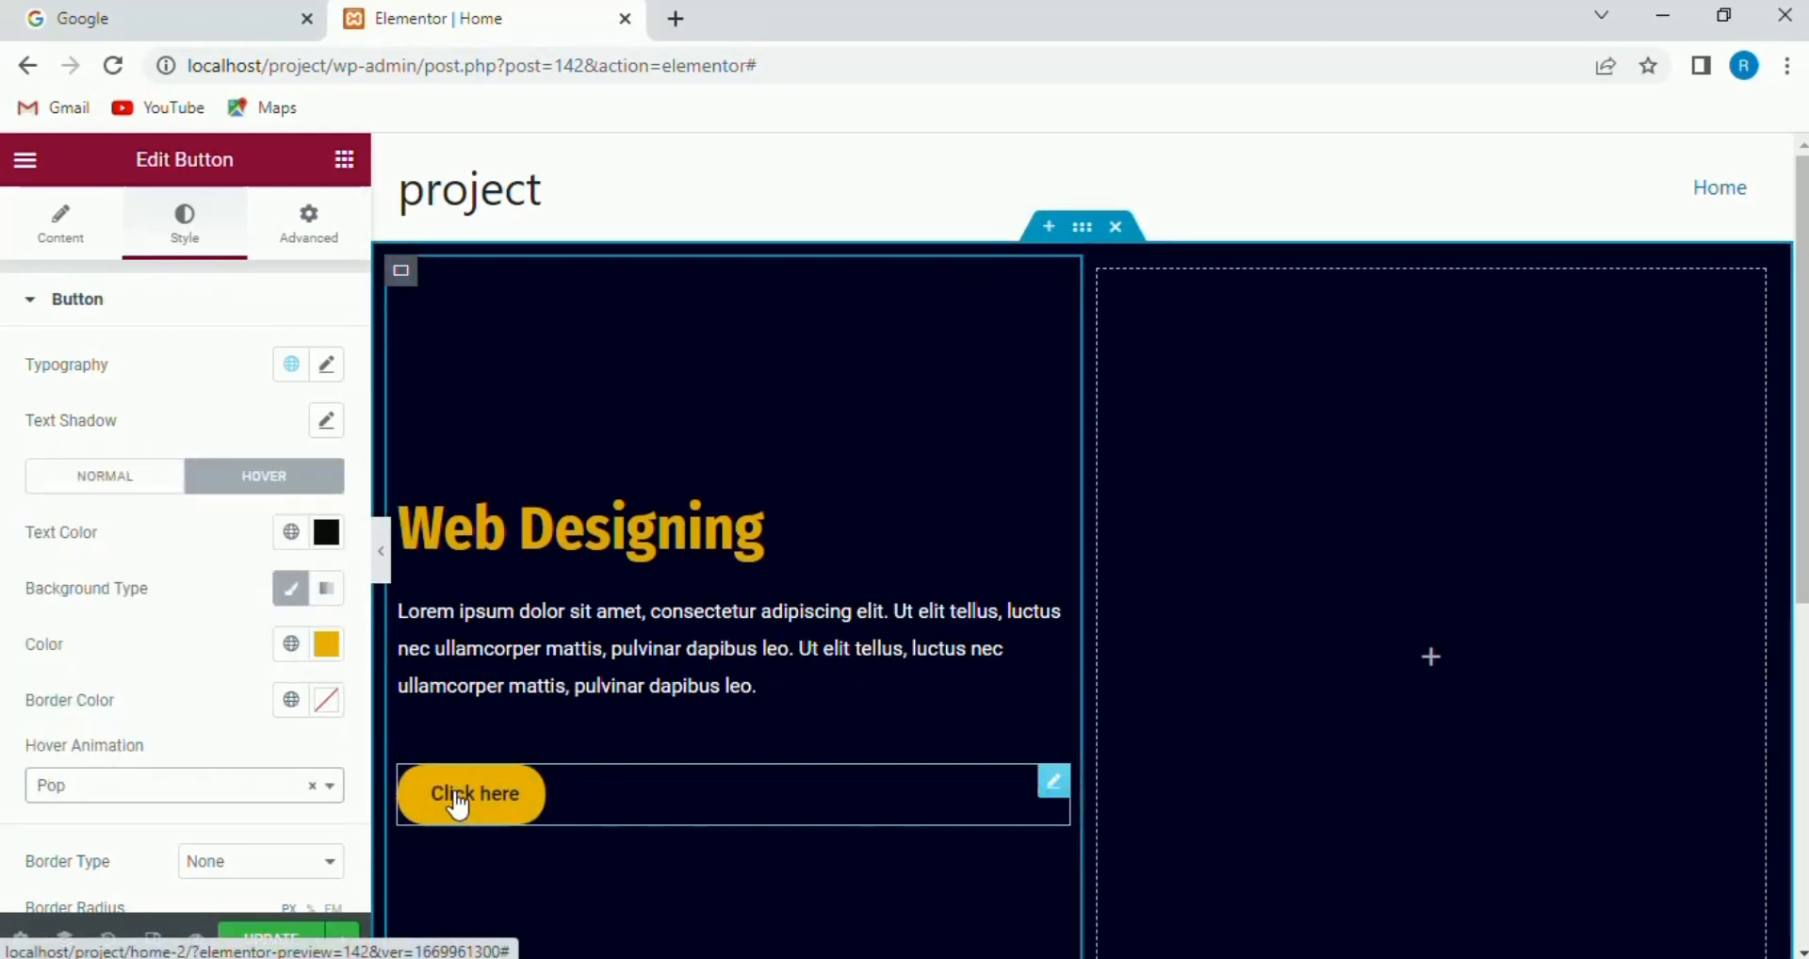
{"action": "left_click", "coordinate": [136, 789]}
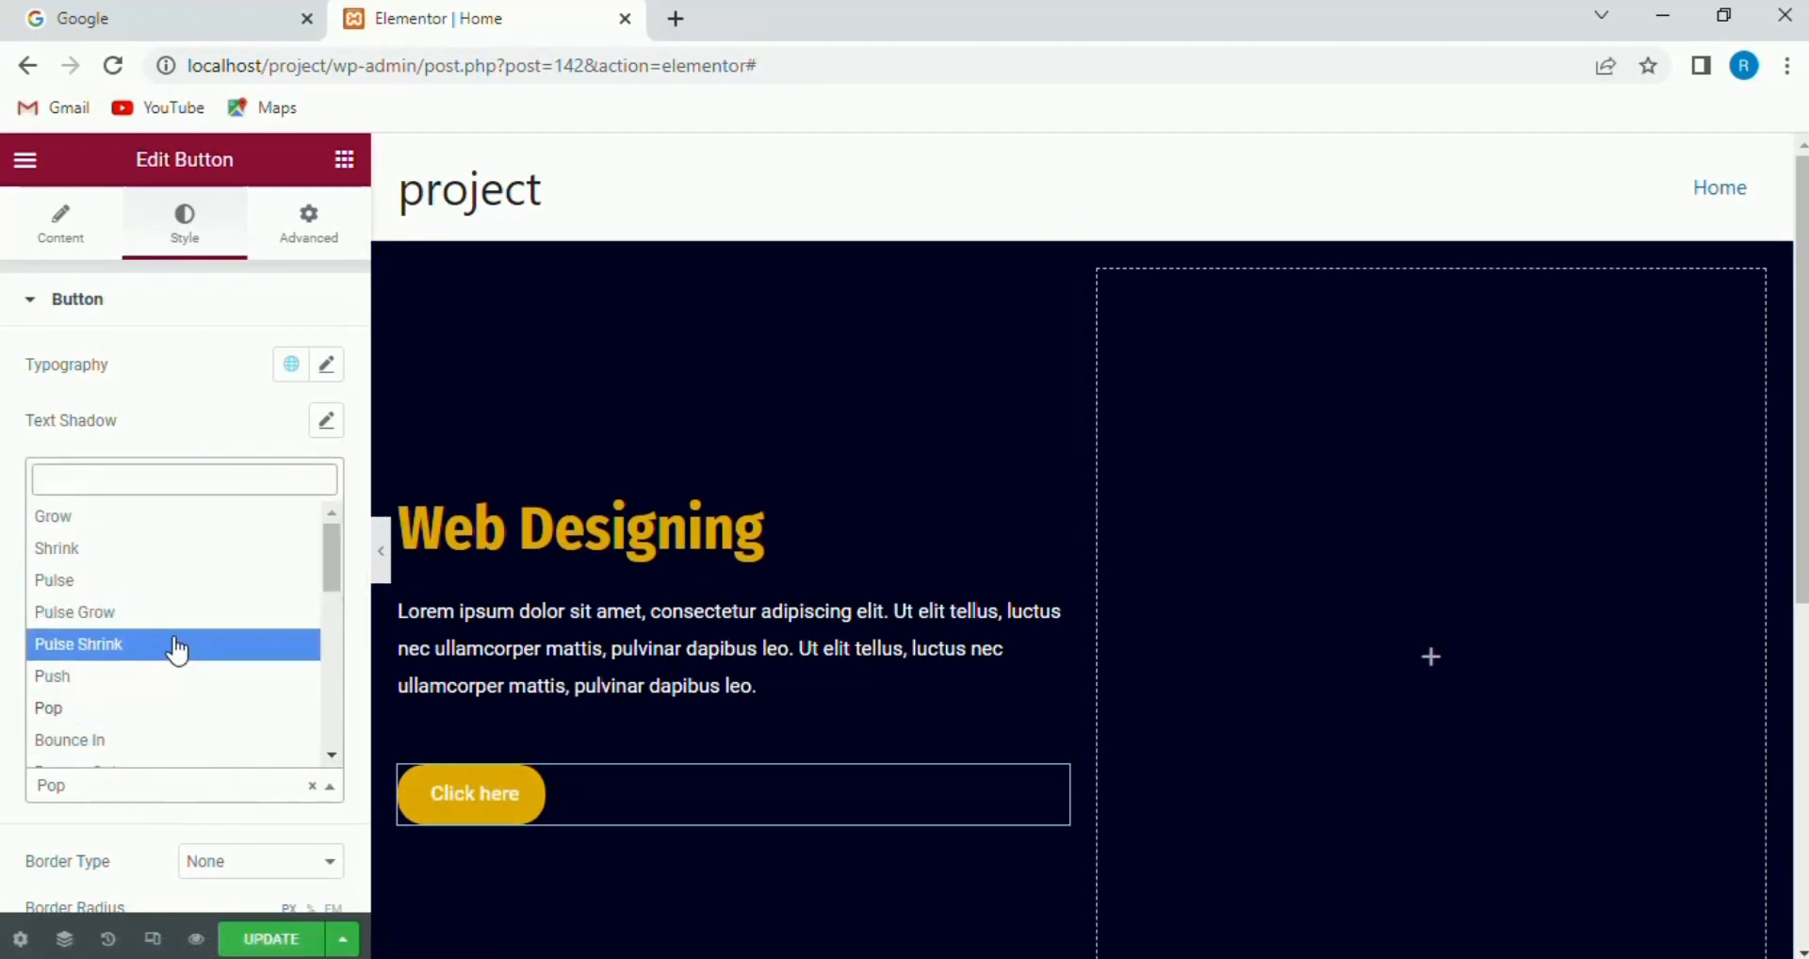
{"action": "left_click", "coordinate": [94, 615]}
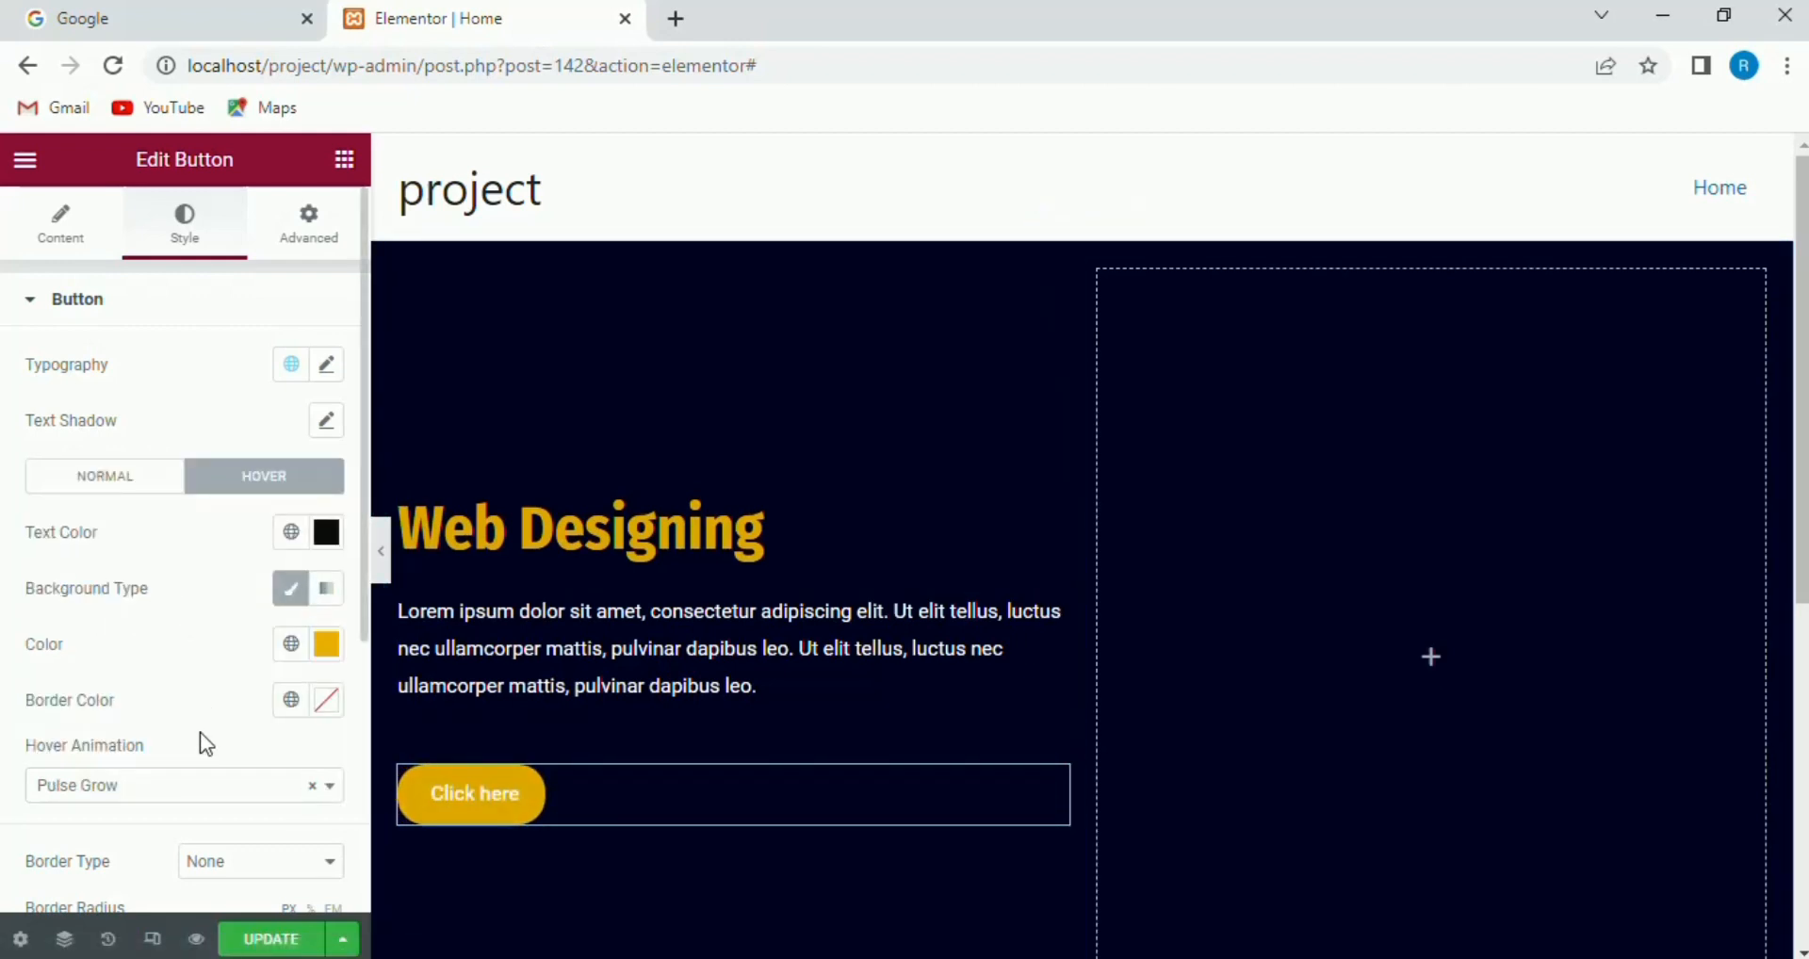
- Set the font size of the "Click here" button's text to 18 px and collapse the Button style settings
{"action": "left_click", "coordinate": [328, 369]}
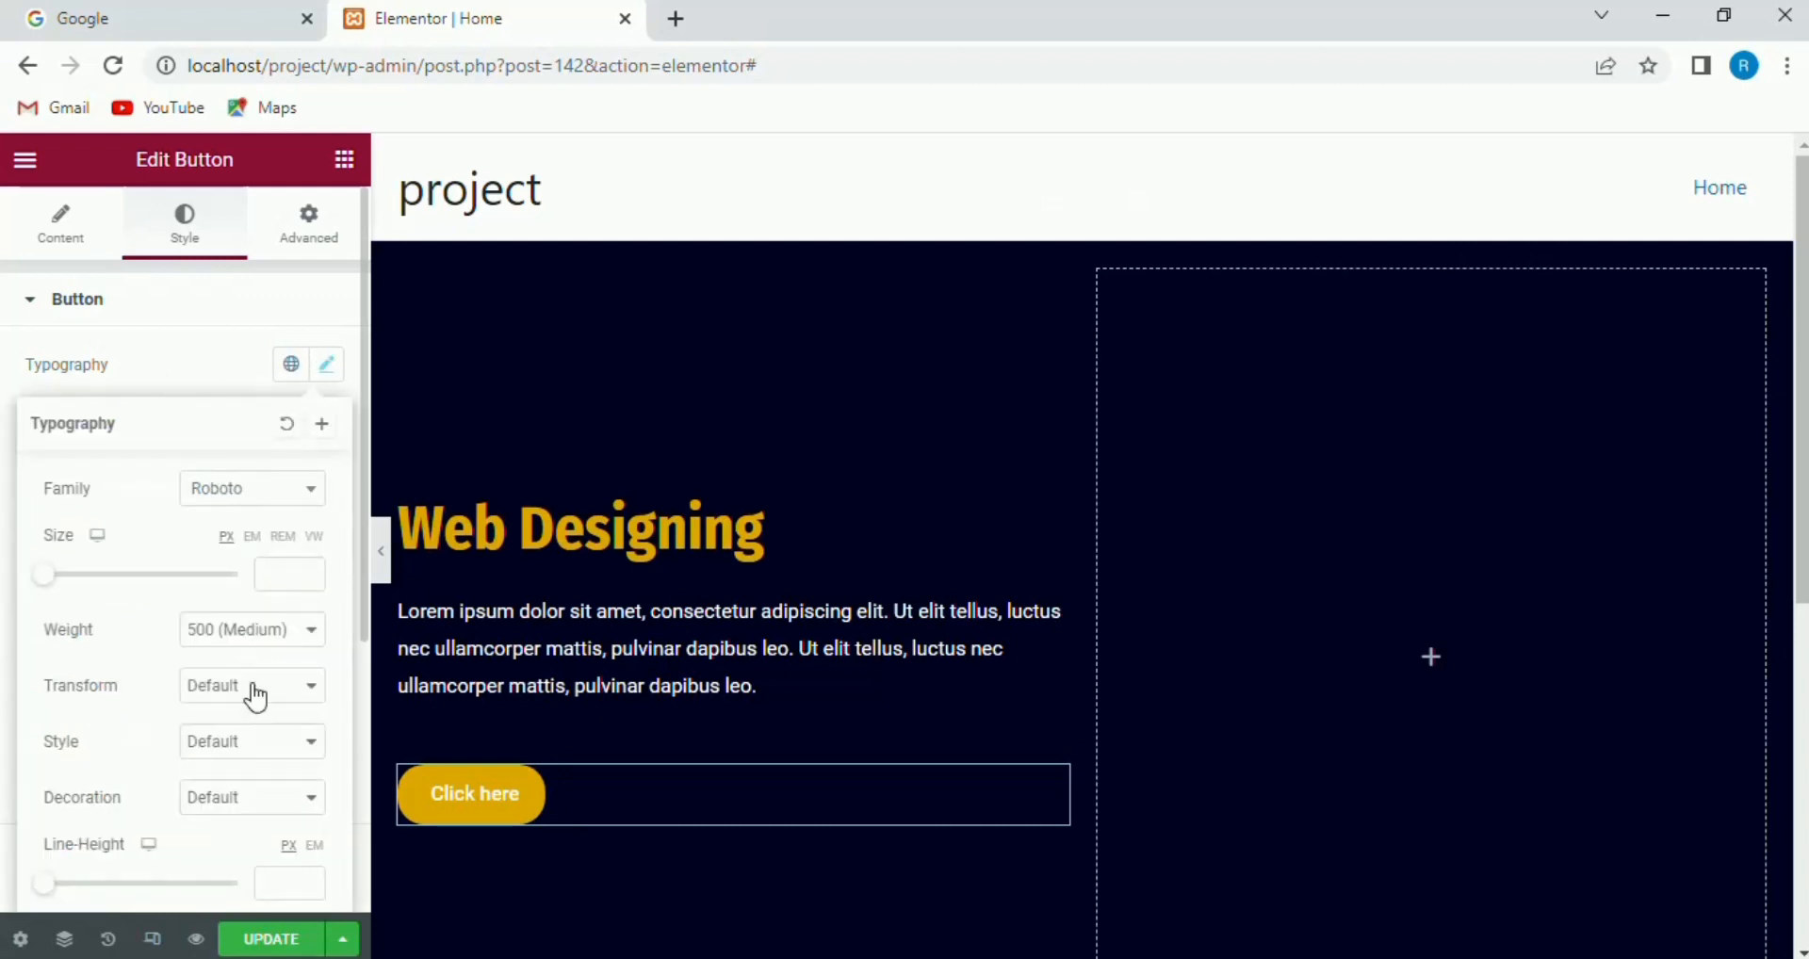
{"action": "left_click", "coordinate": [280, 567]}
{"action": "type", "text": "20"}
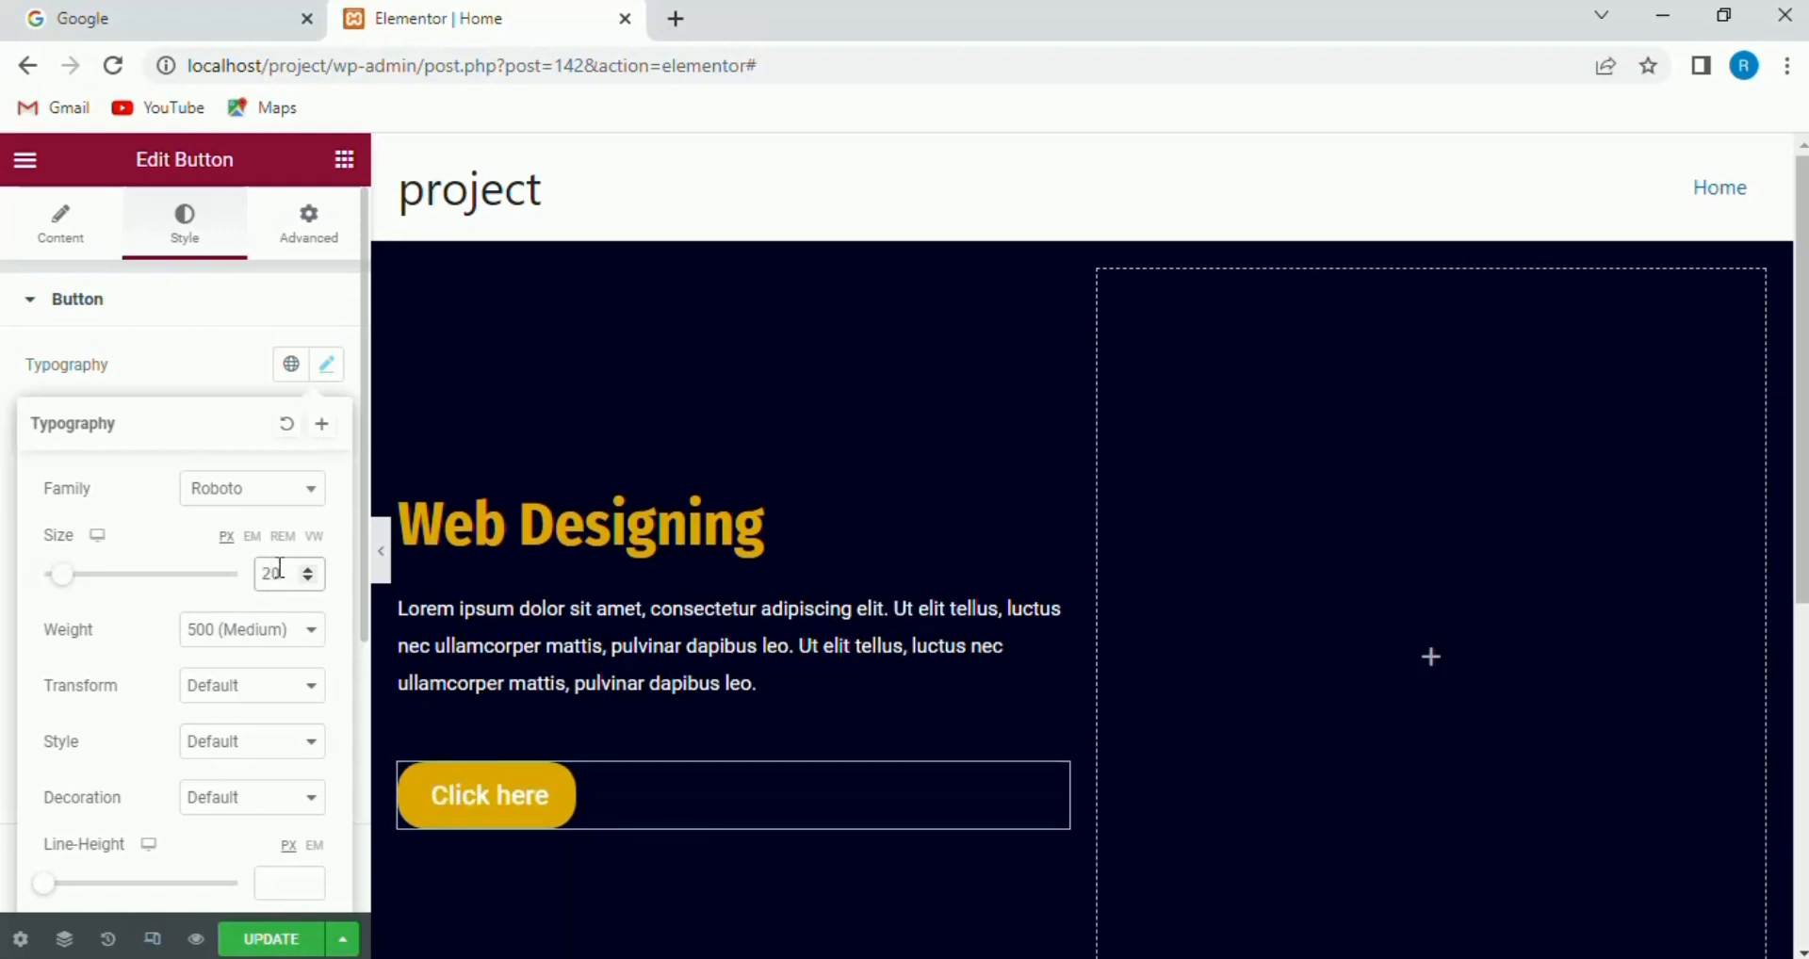
{"action": "left_click", "coordinate": [311, 581]}
{"action": "left_click", "coordinate": [311, 582]}
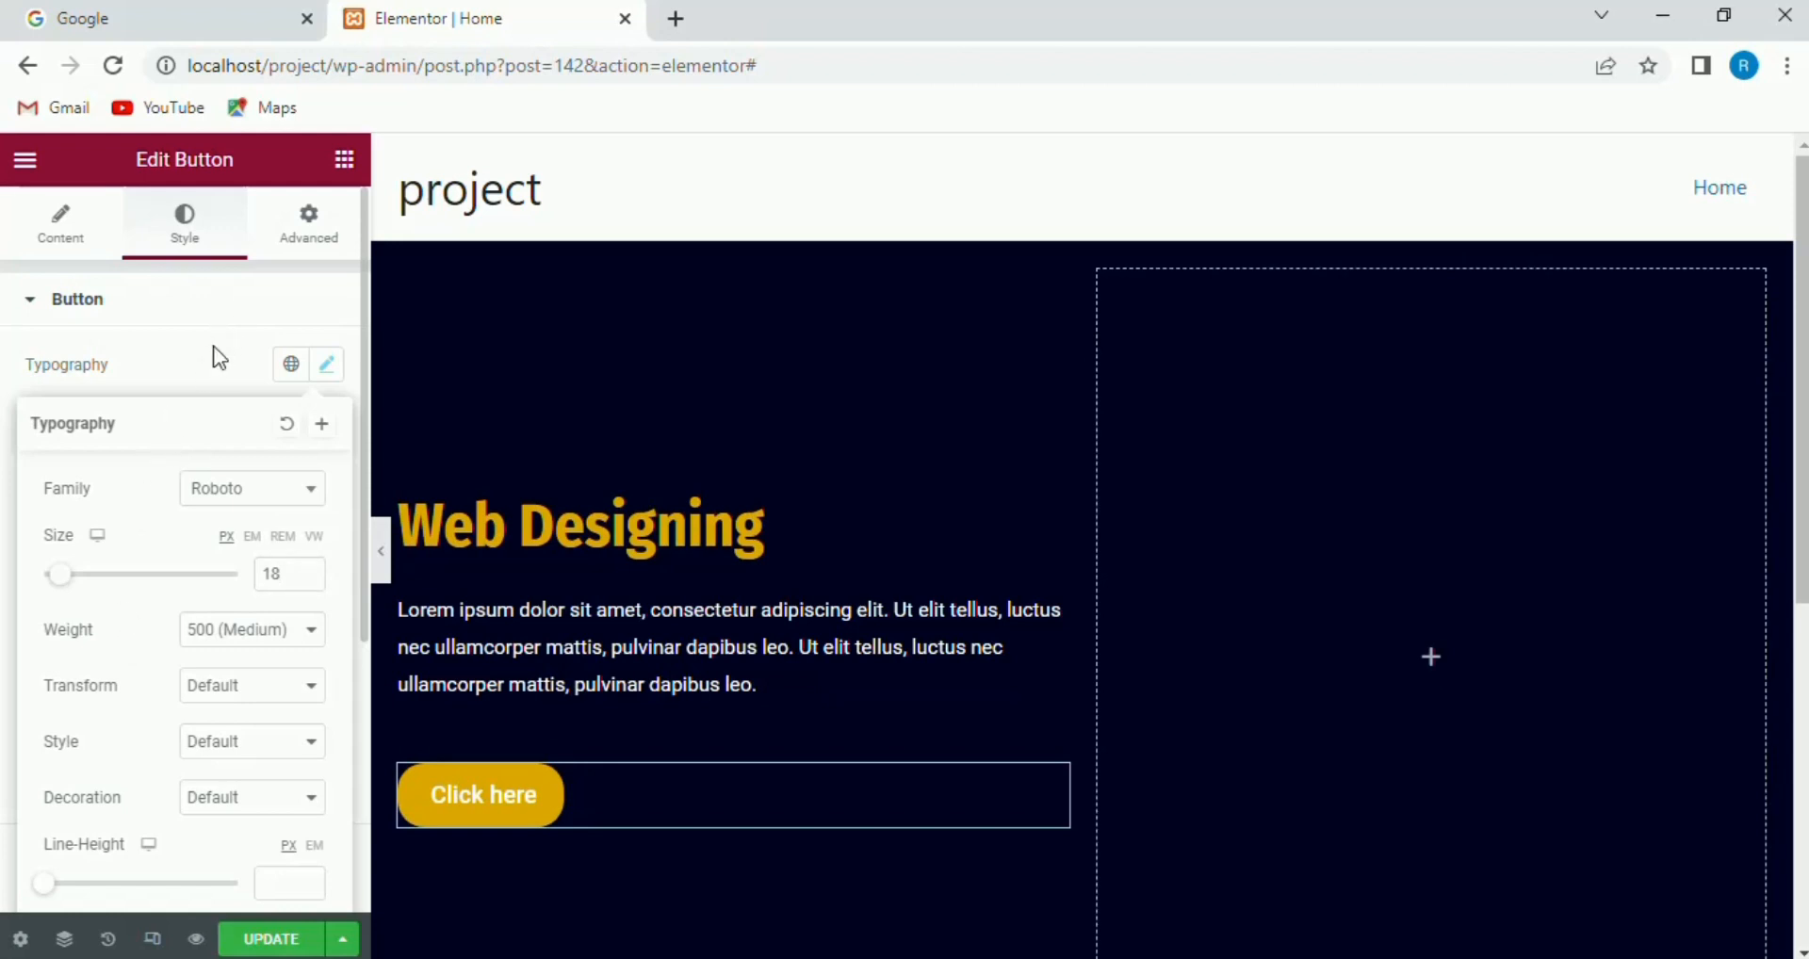
{"action": "left_click", "coordinate": [227, 323]}
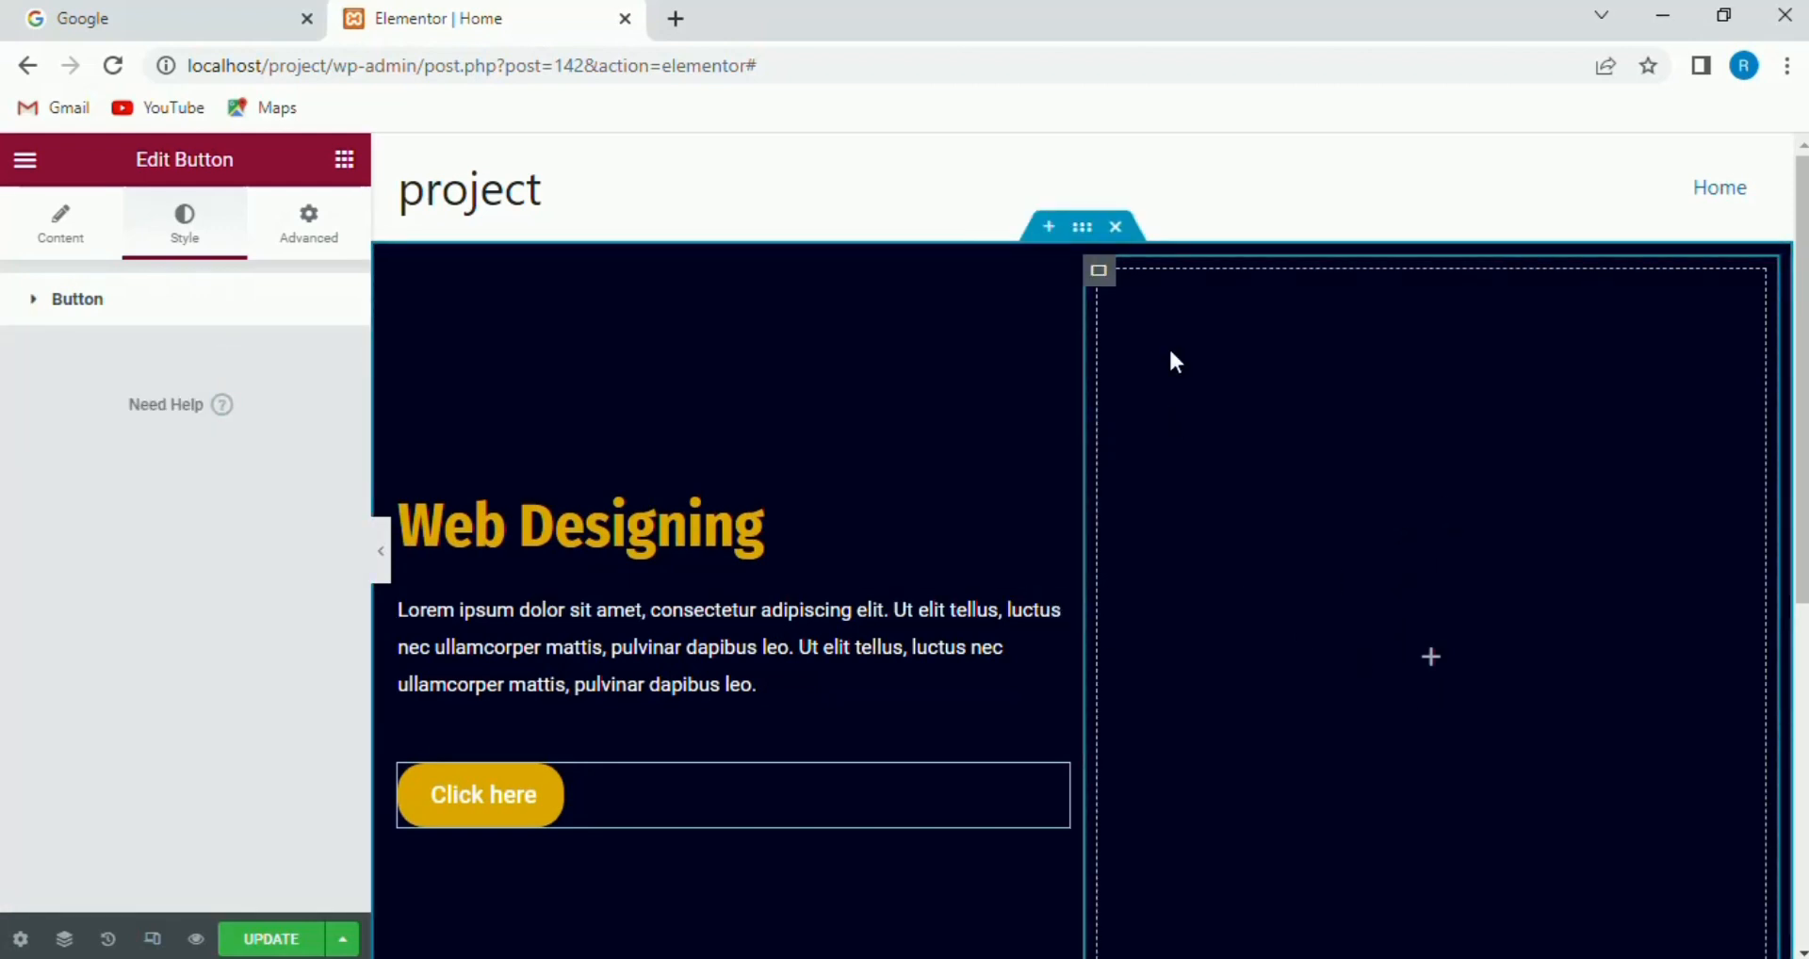
- Centre the content of the empty right-hand container vertically and add an Image widget to it
{"action": "left_click", "coordinate": [1098, 273]}
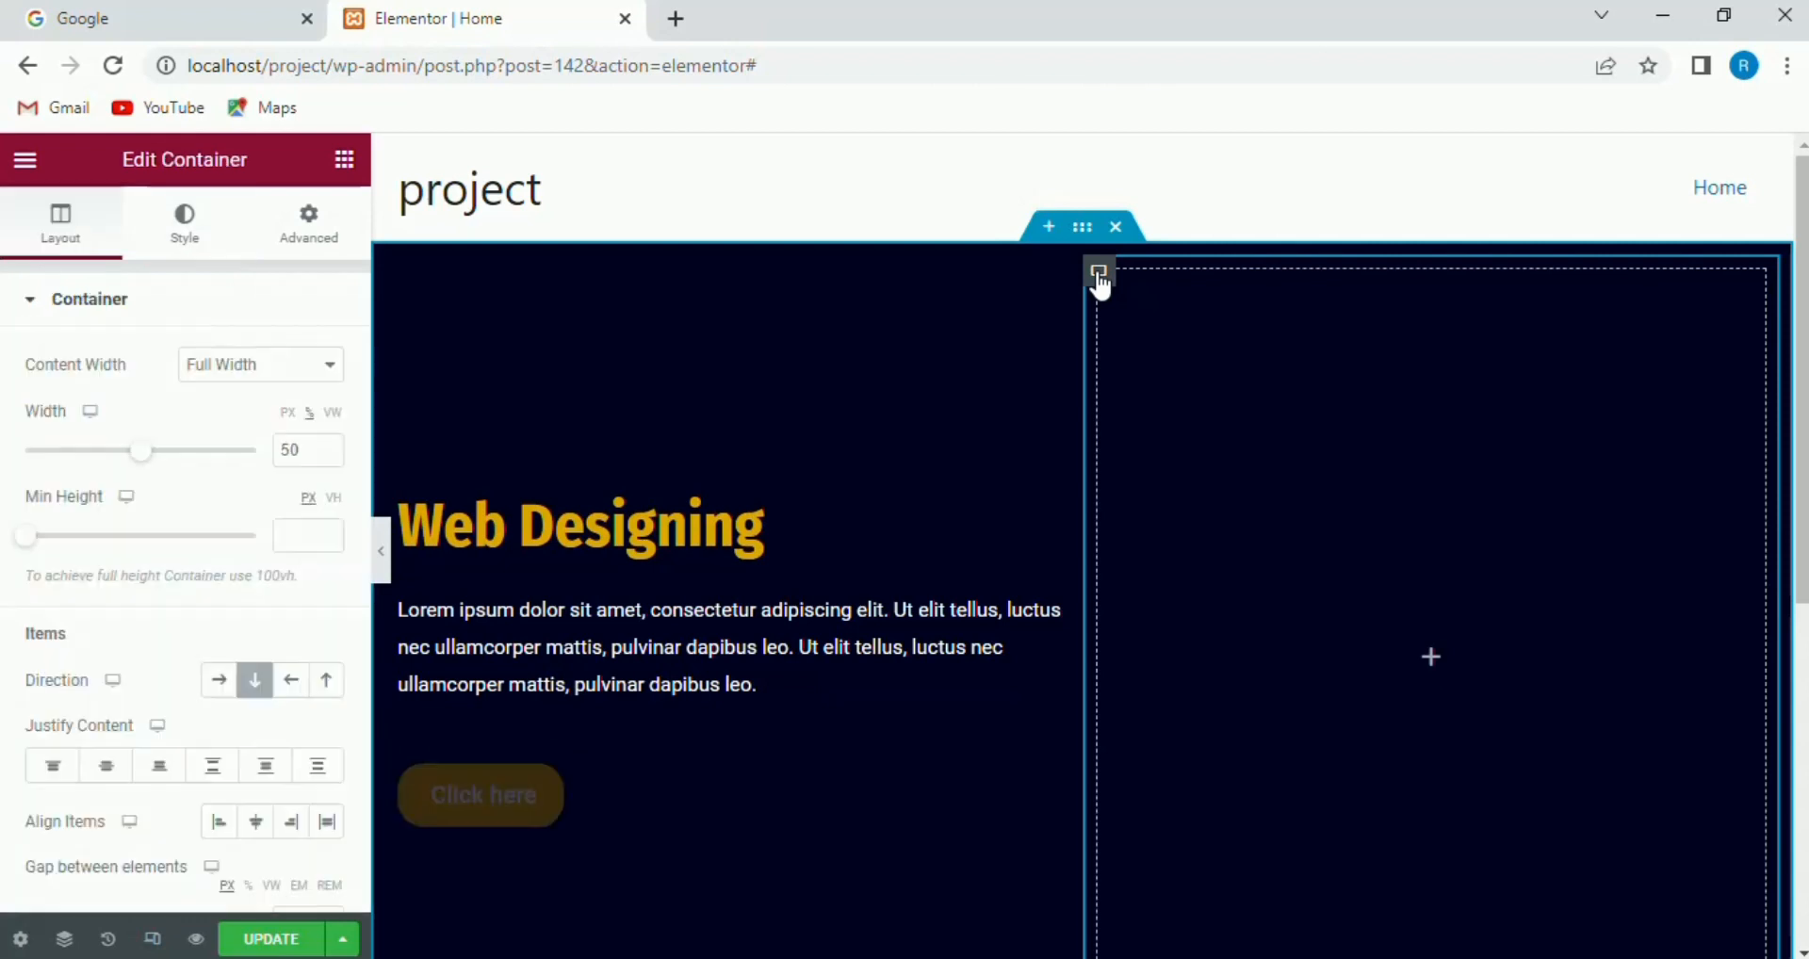
{"action": "left_click", "coordinate": [116, 774]}
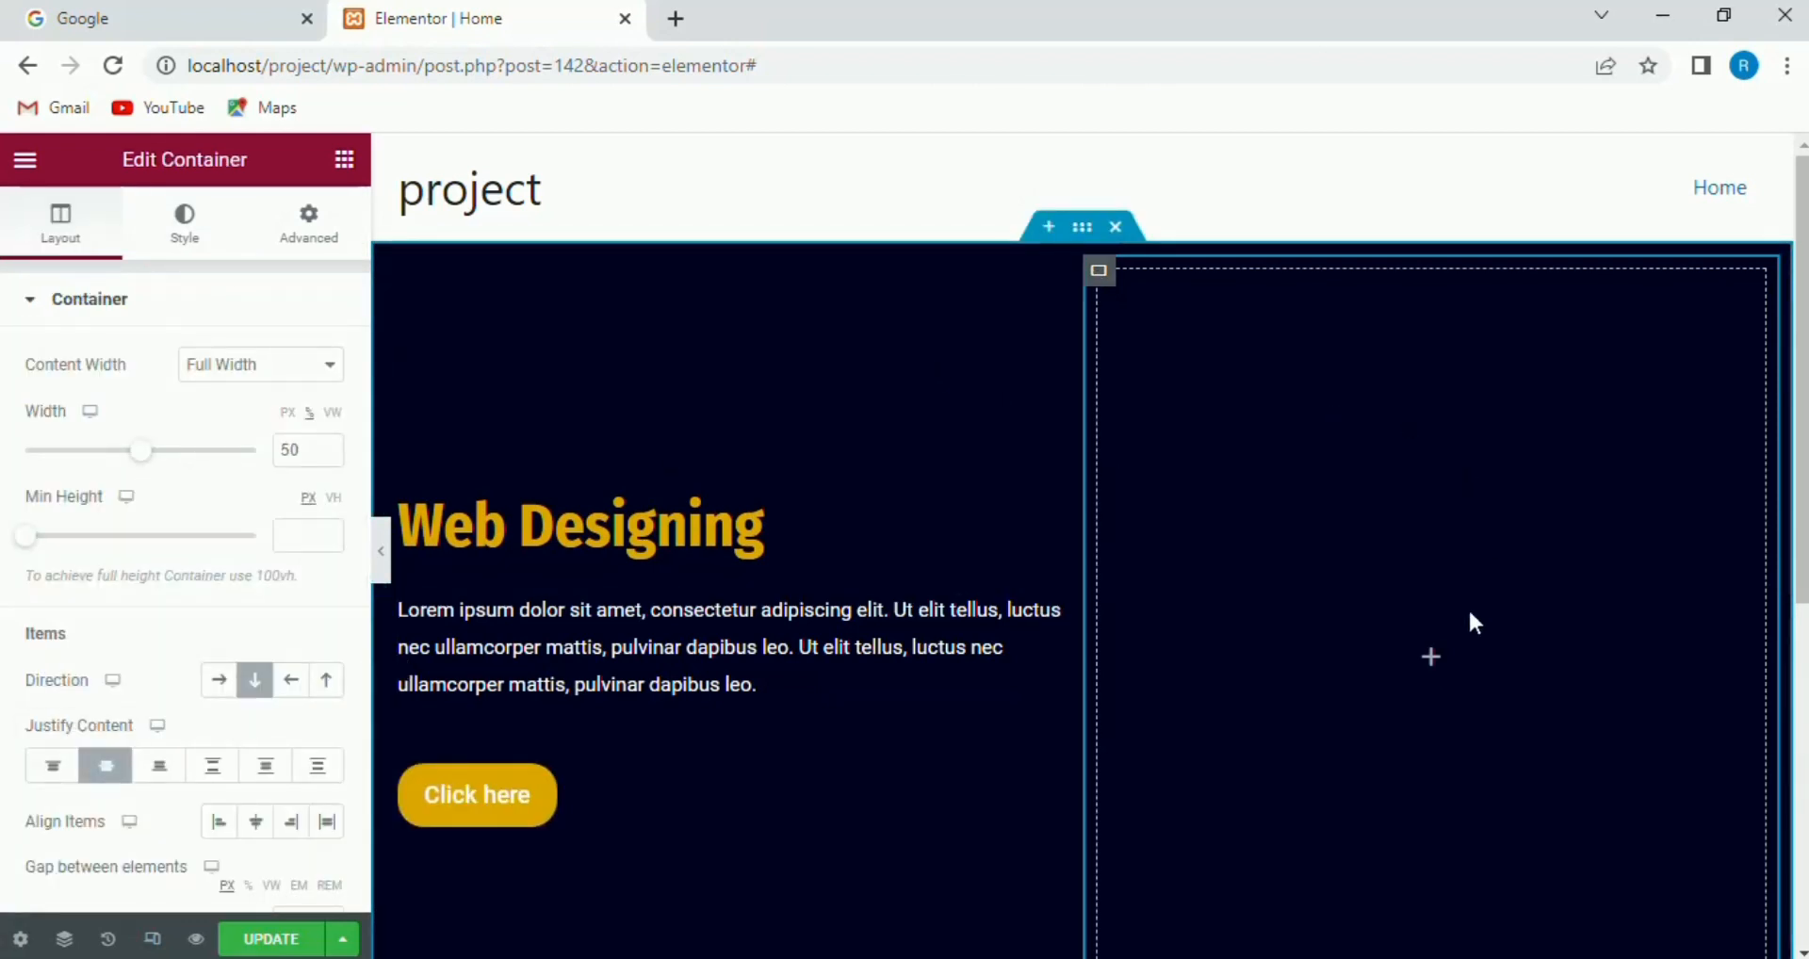
{"action": "left_click", "coordinate": [1432, 660]}
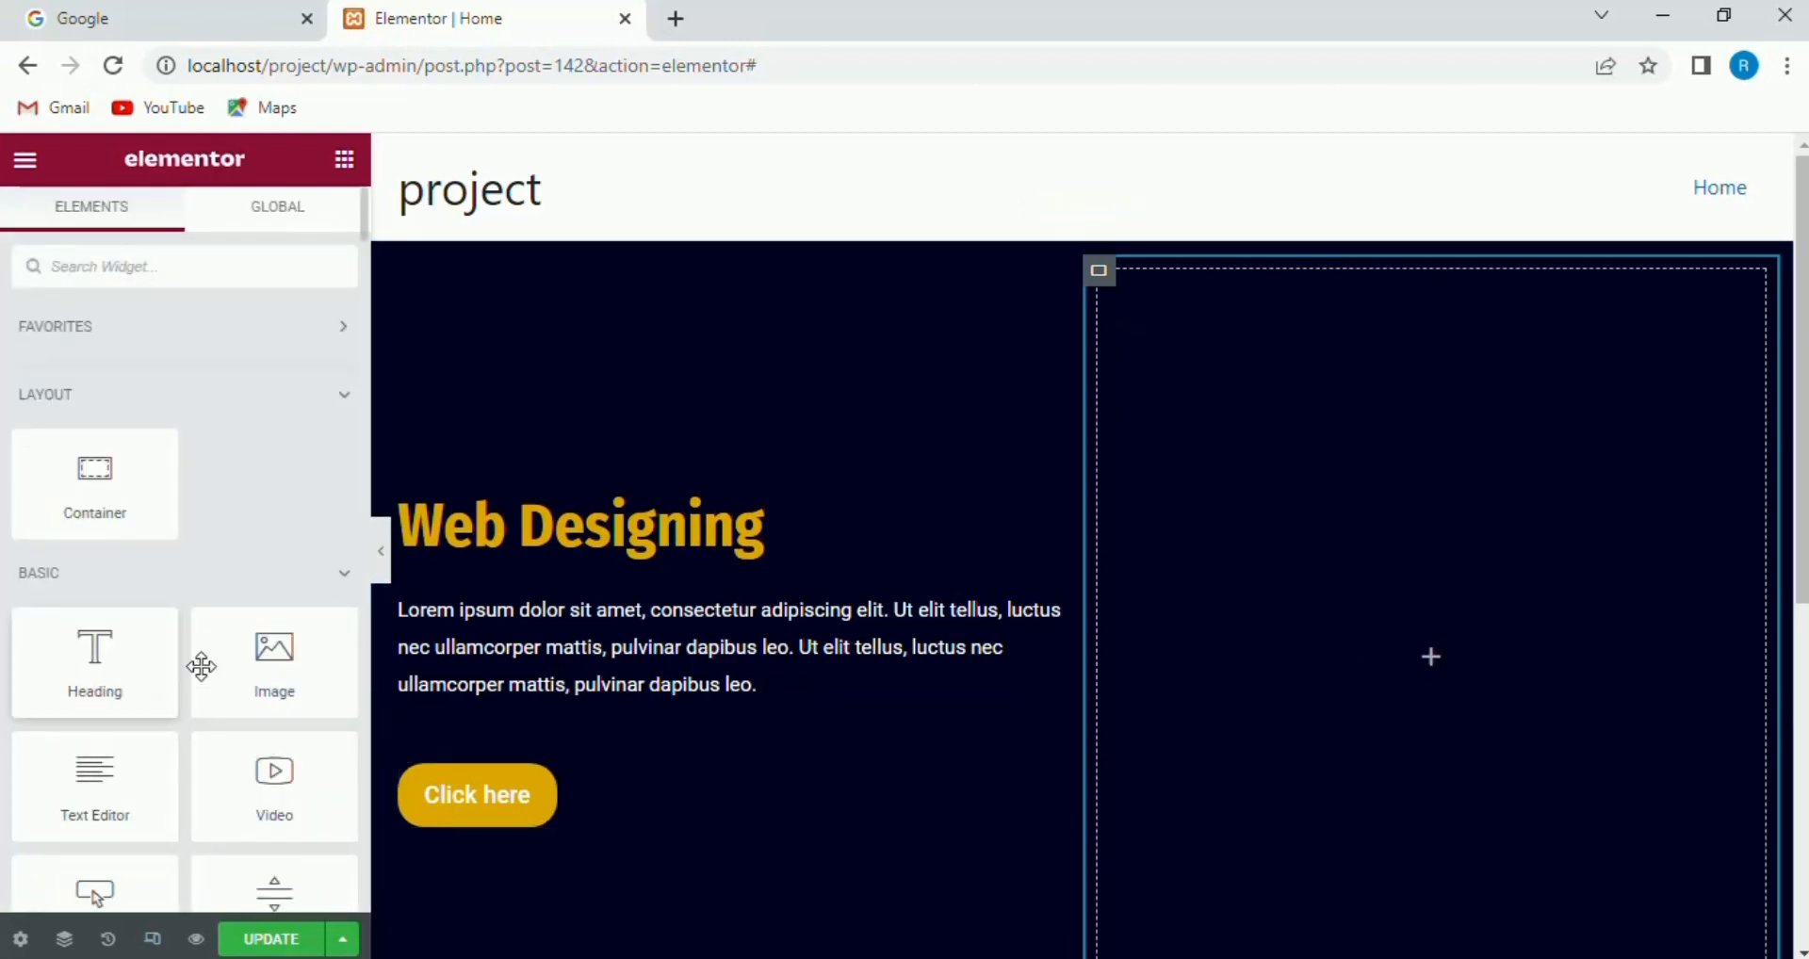
{"action": "left_click_drag", "start_coordinate": [303, 670], "coordinate": [1221, 604]}
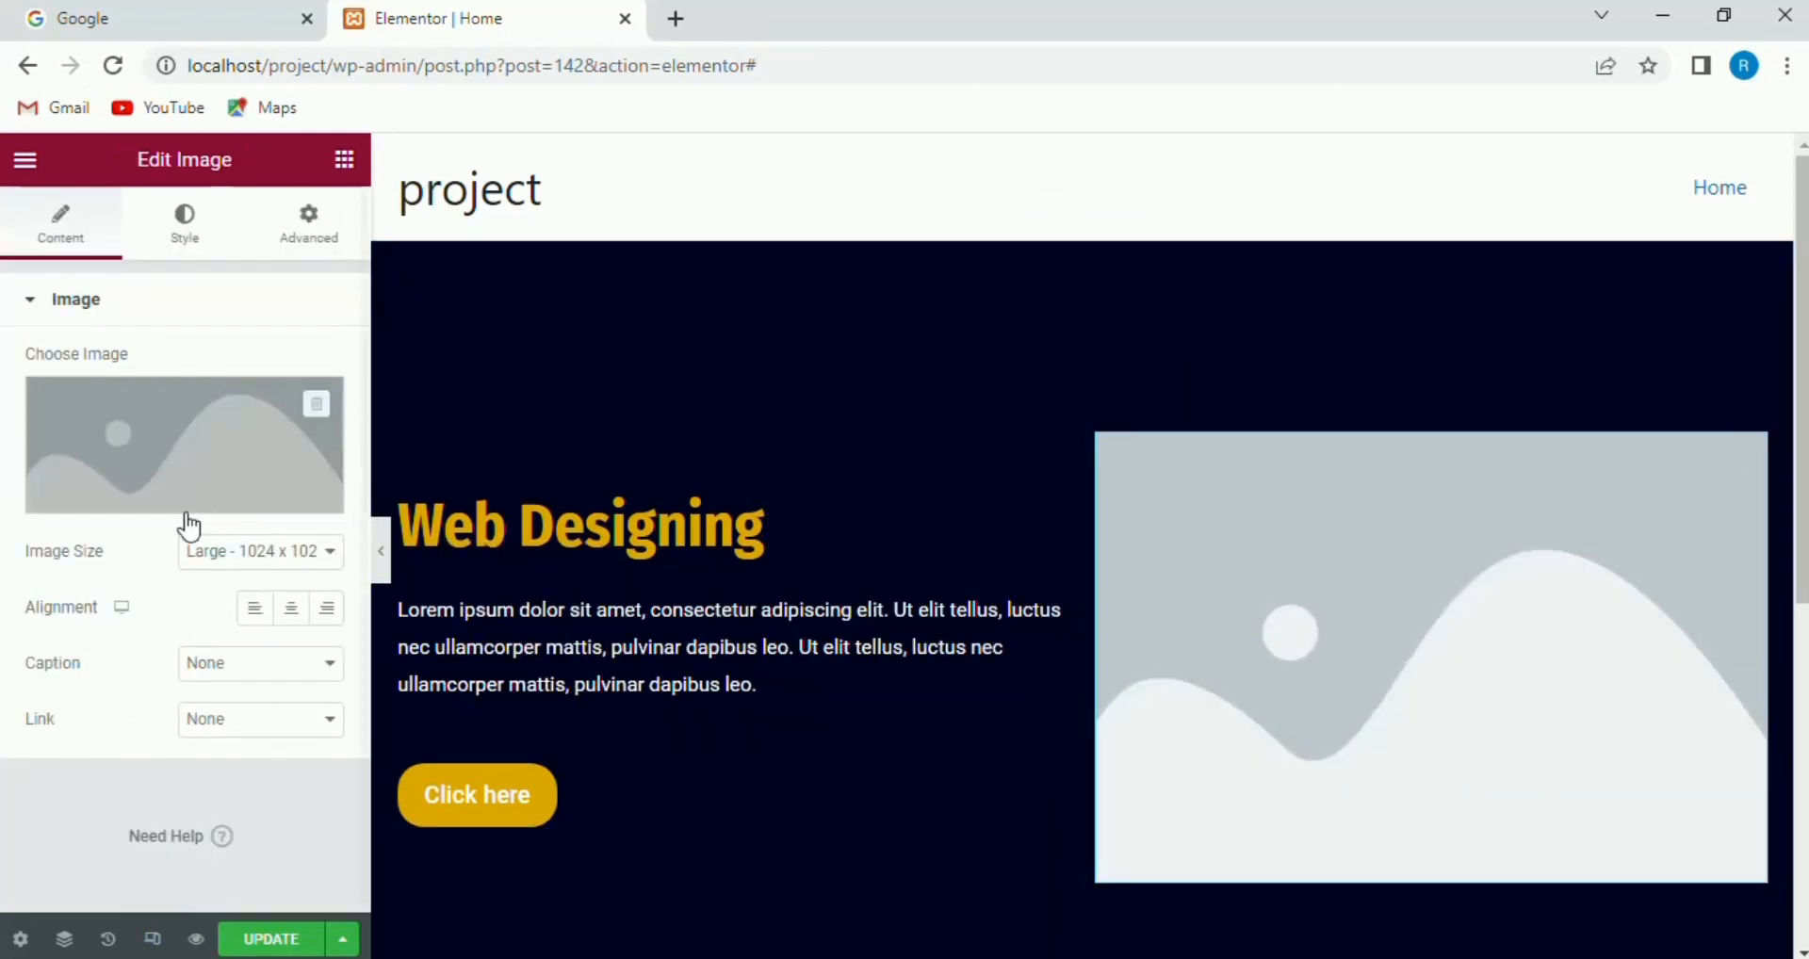
- Insert testimonials-img-2-1.jpg from the Media Library as the image widget's picture
{"action": "left_click", "coordinate": [189, 491]}
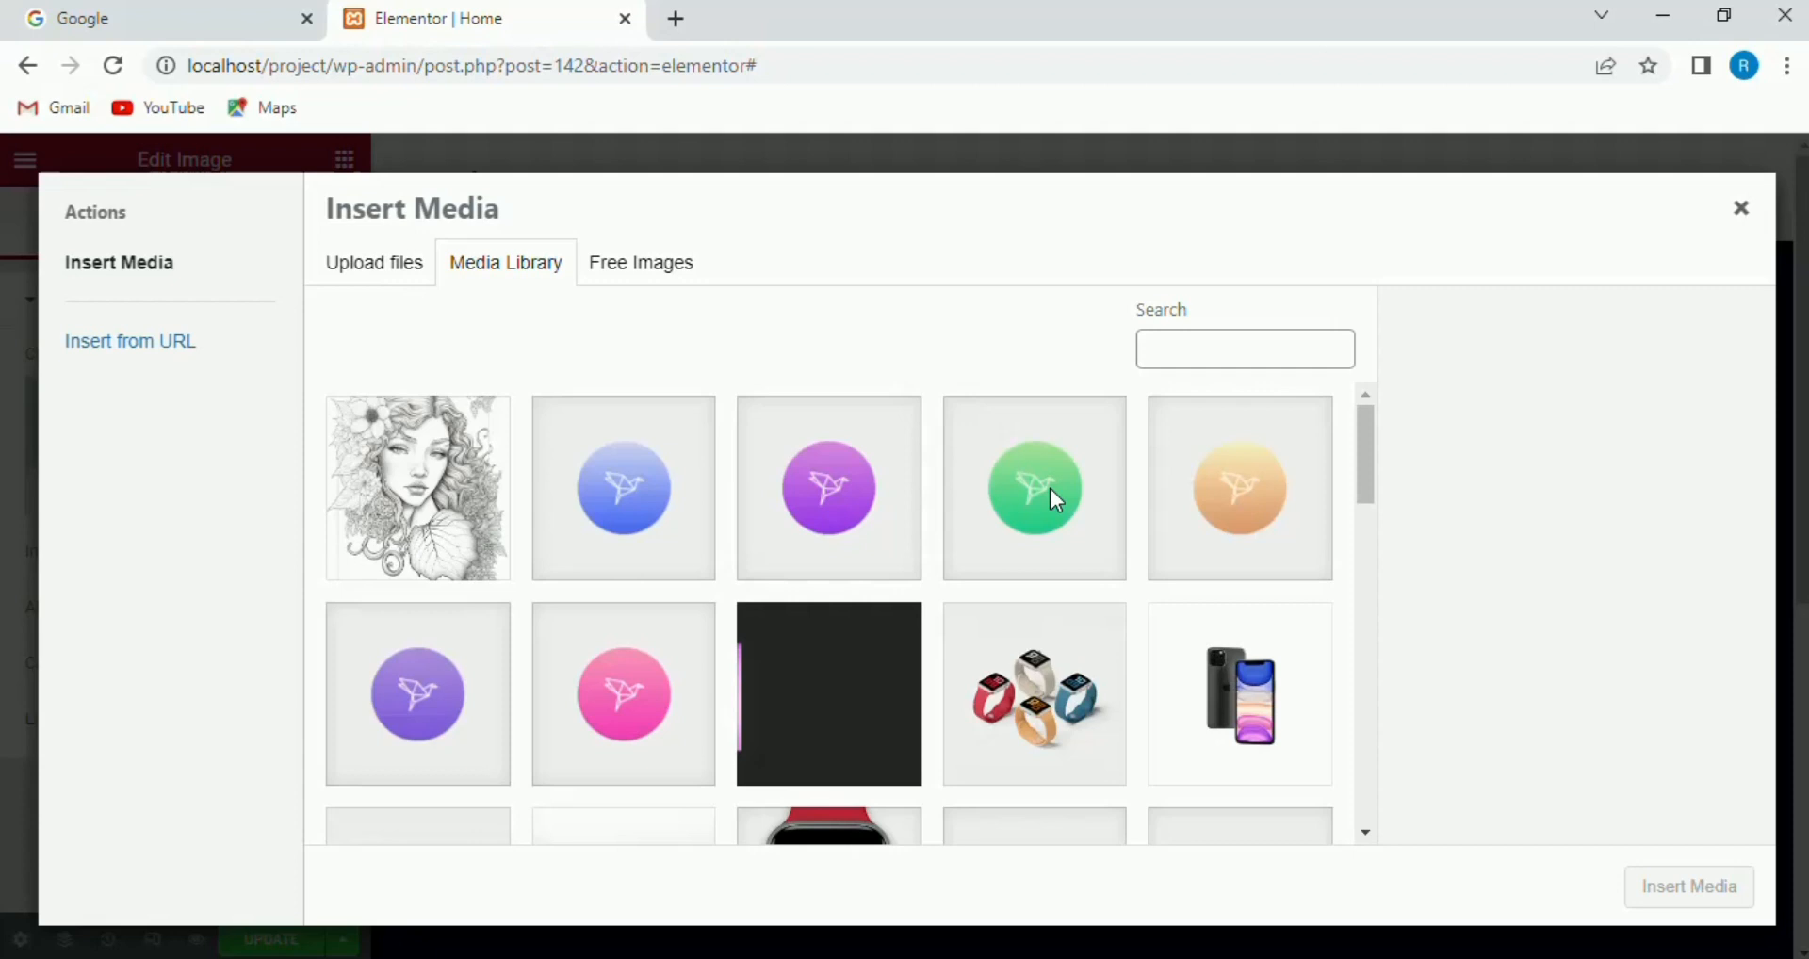
{"action": "left_click_drag", "start_coordinate": [1362, 462], "coordinate": [1344, 592]}
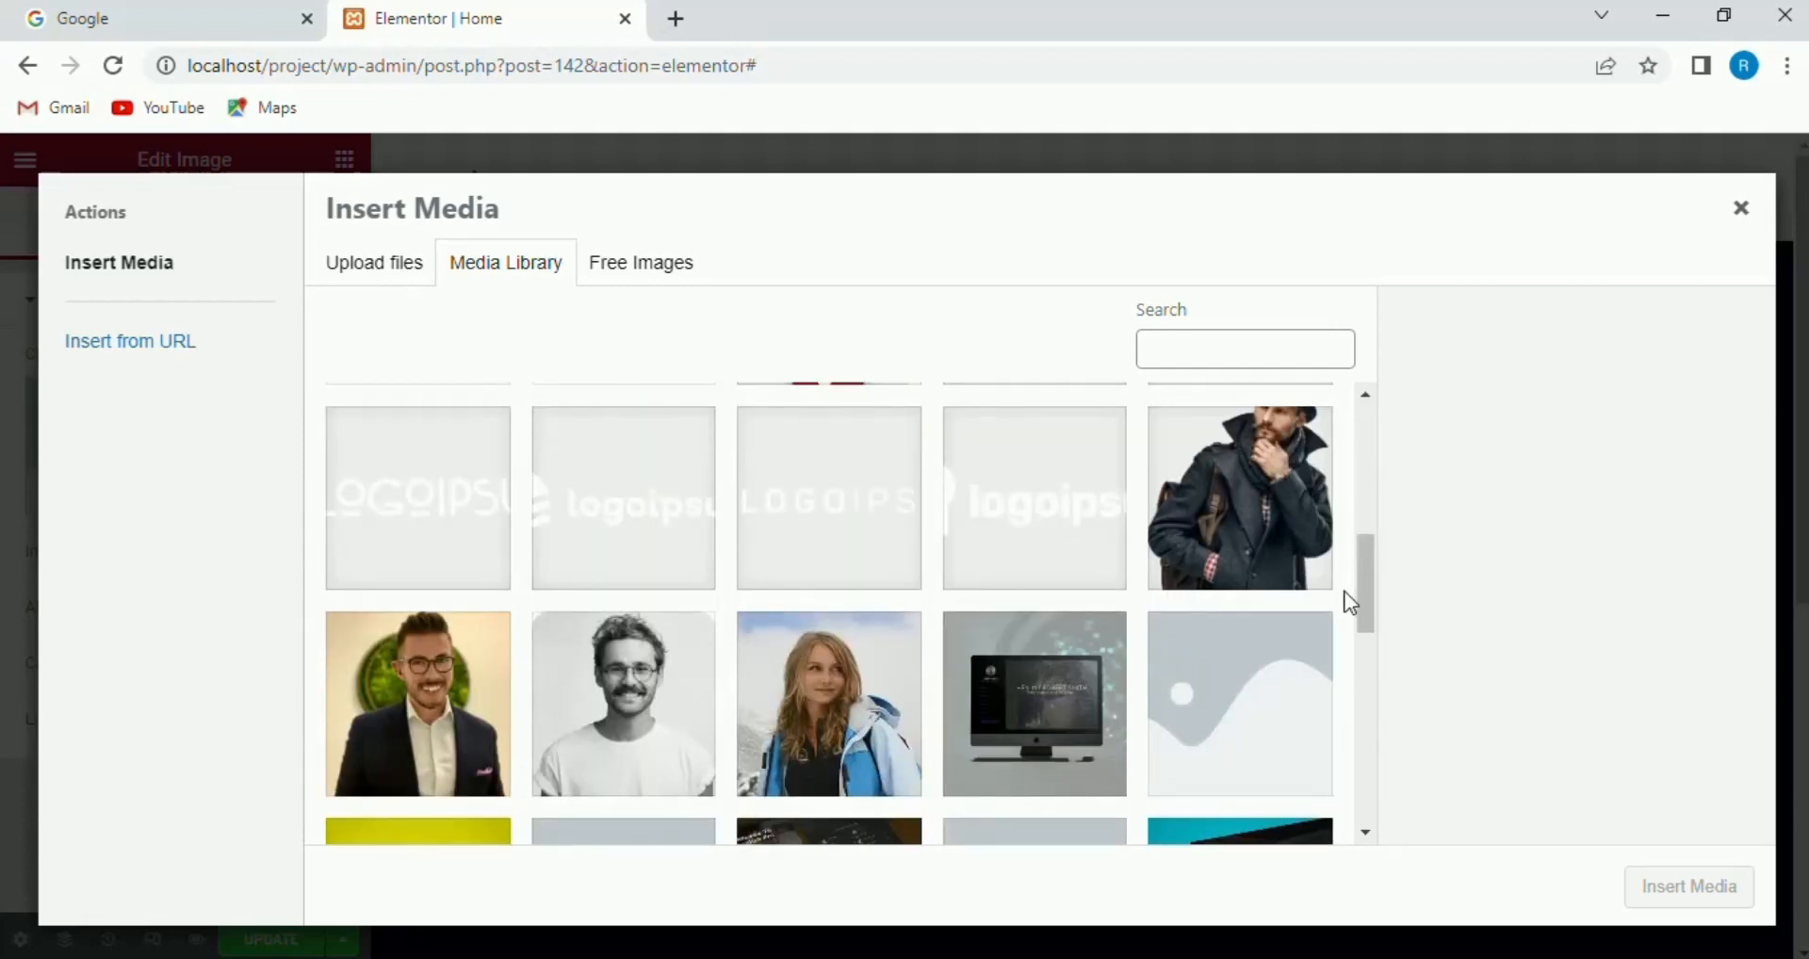
{"action": "left_click", "coordinate": [916, 708]}
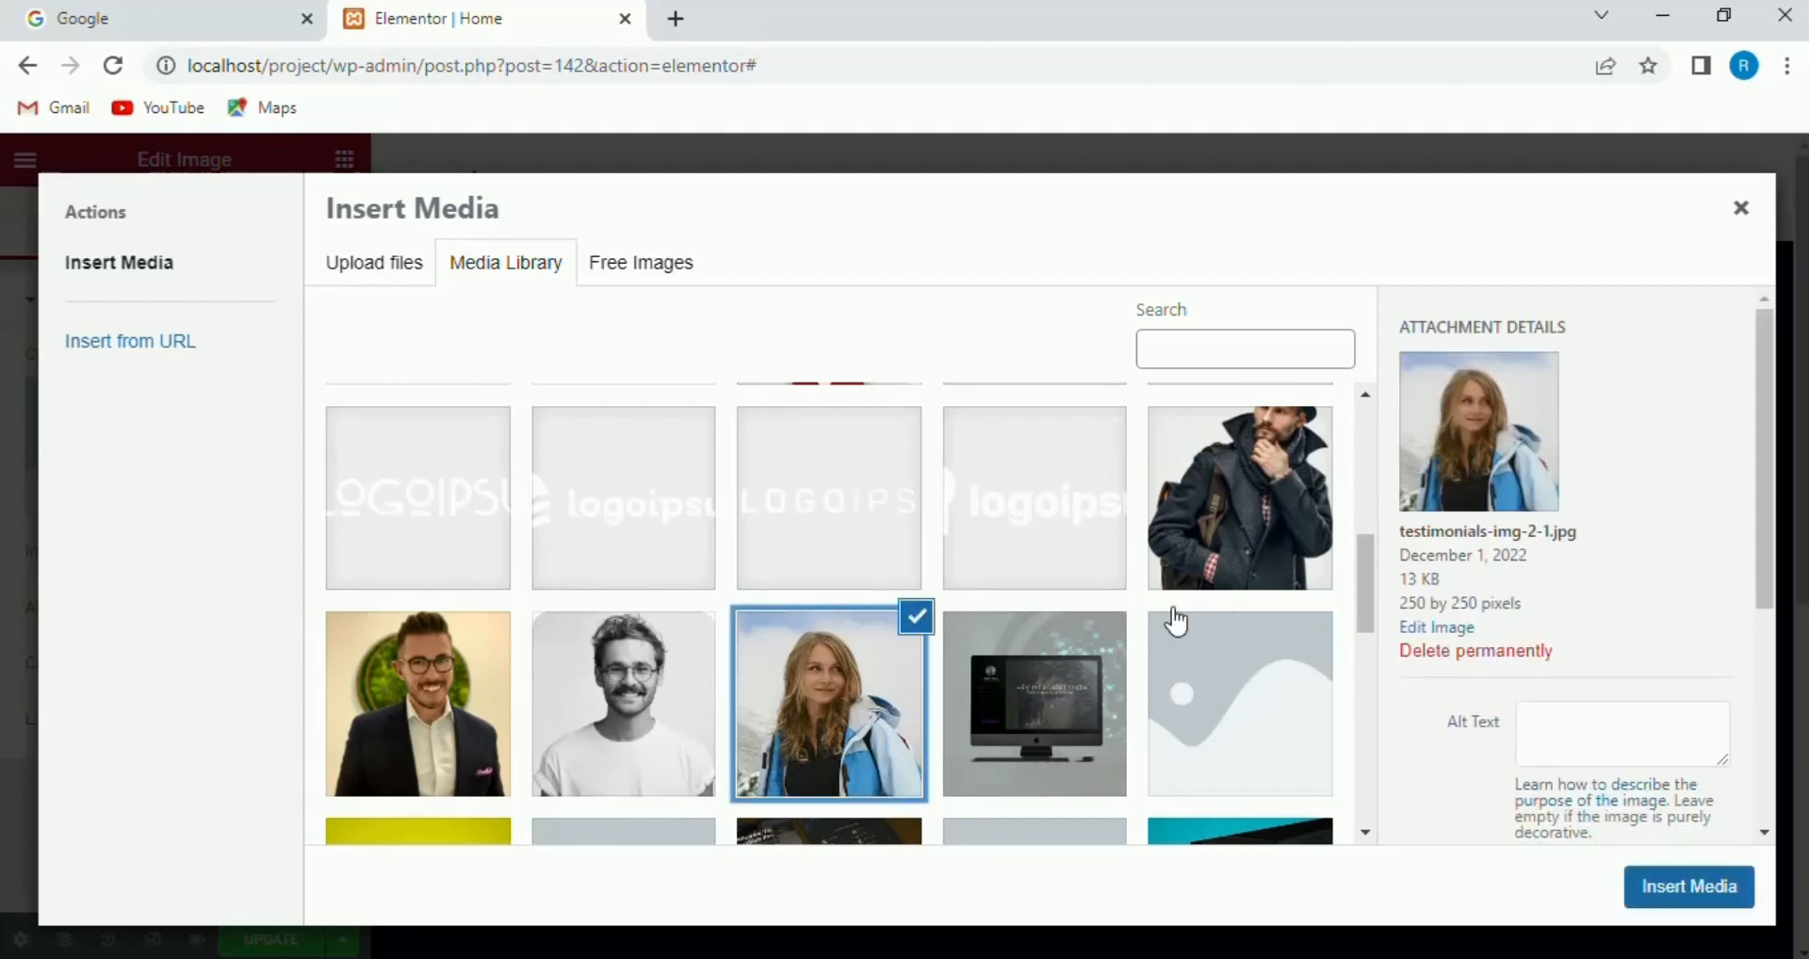
{"action": "left_click", "coordinate": [1693, 887]}
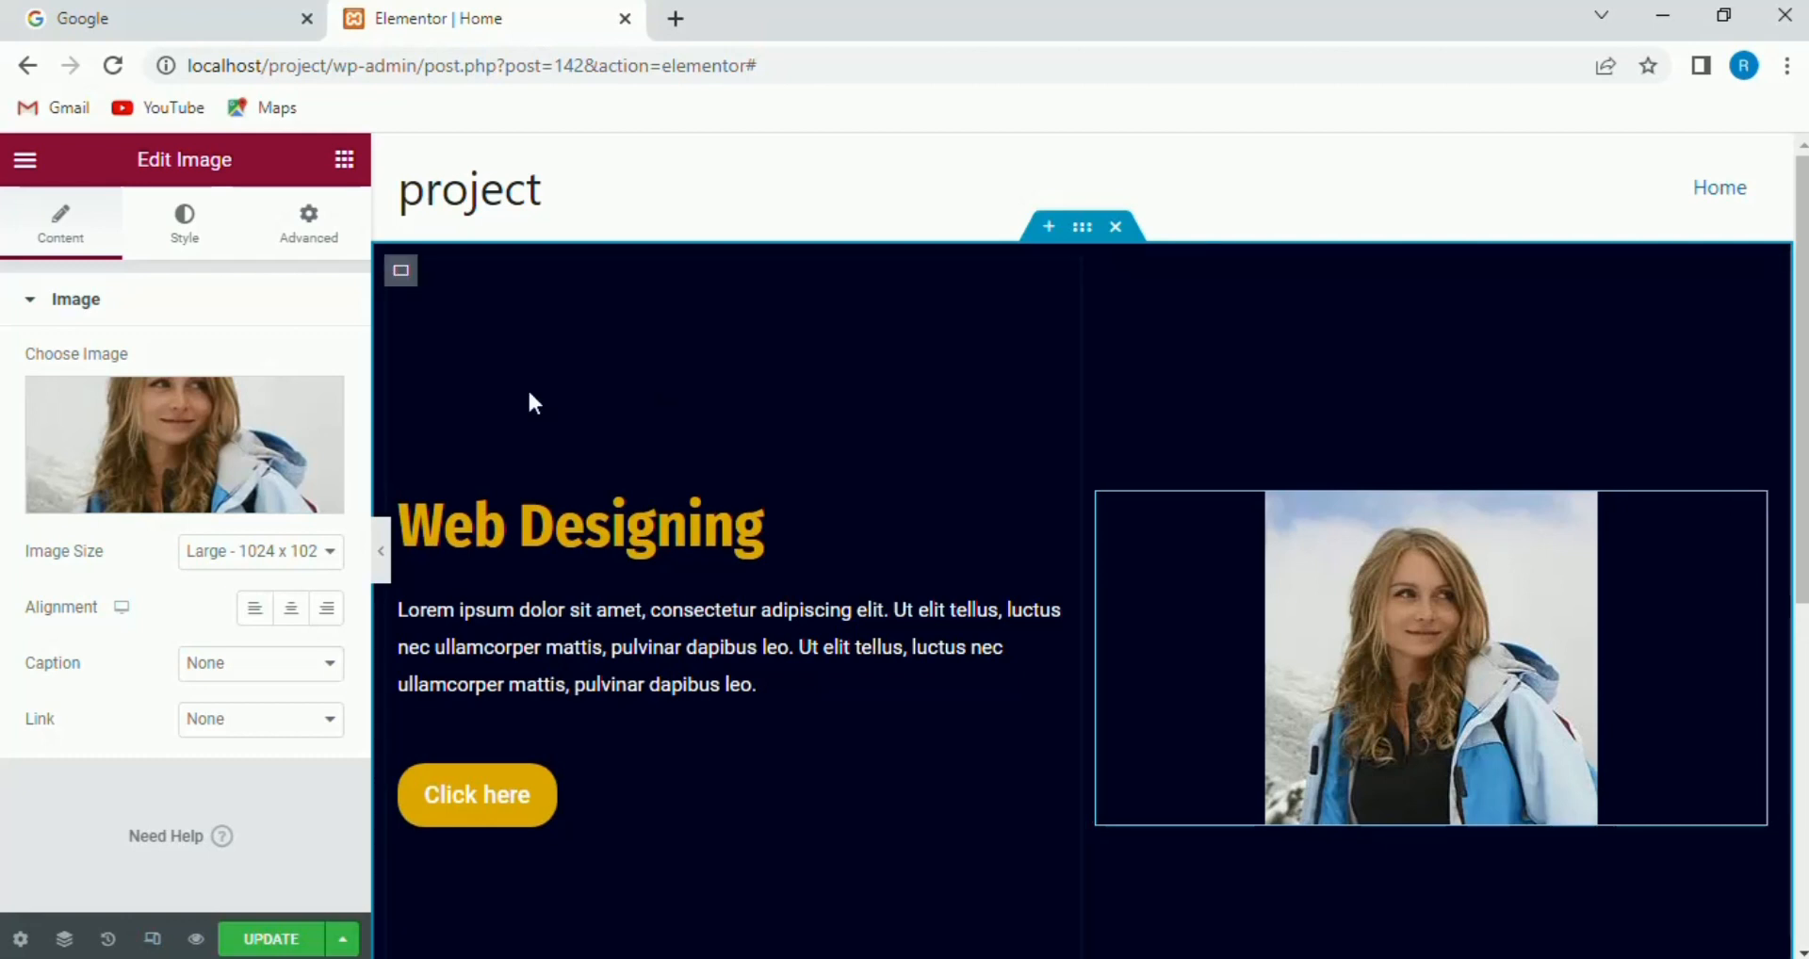
- Set the image's width and height to 350 px each and its object fit to Cover
{"action": "left_click", "coordinate": [186, 231]}
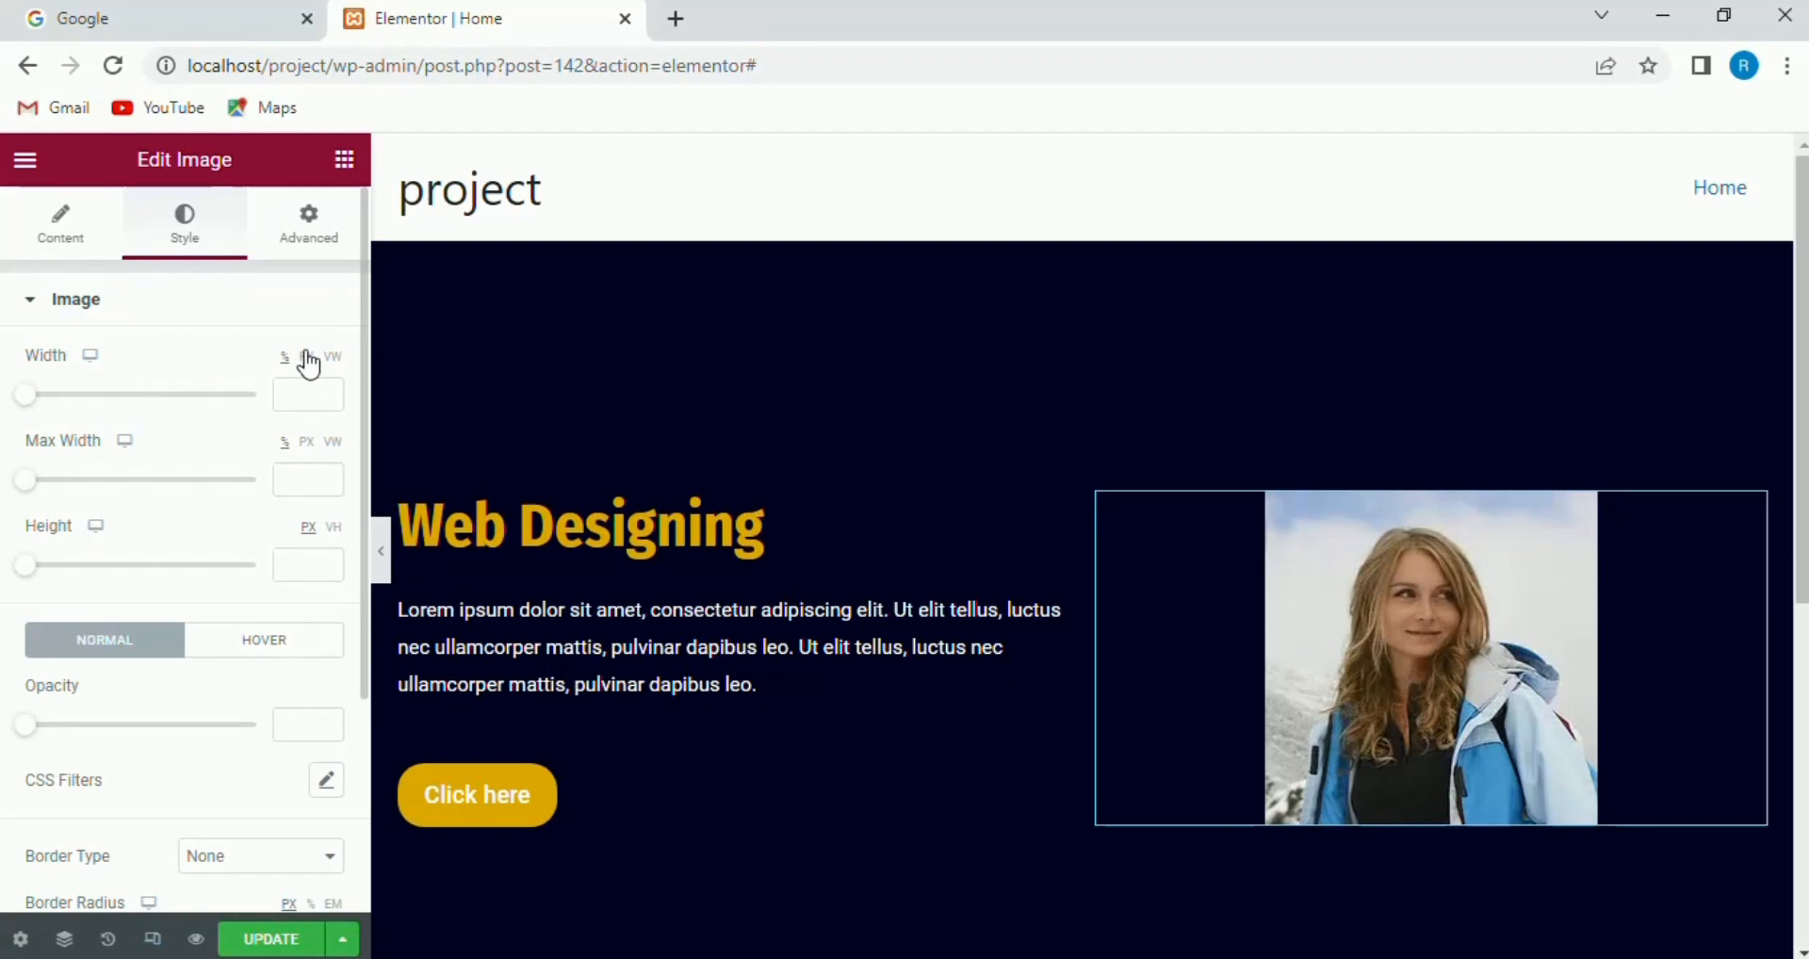
{"action": "left_click", "coordinate": [289, 385]}
{"action": "type", "text": "350"}
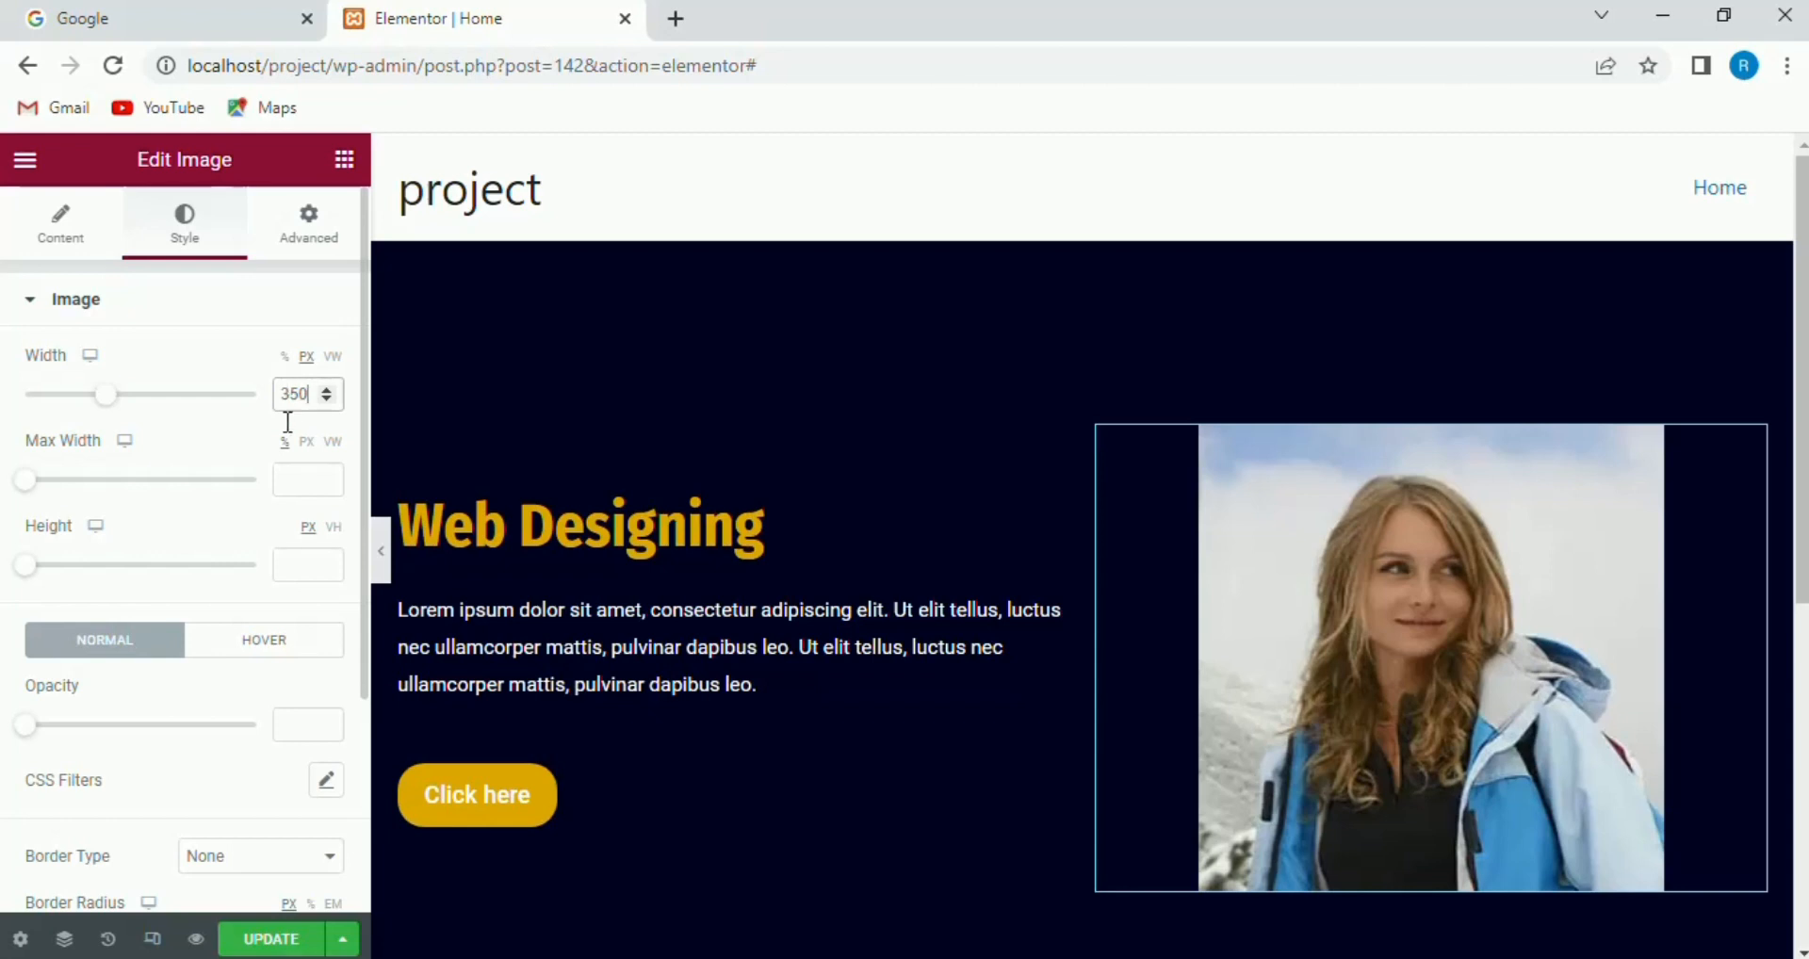
{"action": "left_click", "coordinate": [289, 559]}
{"action": "type", "text": "350"}
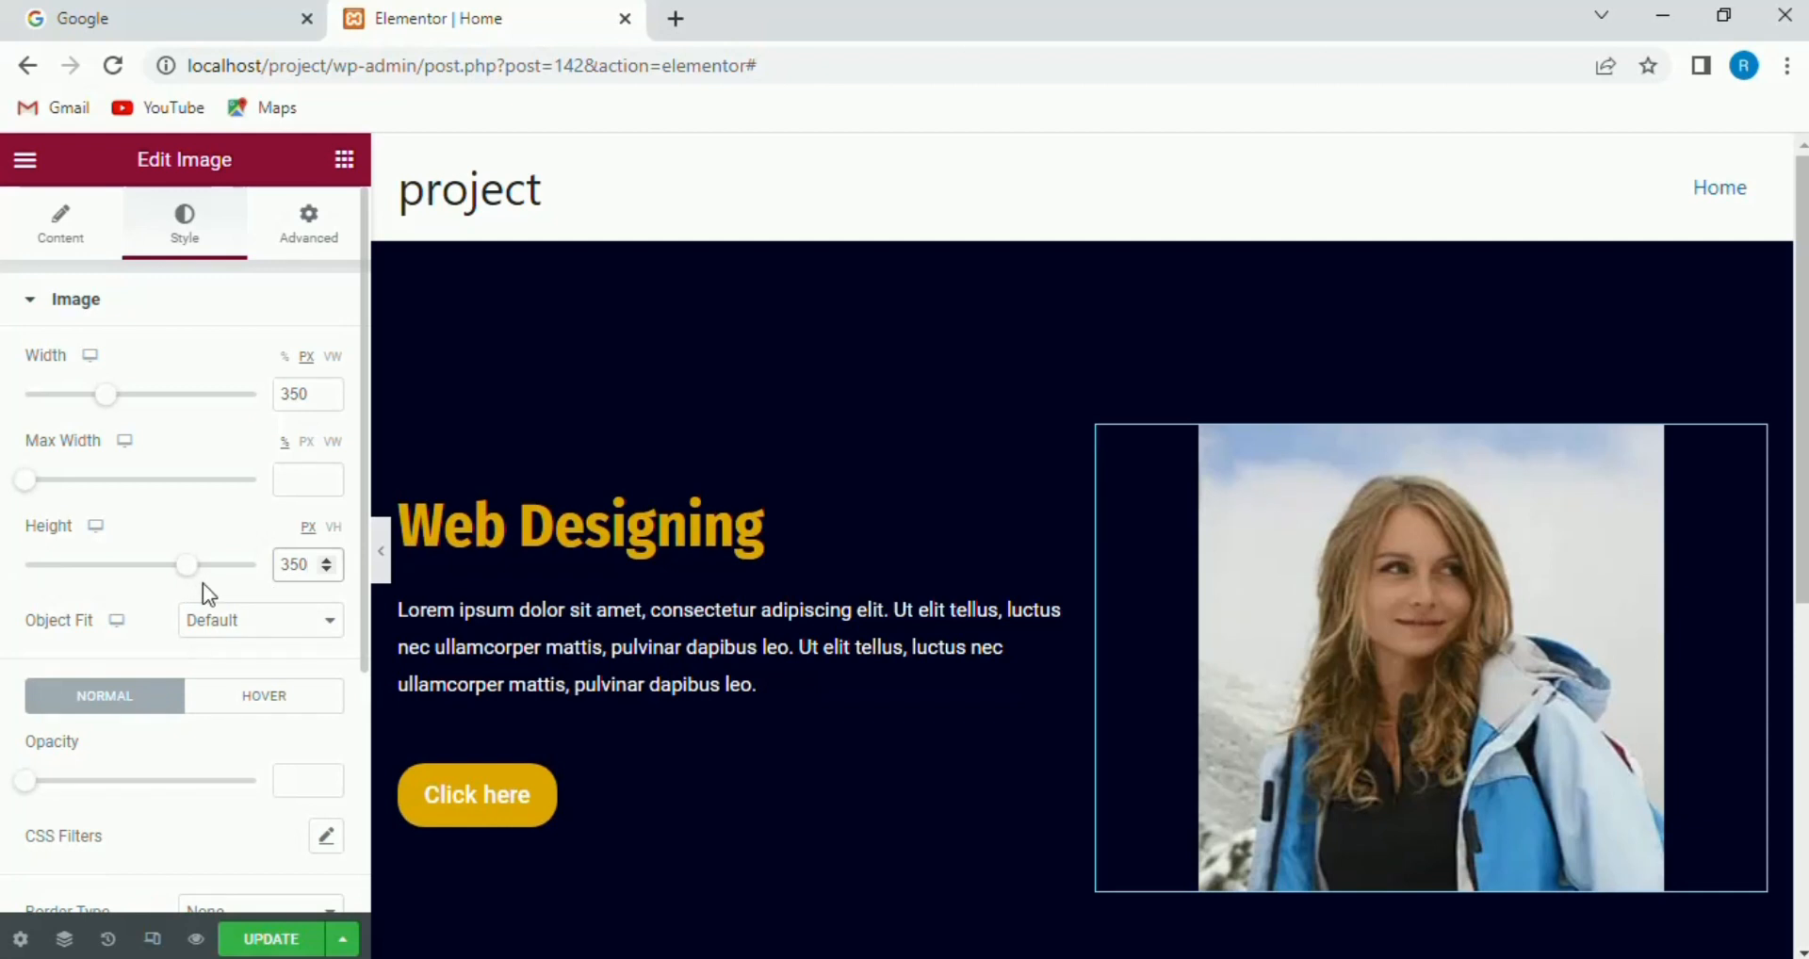
{"action": "left_click", "coordinate": [267, 621]}
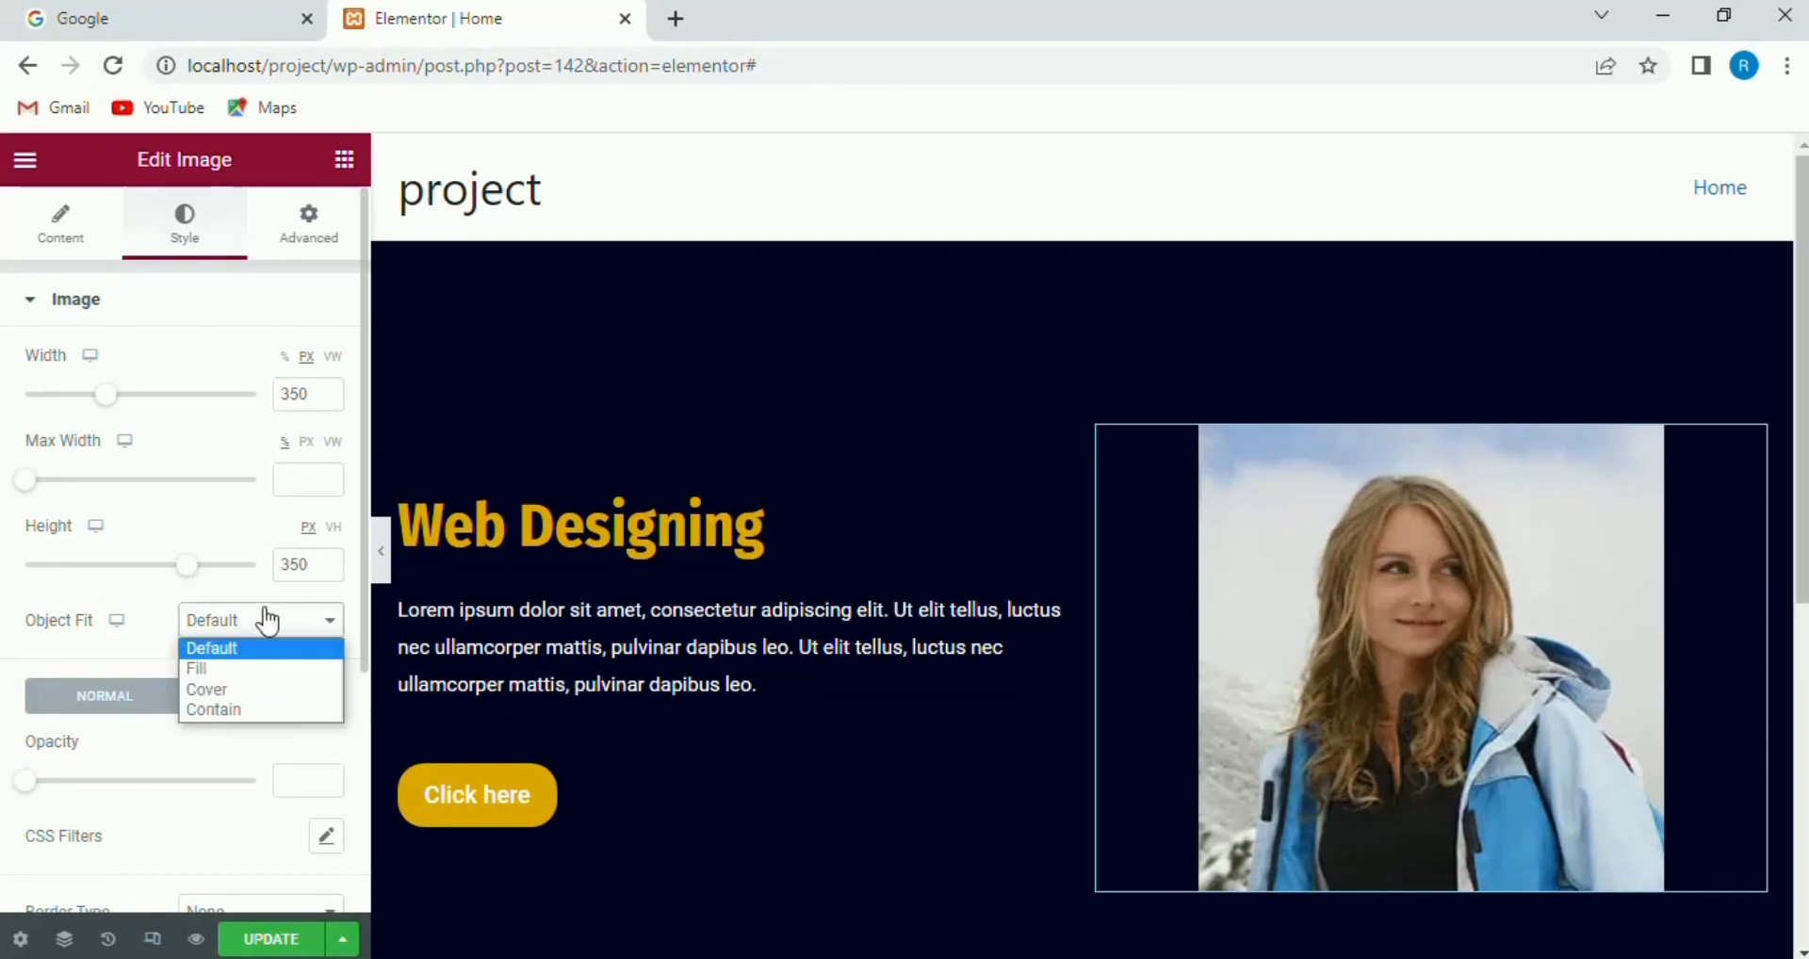
{"action": "left_click", "coordinate": [202, 691]}
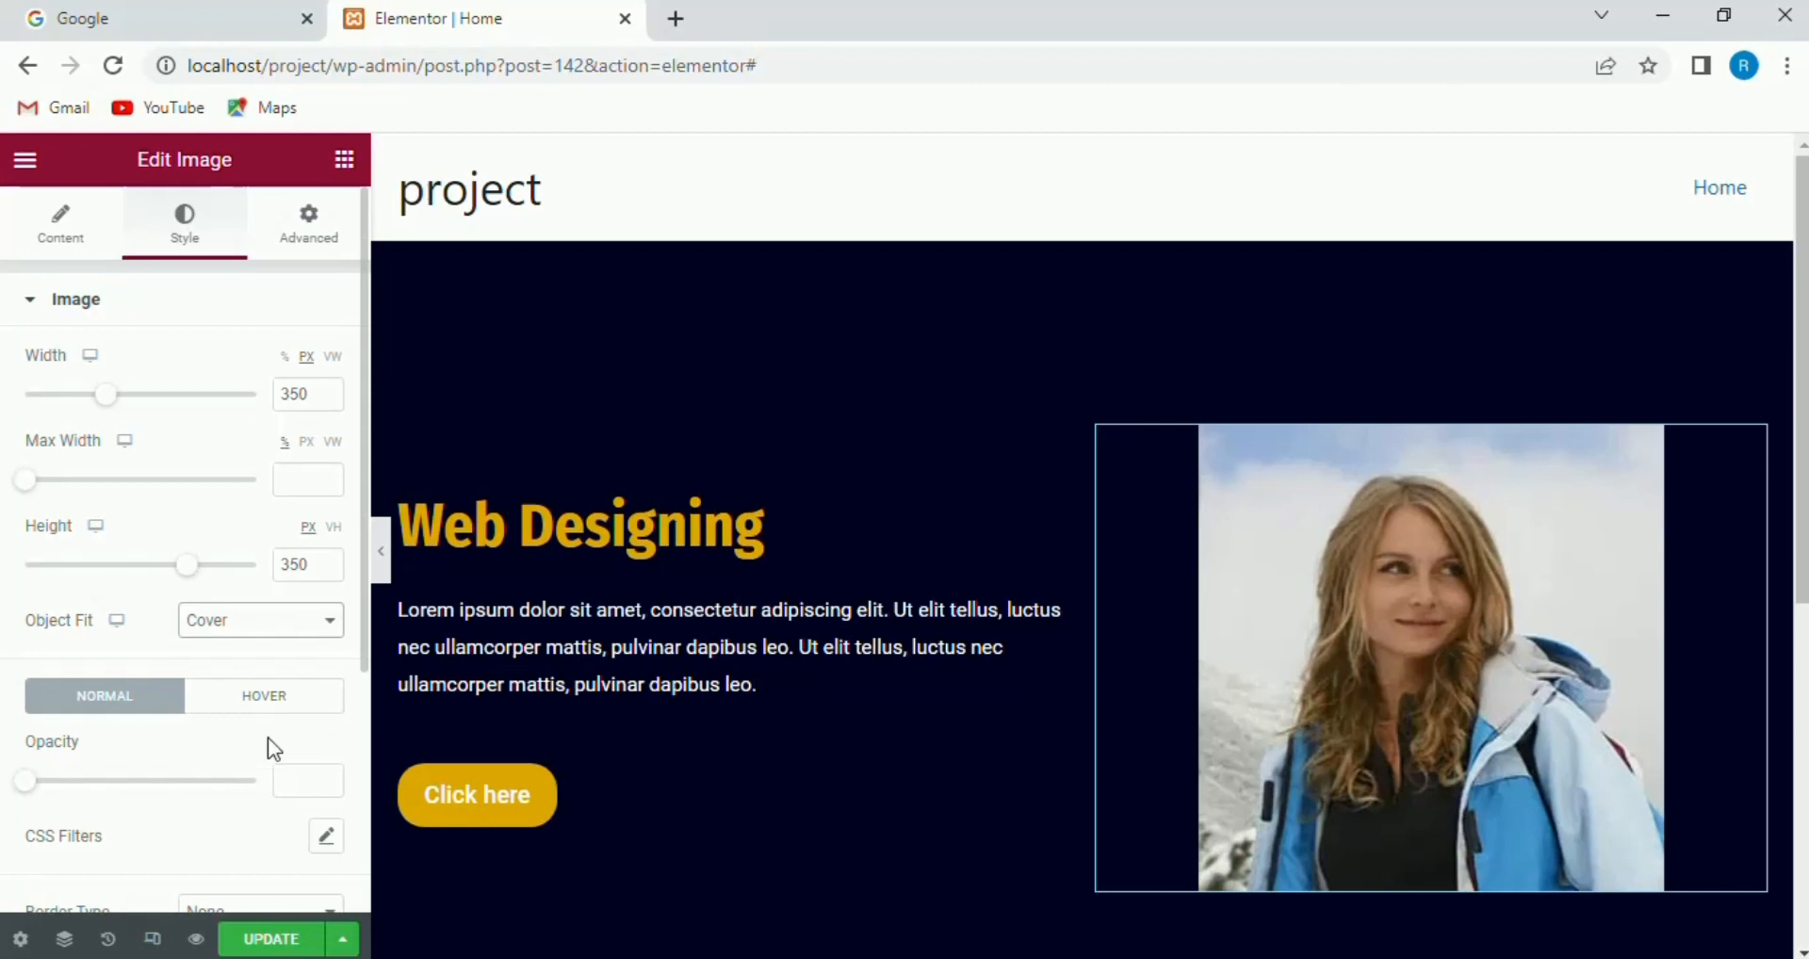
- Round the image into a circle with a border radius of 50% on all linked corners
{"action": "scroll", "coordinate": [220, 835], "scroll_direction": "down", "scroll_amount": 4}
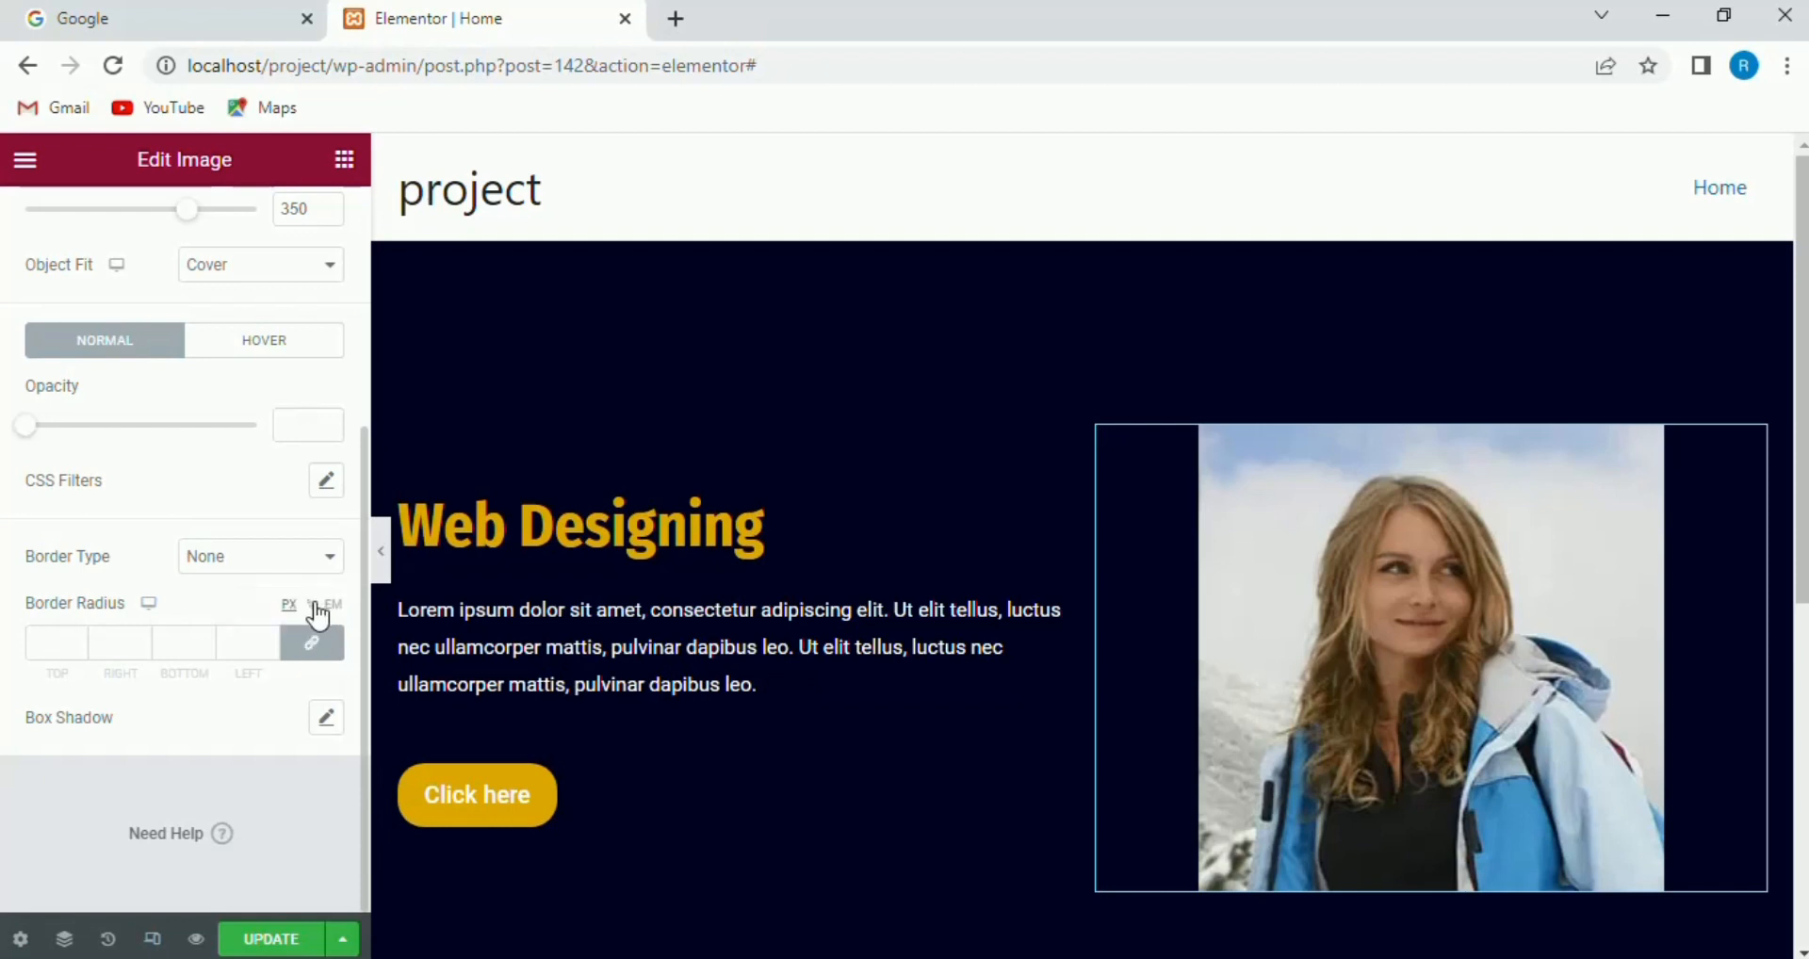
{"action": "left_click", "coordinate": [58, 641]}
{"action": "type", "text": "50"}
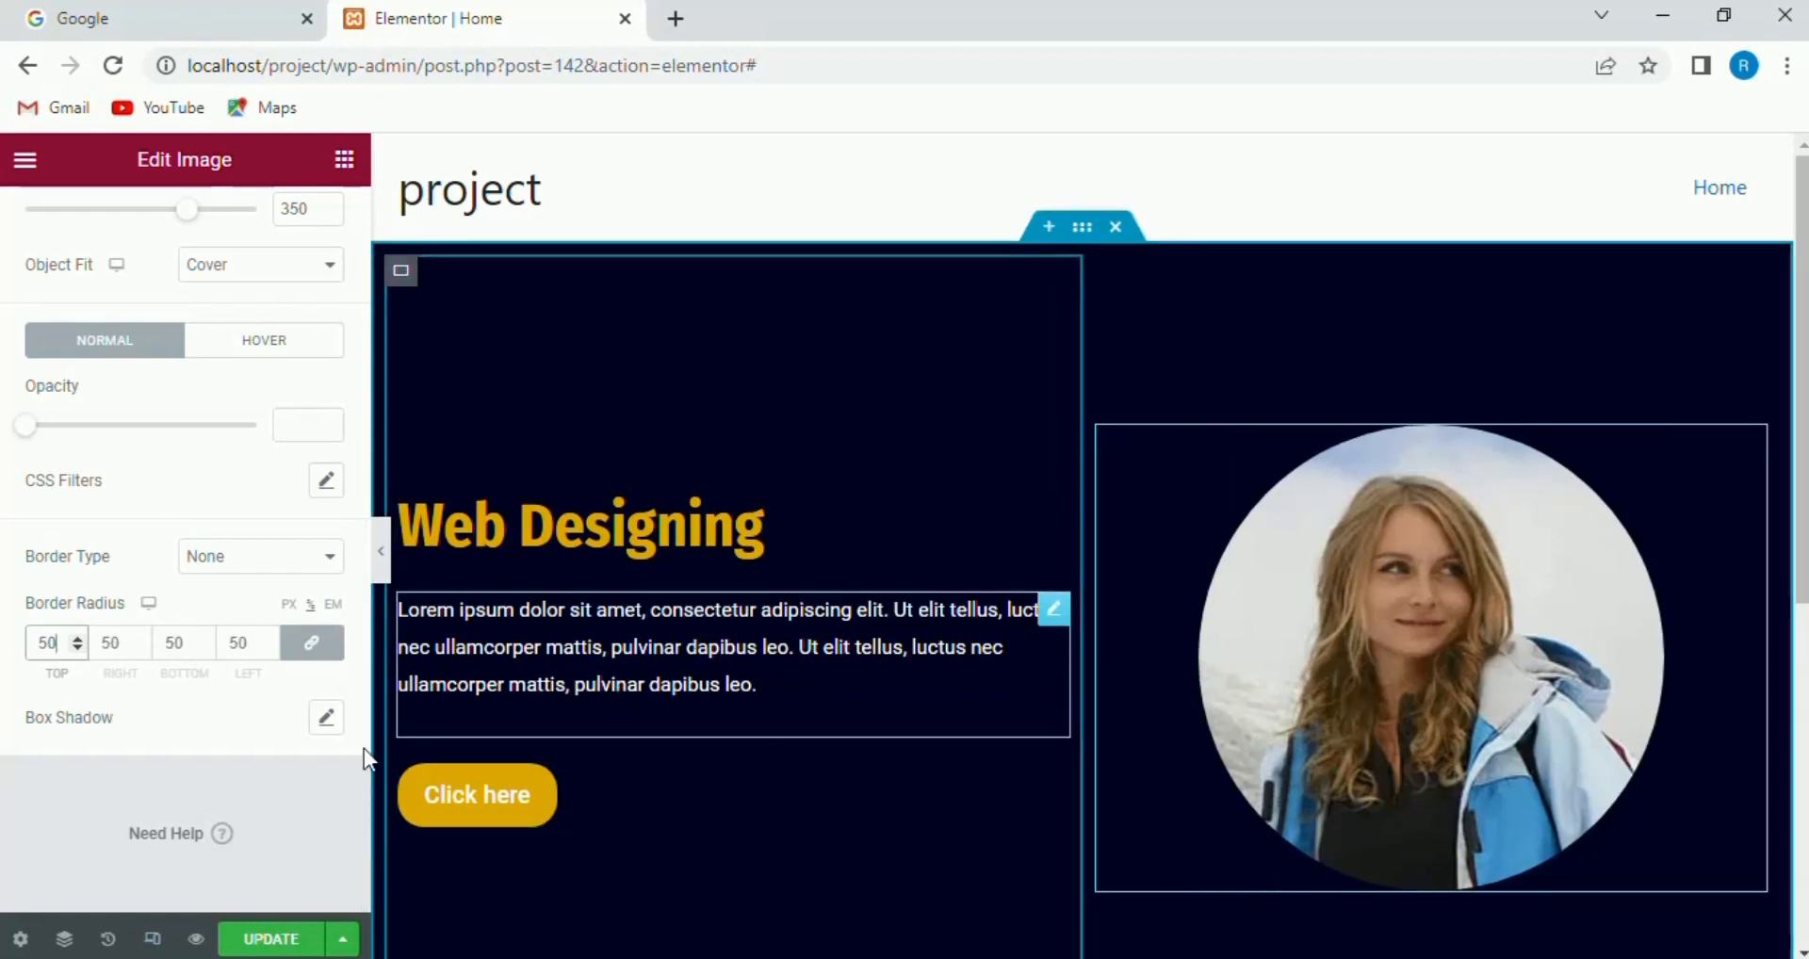
{"action": "left_click", "coordinate": [189, 727]}
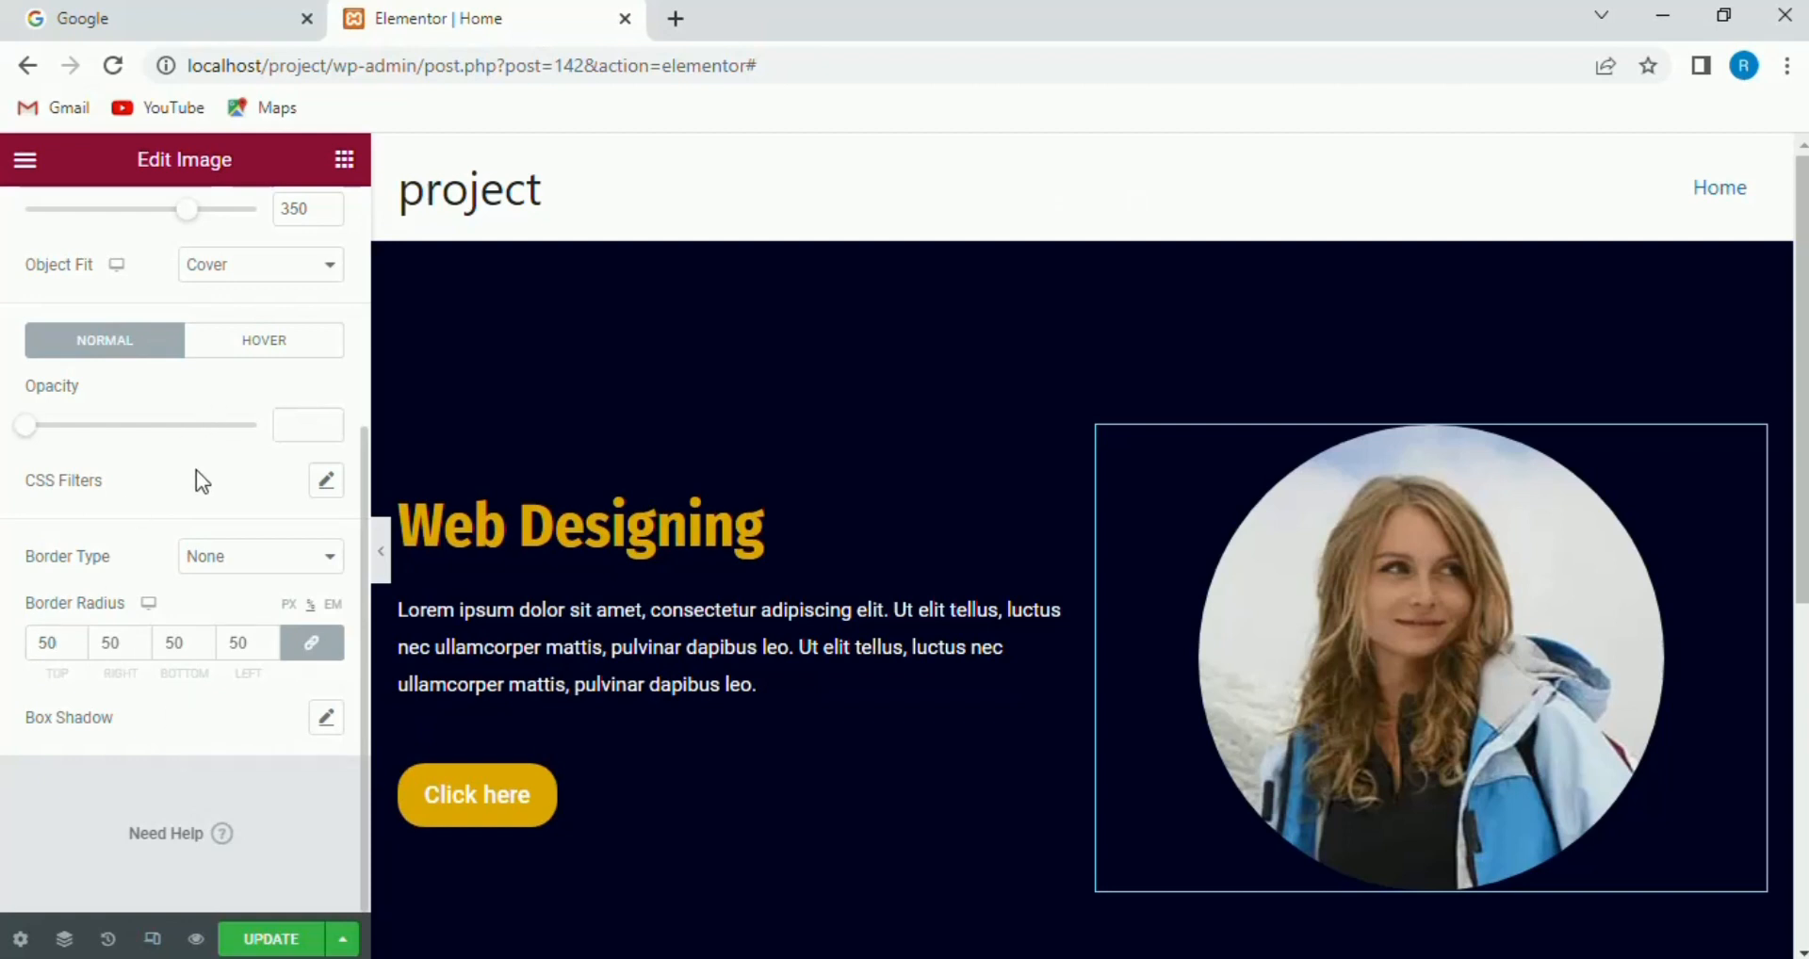
{"action": "scroll", "coordinate": [197, 474], "scroll_direction": "up", "scroll_amount": 4}
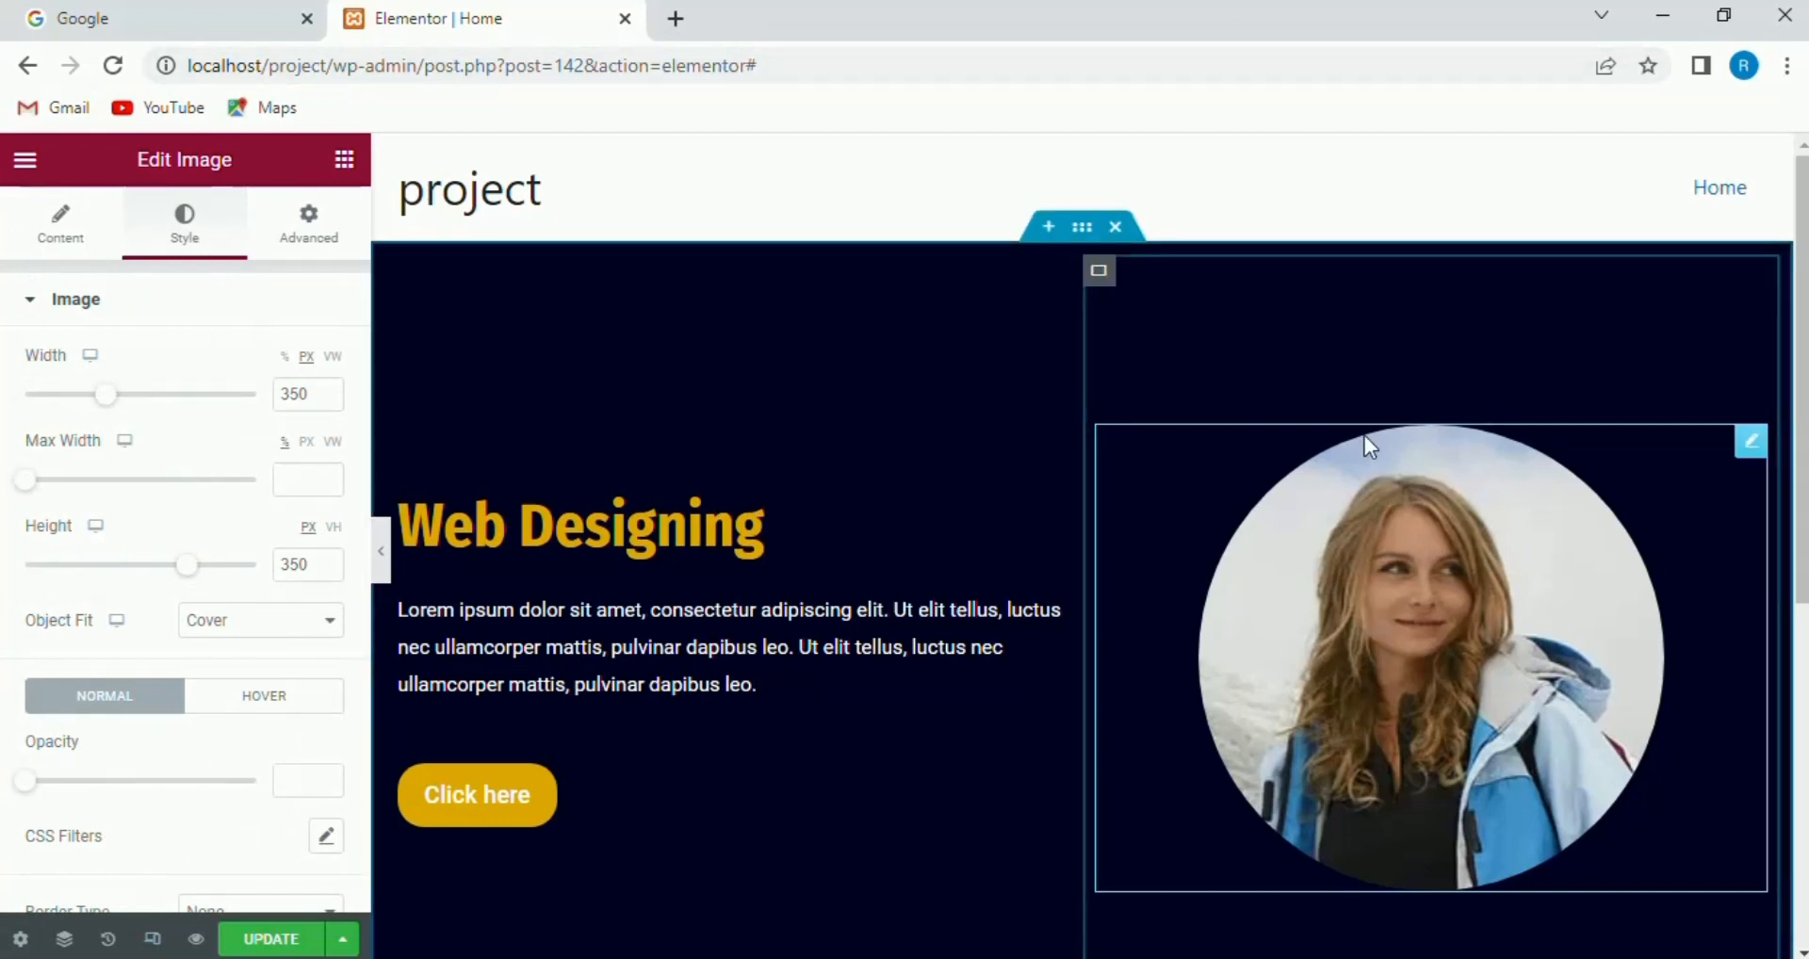
- Switch to YouTube in a new browser tab and search for "how to make stunning portfolio"
{"action": "left_click", "coordinate": [677, 19]}
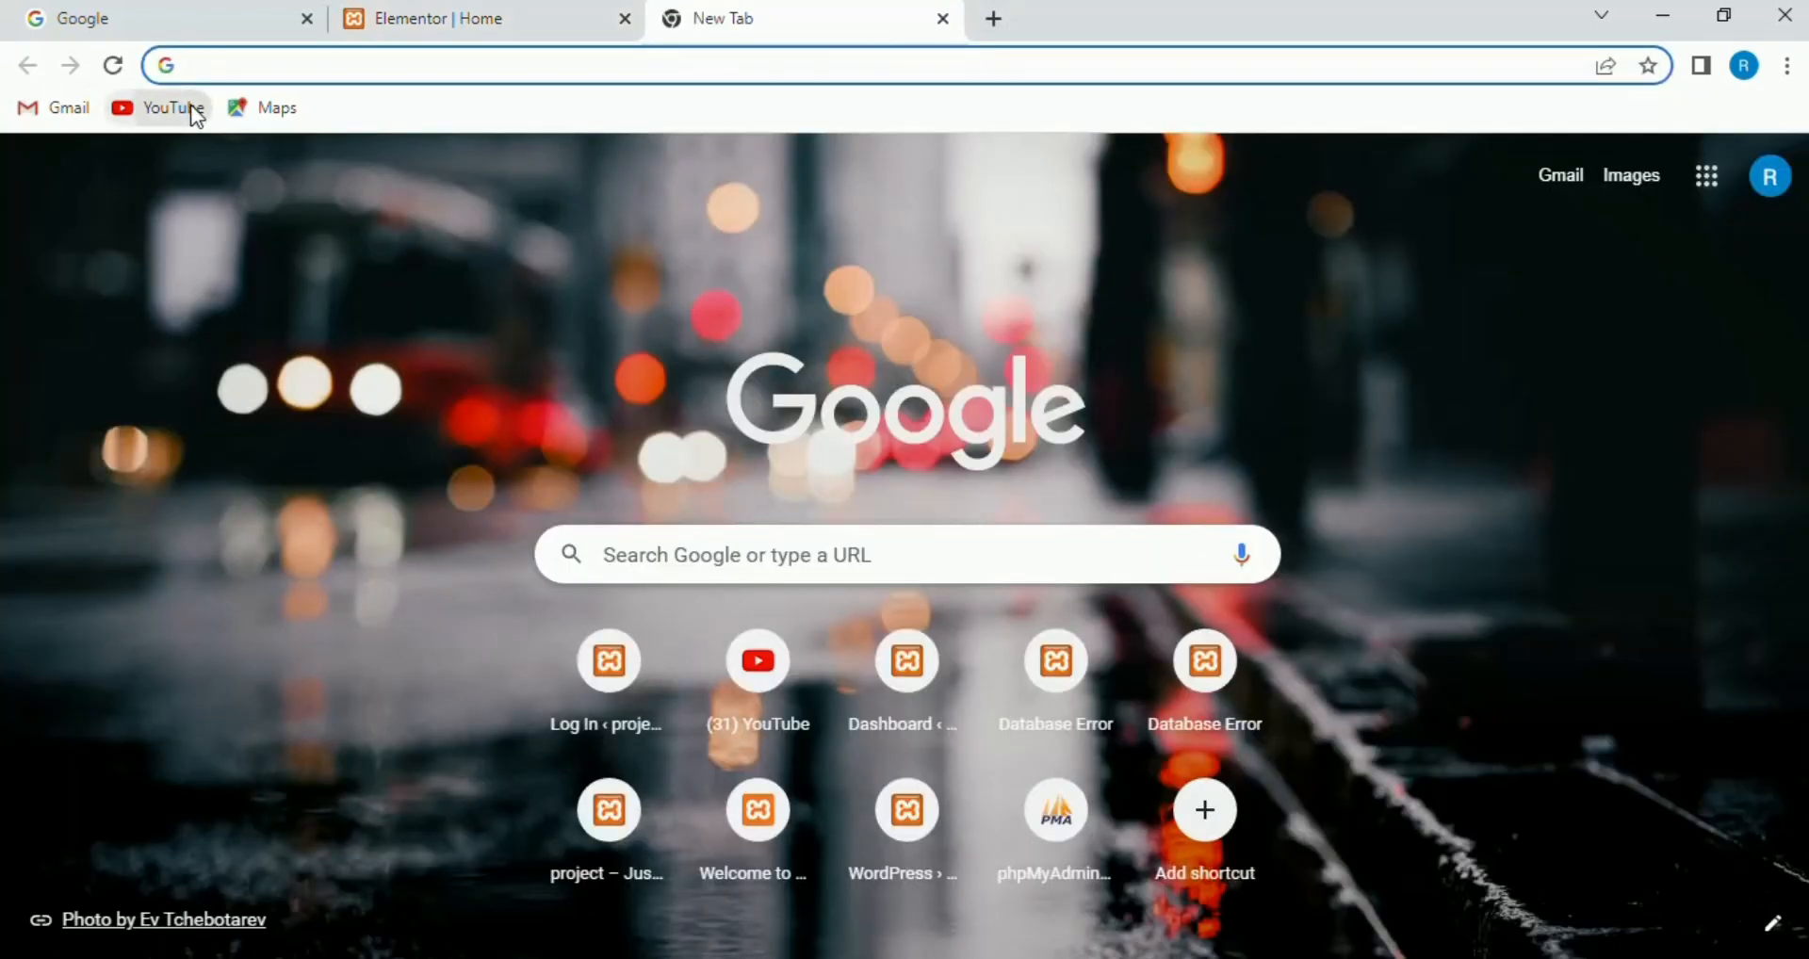
{"action": "left_click", "coordinate": [120, 111]}
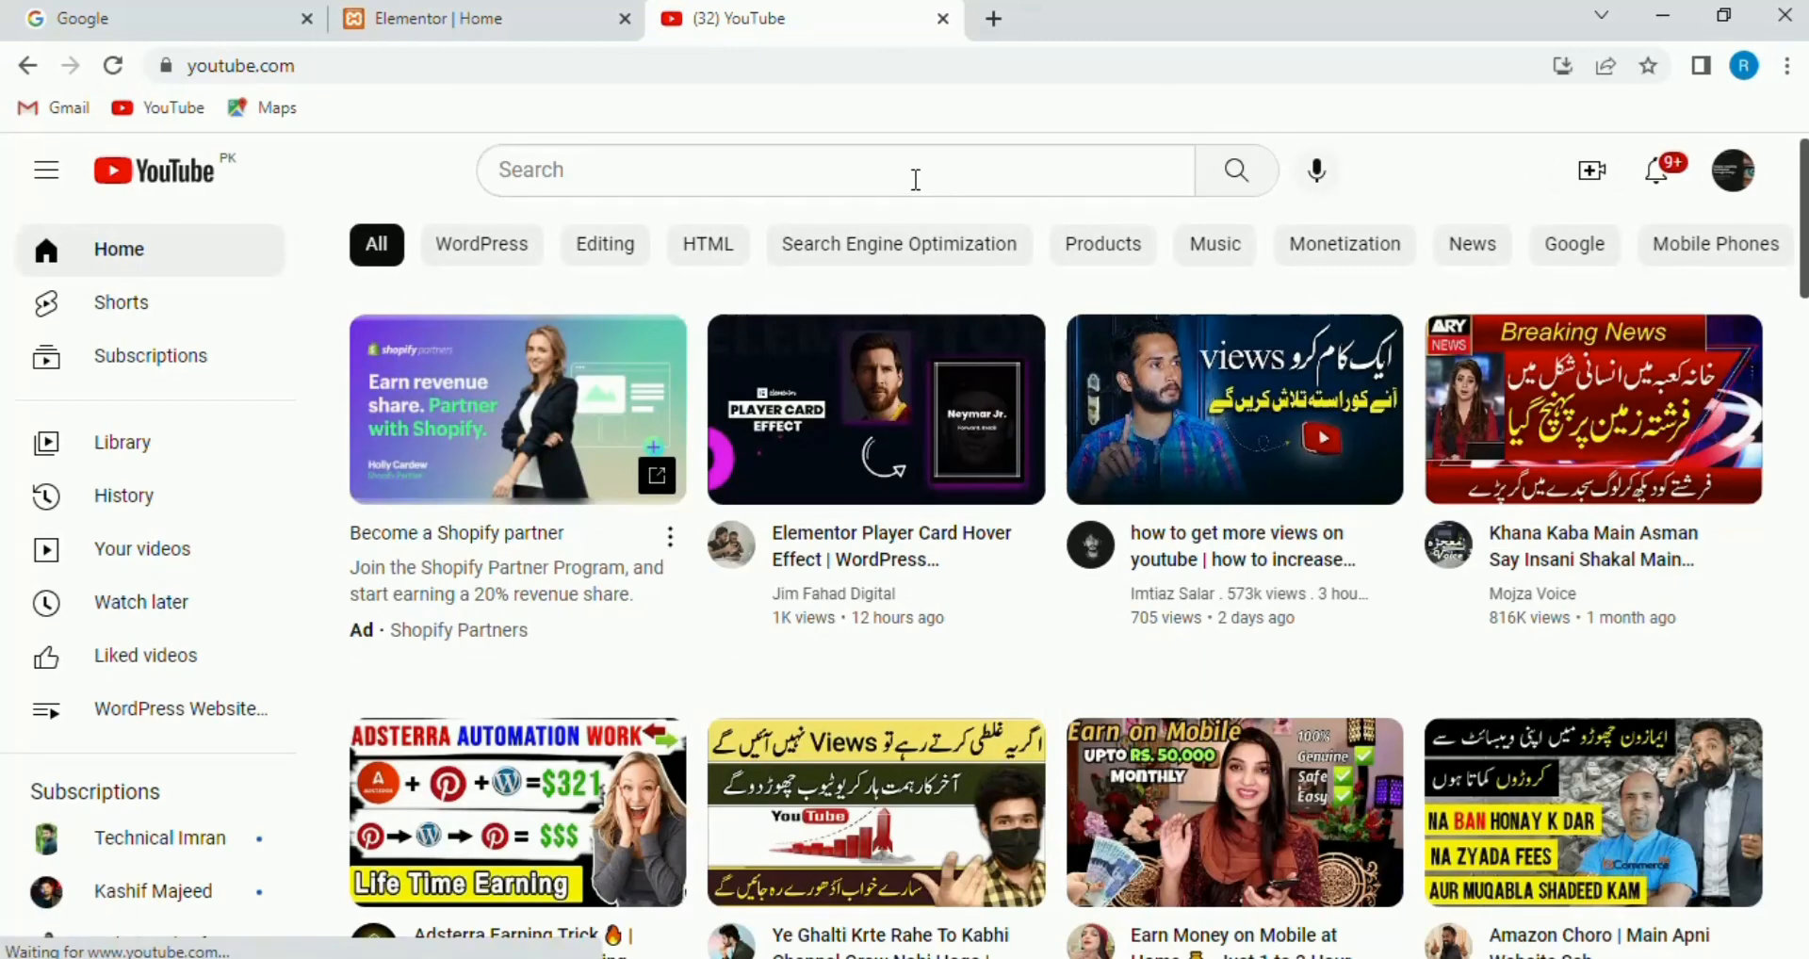
{"action": "left_click", "coordinate": [916, 179]}
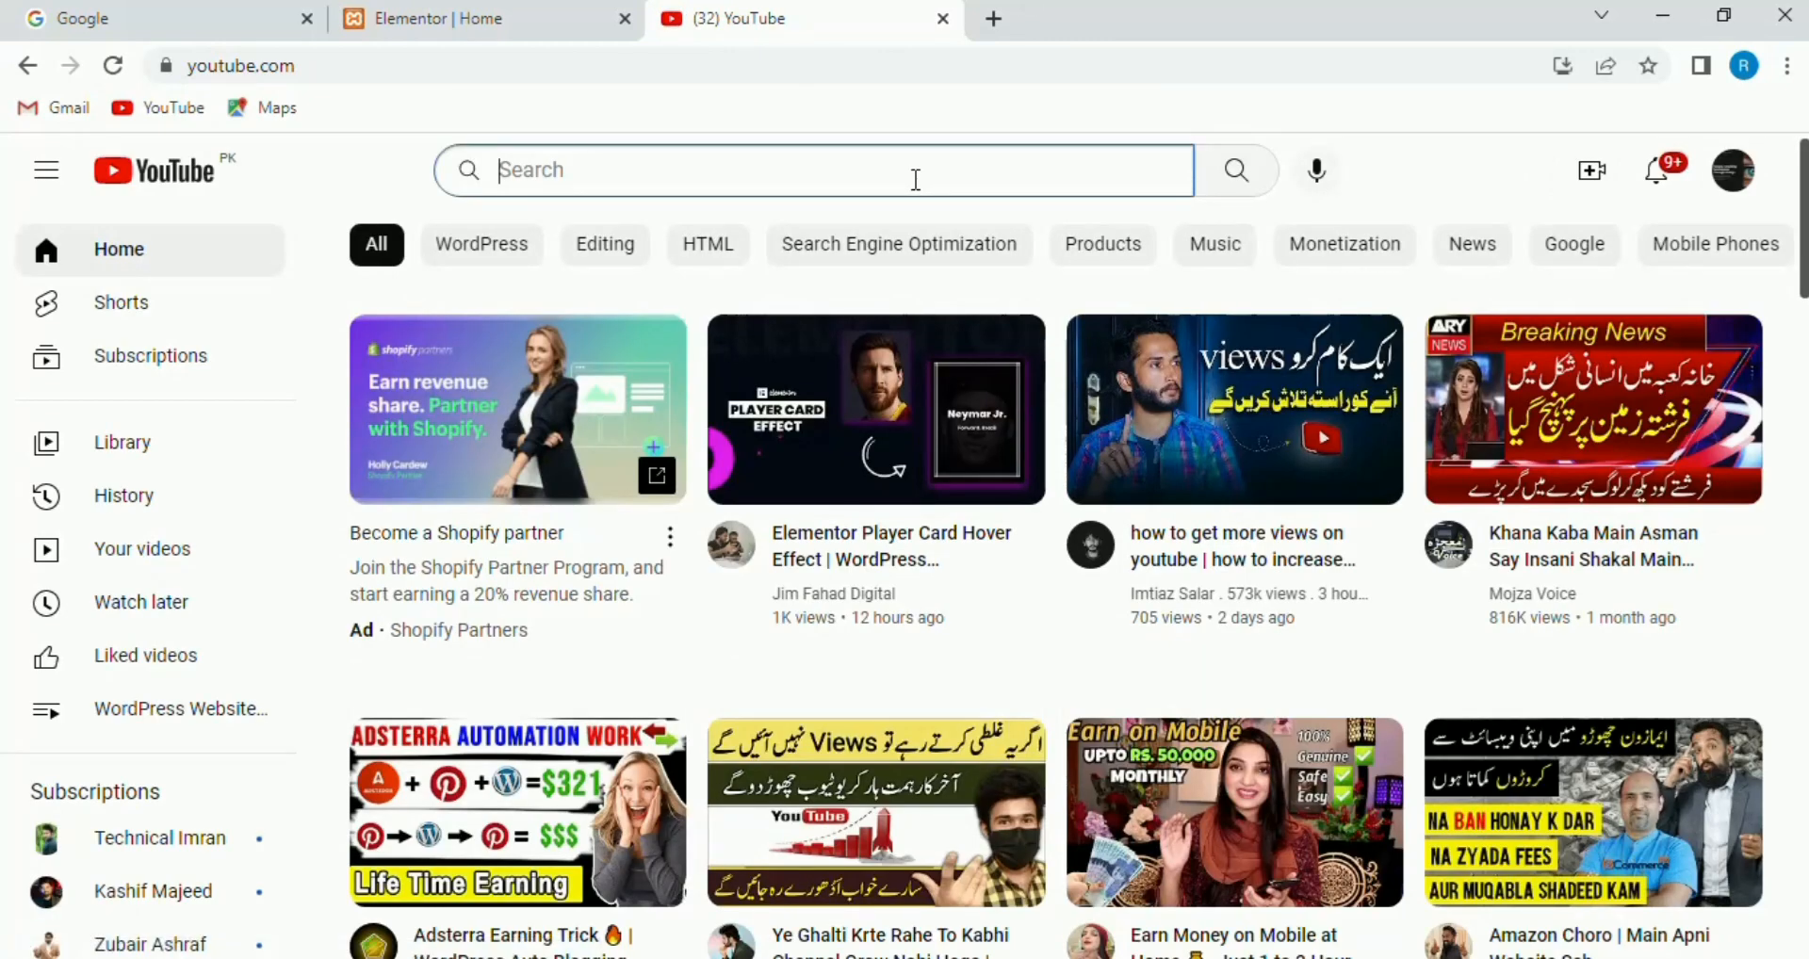
{"action": "type", "text": "how"}
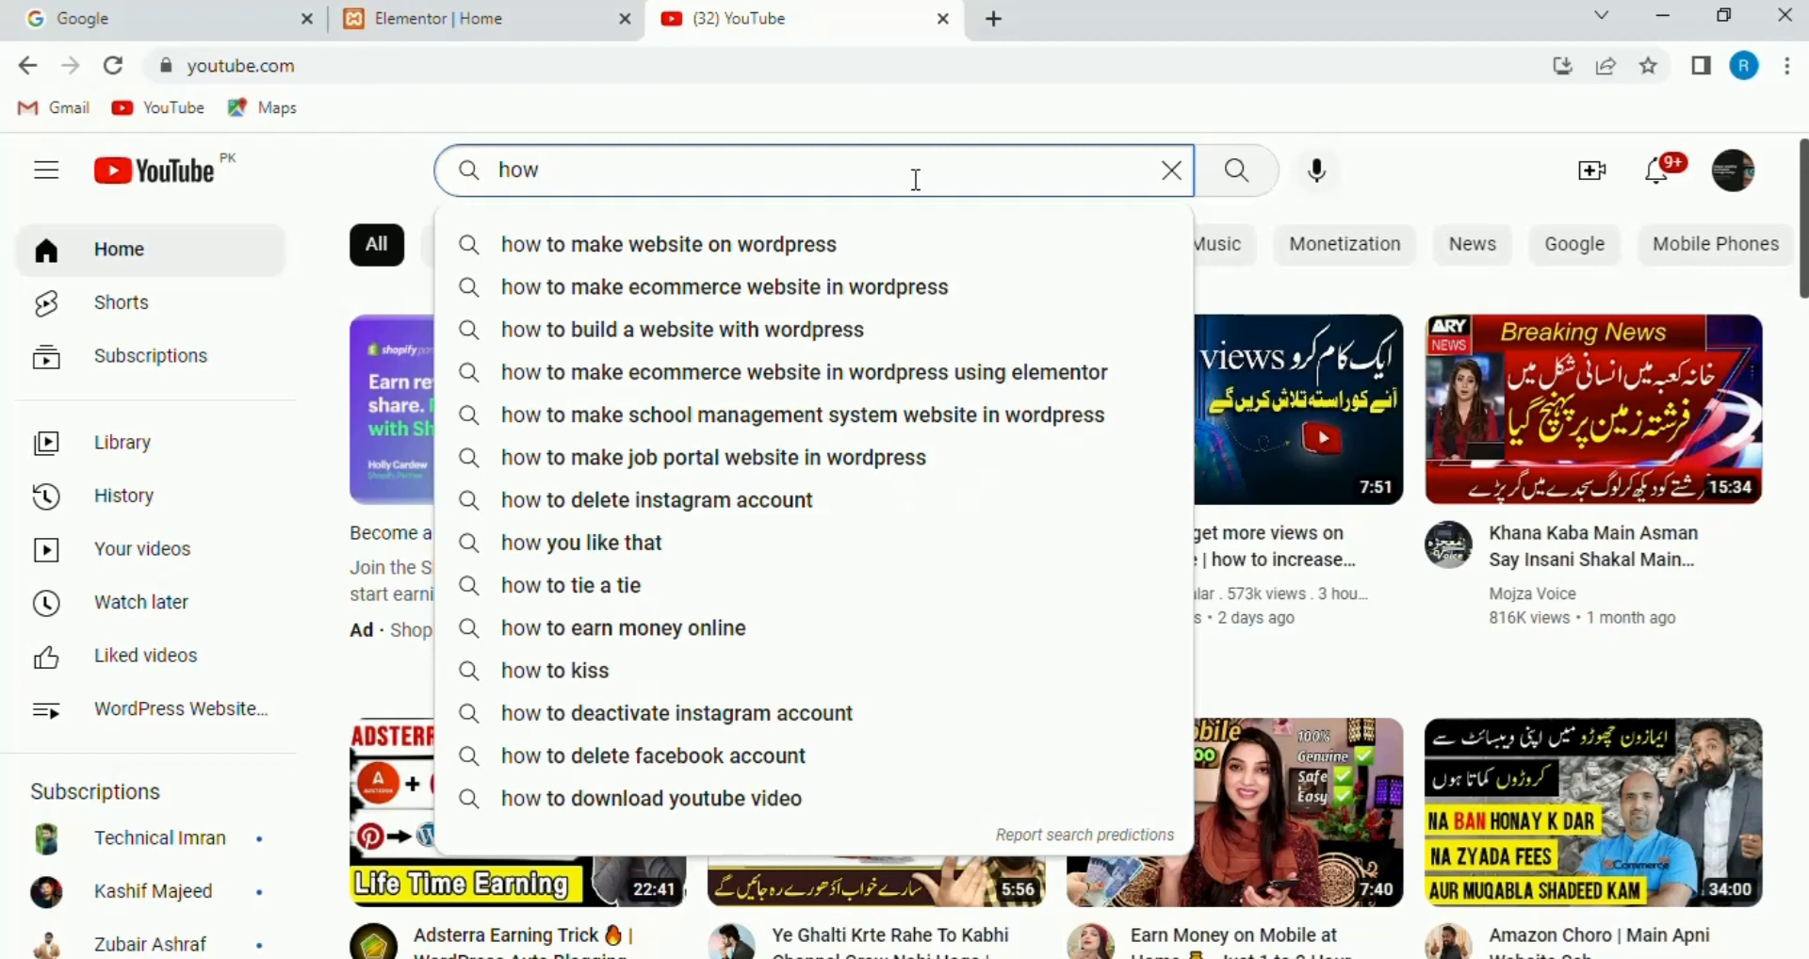
{"action": "type", "text": " to amek"}
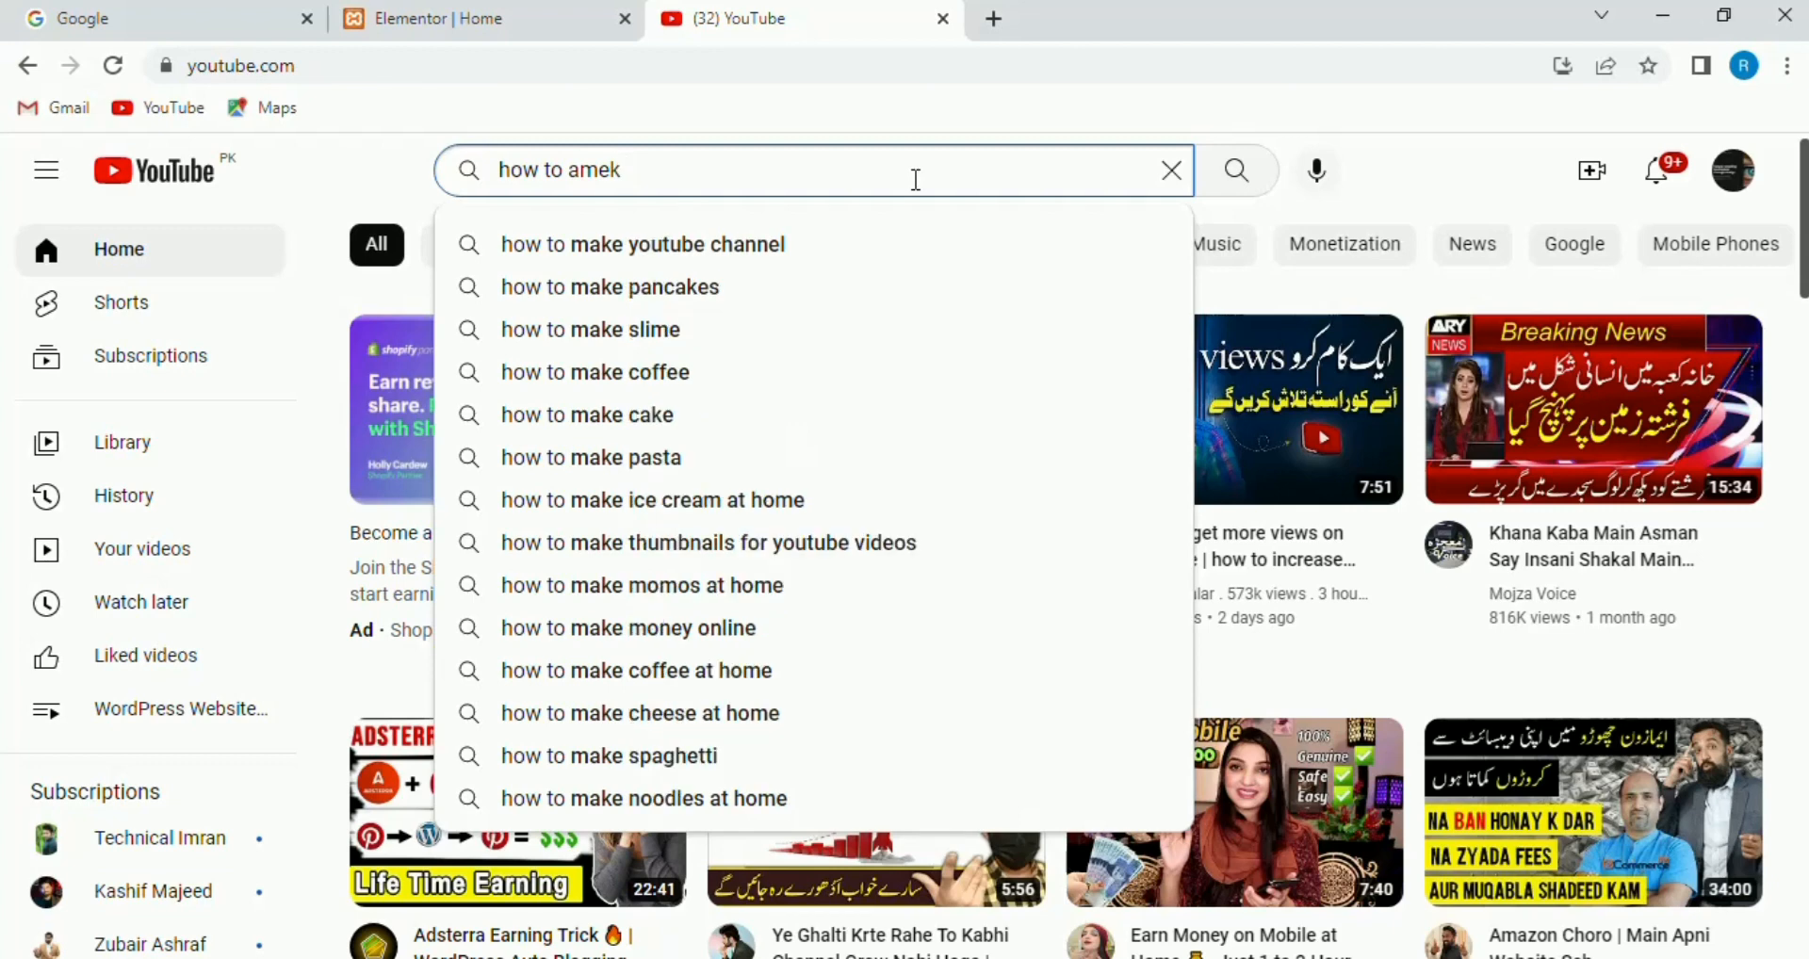
{"action": "key", "text": "BackSpace"}
{"action": "key", "text": "BackSpace"}
{"action": "key", "text": "BackSpace"}
{"action": "key", "text": "BackSpace"}
{"action": "type", "text": "m"}
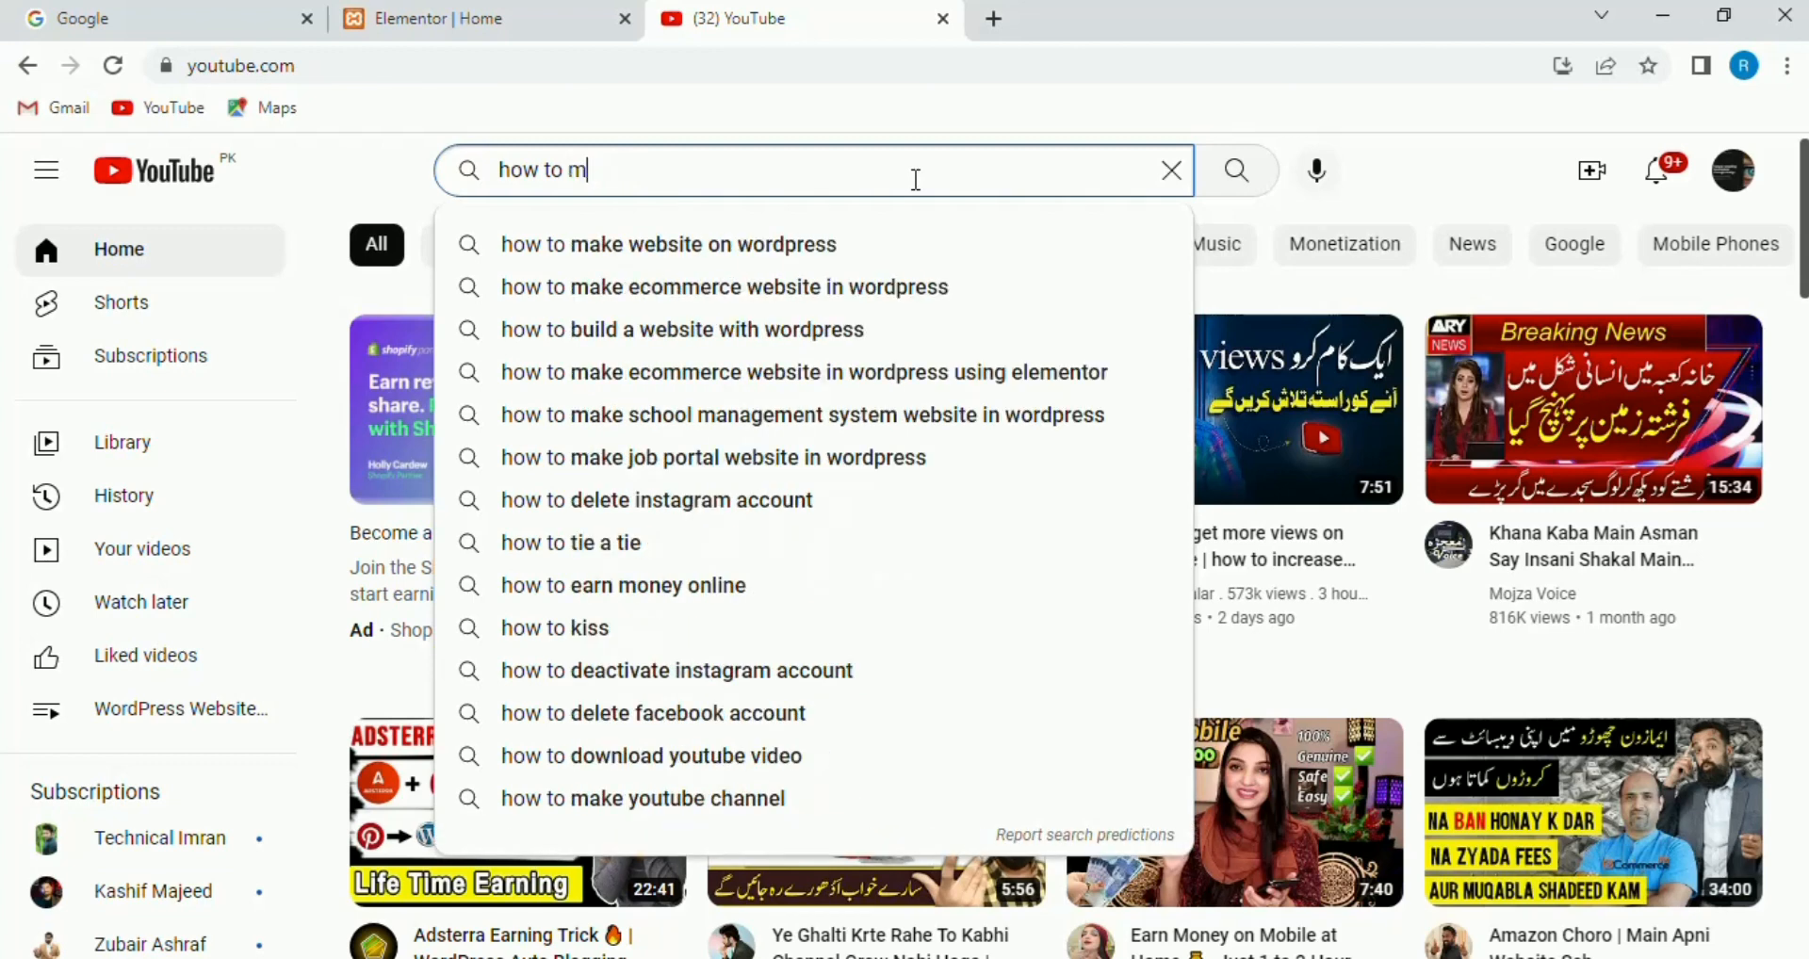
{"action": "type", "text": "ake stunning"}
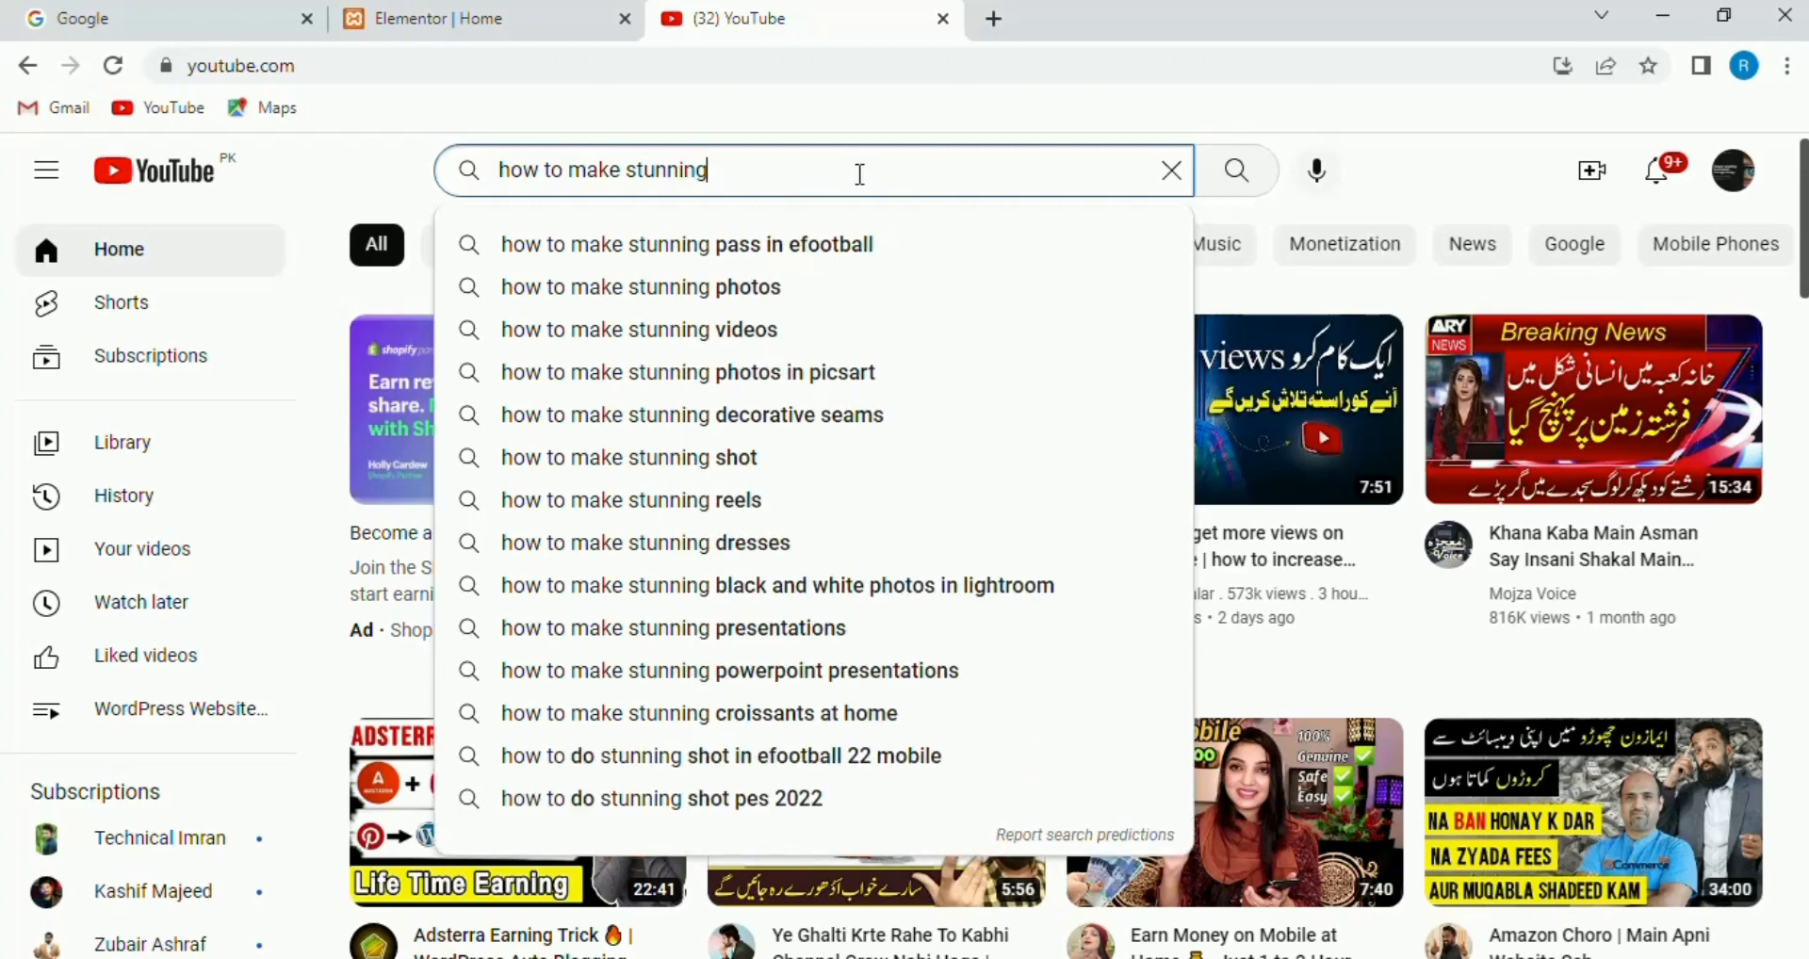
{"action": "type", "text": "por"}
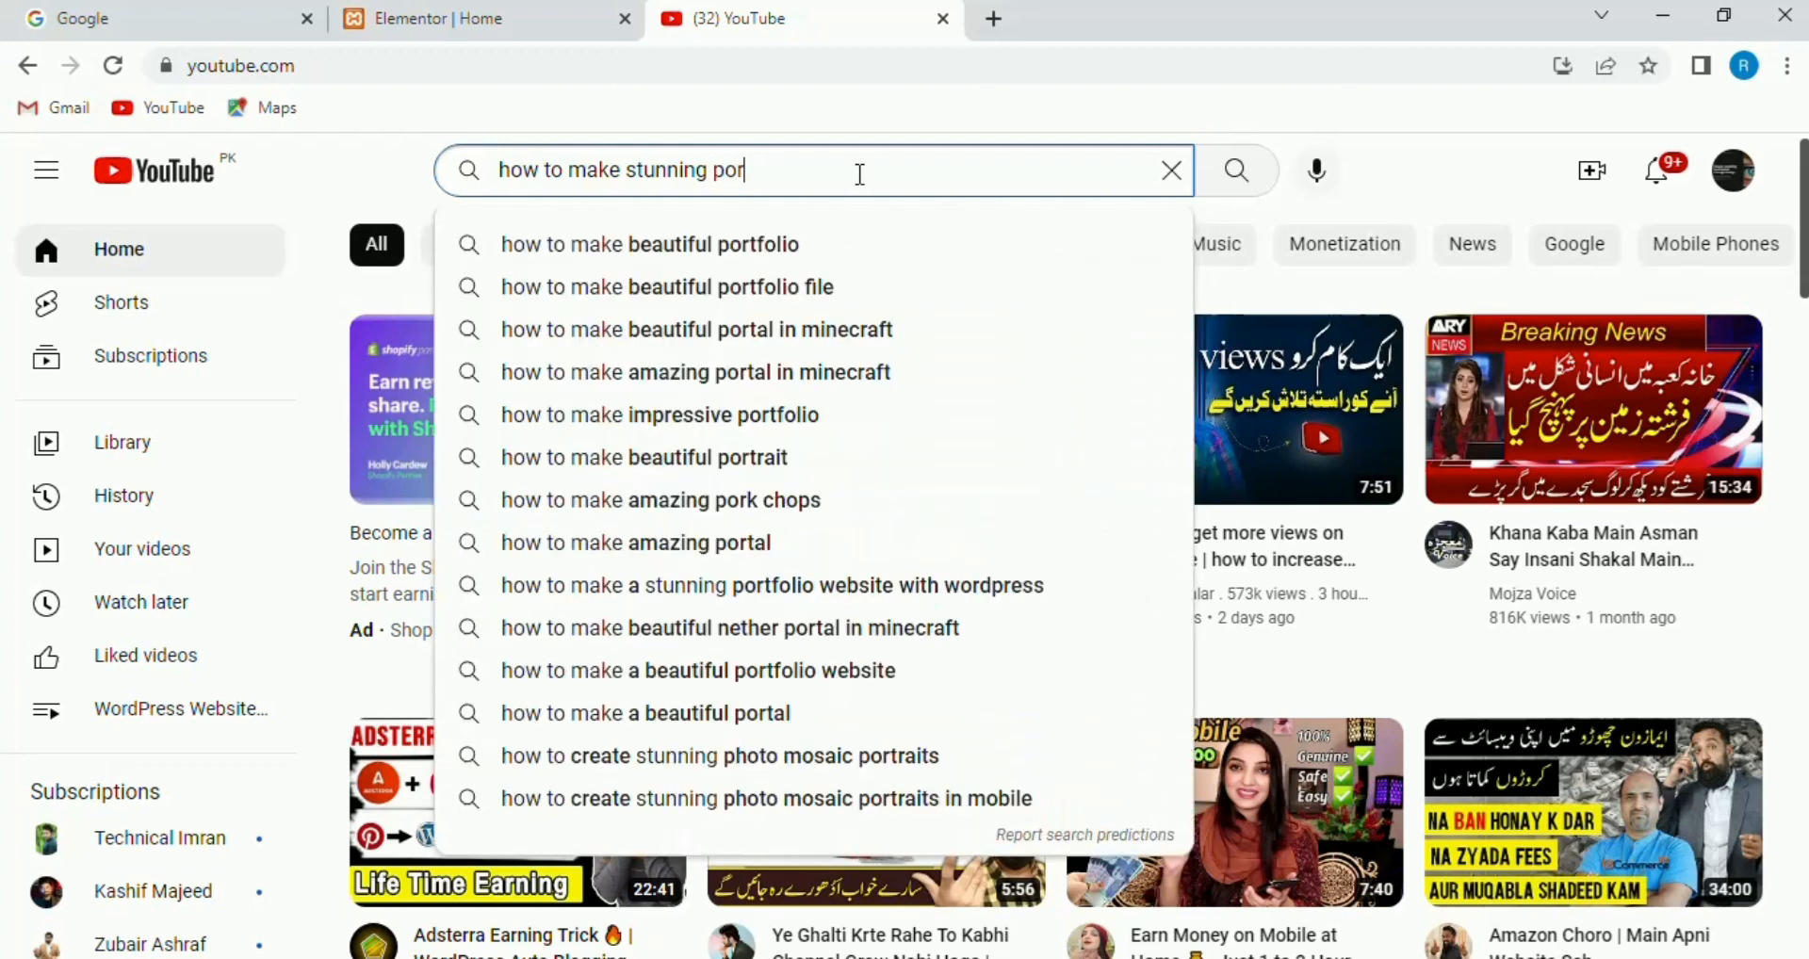
{"action": "type", "text": "tfolio"}
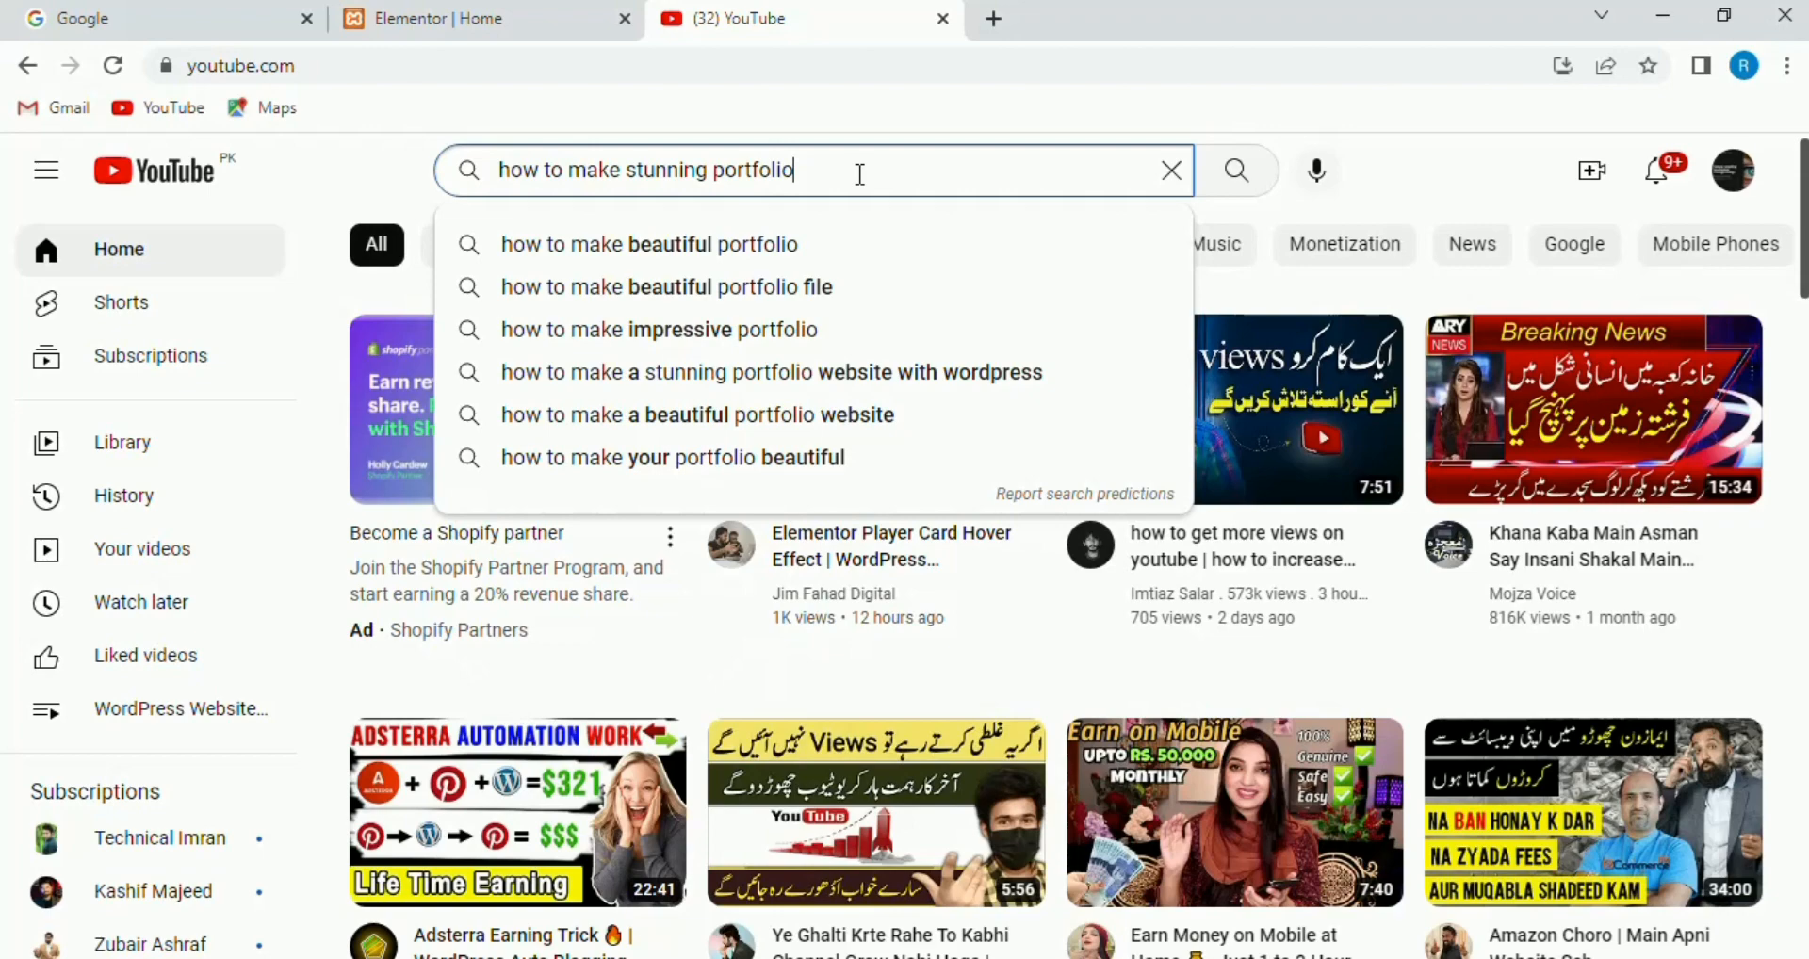
{"action": "key", "text": "Return"}
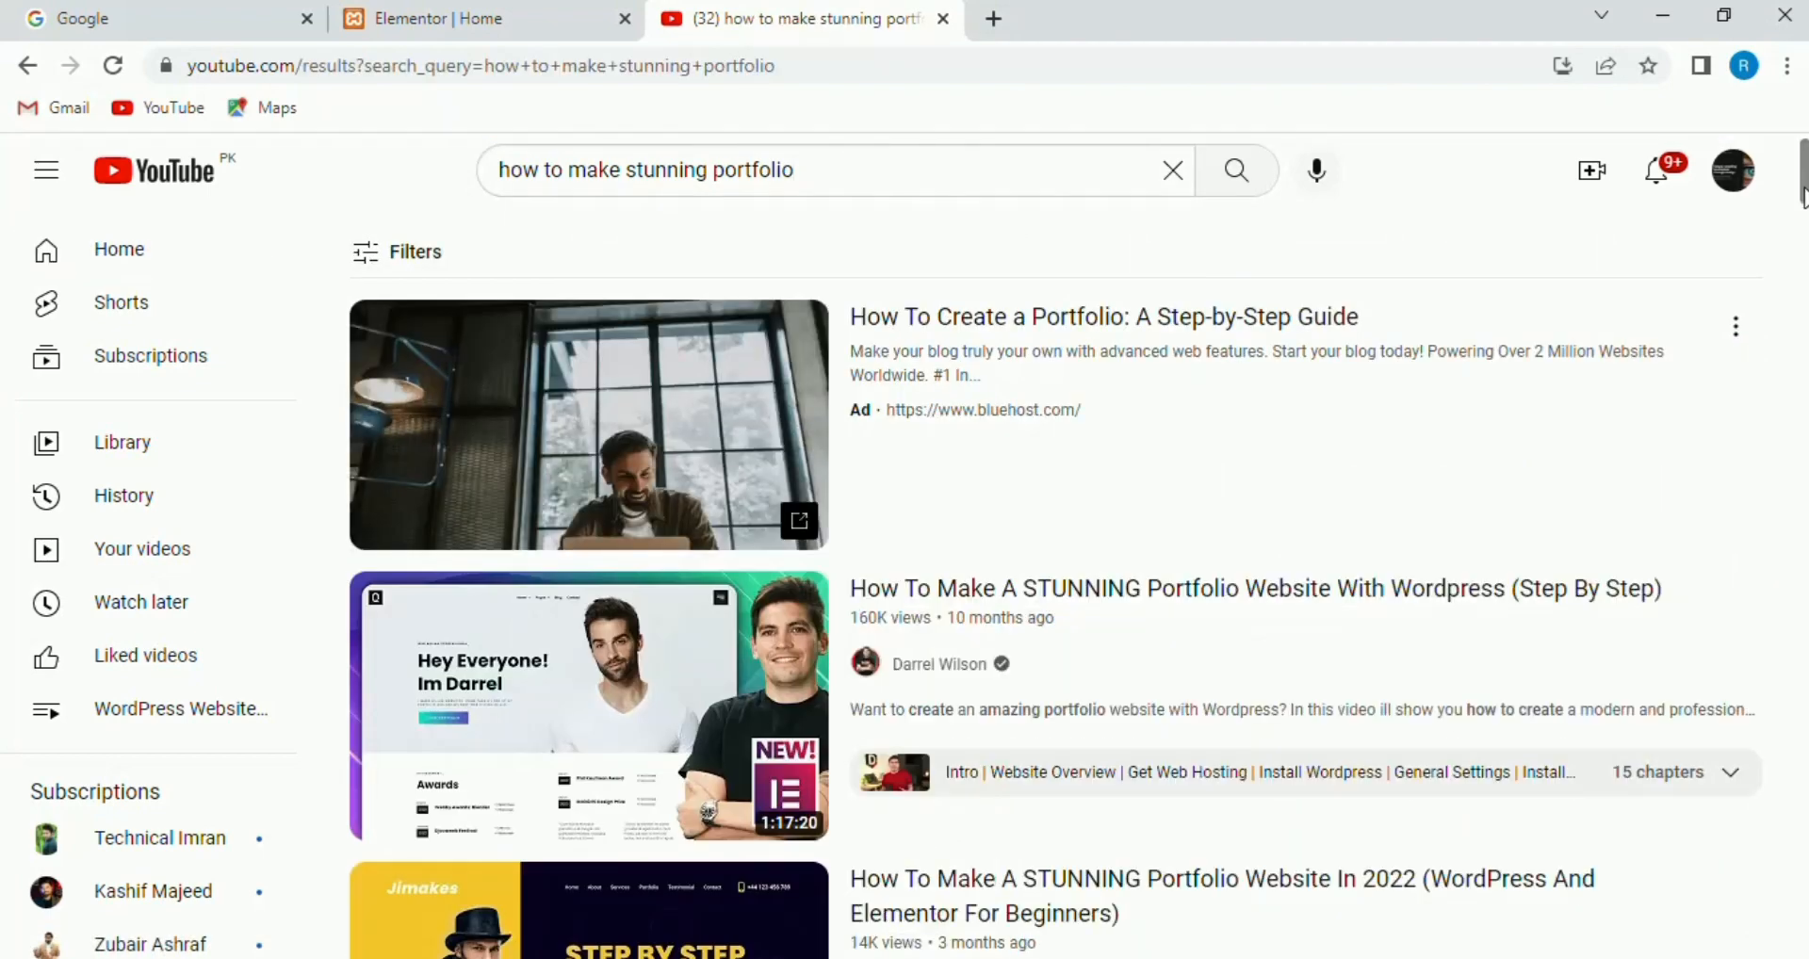
- Open the video "Animated Particles Effect in Elementor (No Plugin)" from the search results
{"action": "scroll", "coordinate": [1073, 565], "scroll_direction": "down", "scroll_amount": 9}
{"action": "scroll", "coordinate": [1074, 565], "scroll_direction": "down", "scroll_amount": 4}
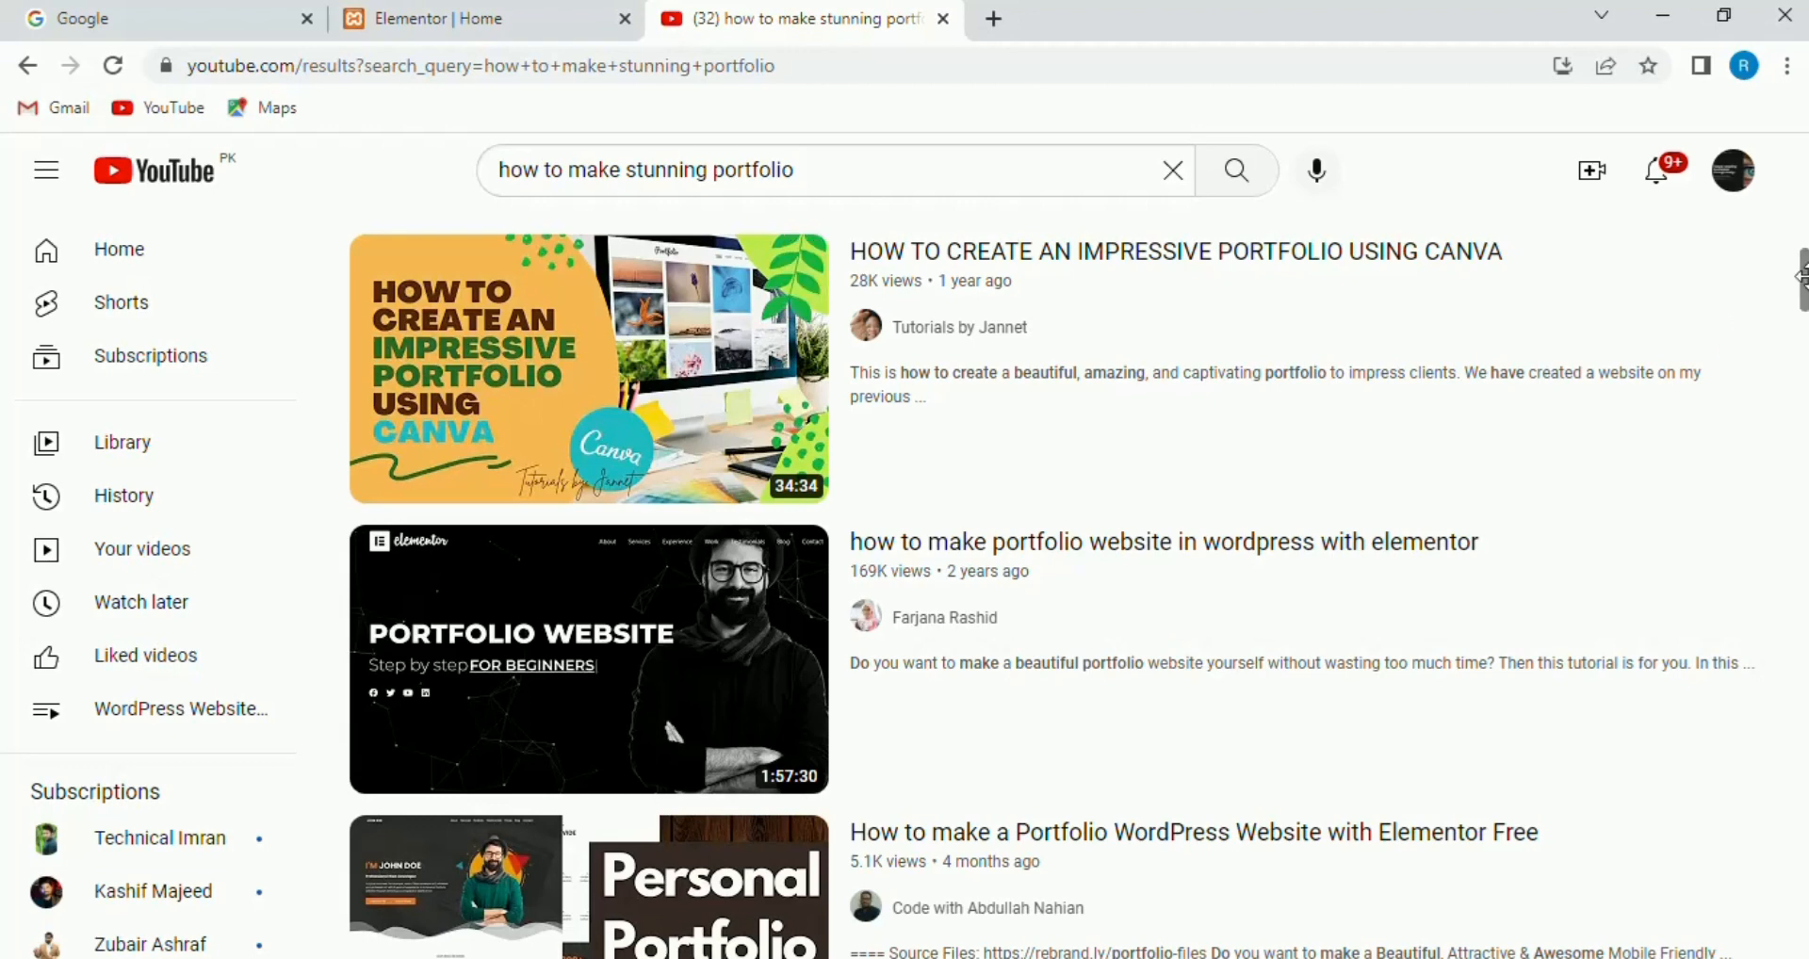
{"action": "left_click_drag", "start_coordinate": [1802, 275], "coordinate": [1802, 364]}
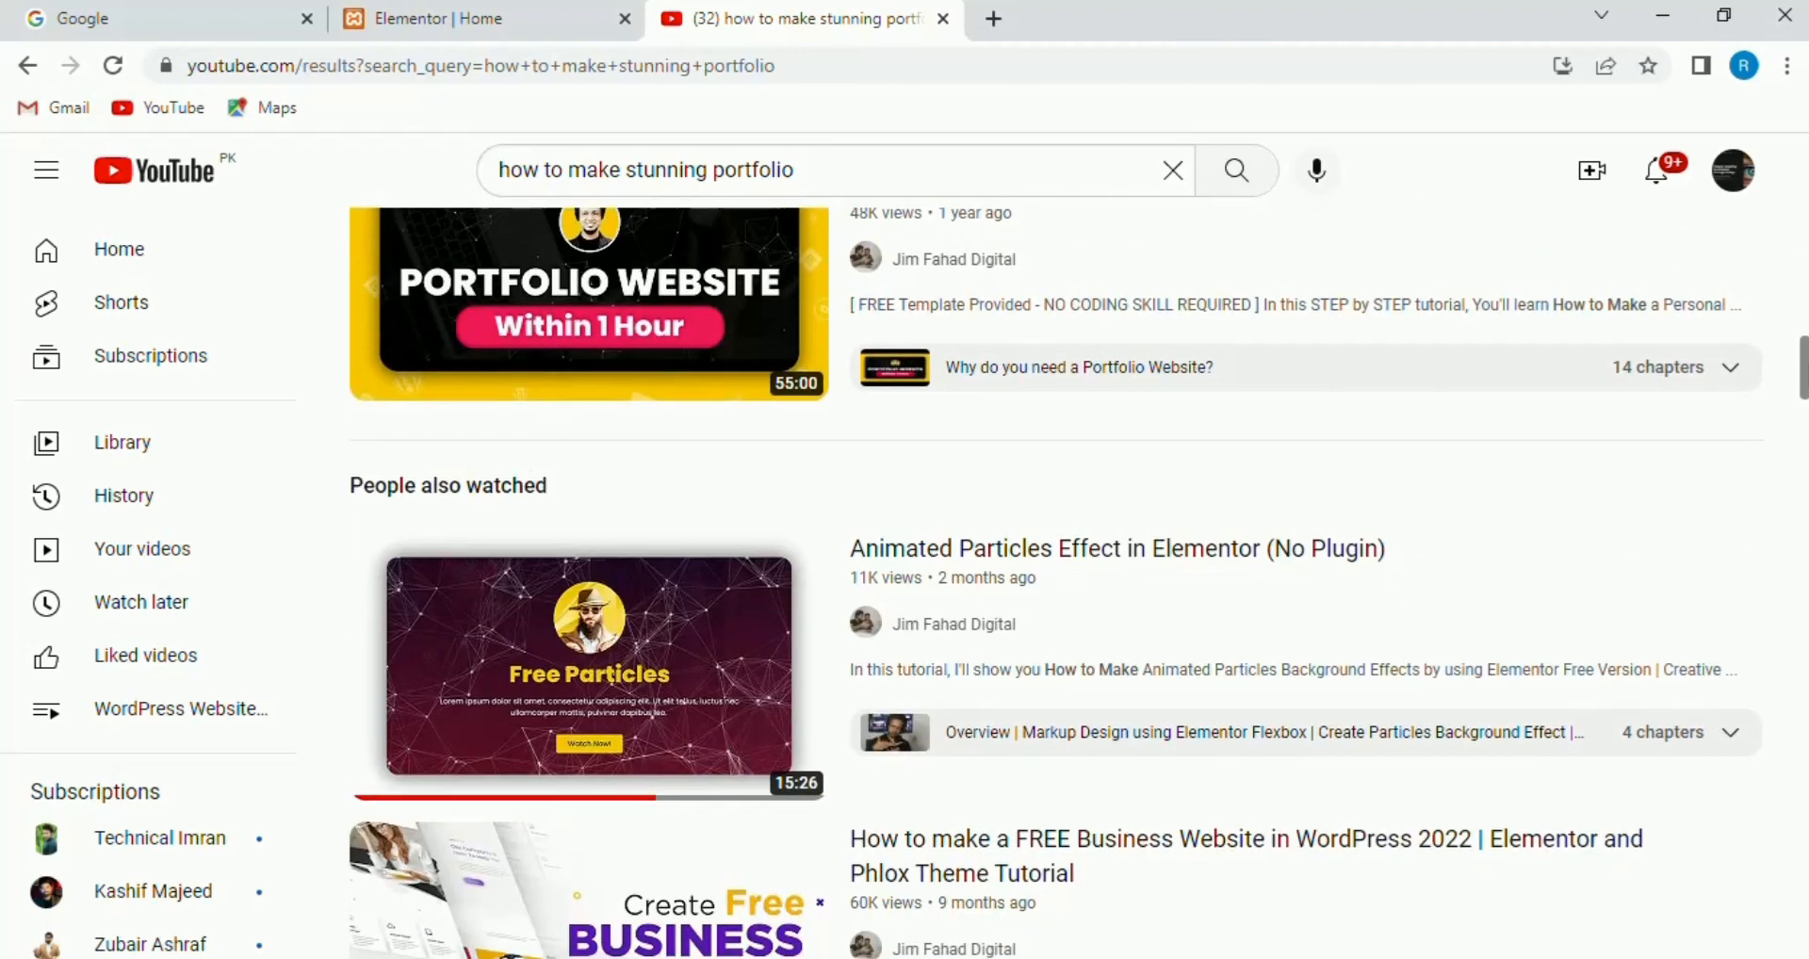
{"action": "left_click", "coordinate": [688, 630]}
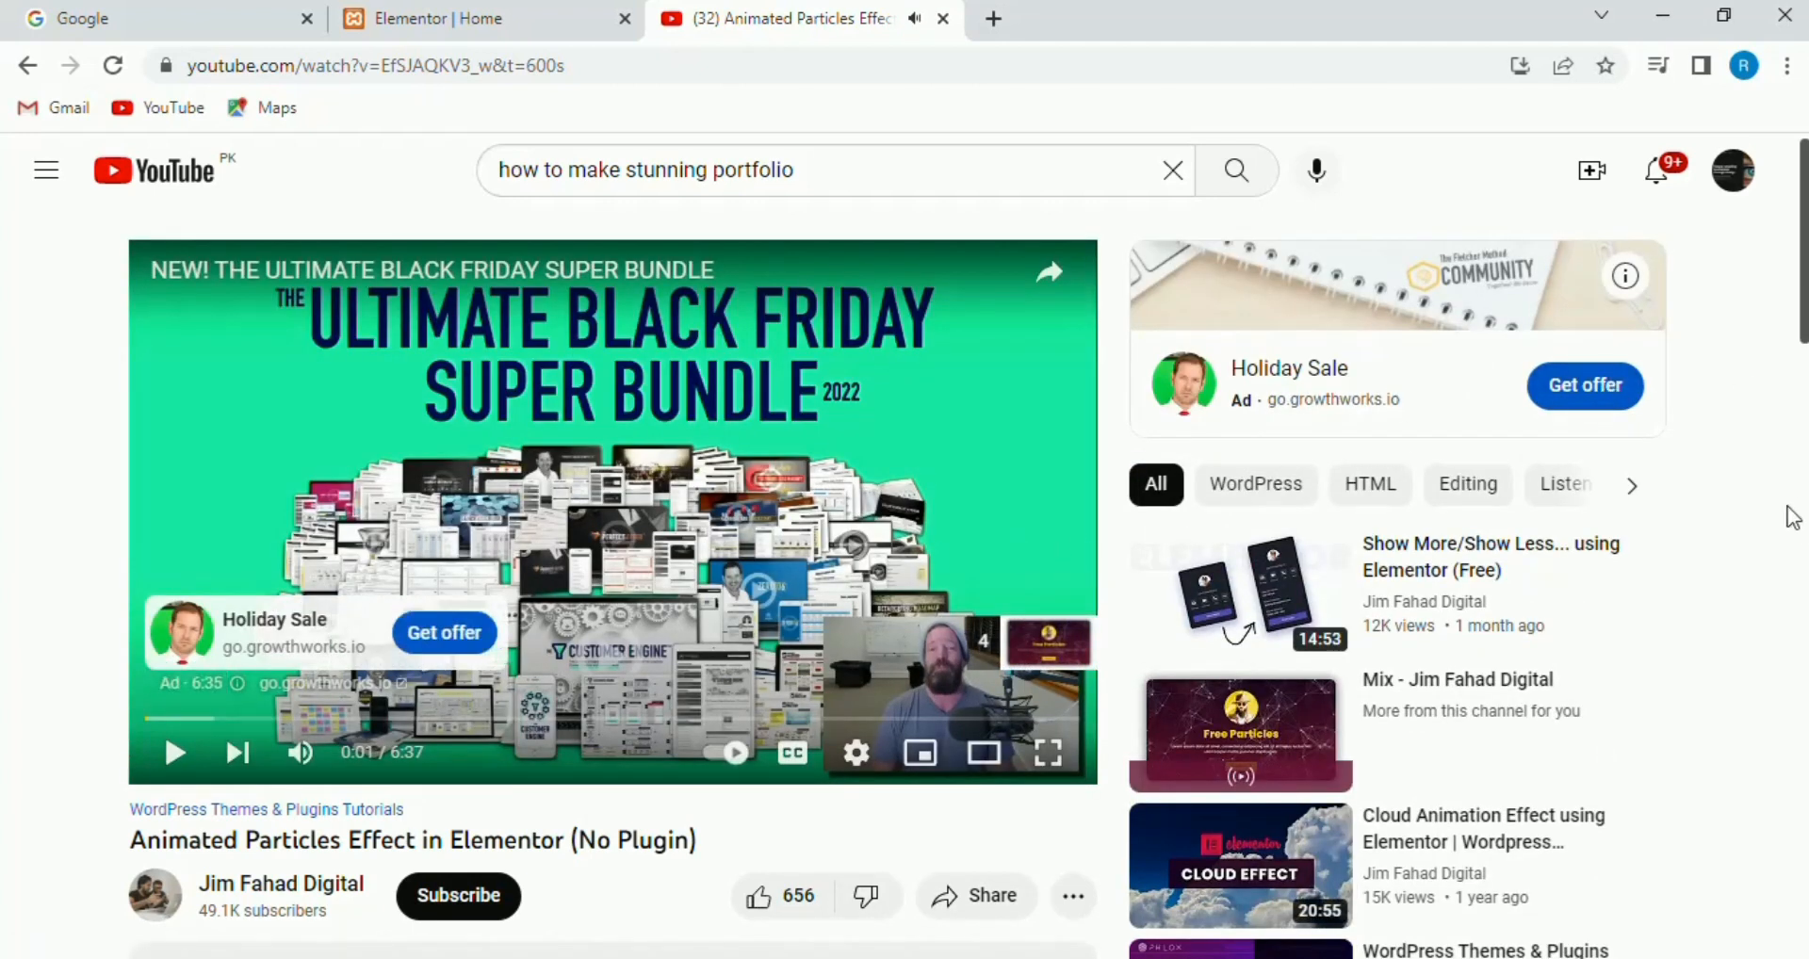
- Expand the video's description and open the link under "Get Tutorial Code Snippets"
{"action": "key", "text": "Down"}
{"action": "scroll", "coordinate": [1790, 516], "scroll_direction": "down", "scroll_amount": 5}
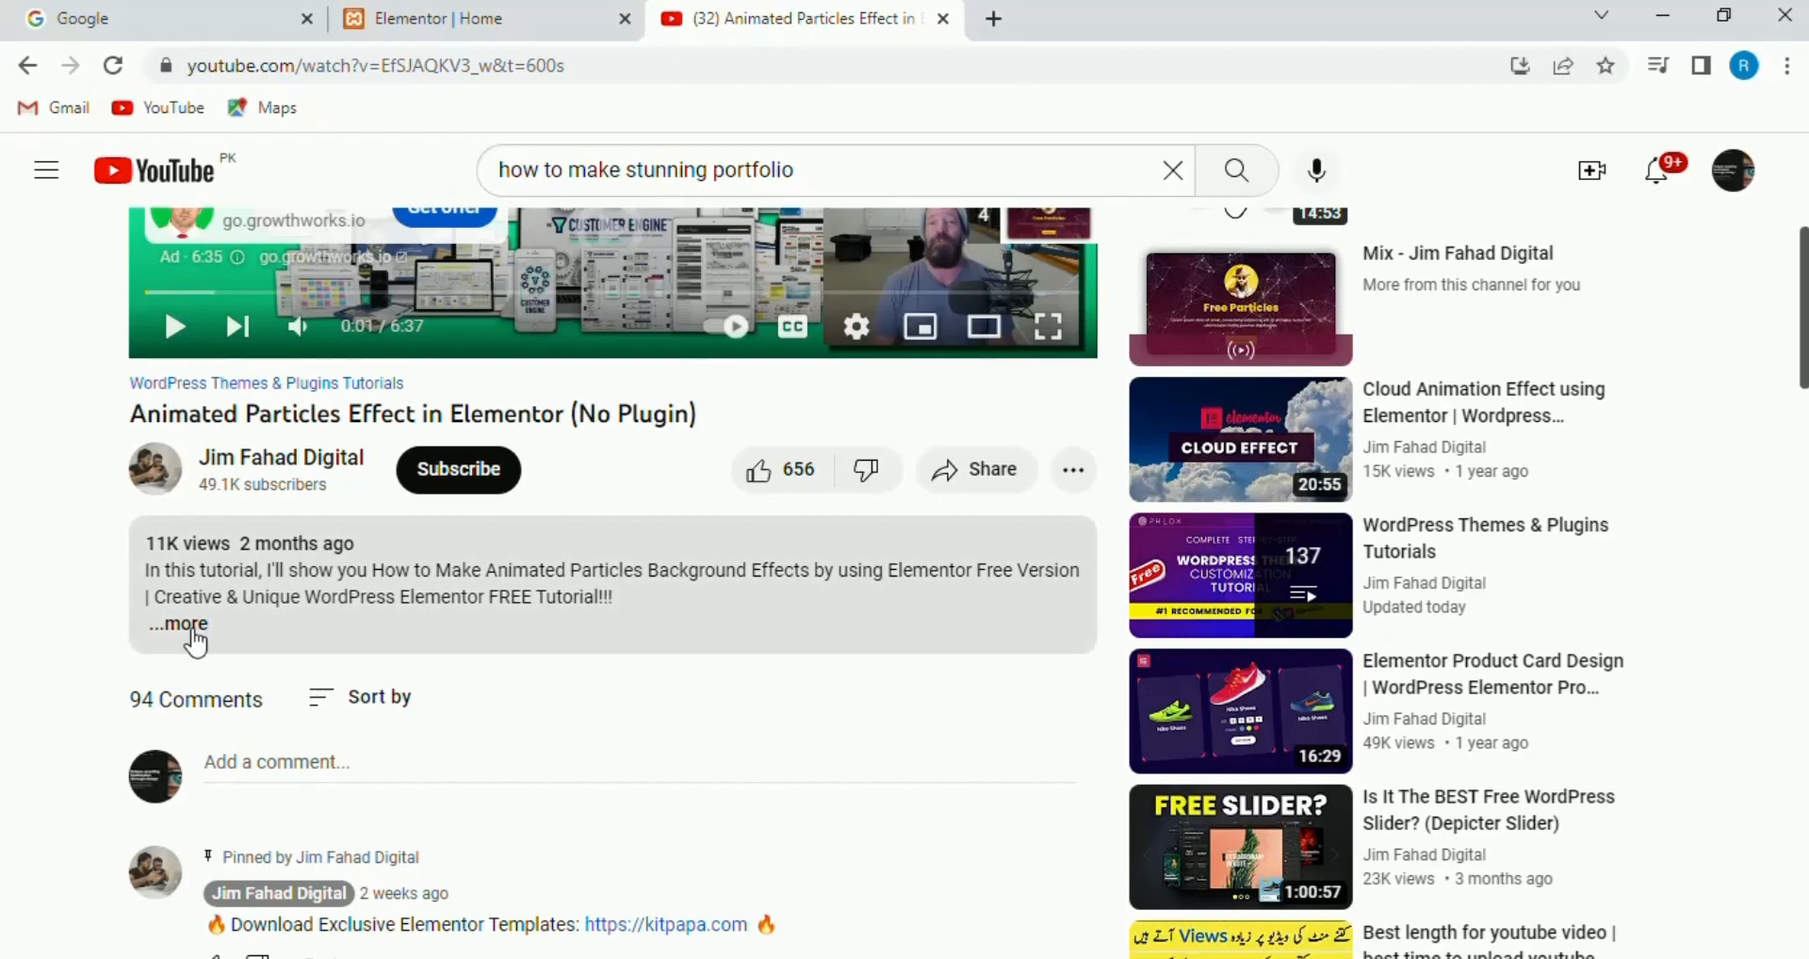
{"action": "left_click", "coordinate": [188, 629]}
{"action": "left_click_drag", "start_coordinate": [193, 638], "coordinate": [669, 763]}
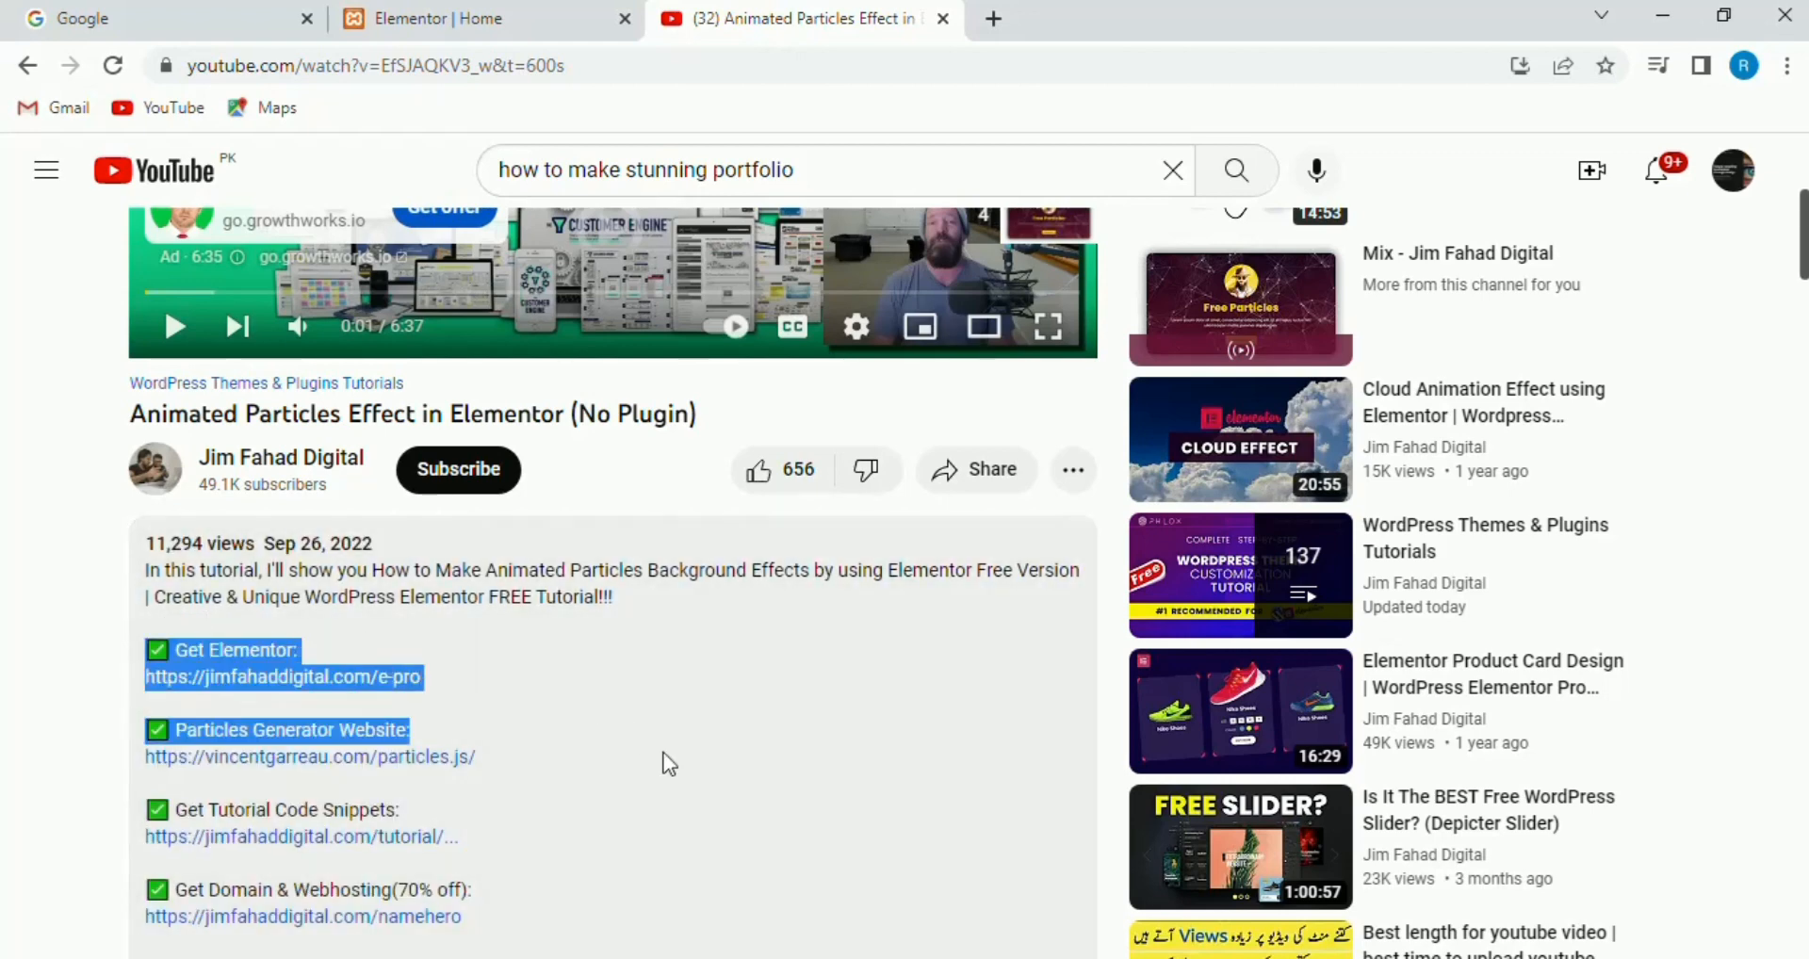
{"action": "left_click", "coordinate": [759, 741]}
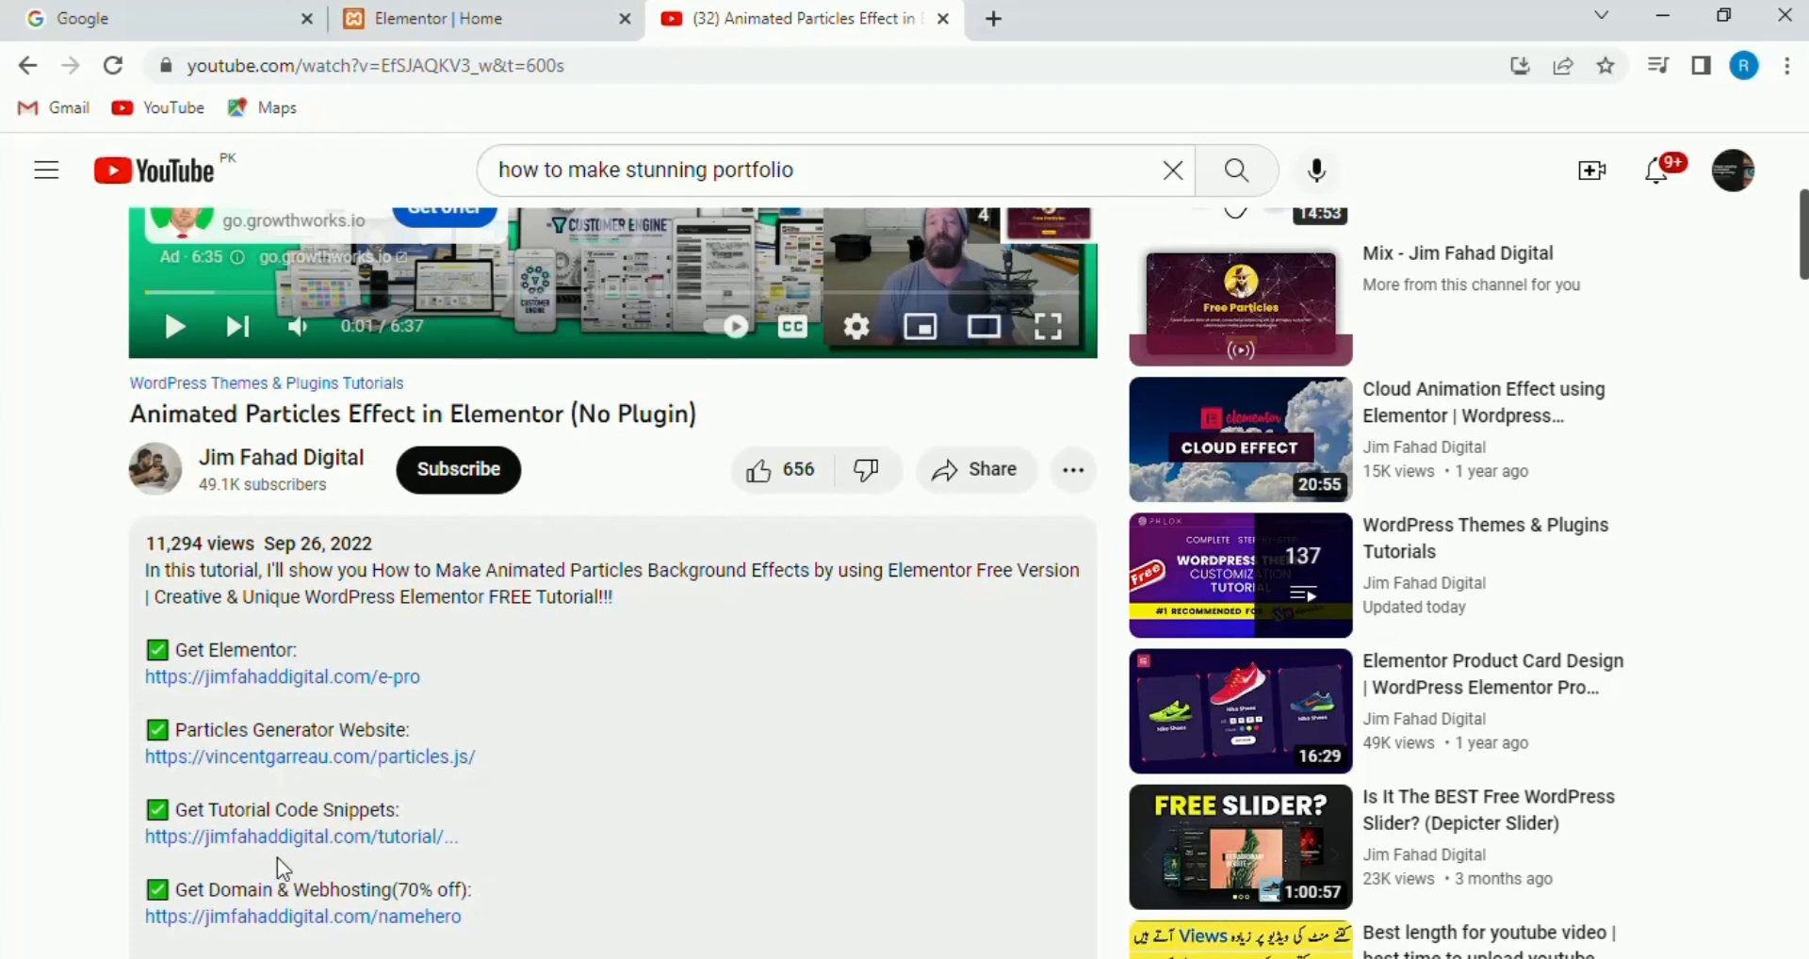
{"action": "left_click", "coordinate": [315, 845]}
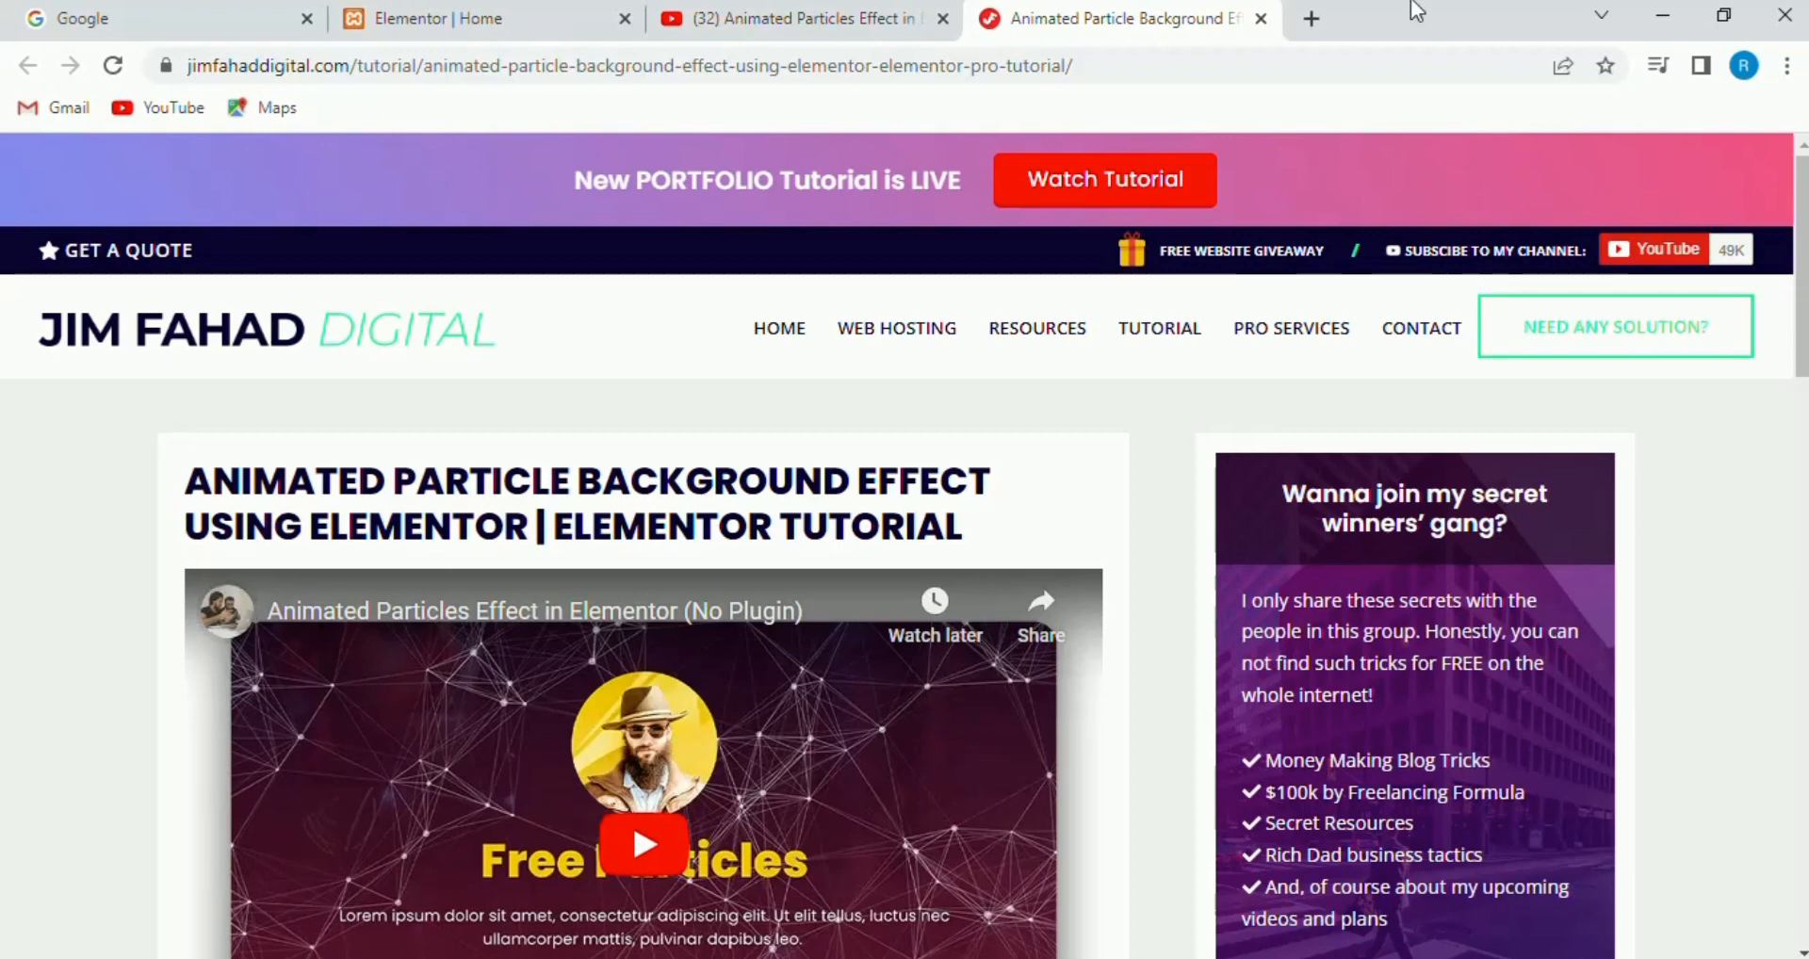
- Search Google for "particles js" in a new browser tab and open the particles.js library site at vincentgarreau.com
{"action": "left_click", "coordinate": [1311, 19]}
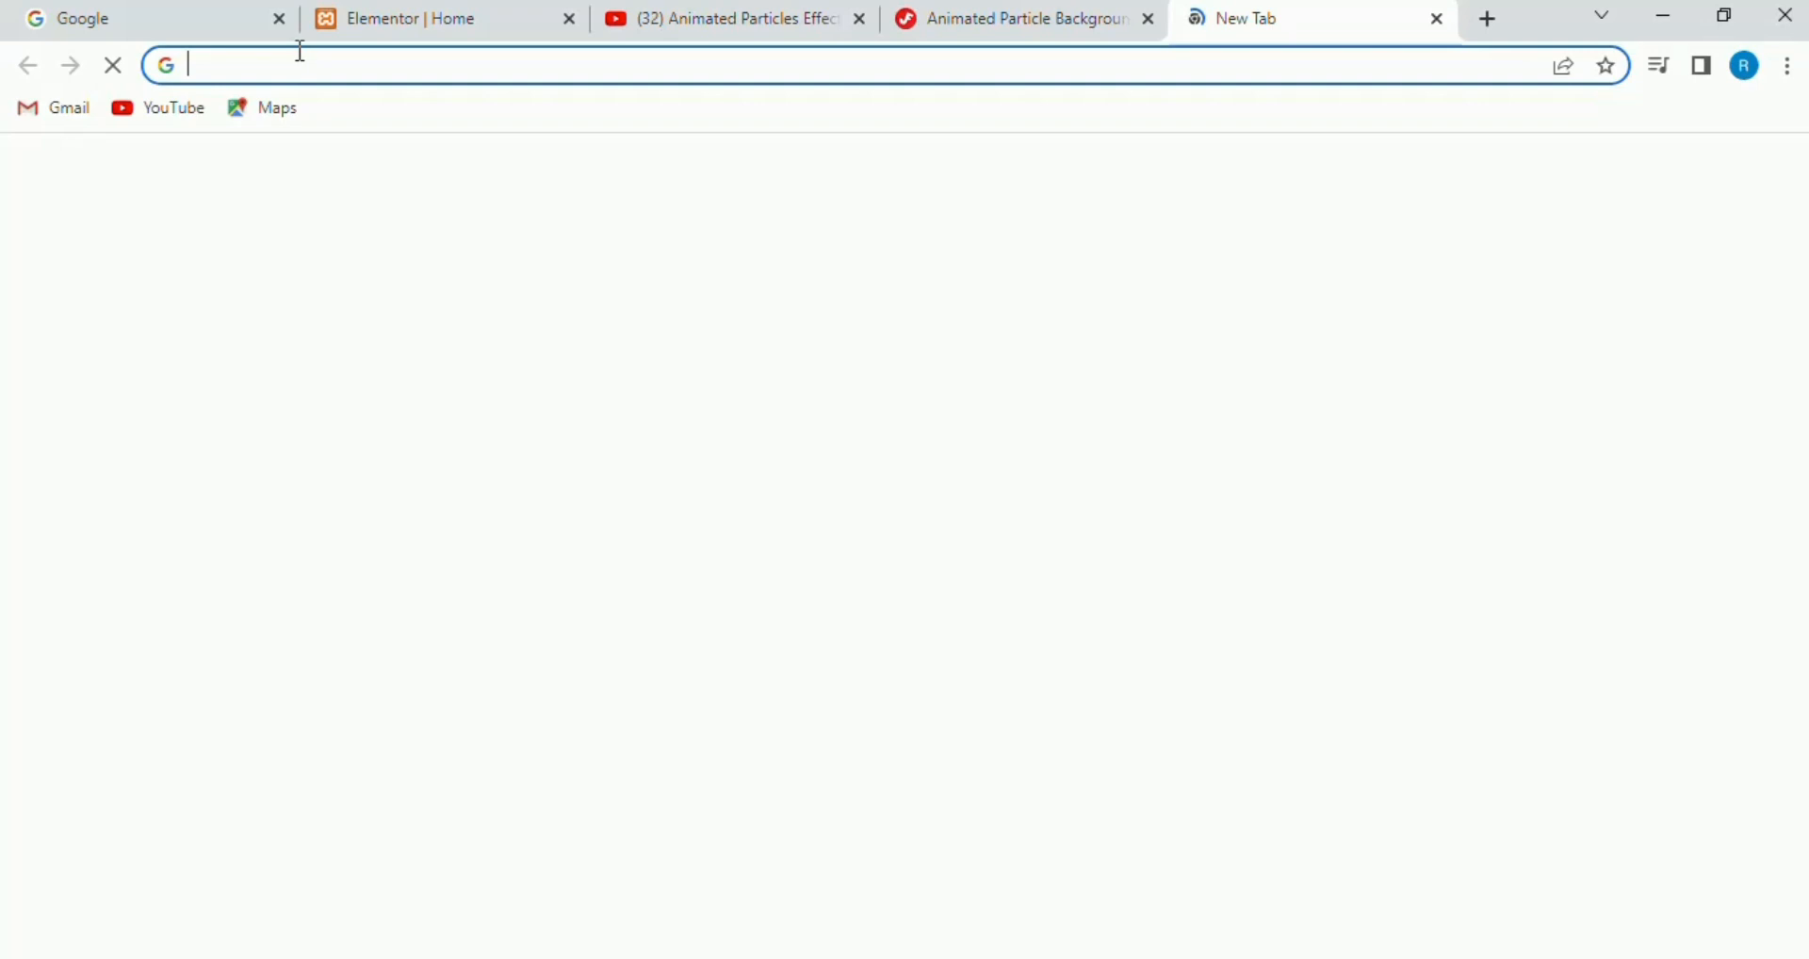
{"action": "type", "text": "partical"}
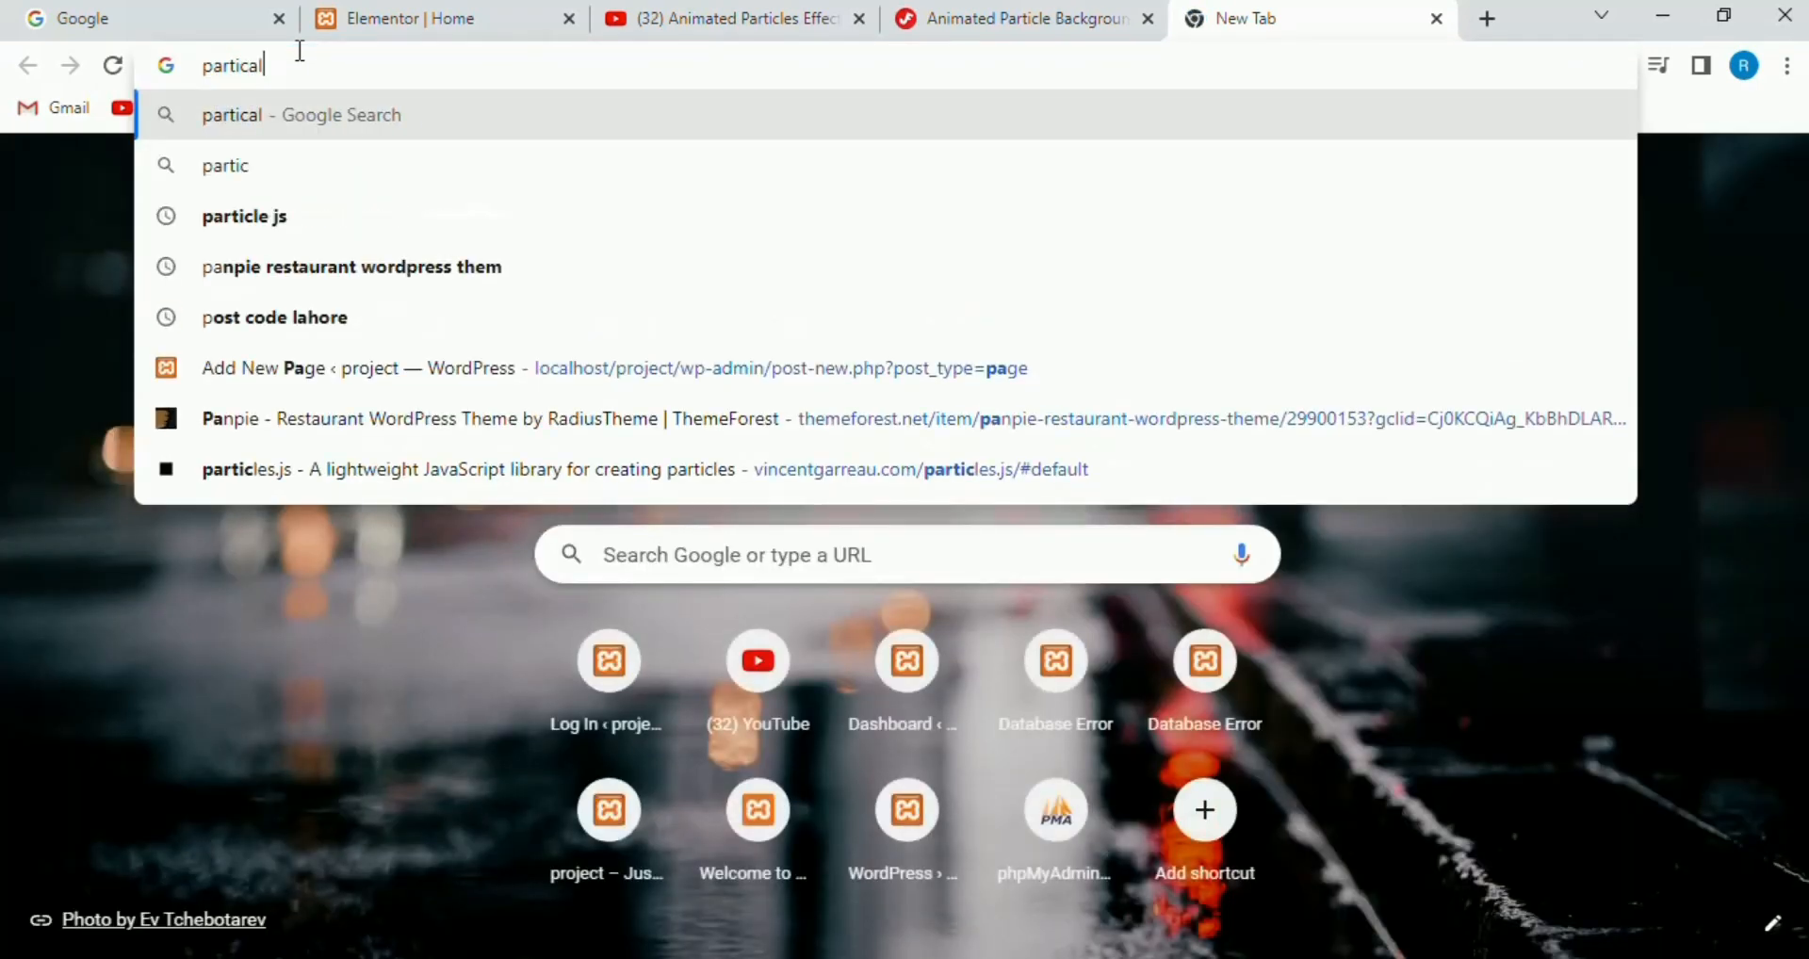
{"action": "type", "text": "es"}
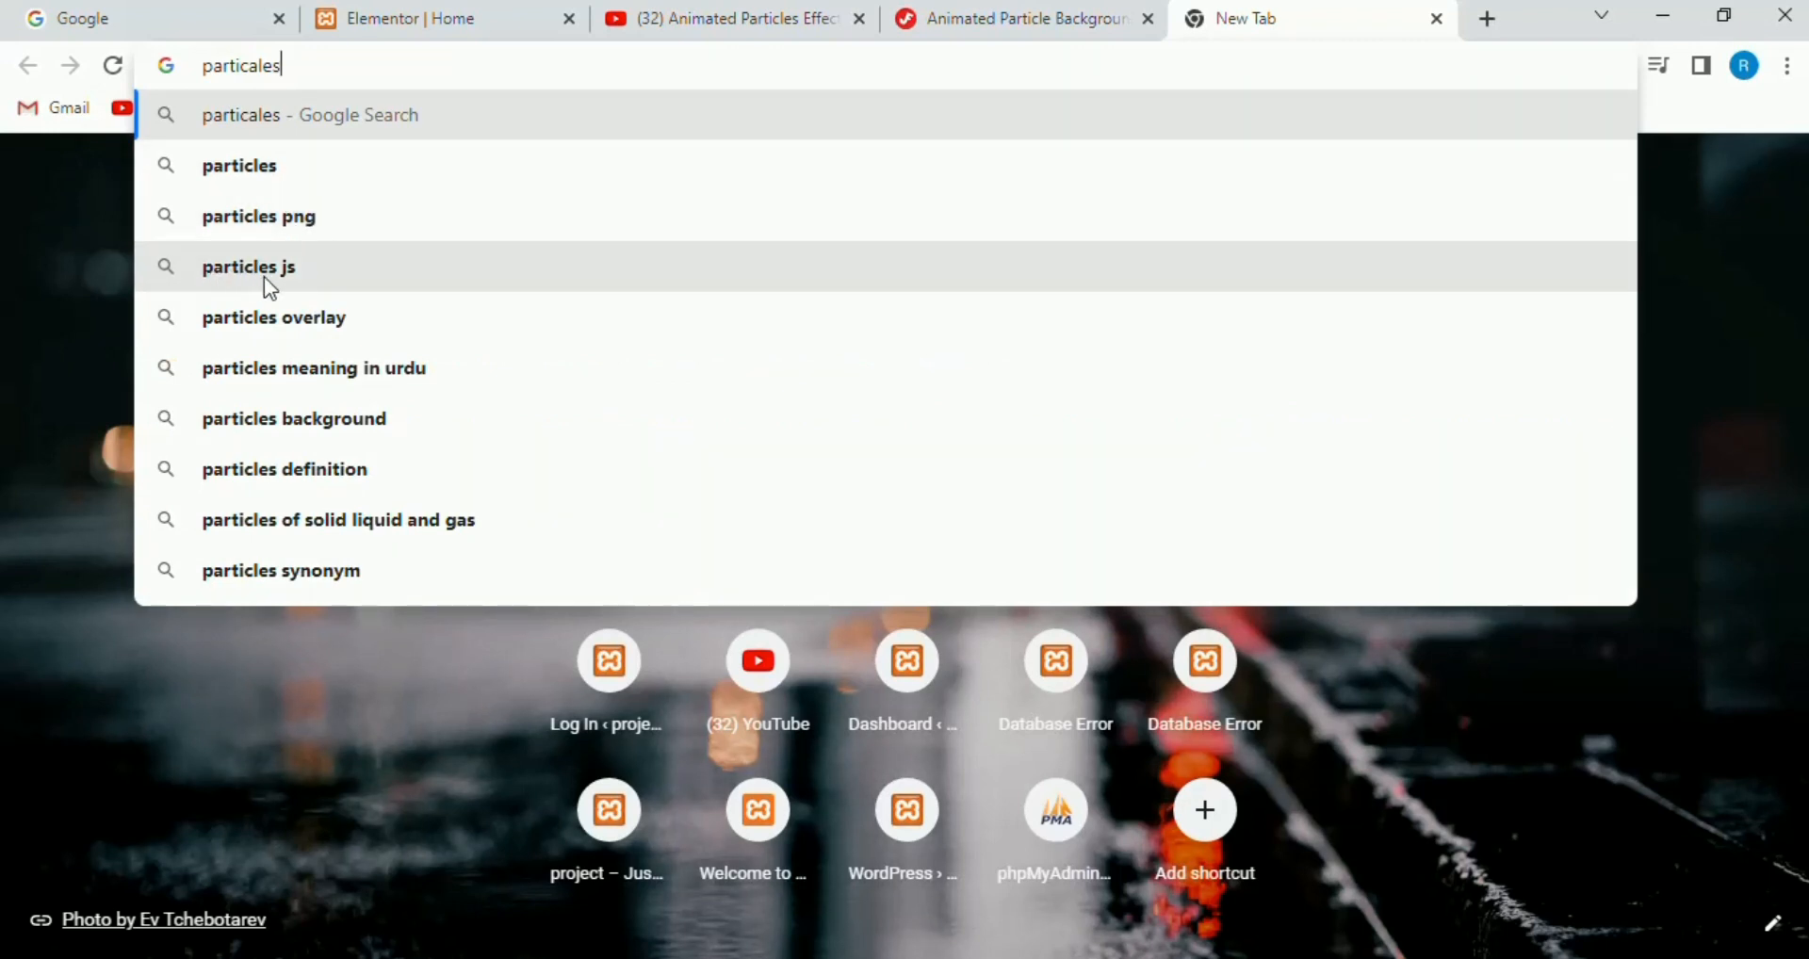
{"action": "left_click", "coordinate": [247, 273]}
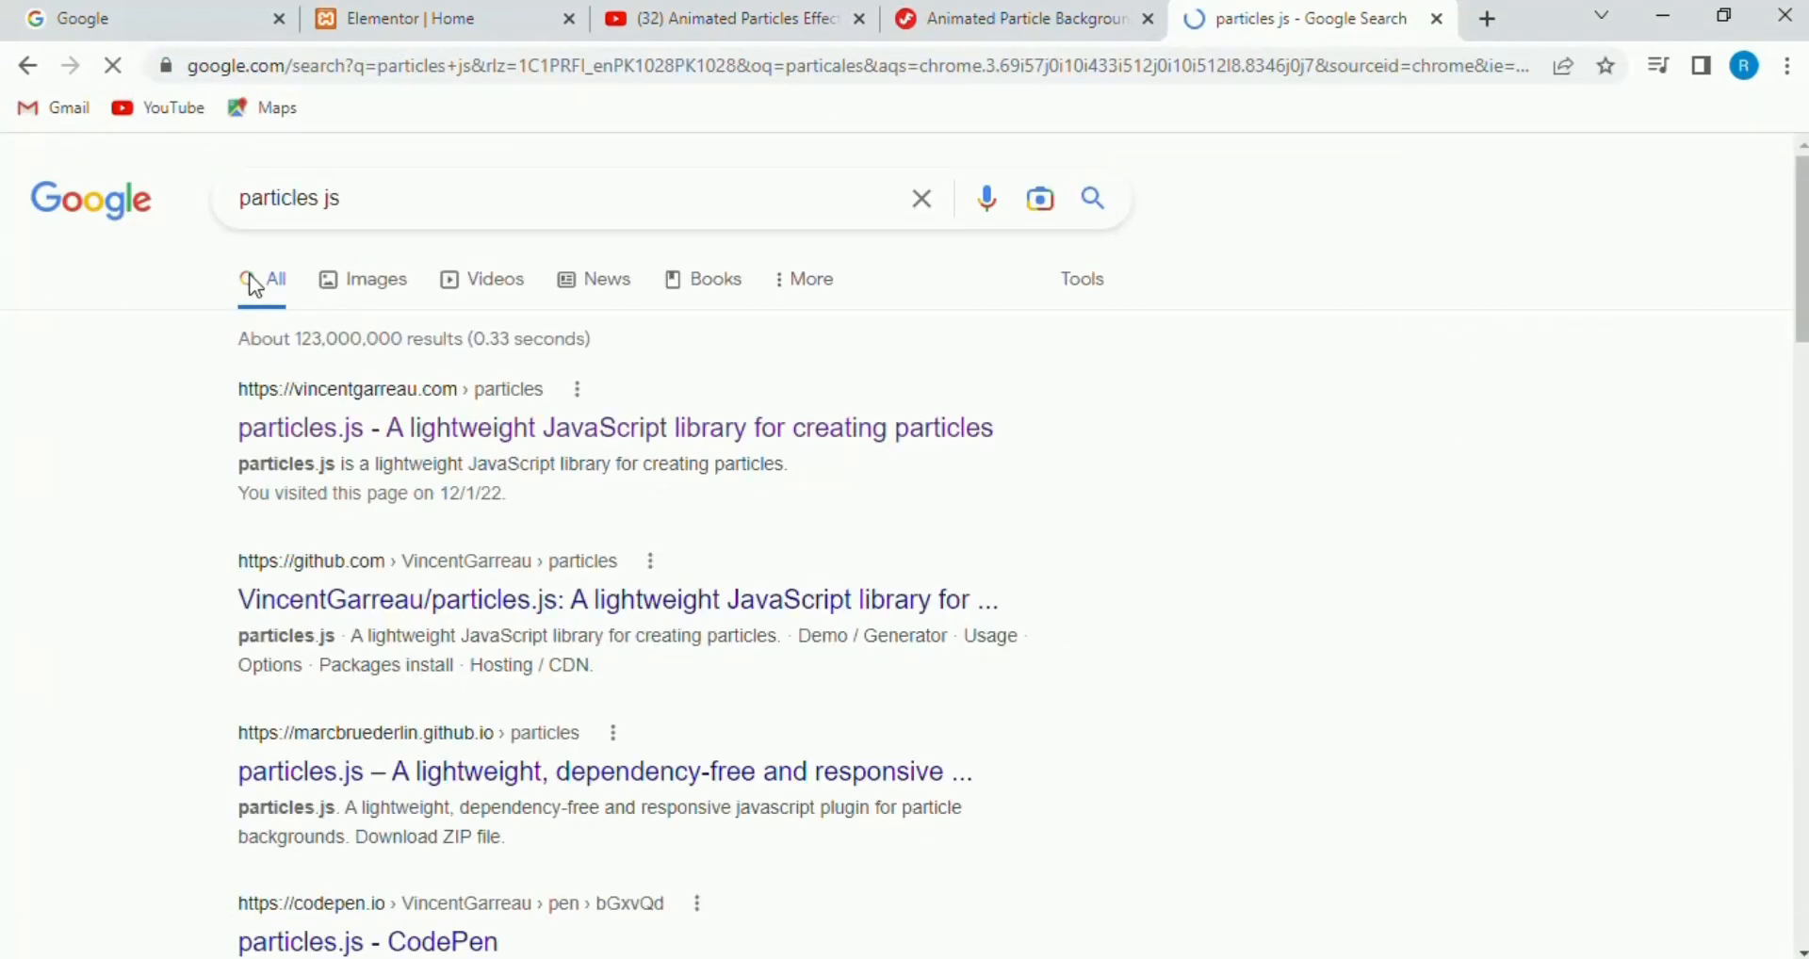
{"action": "left_click", "coordinate": [532, 452]}
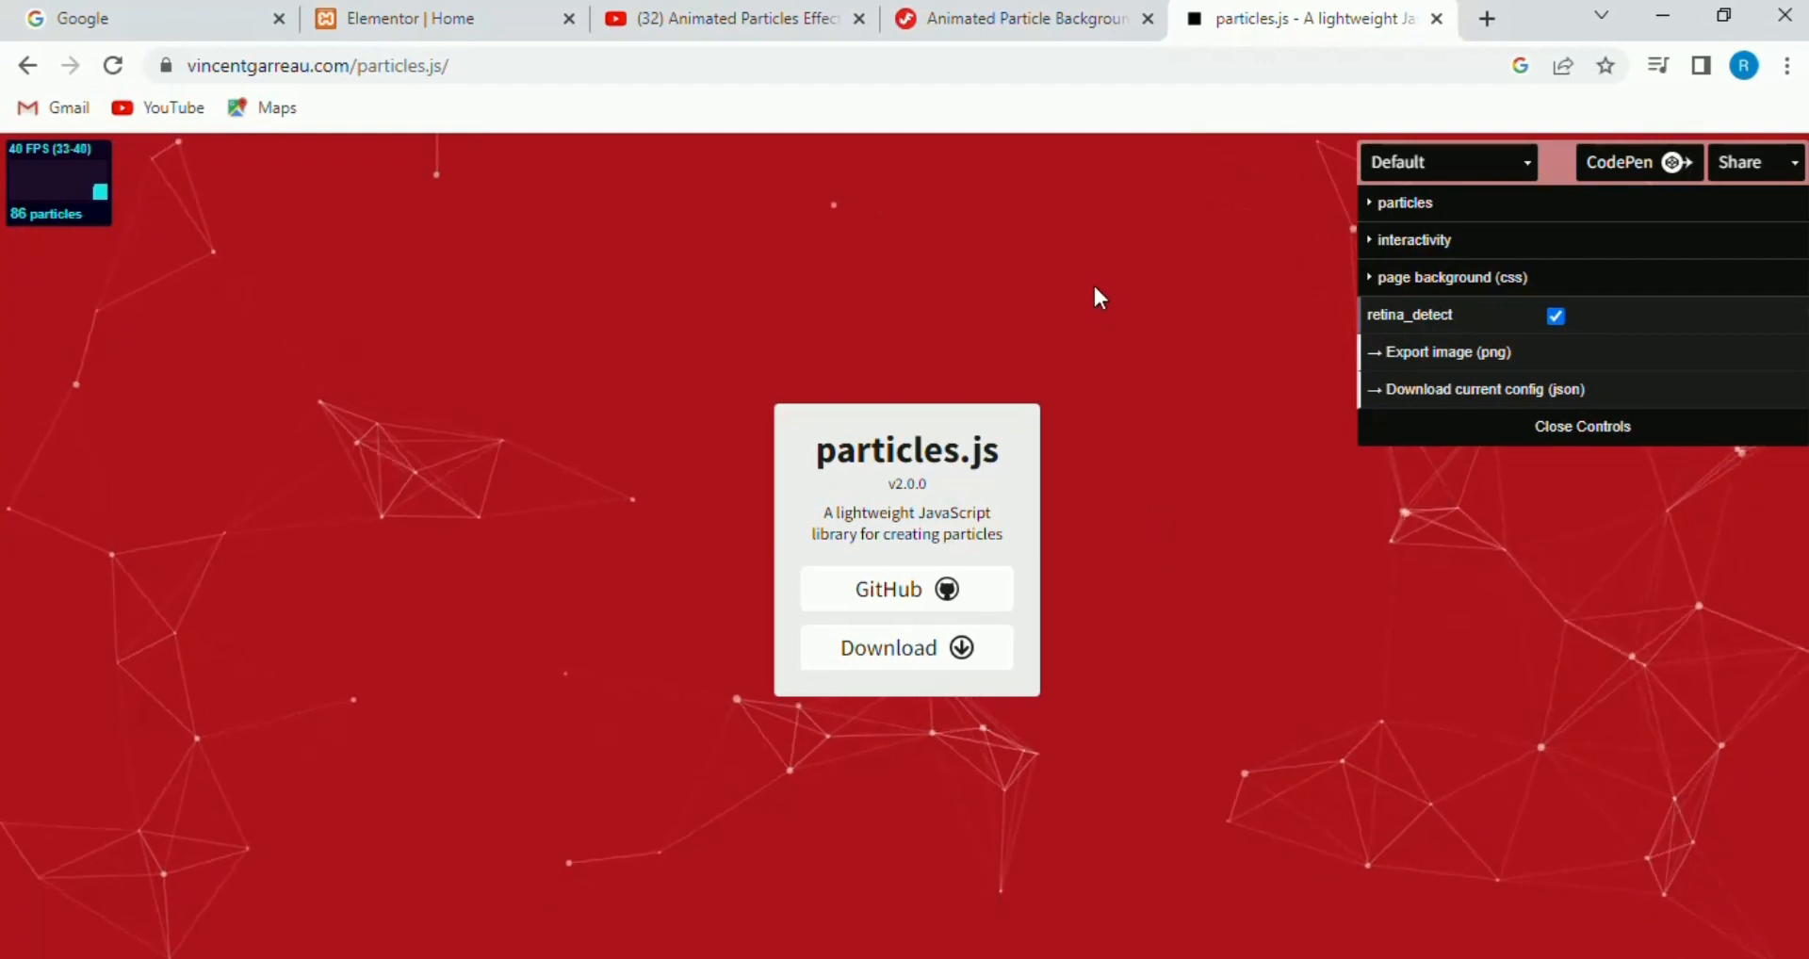
- Preview the NASA, Bubble, Snow and Nyan Cat particle presets, ending on the Default preset
{"action": "left_click", "coordinate": [1443, 163]}
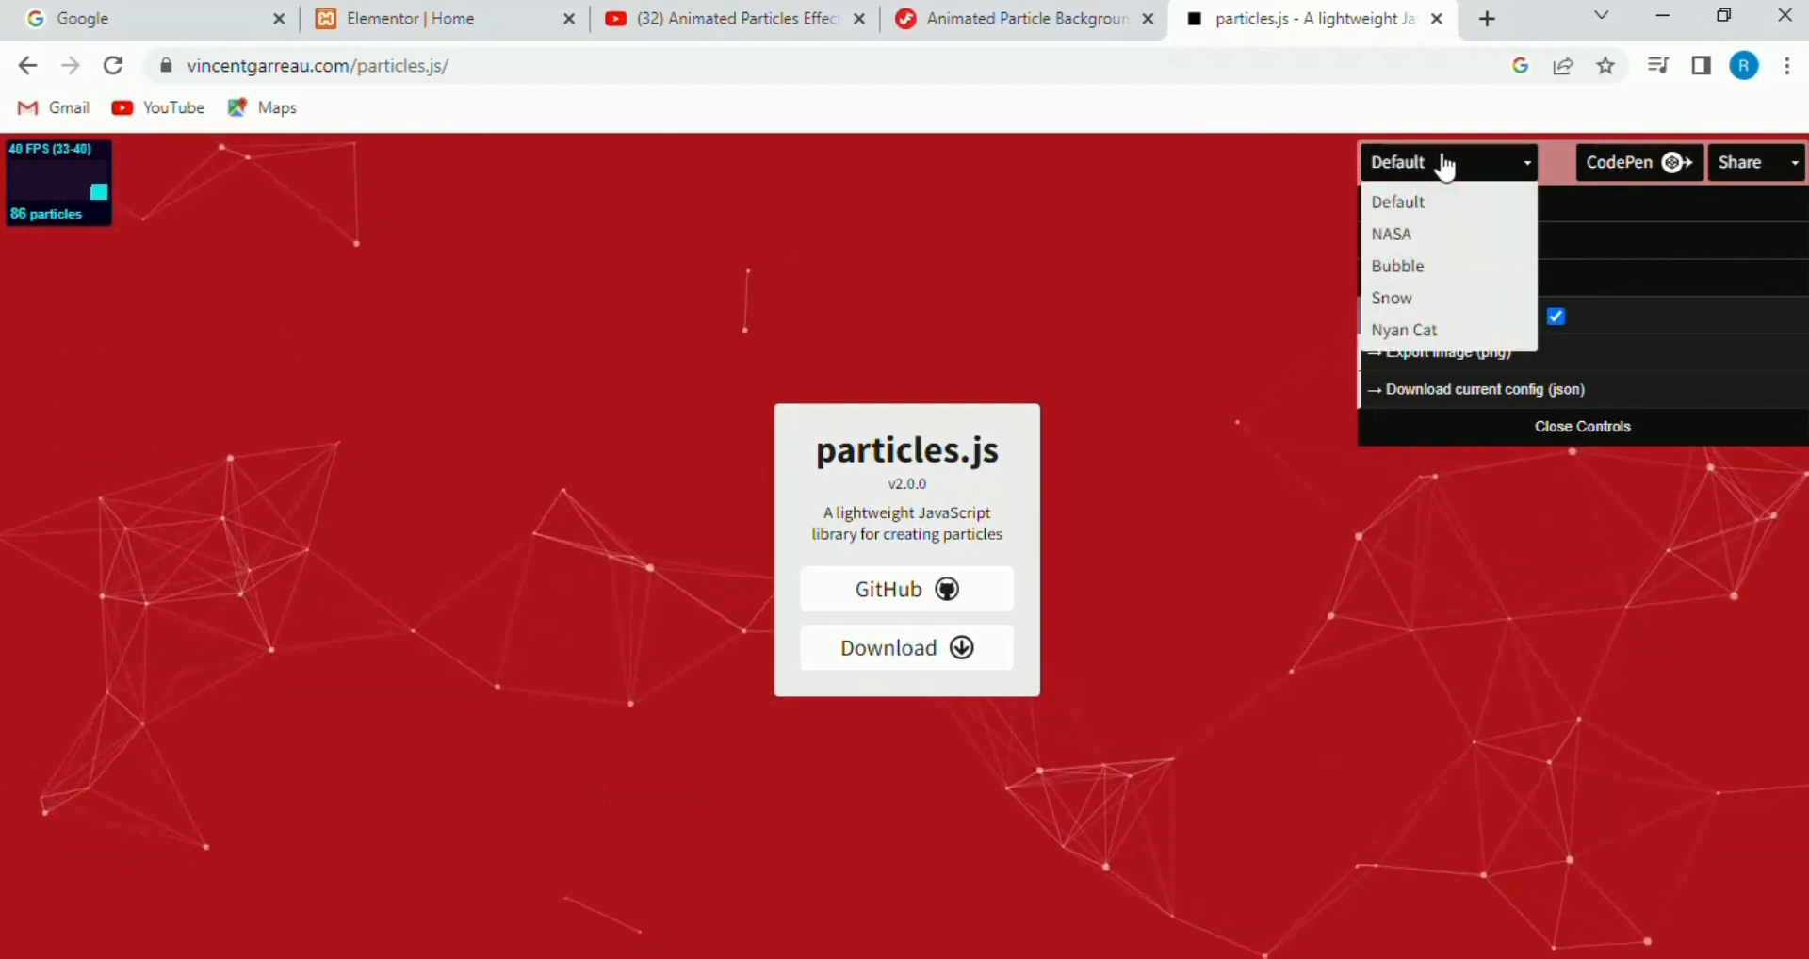
{"action": "left_click", "coordinate": [1401, 241]}
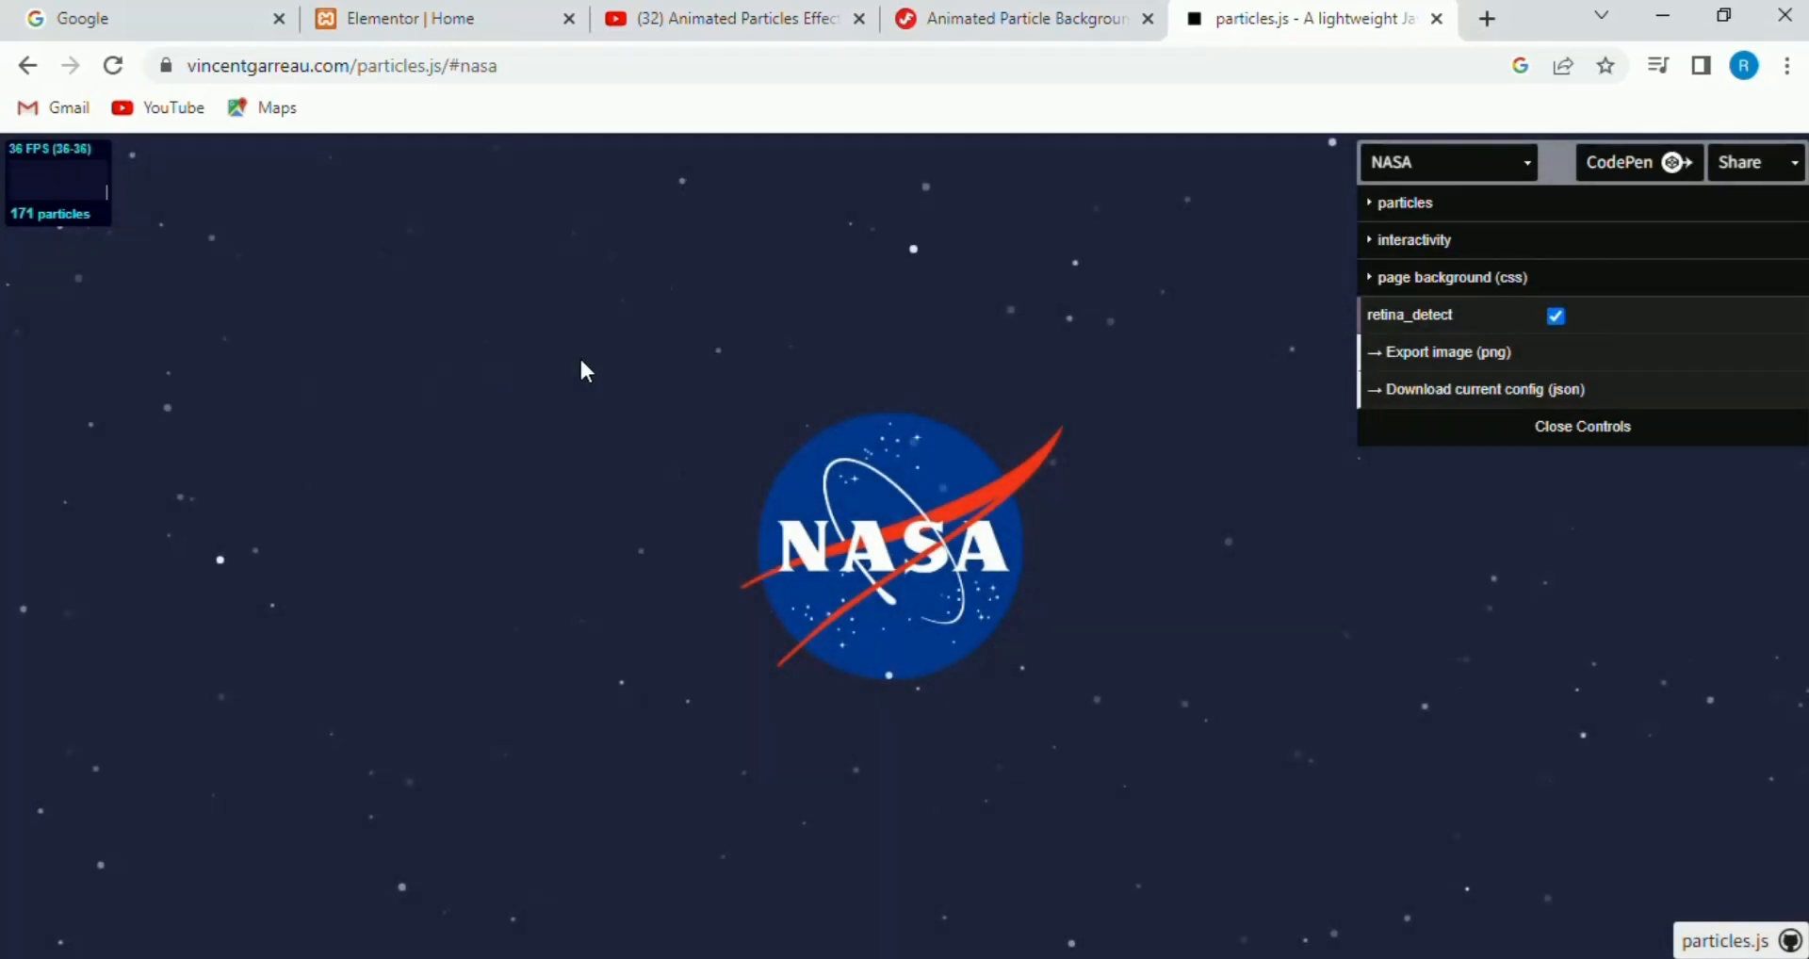
{"action": "left_click", "coordinate": [1435, 170]}
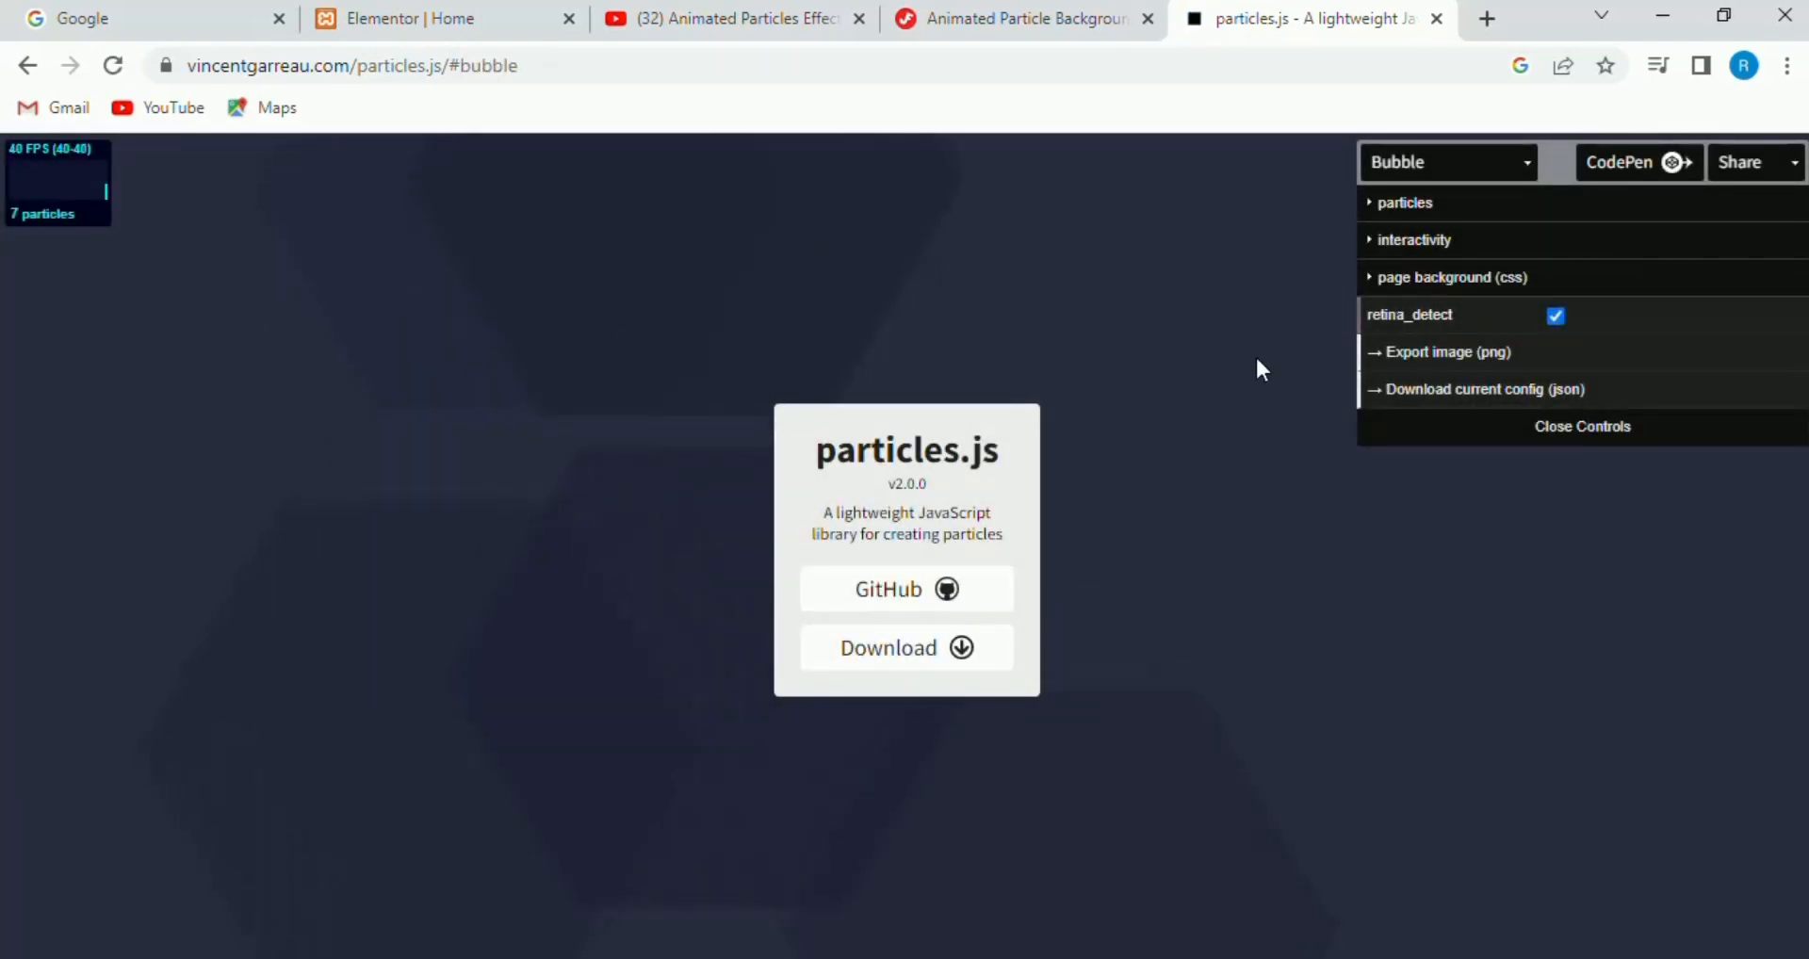
{"action": "left_click", "coordinate": [1422, 179]}
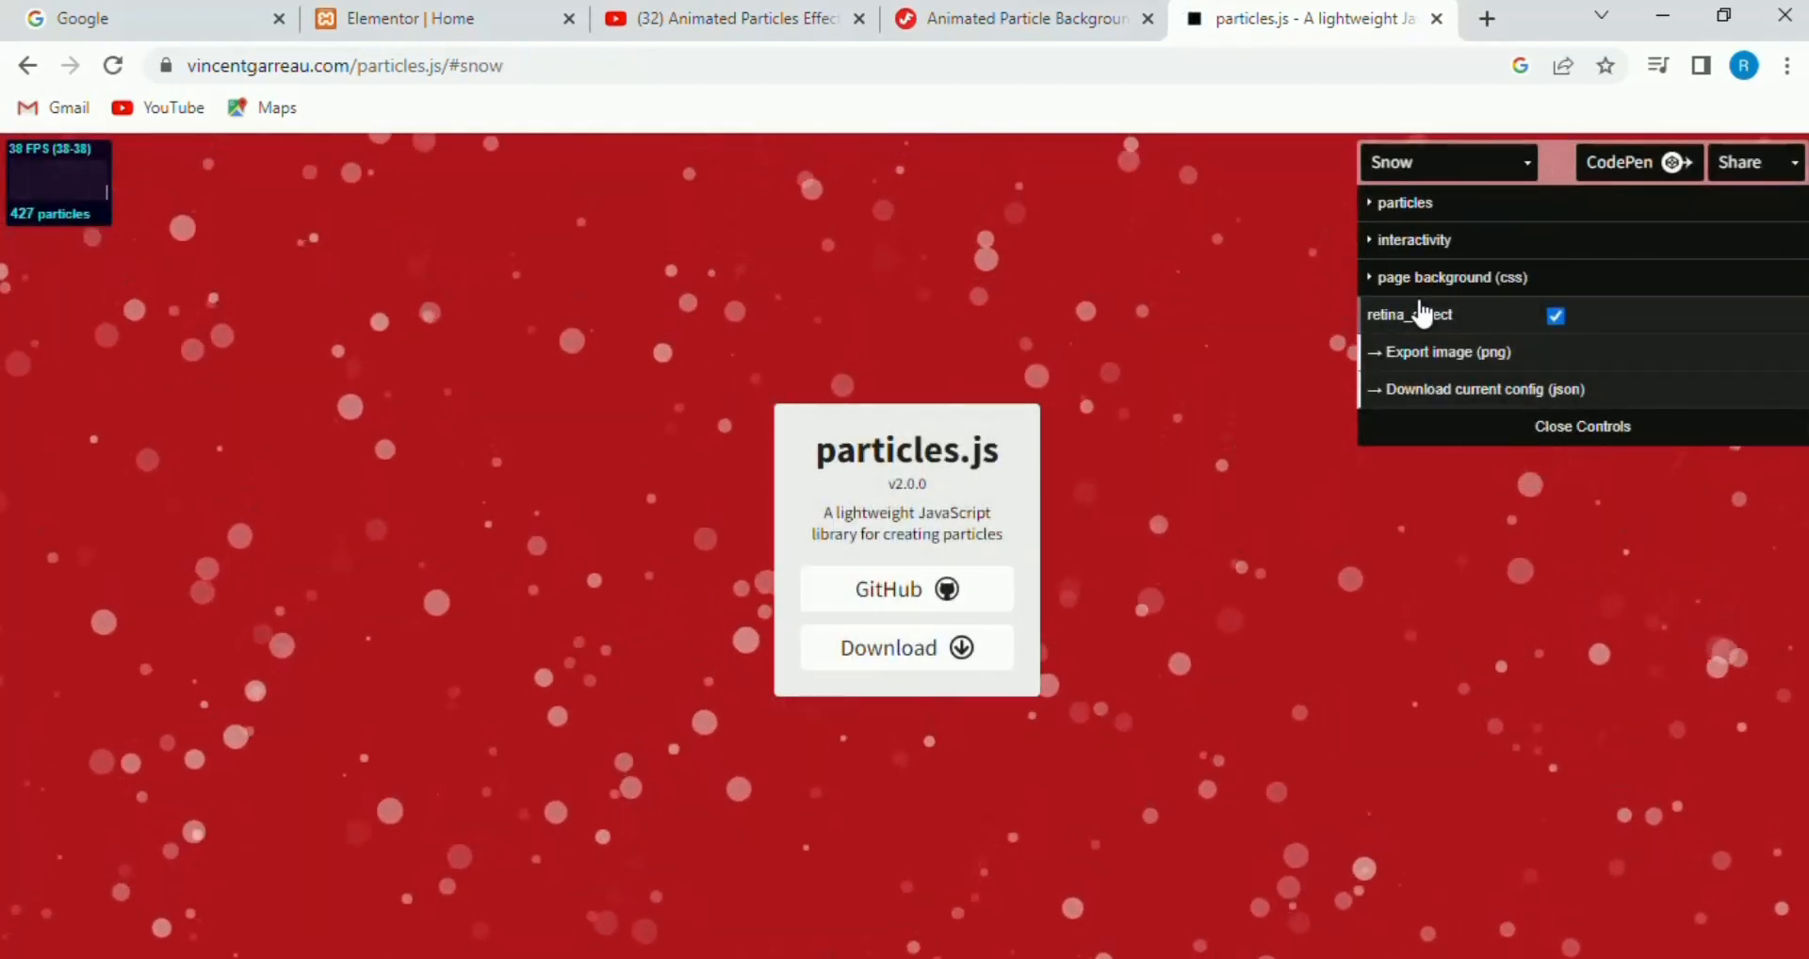
{"action": "left_click", "coordinate": [1487, 172]}
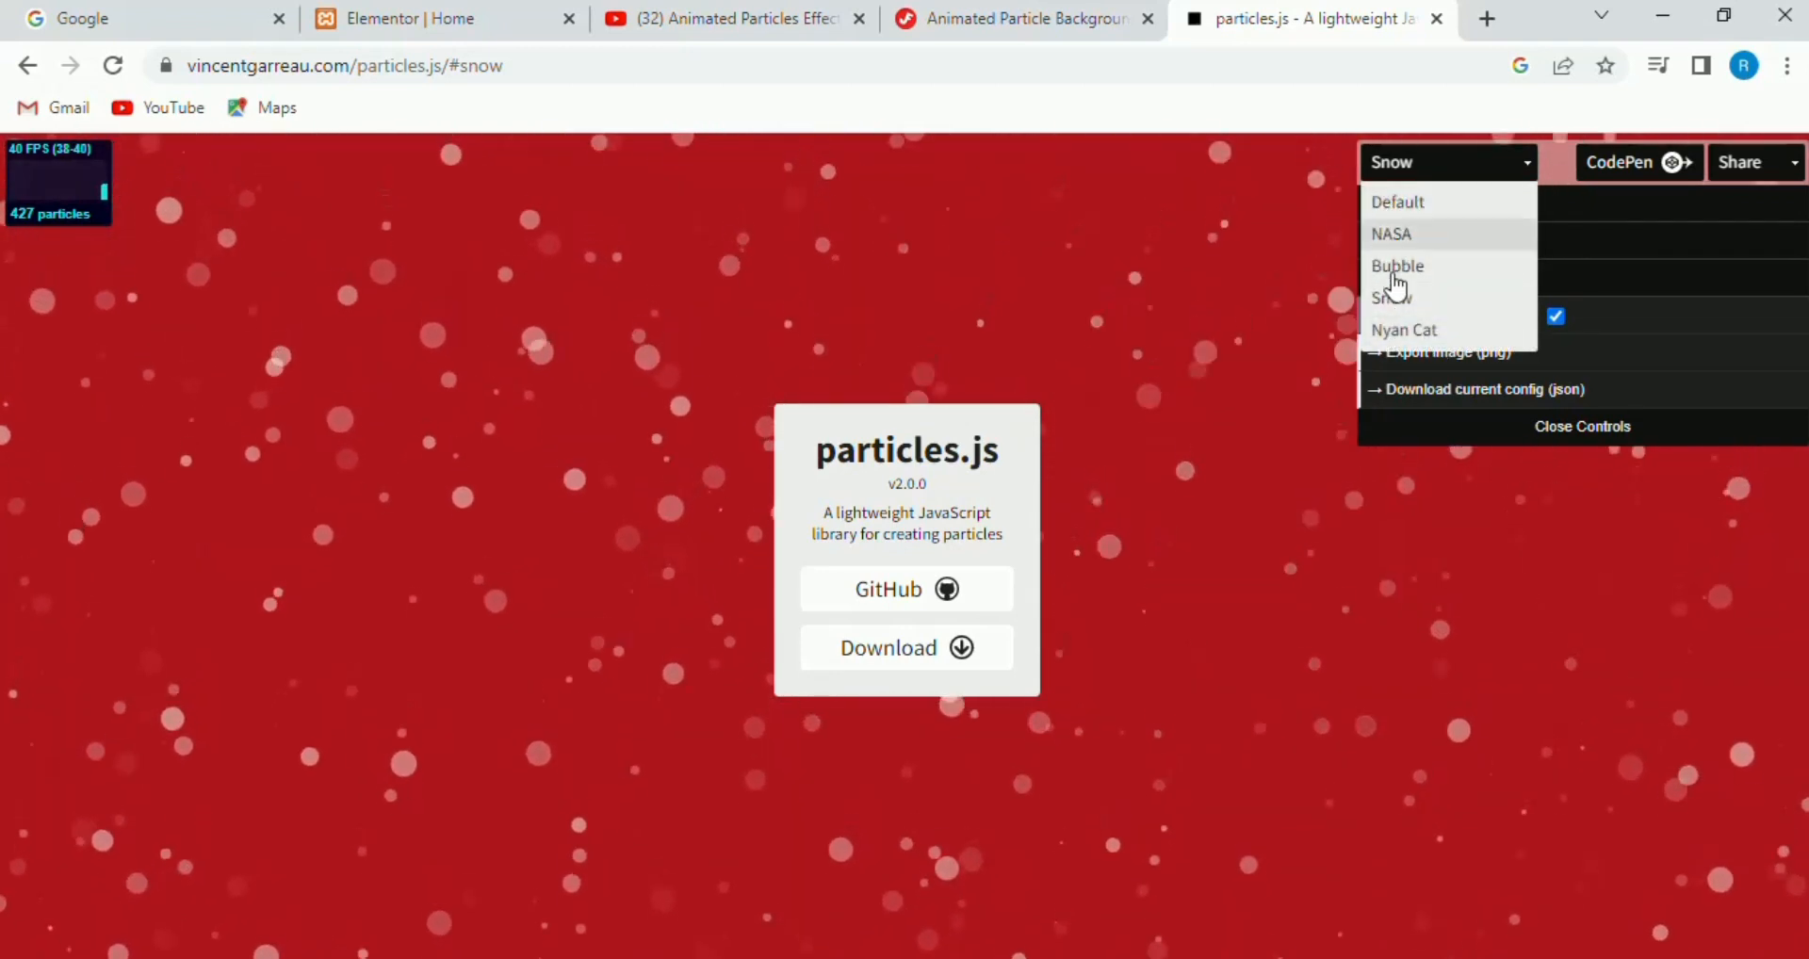
{"action": "left_click", "coordinate": [1408, 330]}
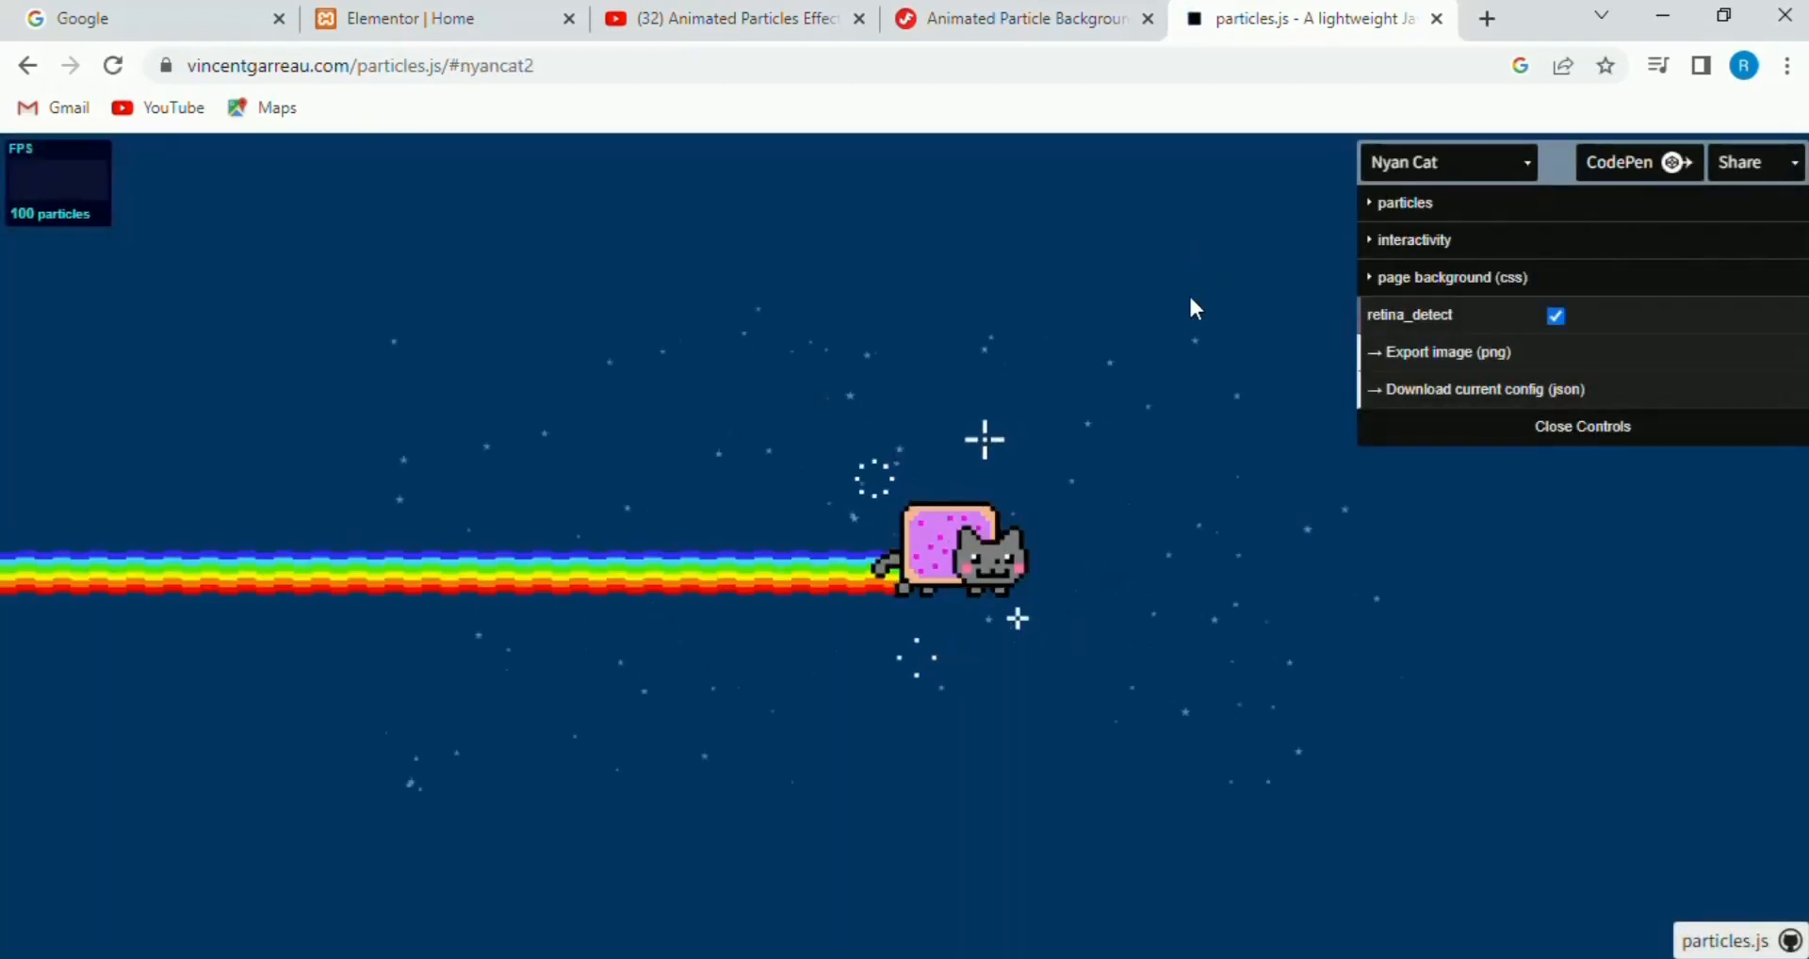
{"action": "left_click", "coordinate": [1478, 161]}
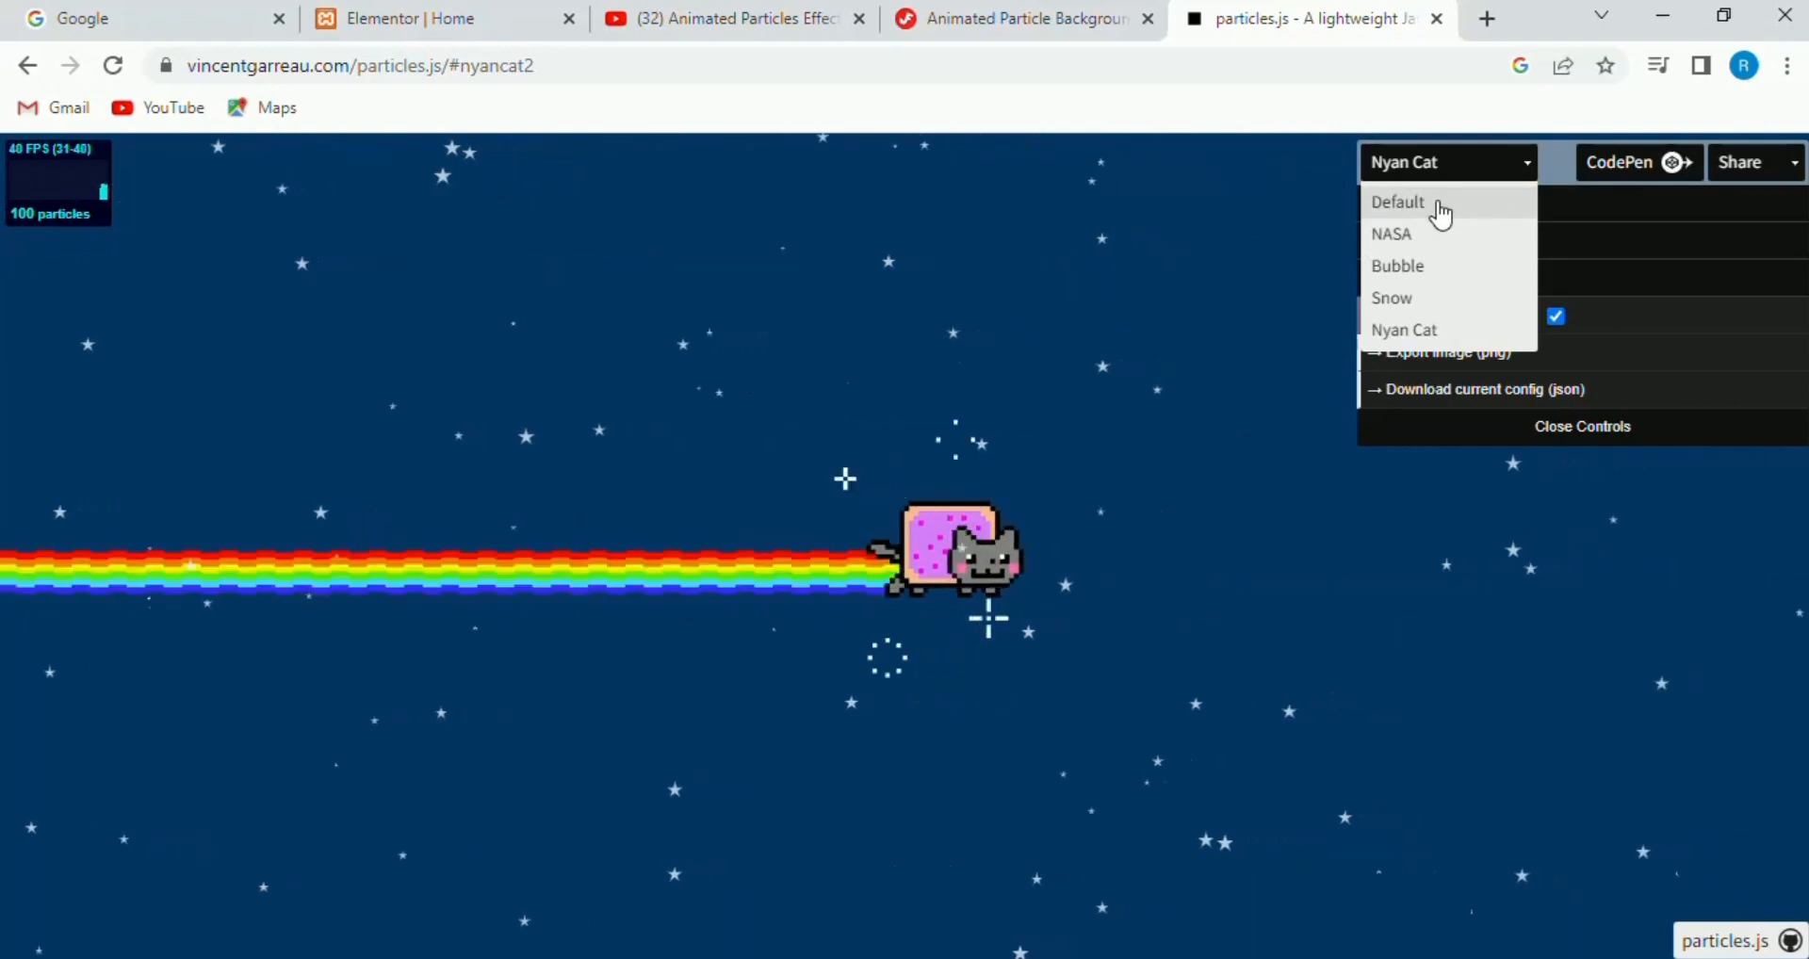
{"action": "left_click", "coordinate": [1398, 202]}
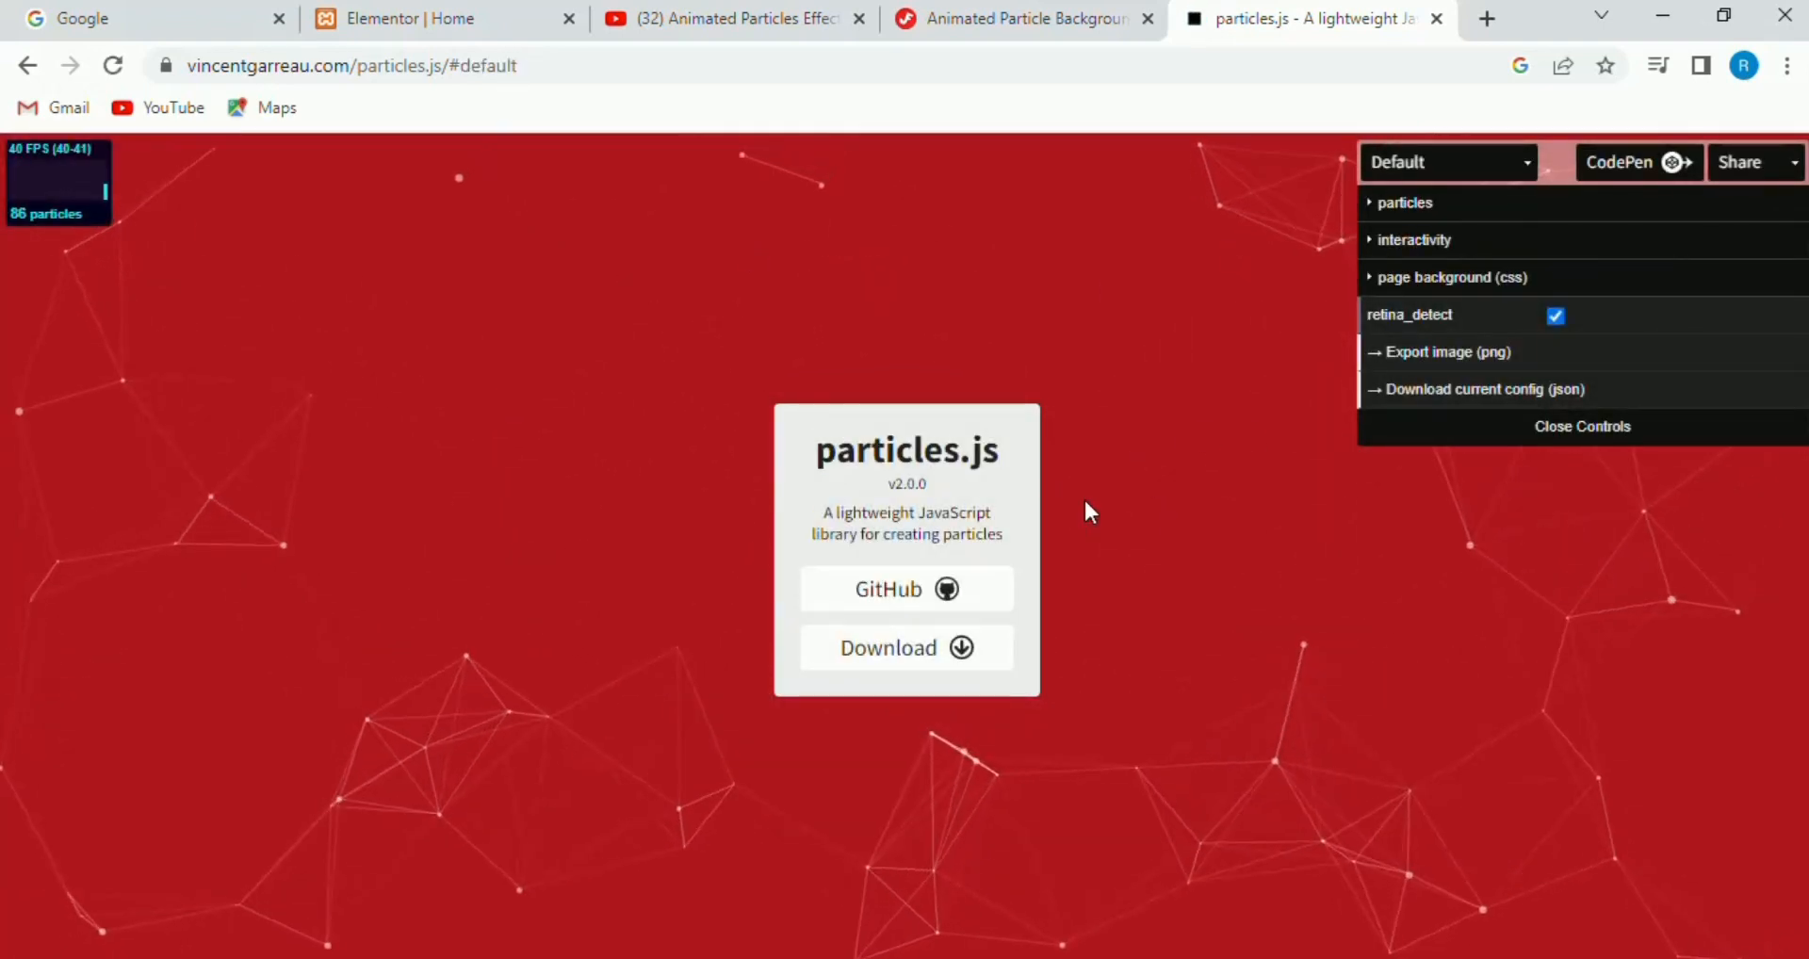
- Try different particle counts in the particles number settings and settle on a value of 180
{"action": "left_click", "coordinate": [1450, 205]}
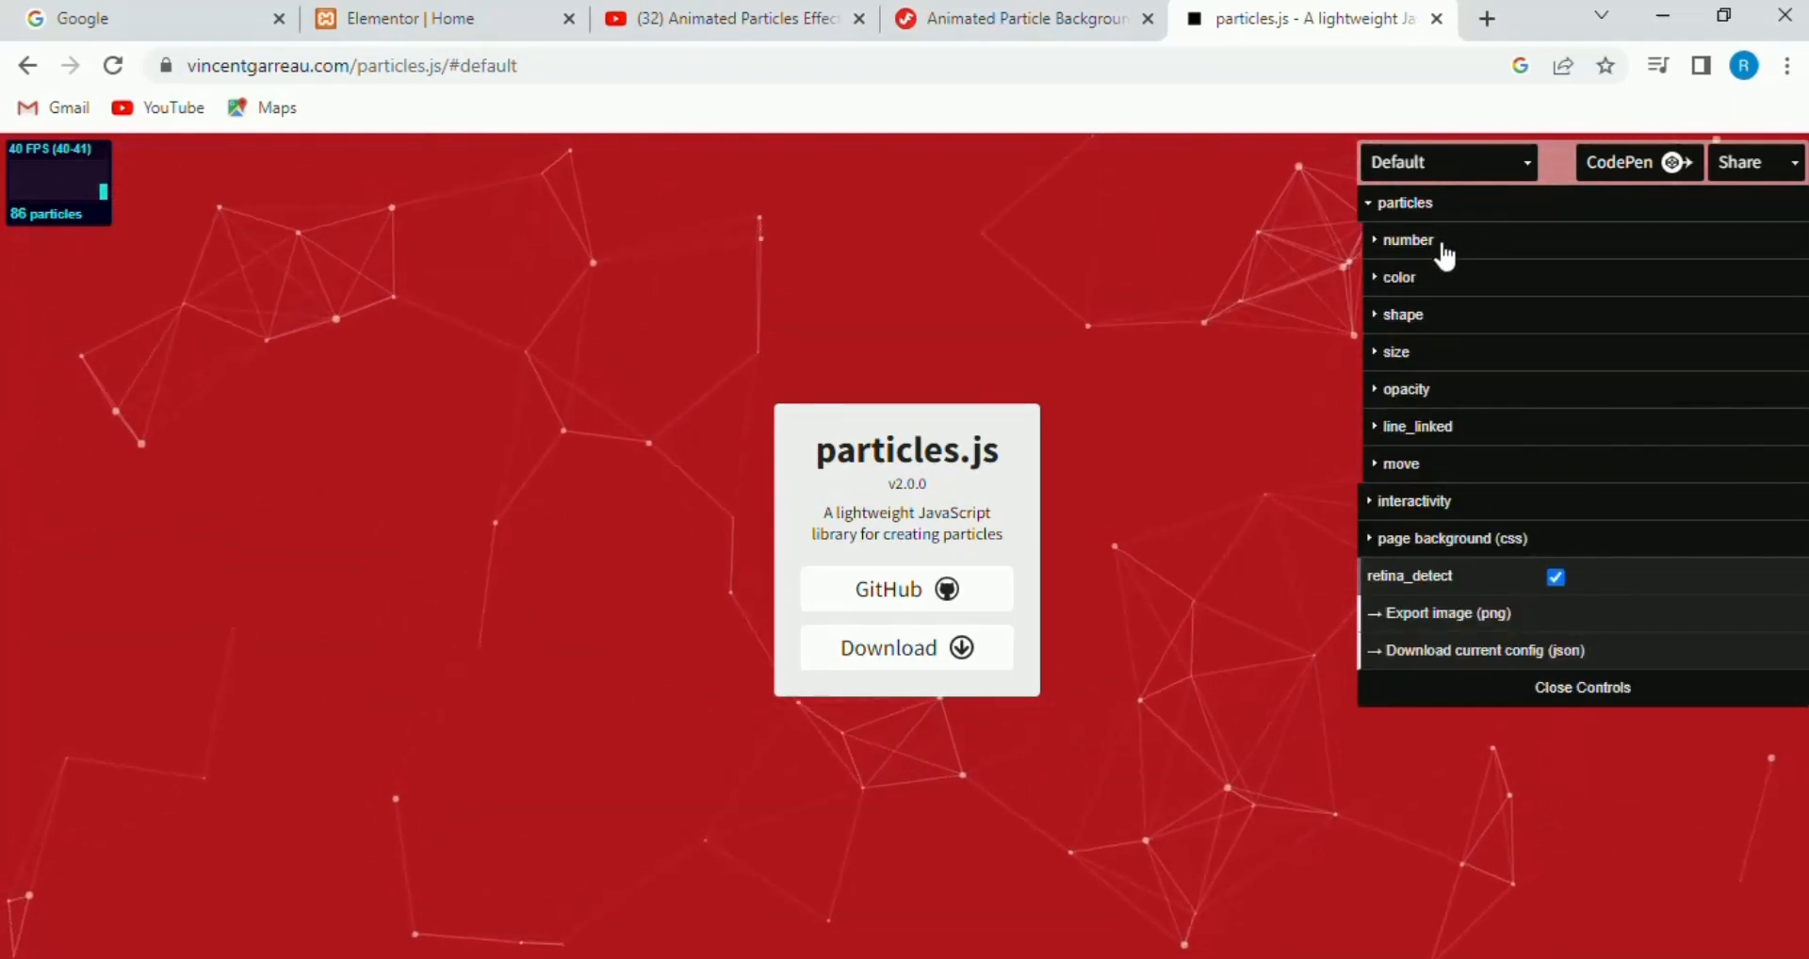
{"action": "left_click", "coordinate": [1443, 250]}
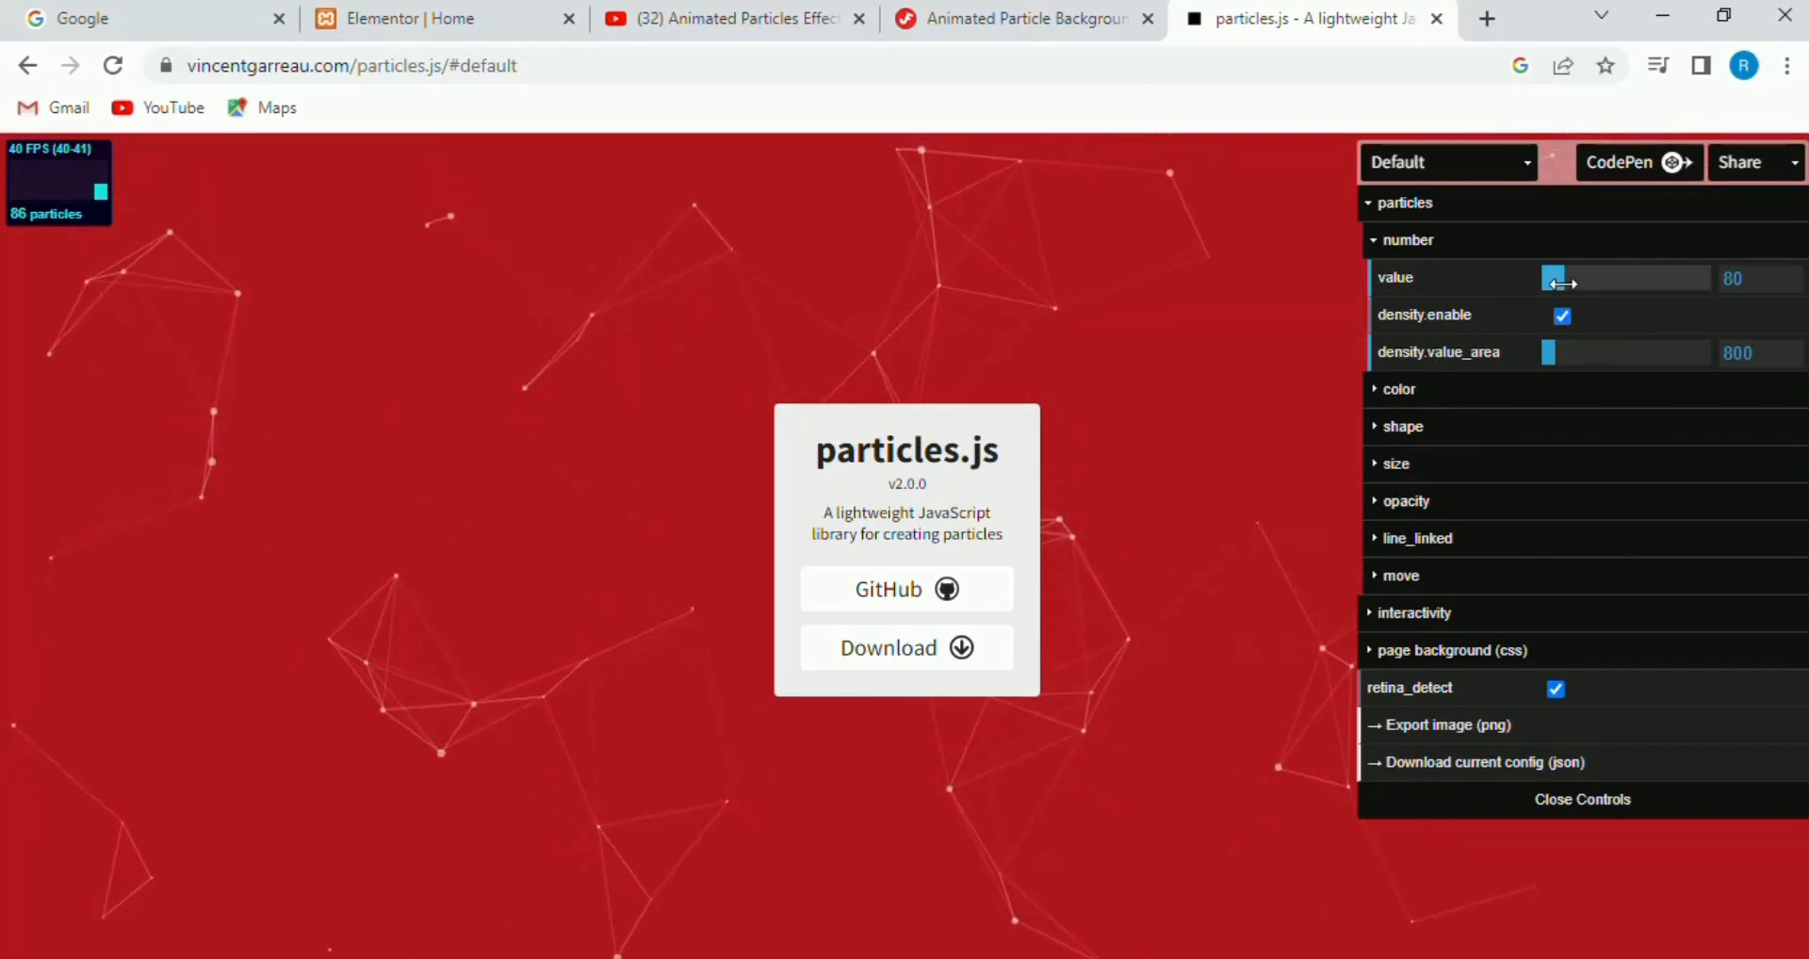
{"action": "left_click_drag", "start_coordinate": [1559, 282], "coordinate": [1582, 280]}
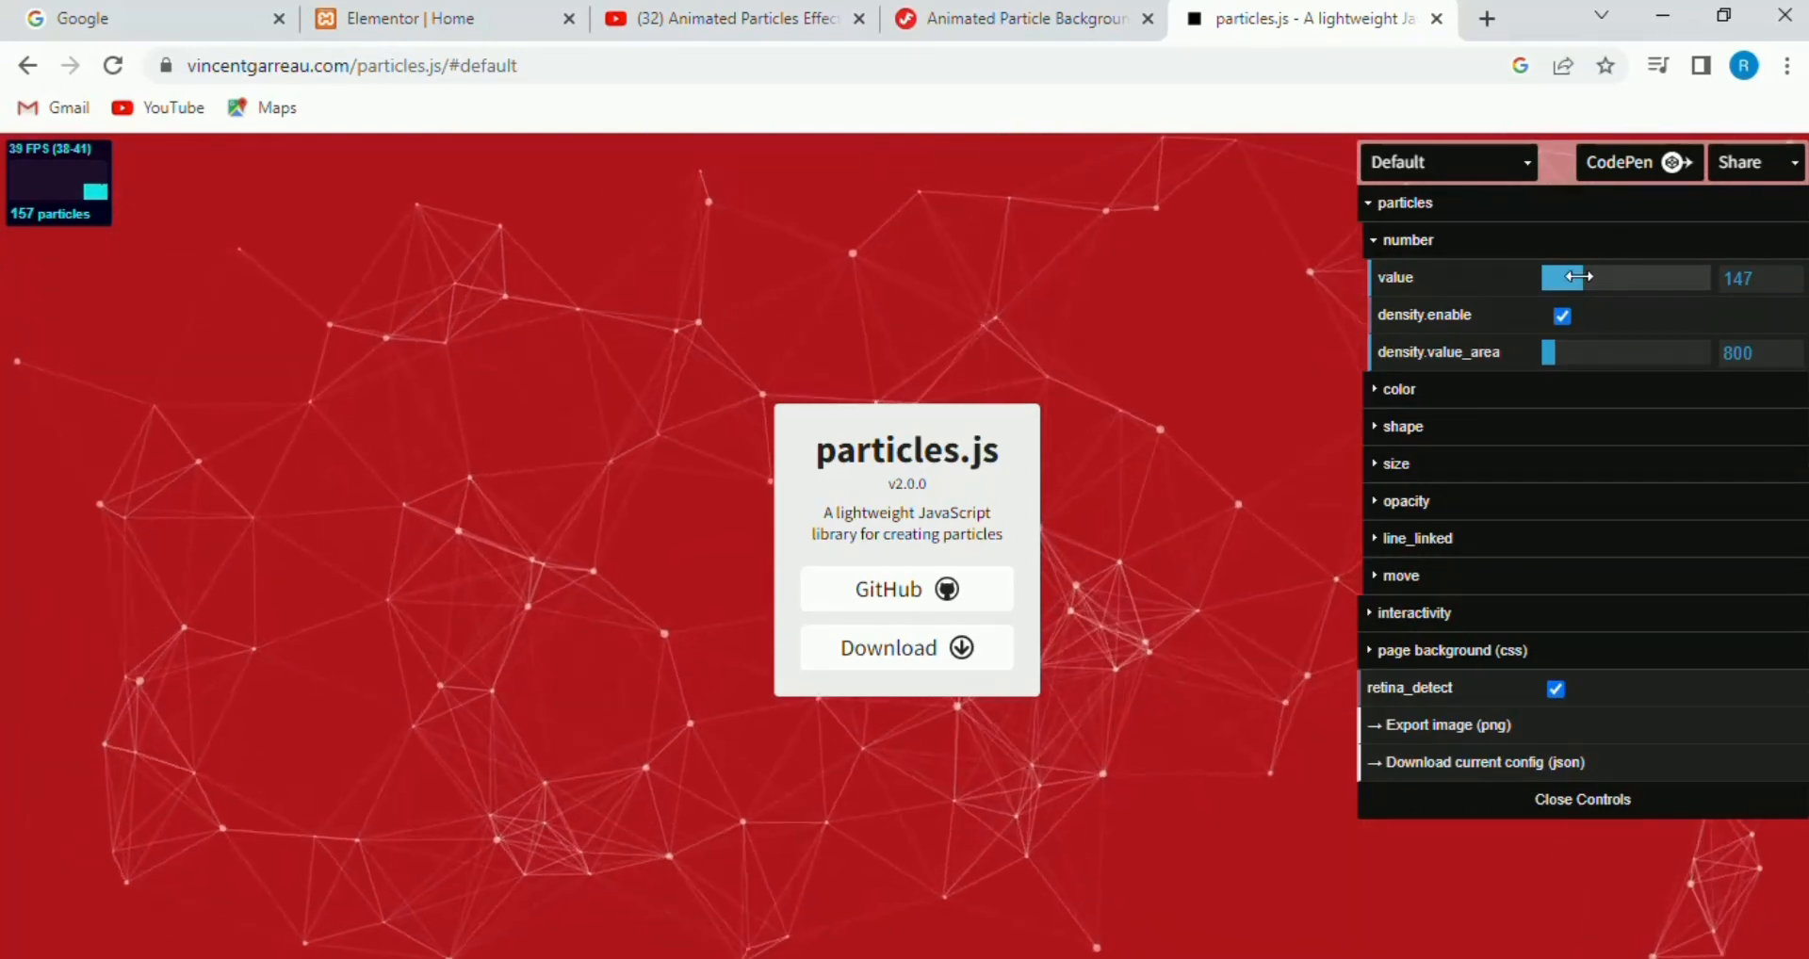
{"action": "left_click_drag", "start_coordinate": [1579, 276], "coordinate": [1599, 276]}
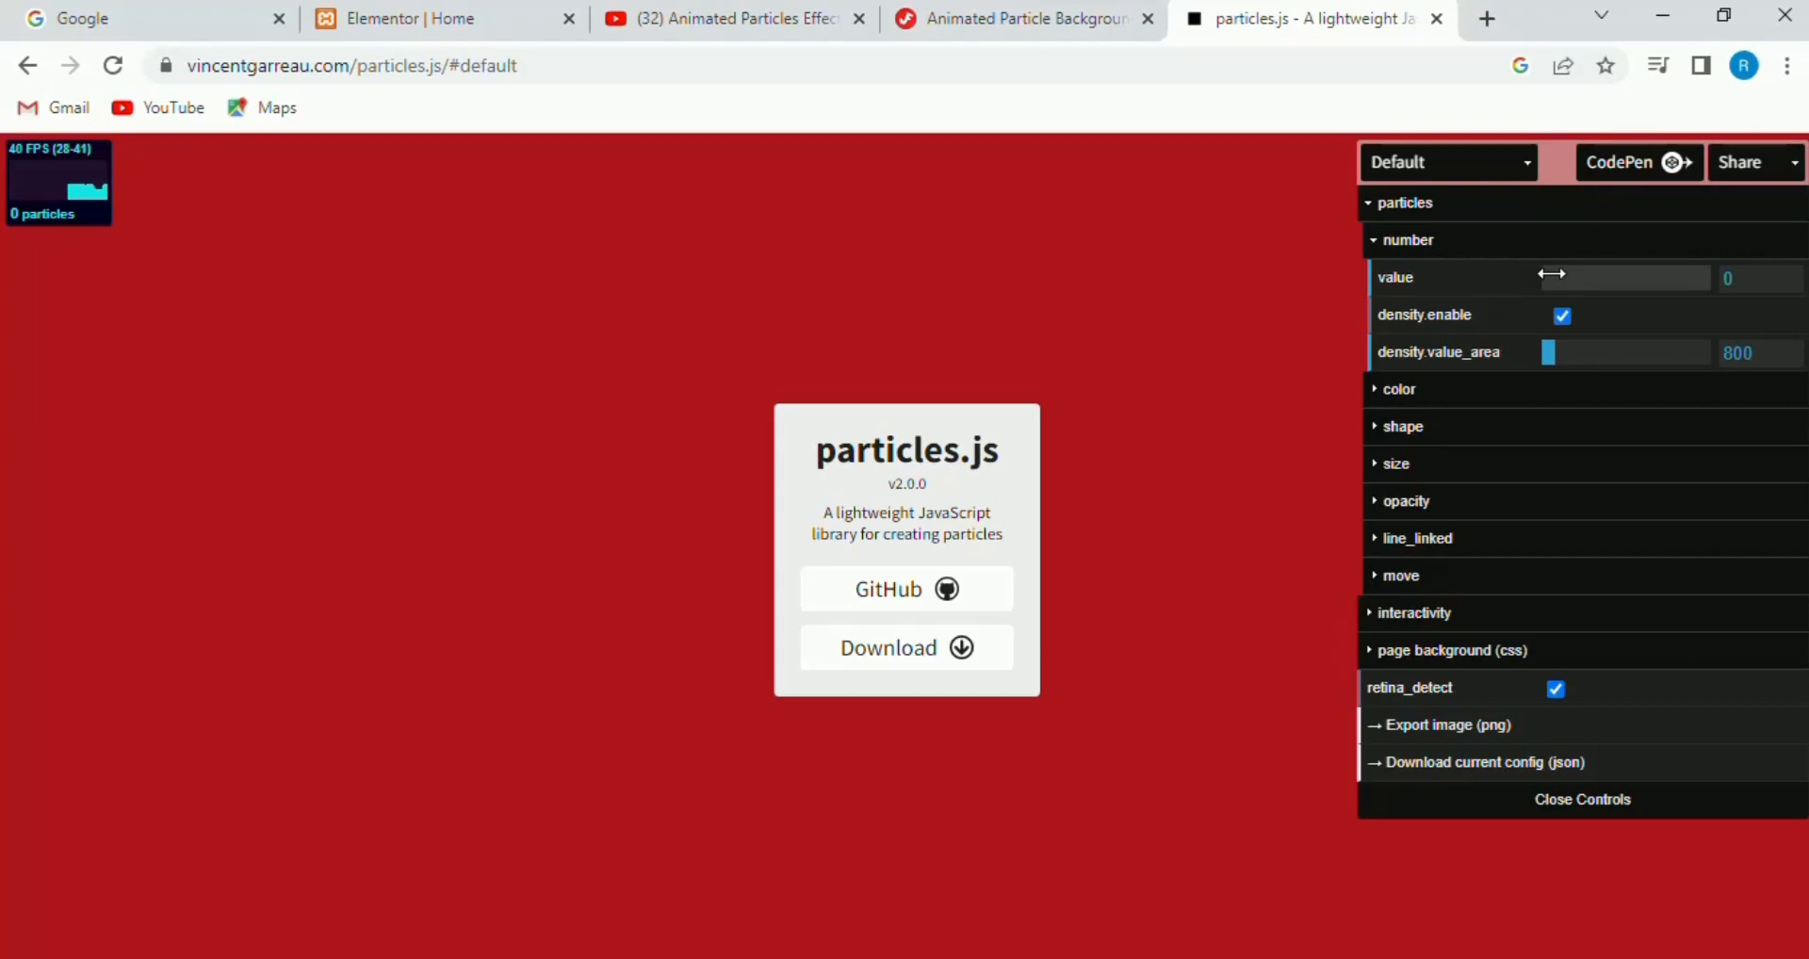
{"action": "left_click_drag", "start_coordinate": [1589, 273], "coordinate": [1606, 275]}
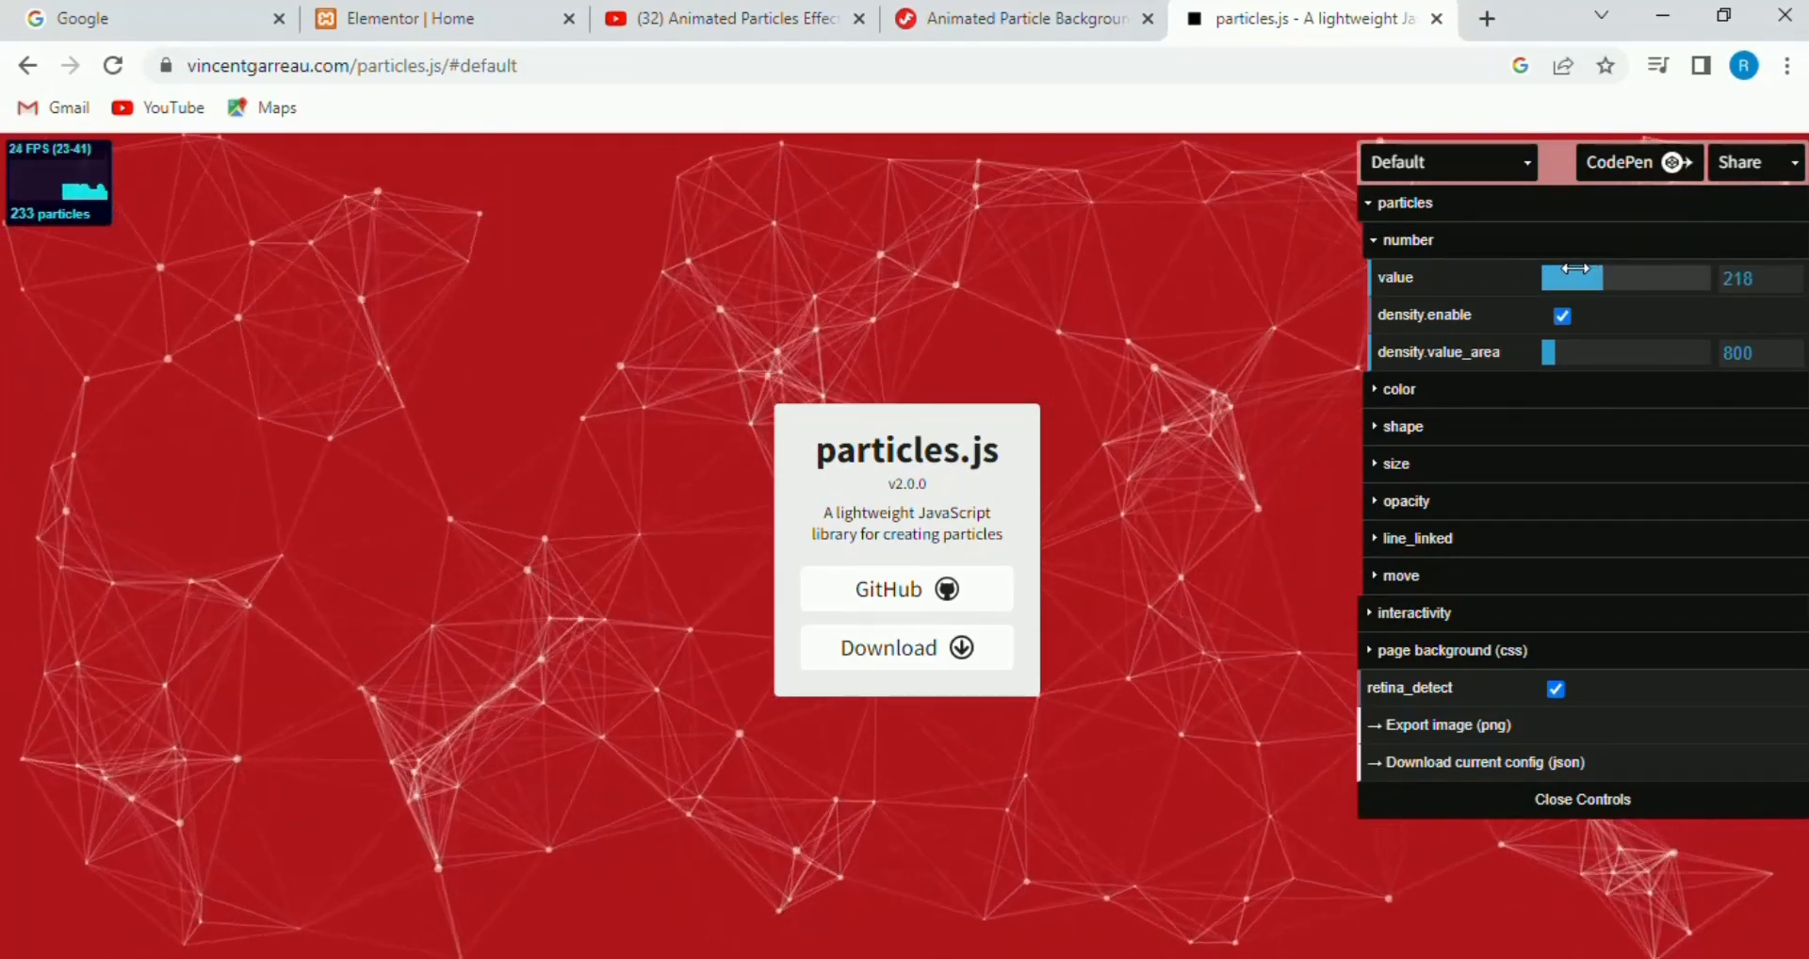
{"action": "left_click_drag", "start_coordinate": [1597, 275], "coordinate": [1592, 277]}
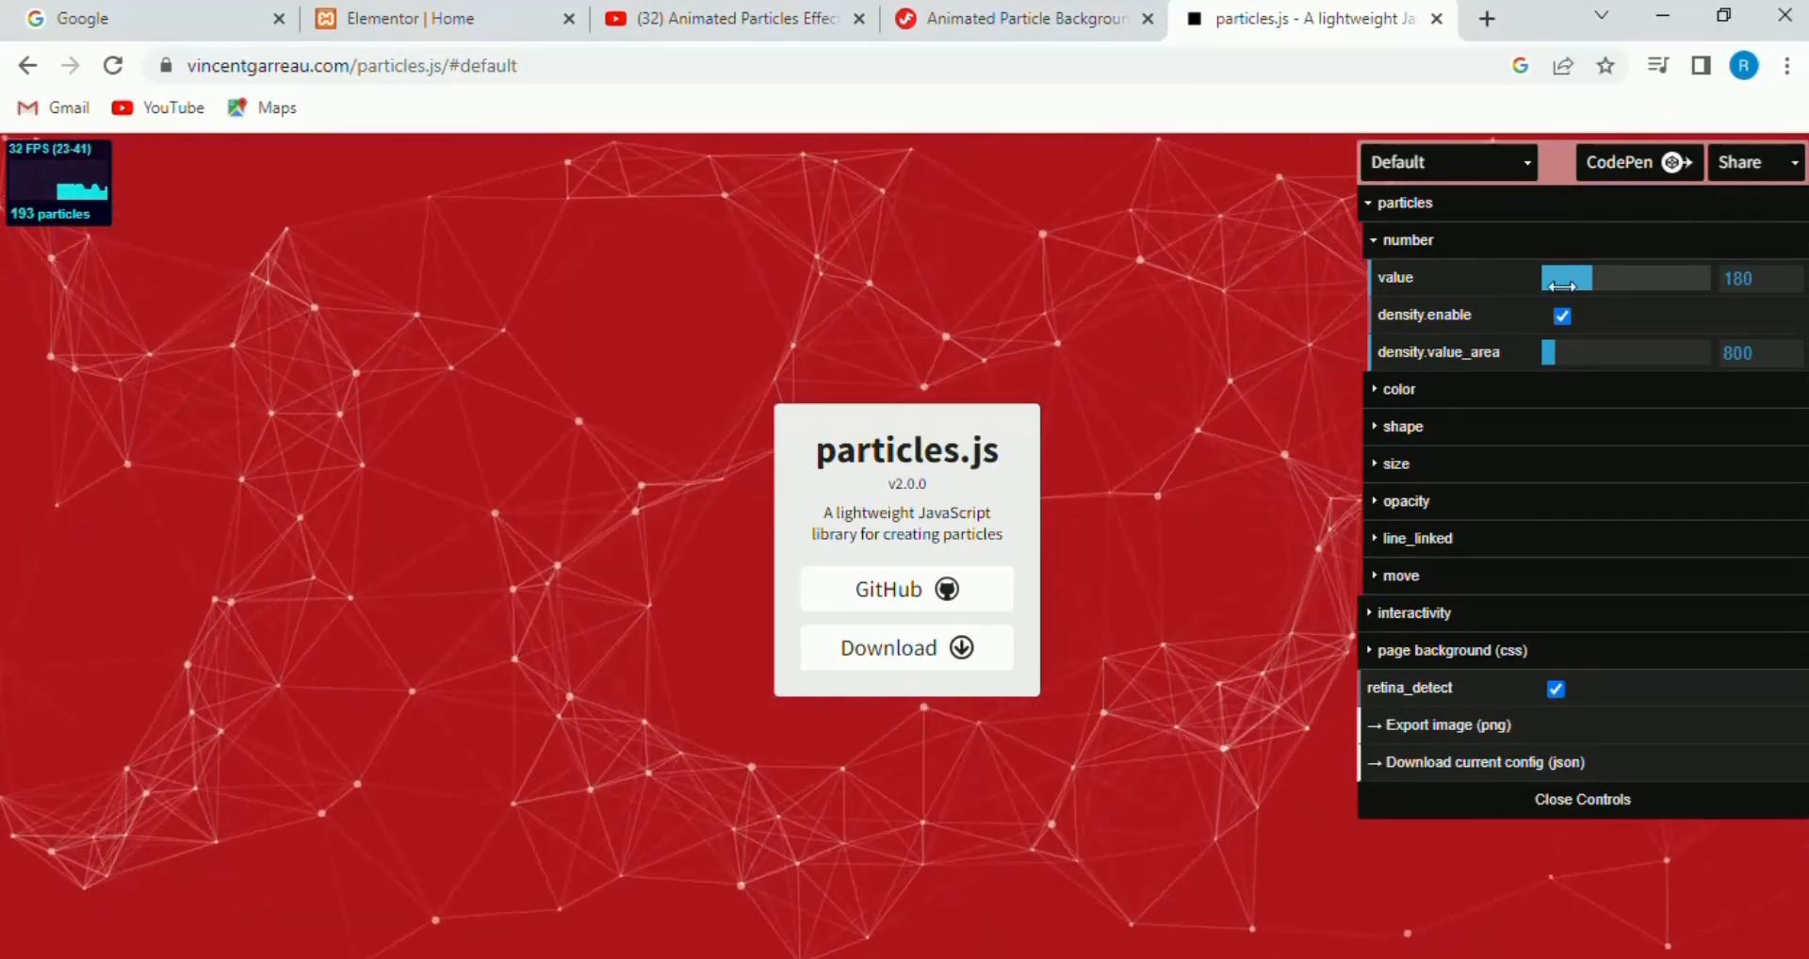
{"action": "left_click", "coordinate": [1430, 395]}
{"action": "left_click", "coordinate": [1429, 393]}
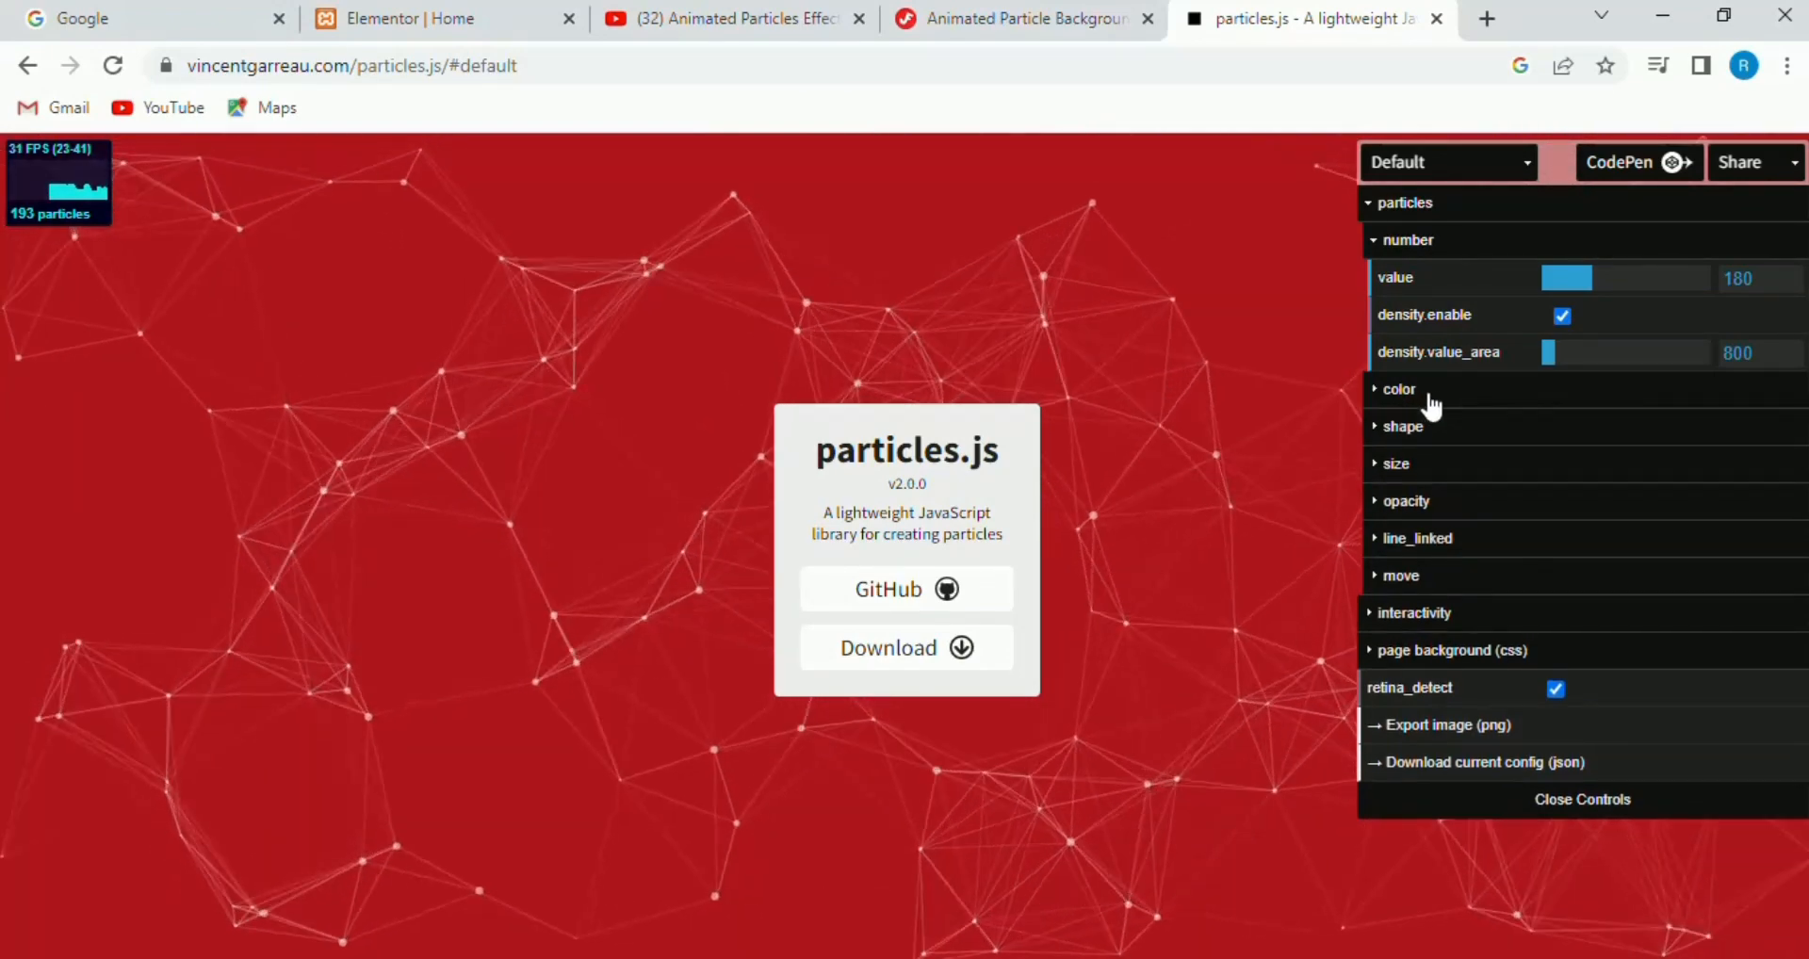
- Try the edge and triangle particle shapes, and set the shape type to star
{"action": "left_click", "coordinate": [1418, 433]}
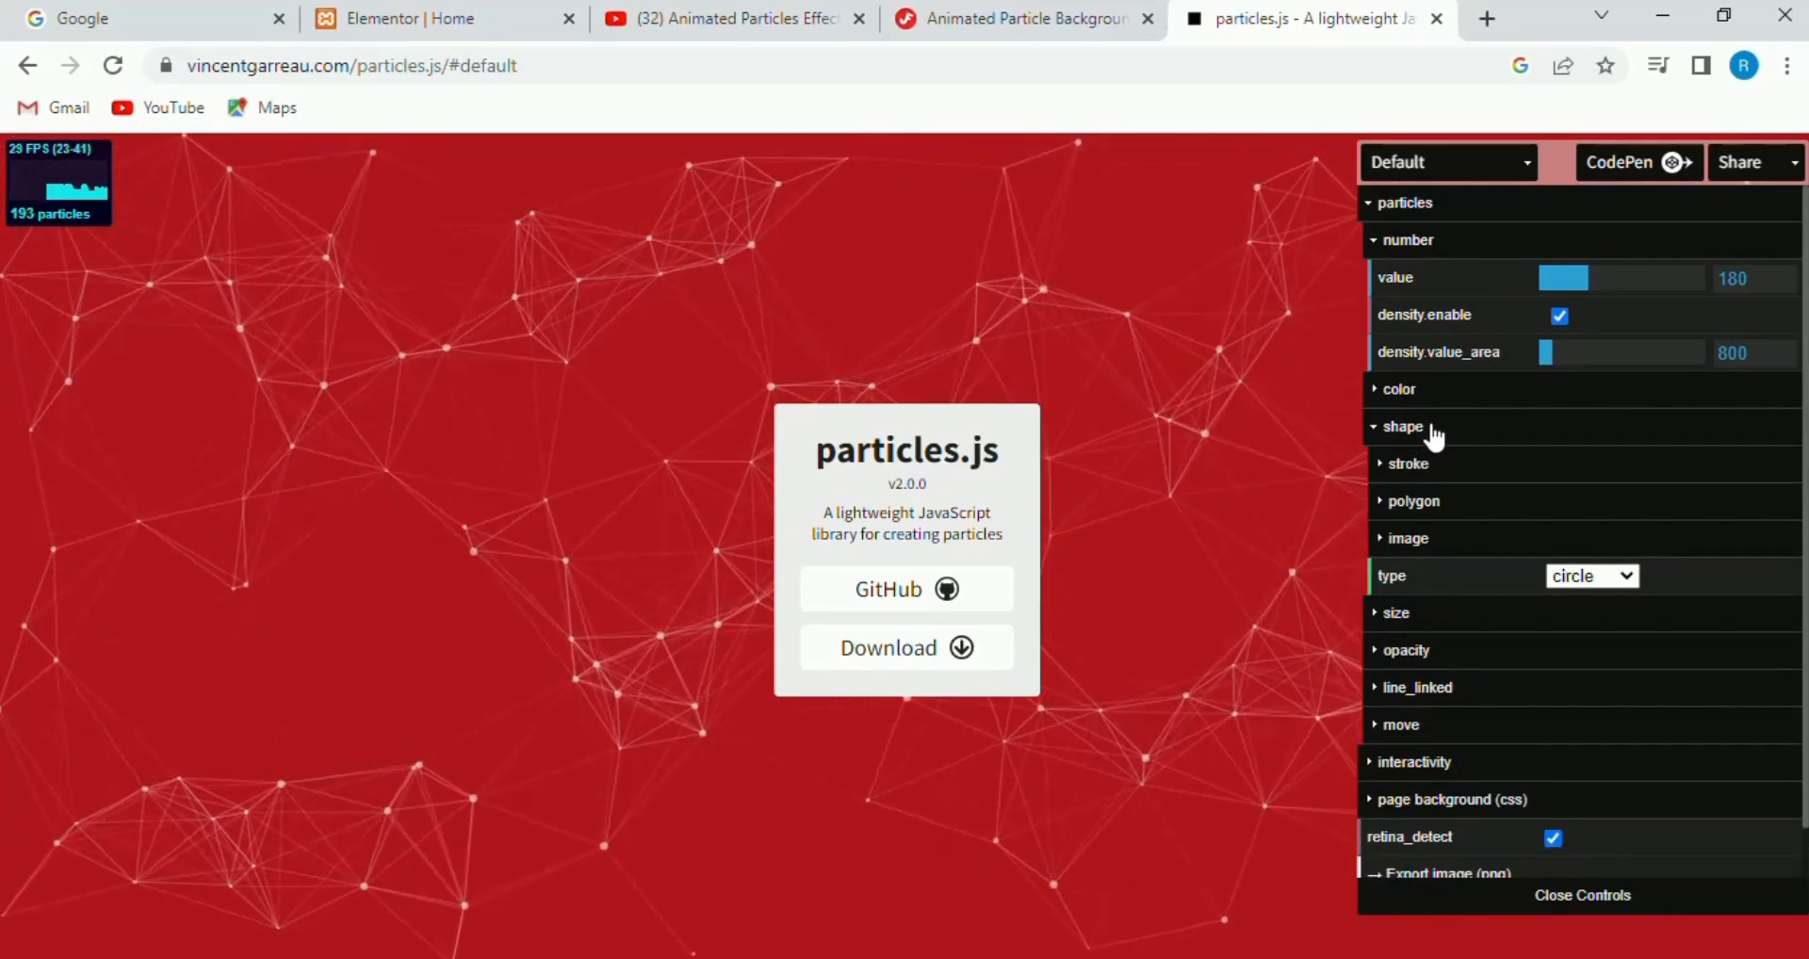
{"action": "left_click", "coordinate": [1628, 576]}
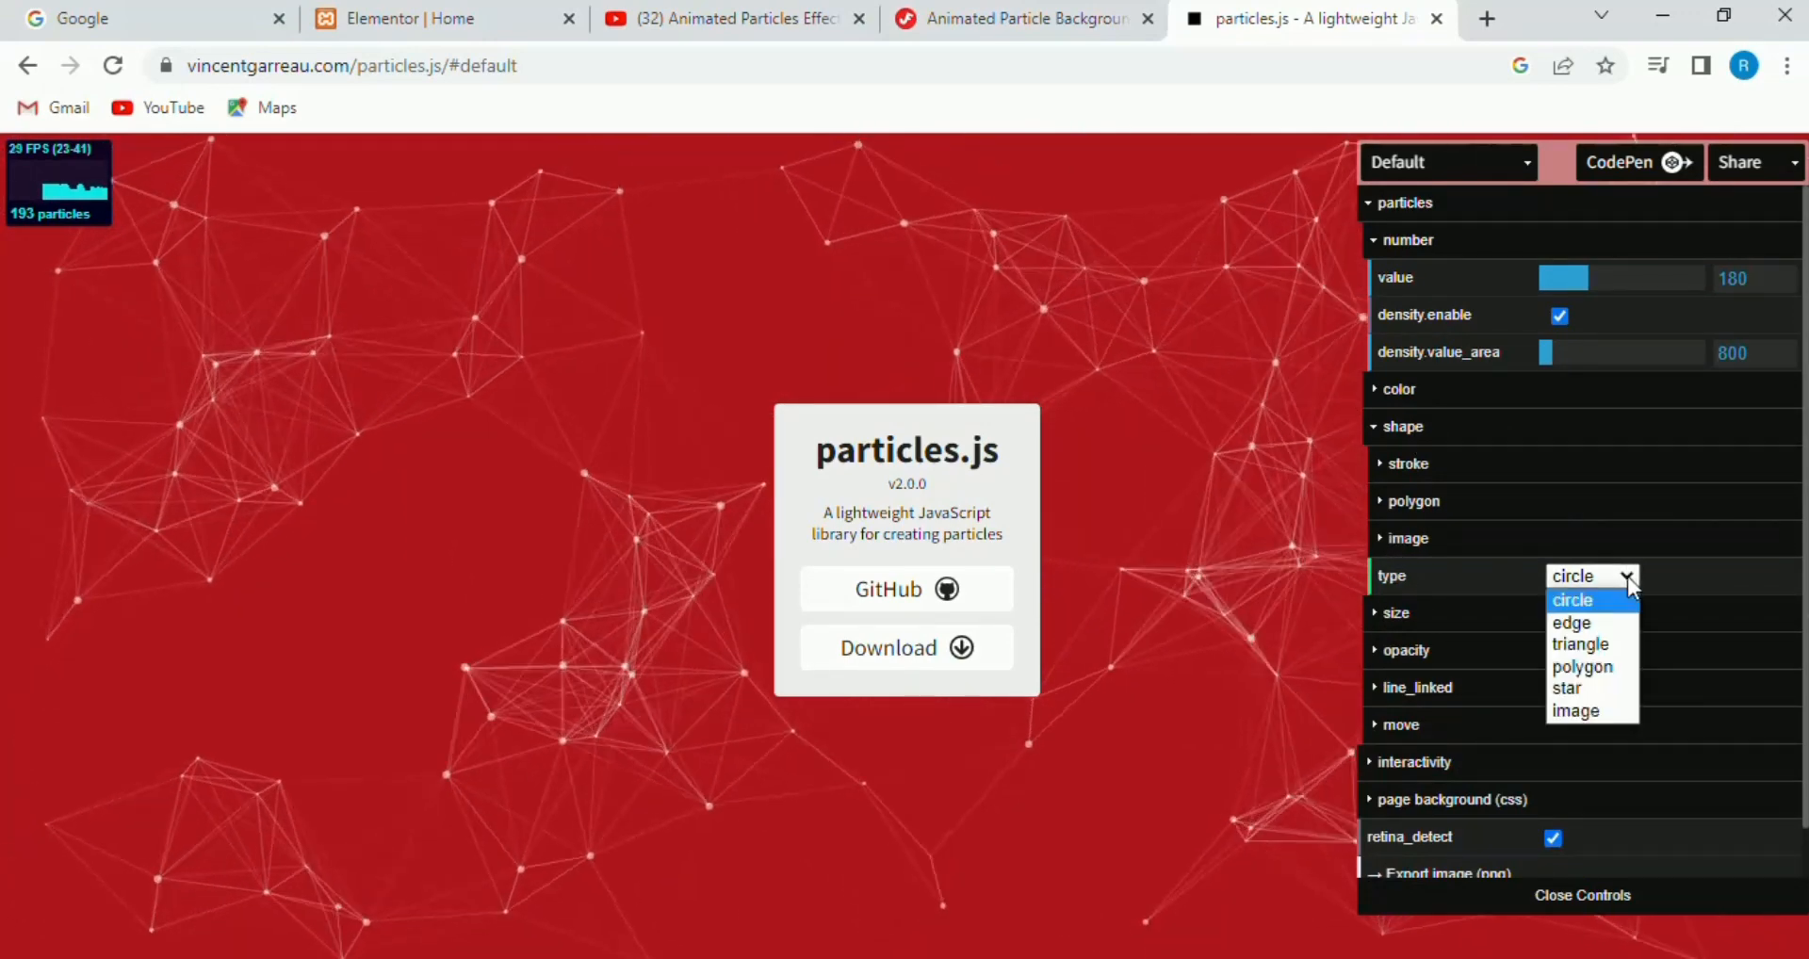
{"action": "left_click", "coordinate": [1586, 622]}
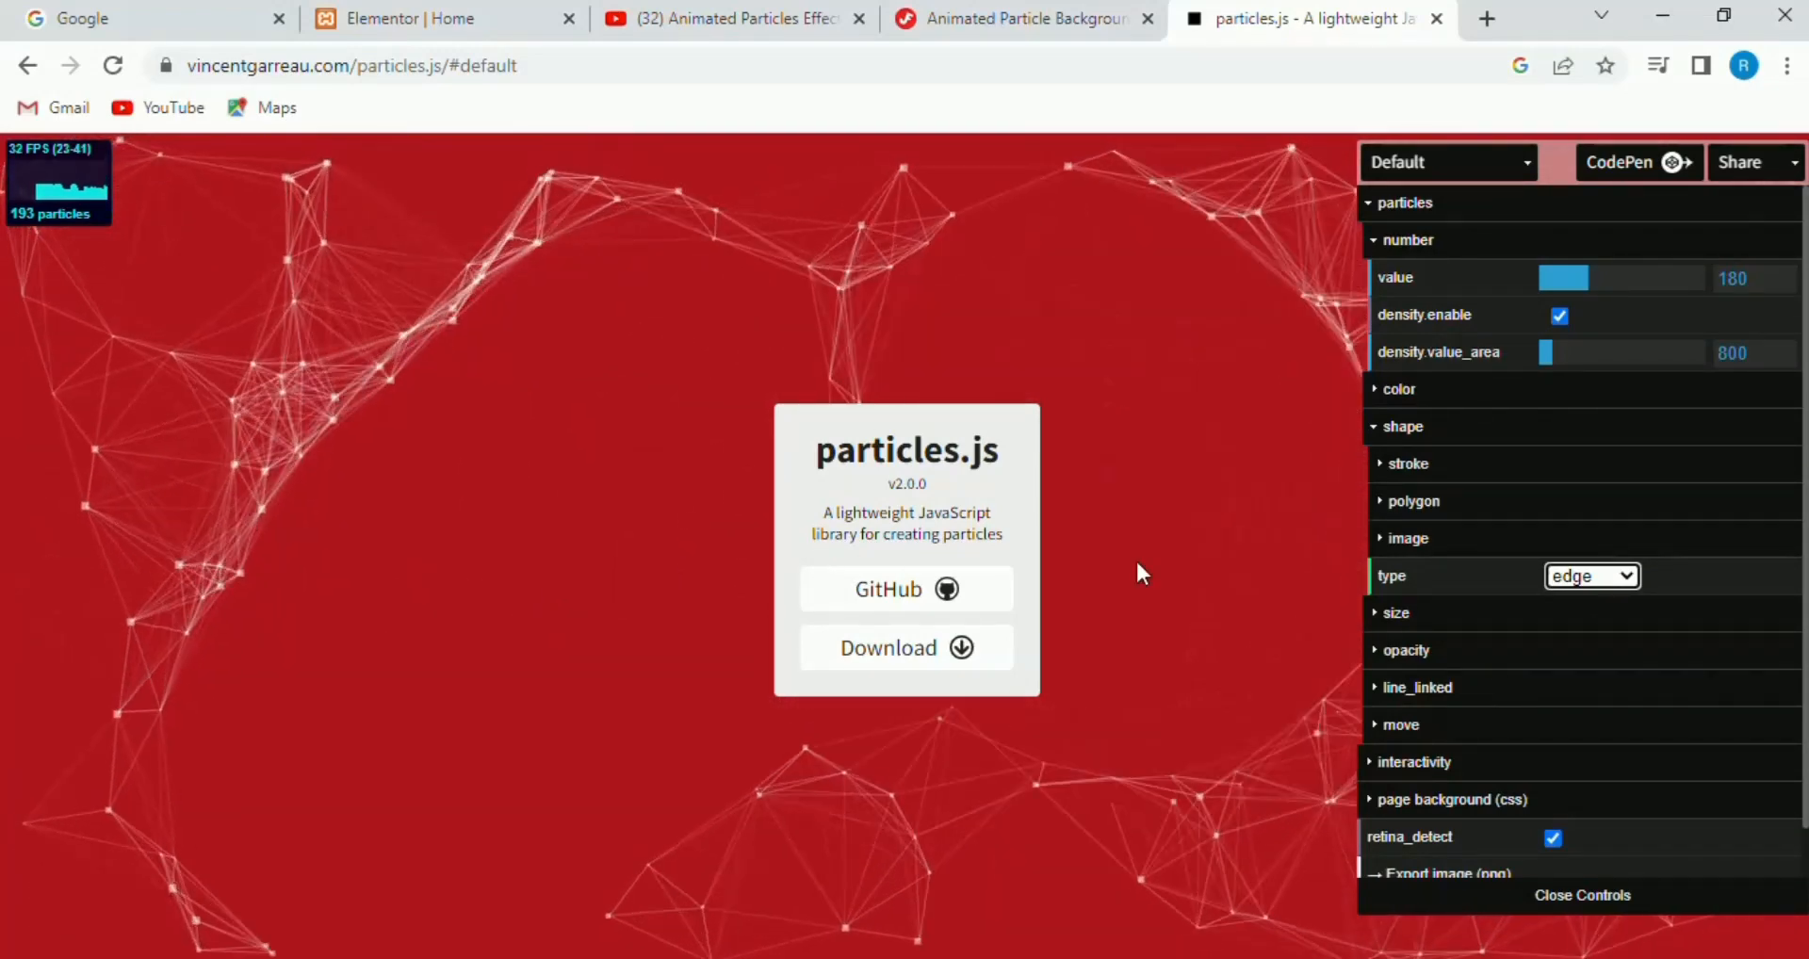
{"action": "left_click", "coordinate": [1629, 579]}
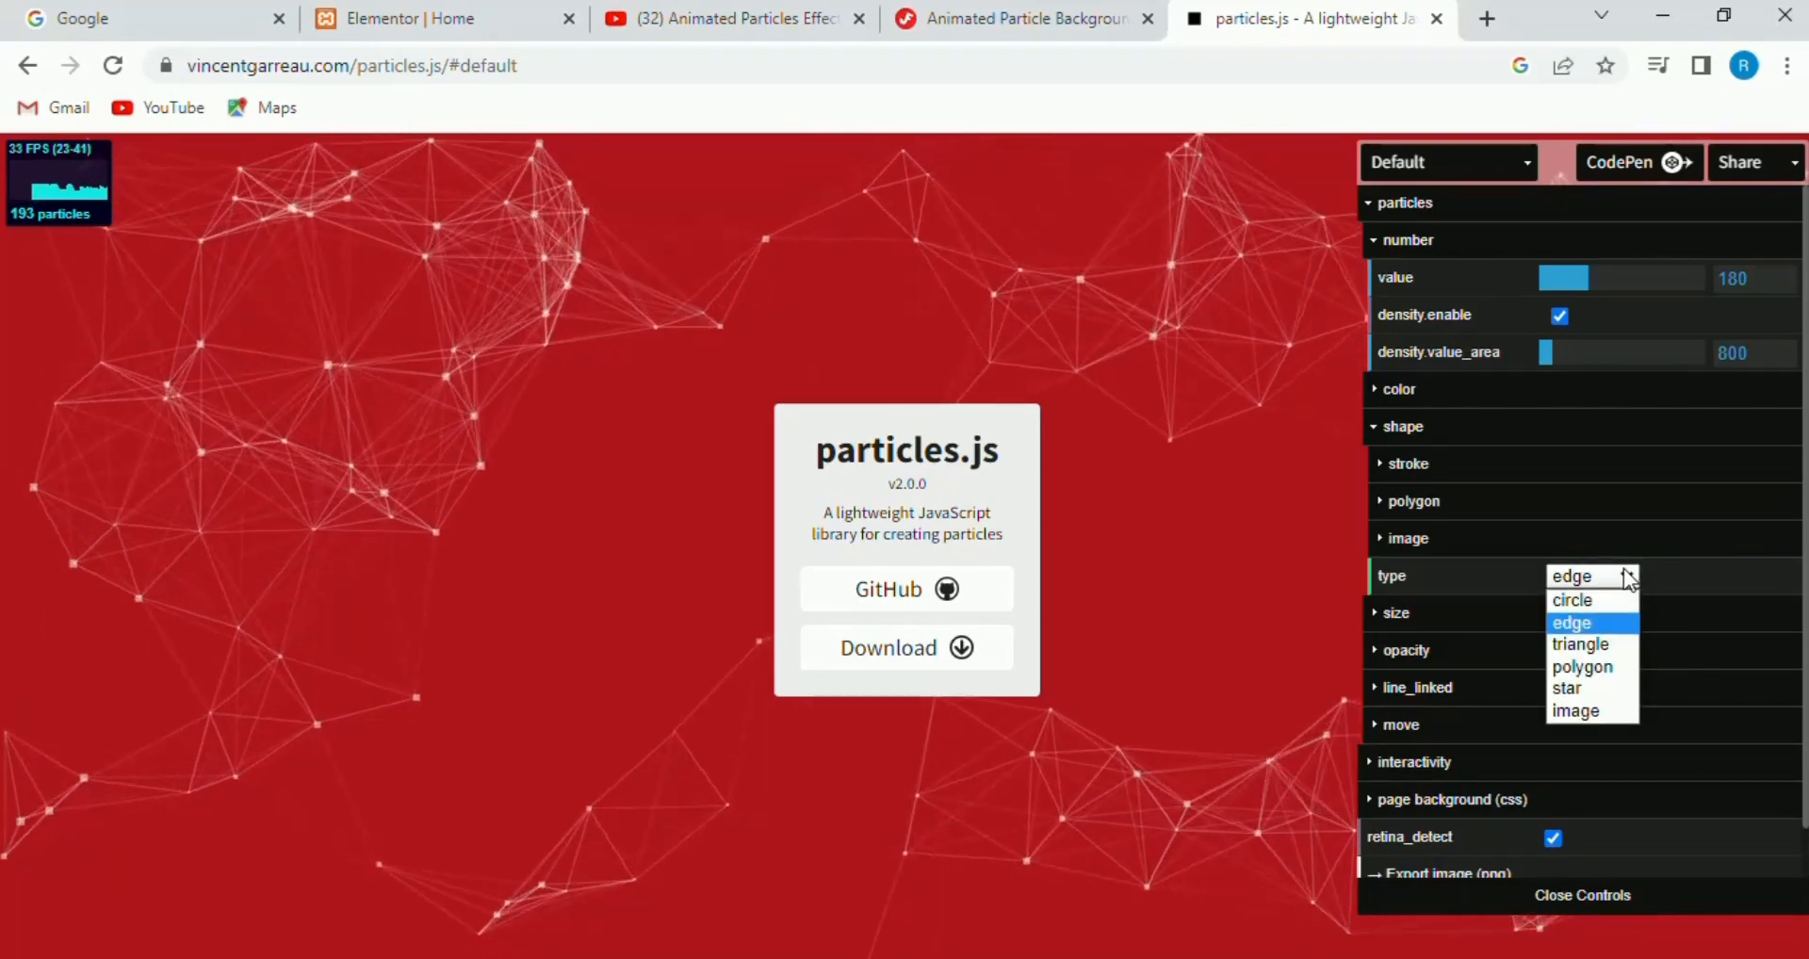
{"action": "left_click", "coordinate": [1592, 643]}
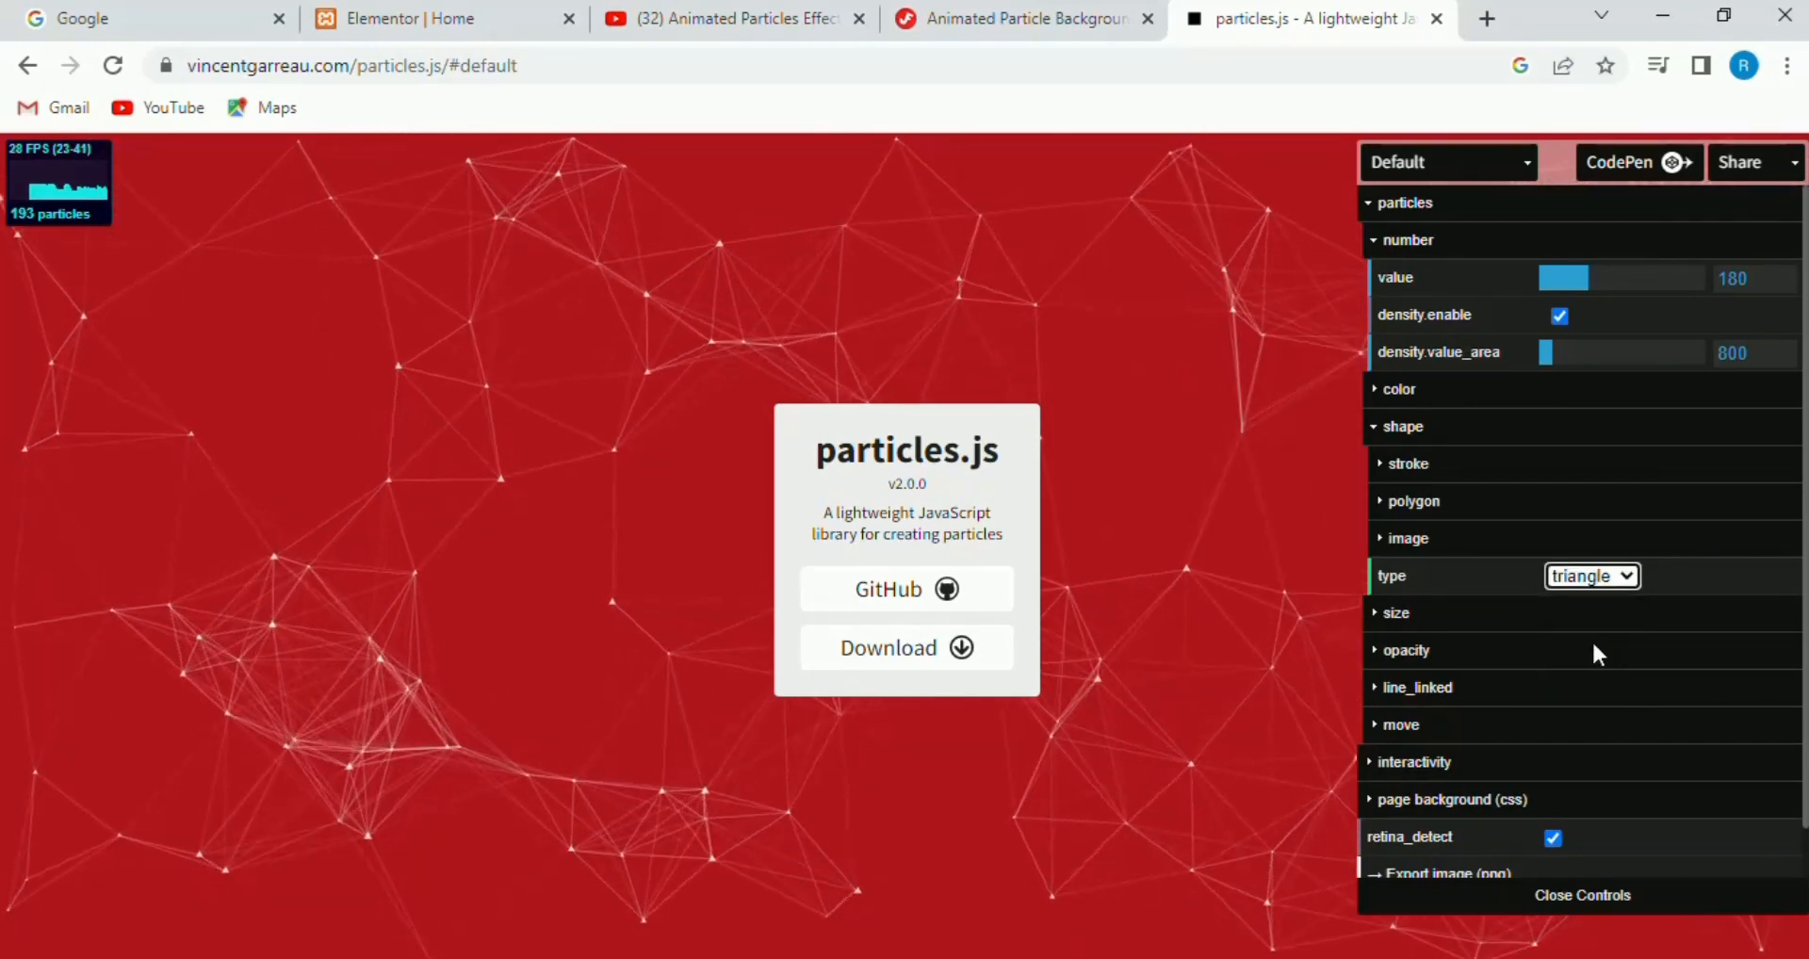
{"action": "left_click", "coordinate": [1601, 577]}
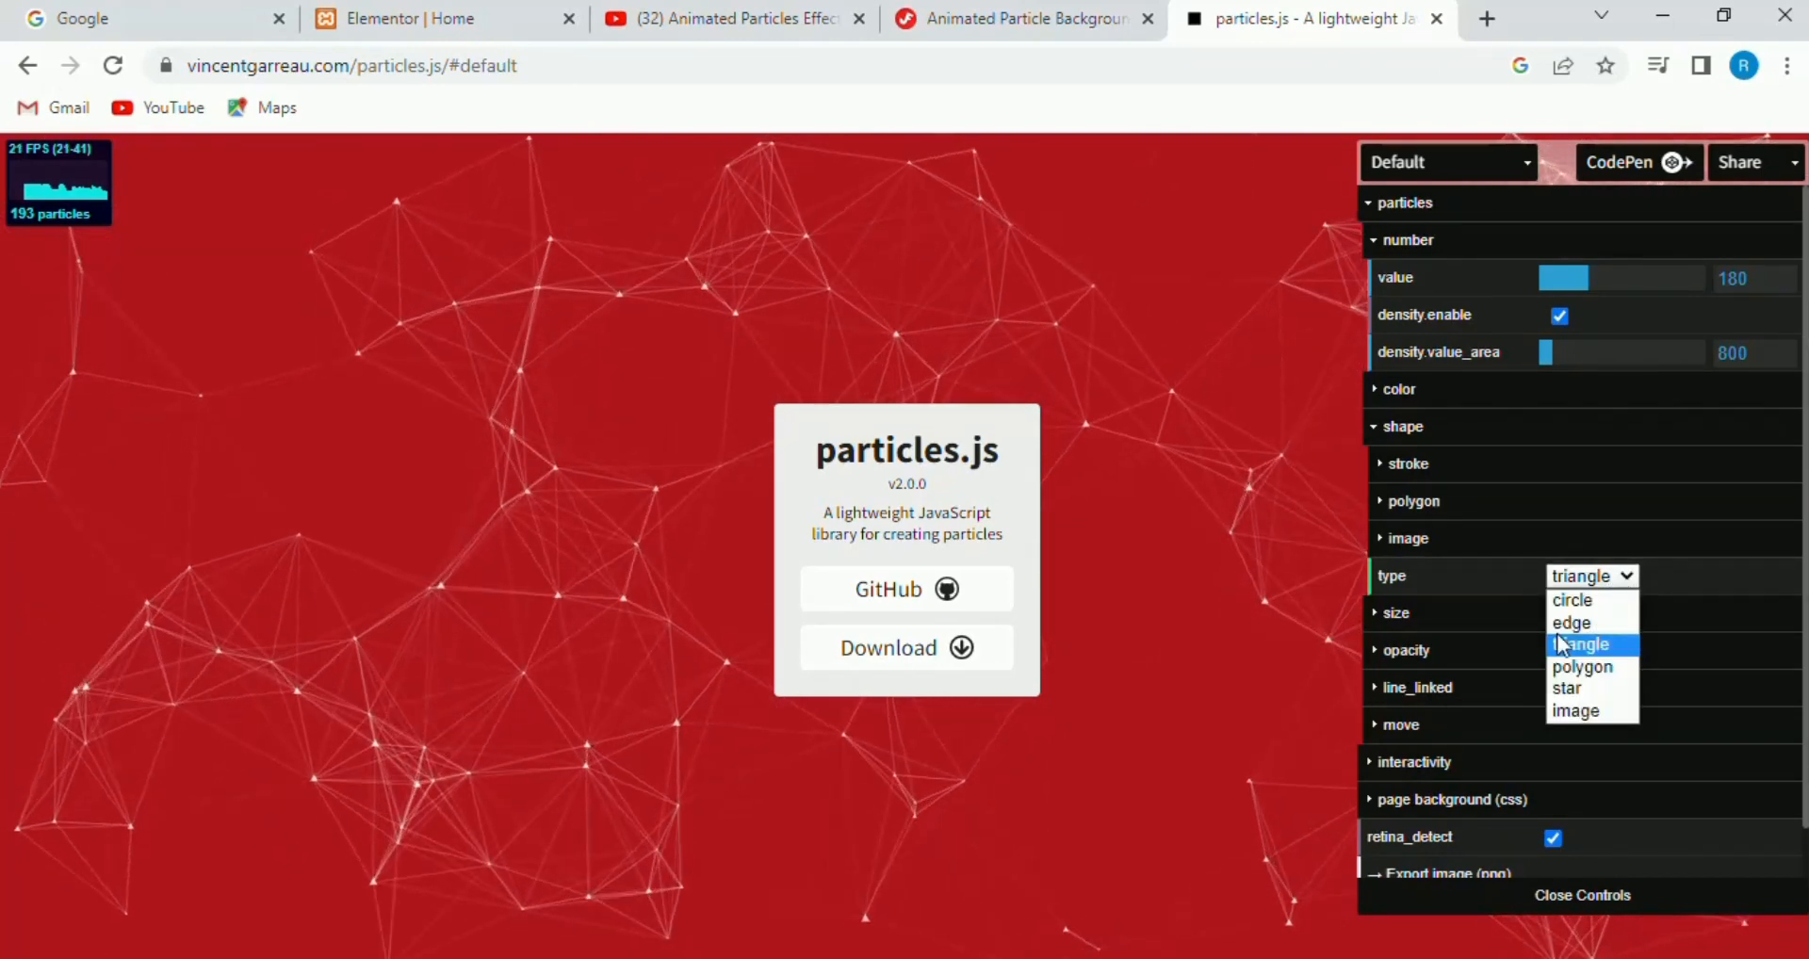
{"action": "left_click", "coordinate": [1572, 690]}
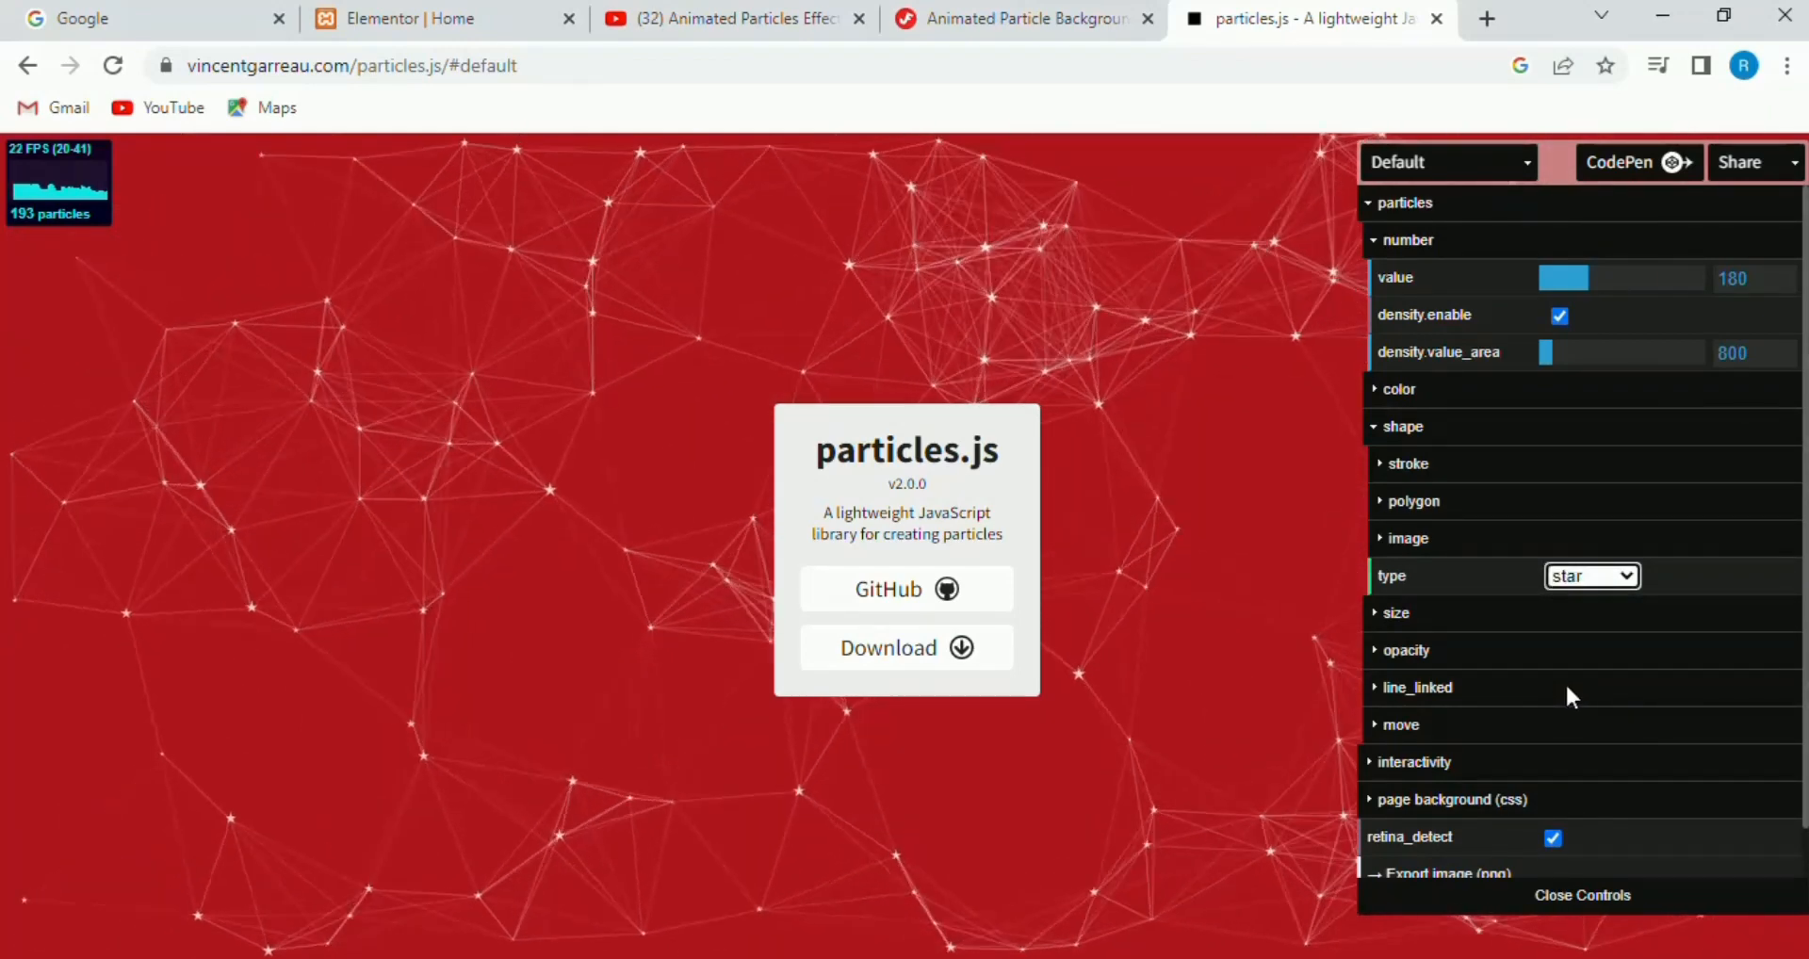
- Try a much larger particle size, and set the size value to 4
{"action": "left_click", "coordinate": [1505, 614]}
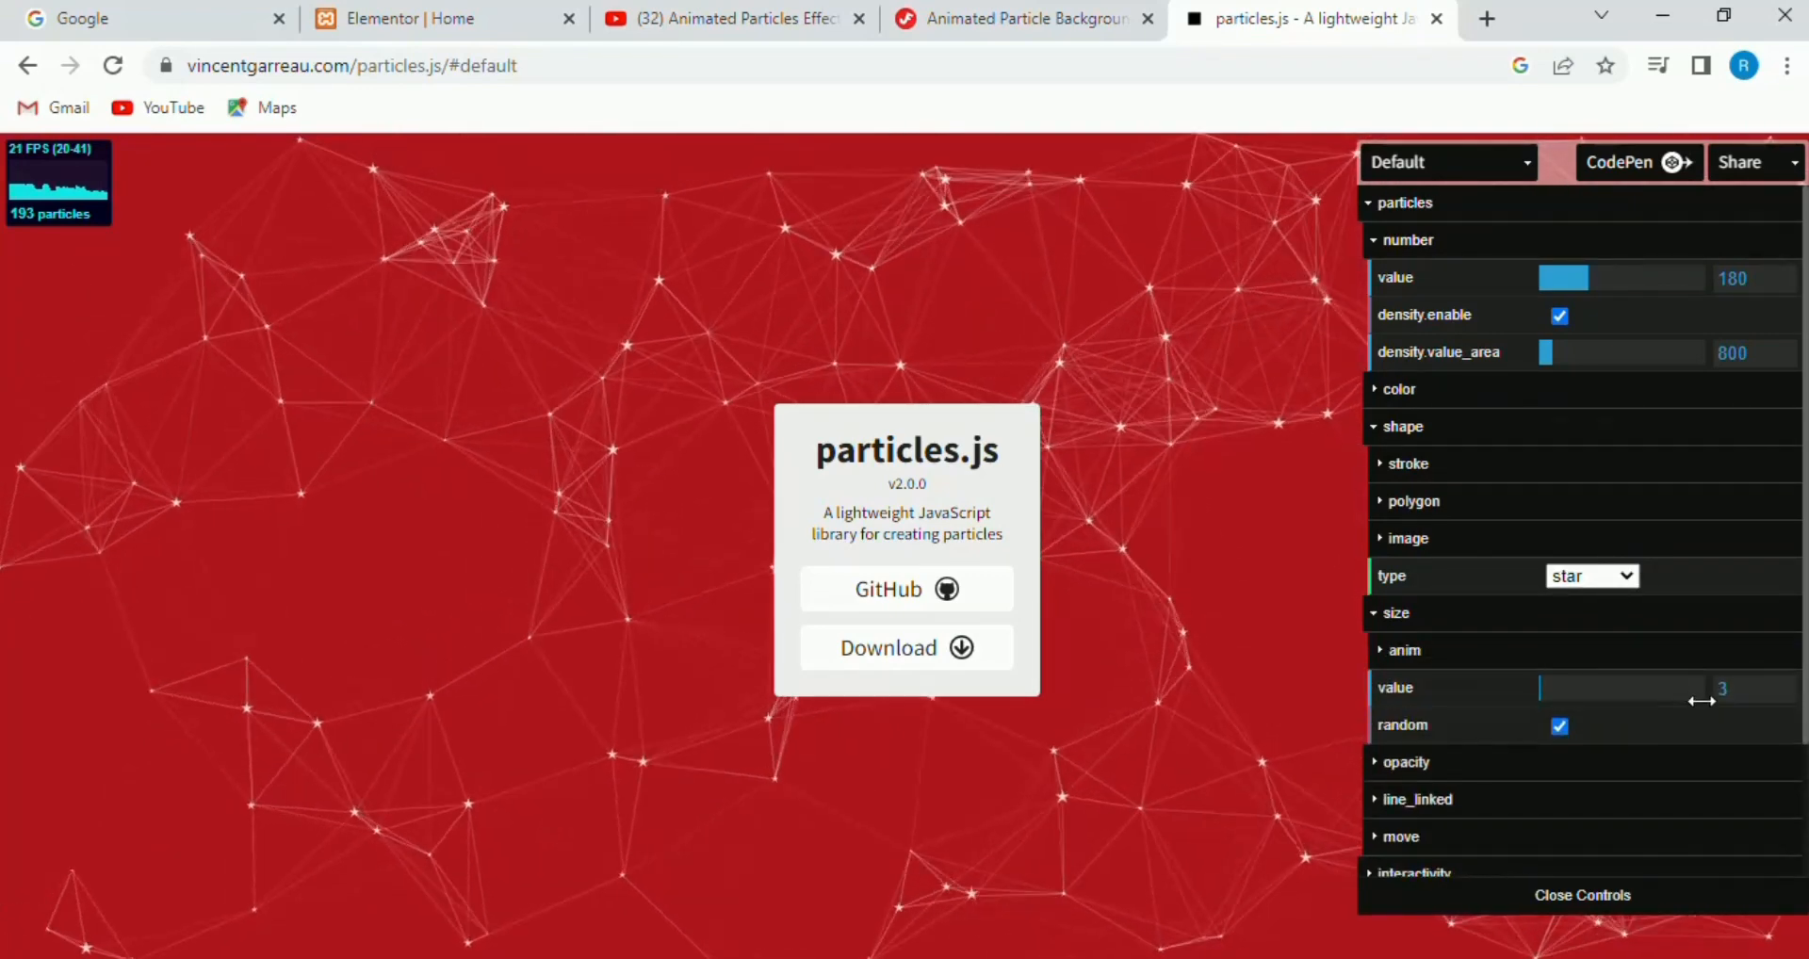
{"action": "left_click", "coordinate": [1548, 690]}
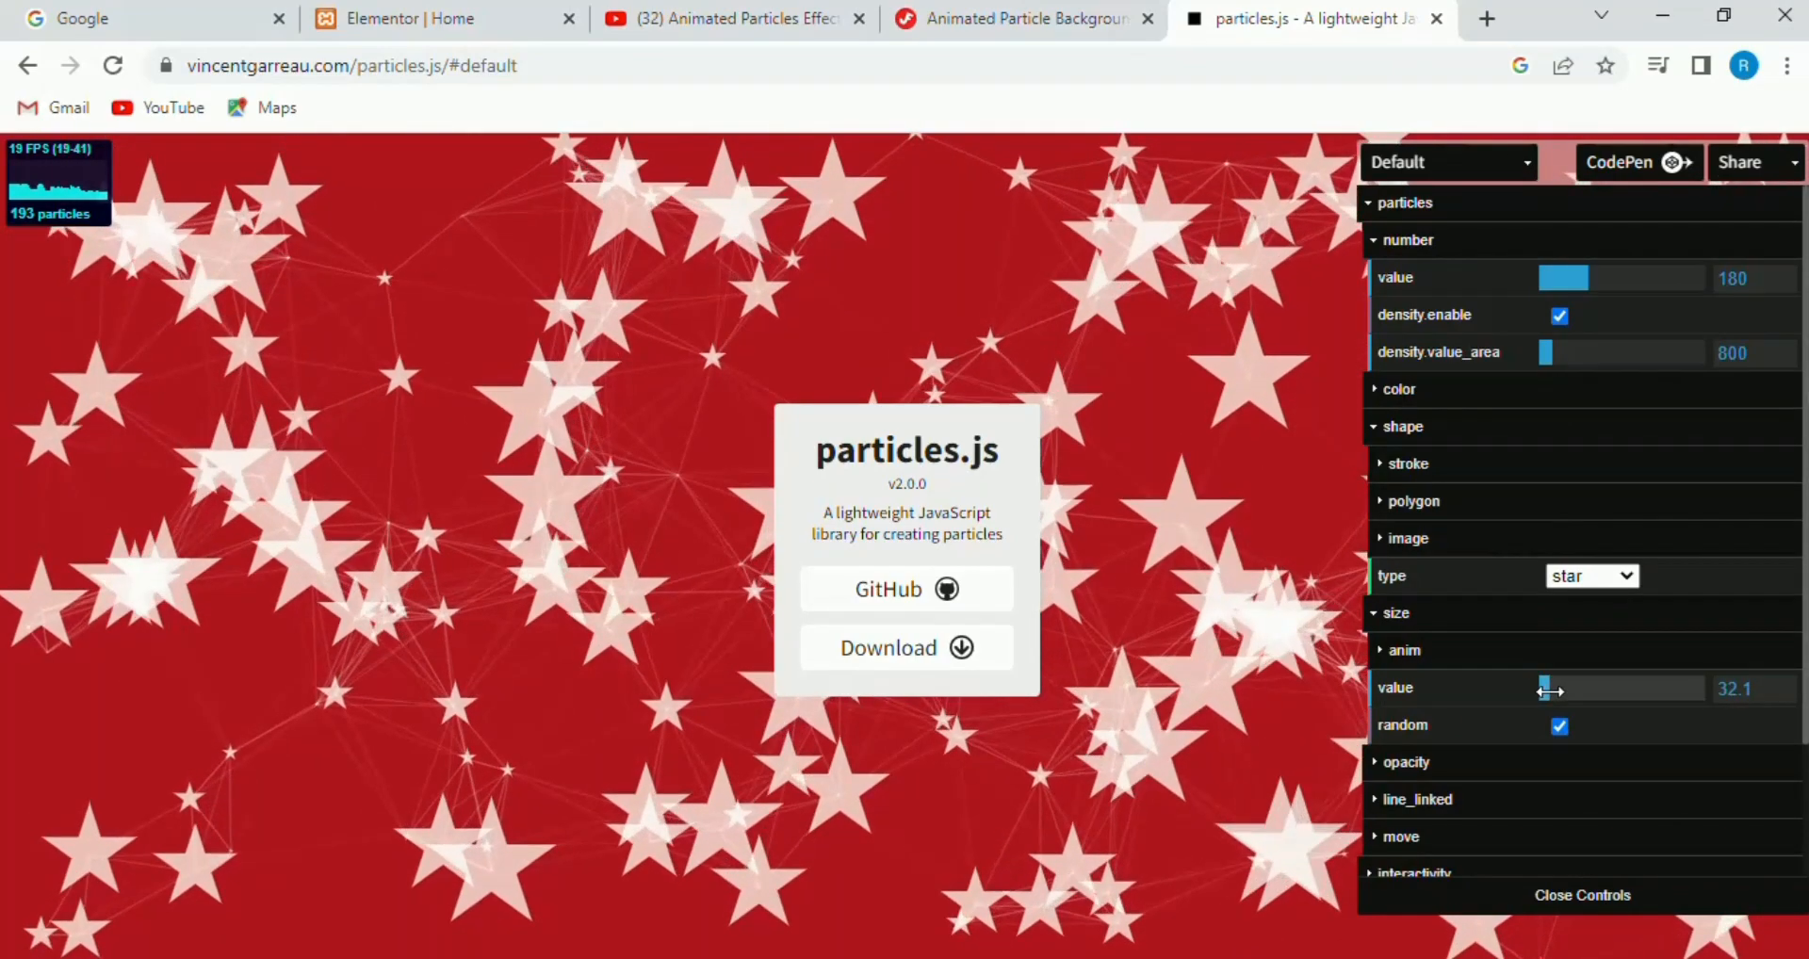
{"action": "left_click_drag", "start_coordinate": [1547, 691], "coordinate": [1540, 691]}
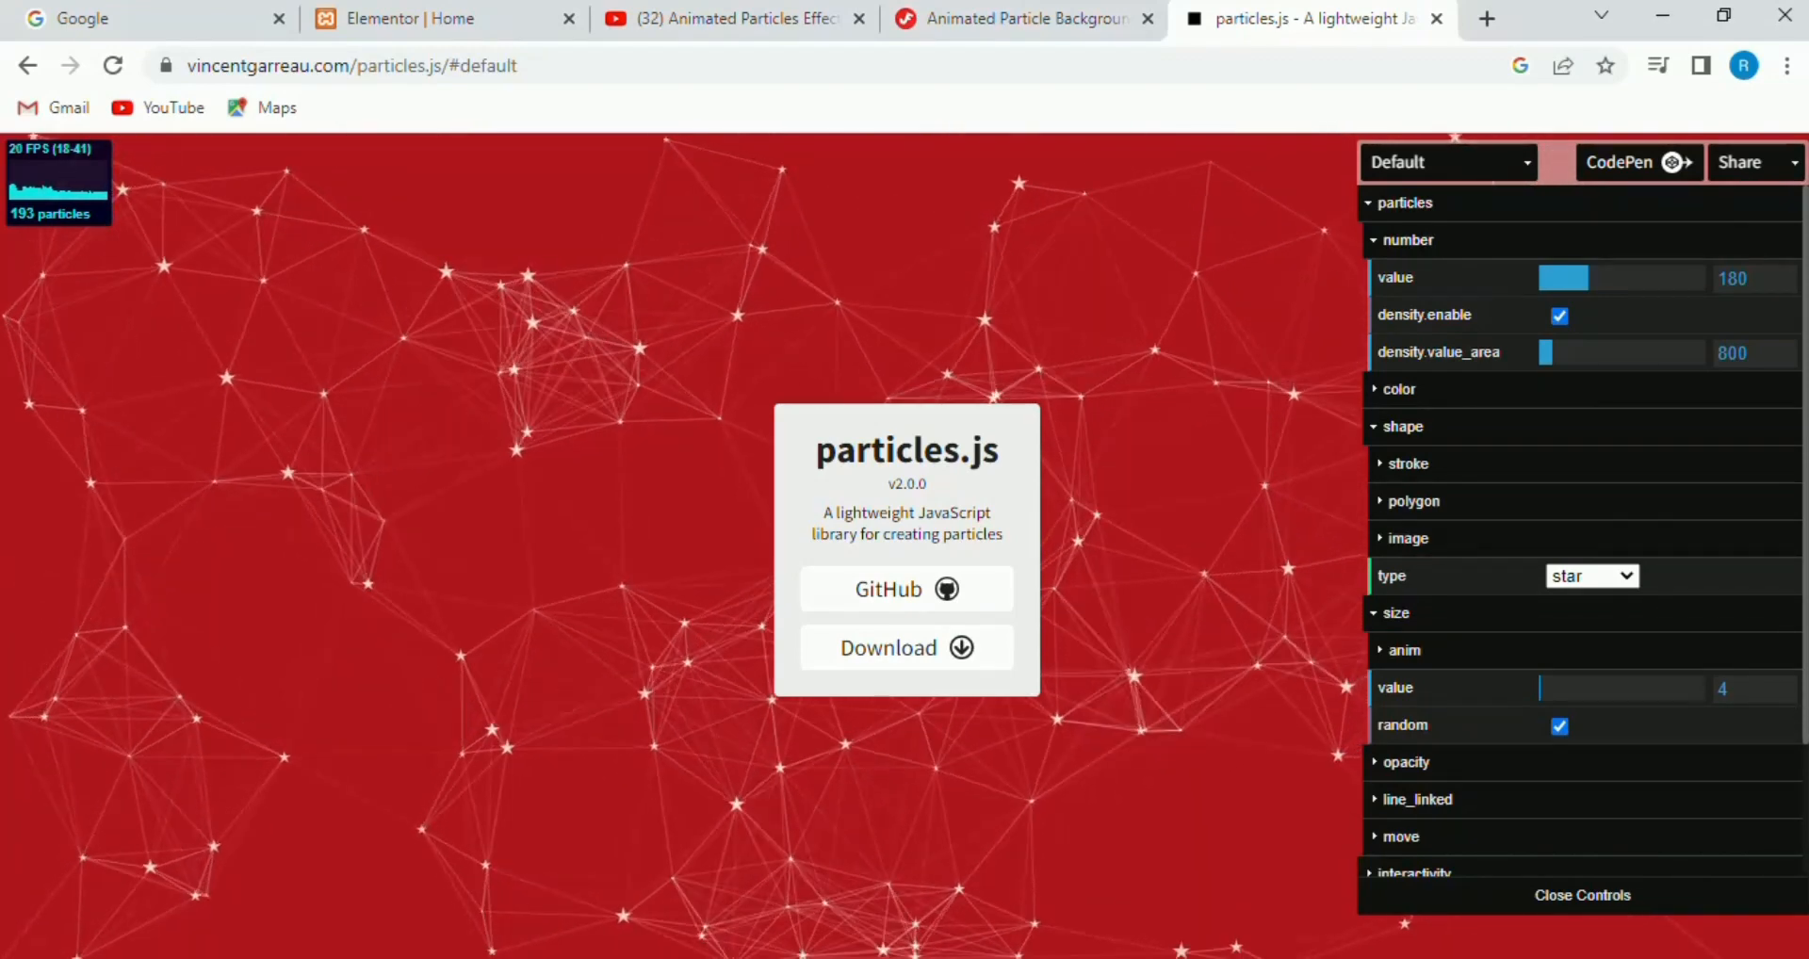
- Set the interactivity detect_on option to window
{"action": "scroll", "coordinate": [1467, 841], "scroll_direction": "down", "scroll_amount": 2}
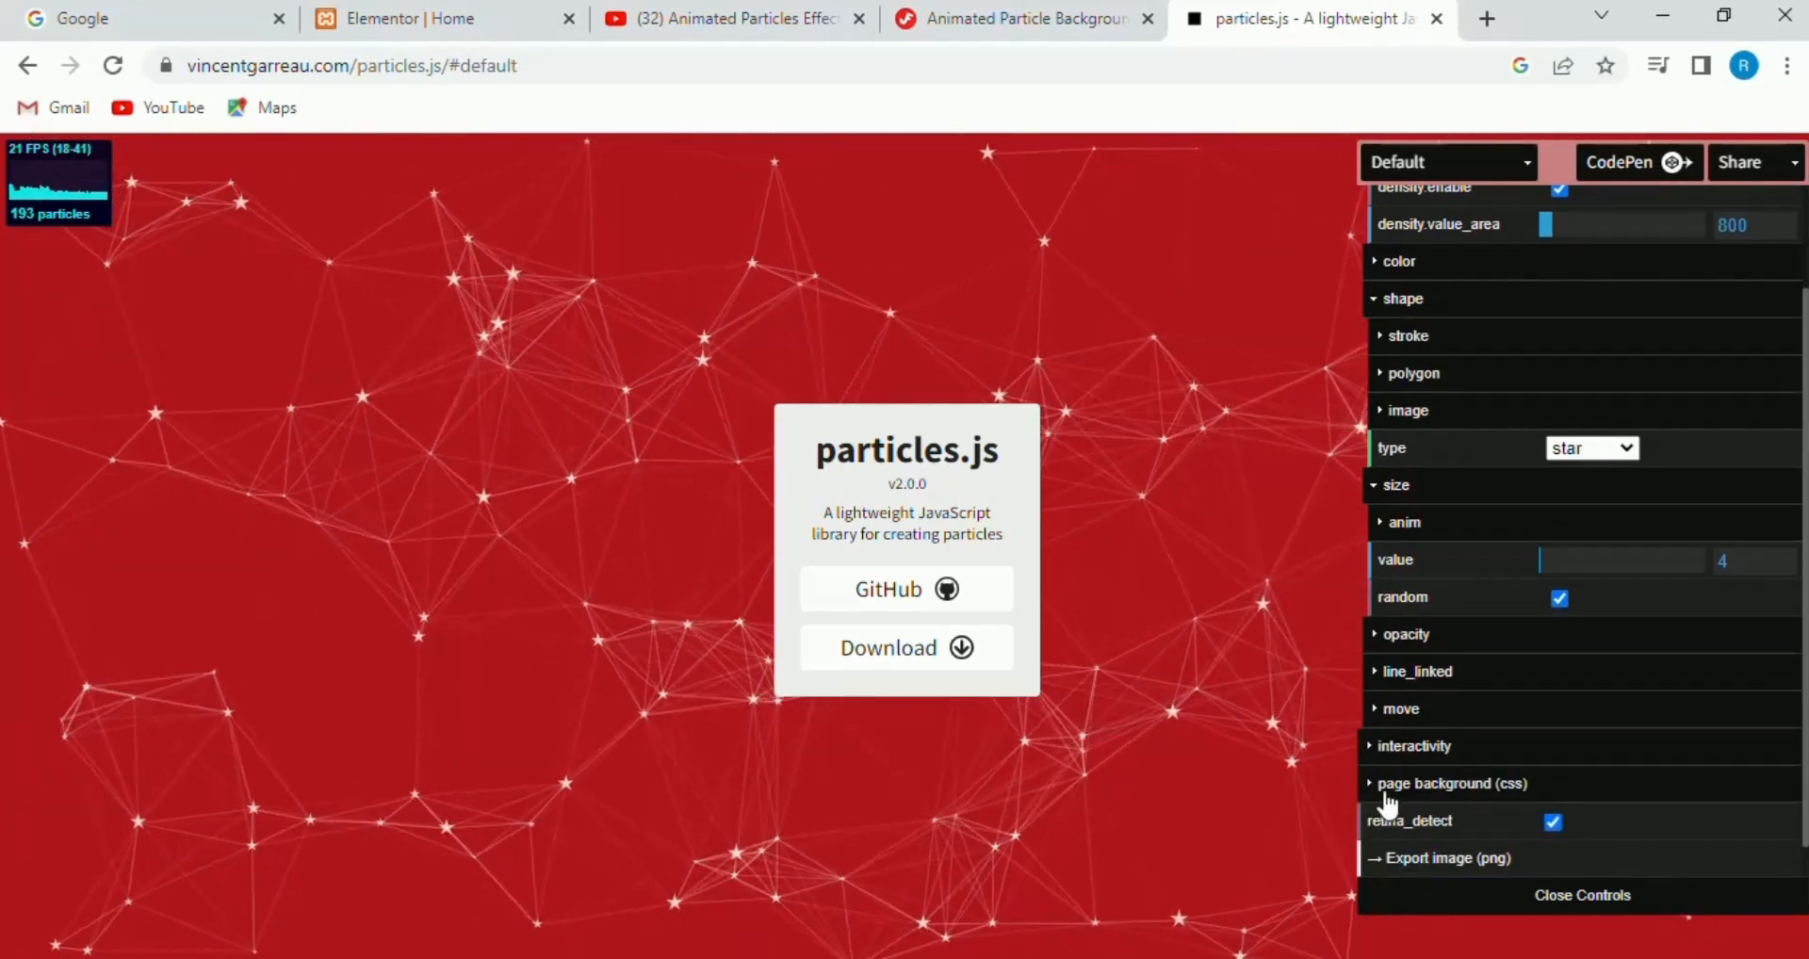
{"action": "left_click", "coordinate": [1427, 750]}
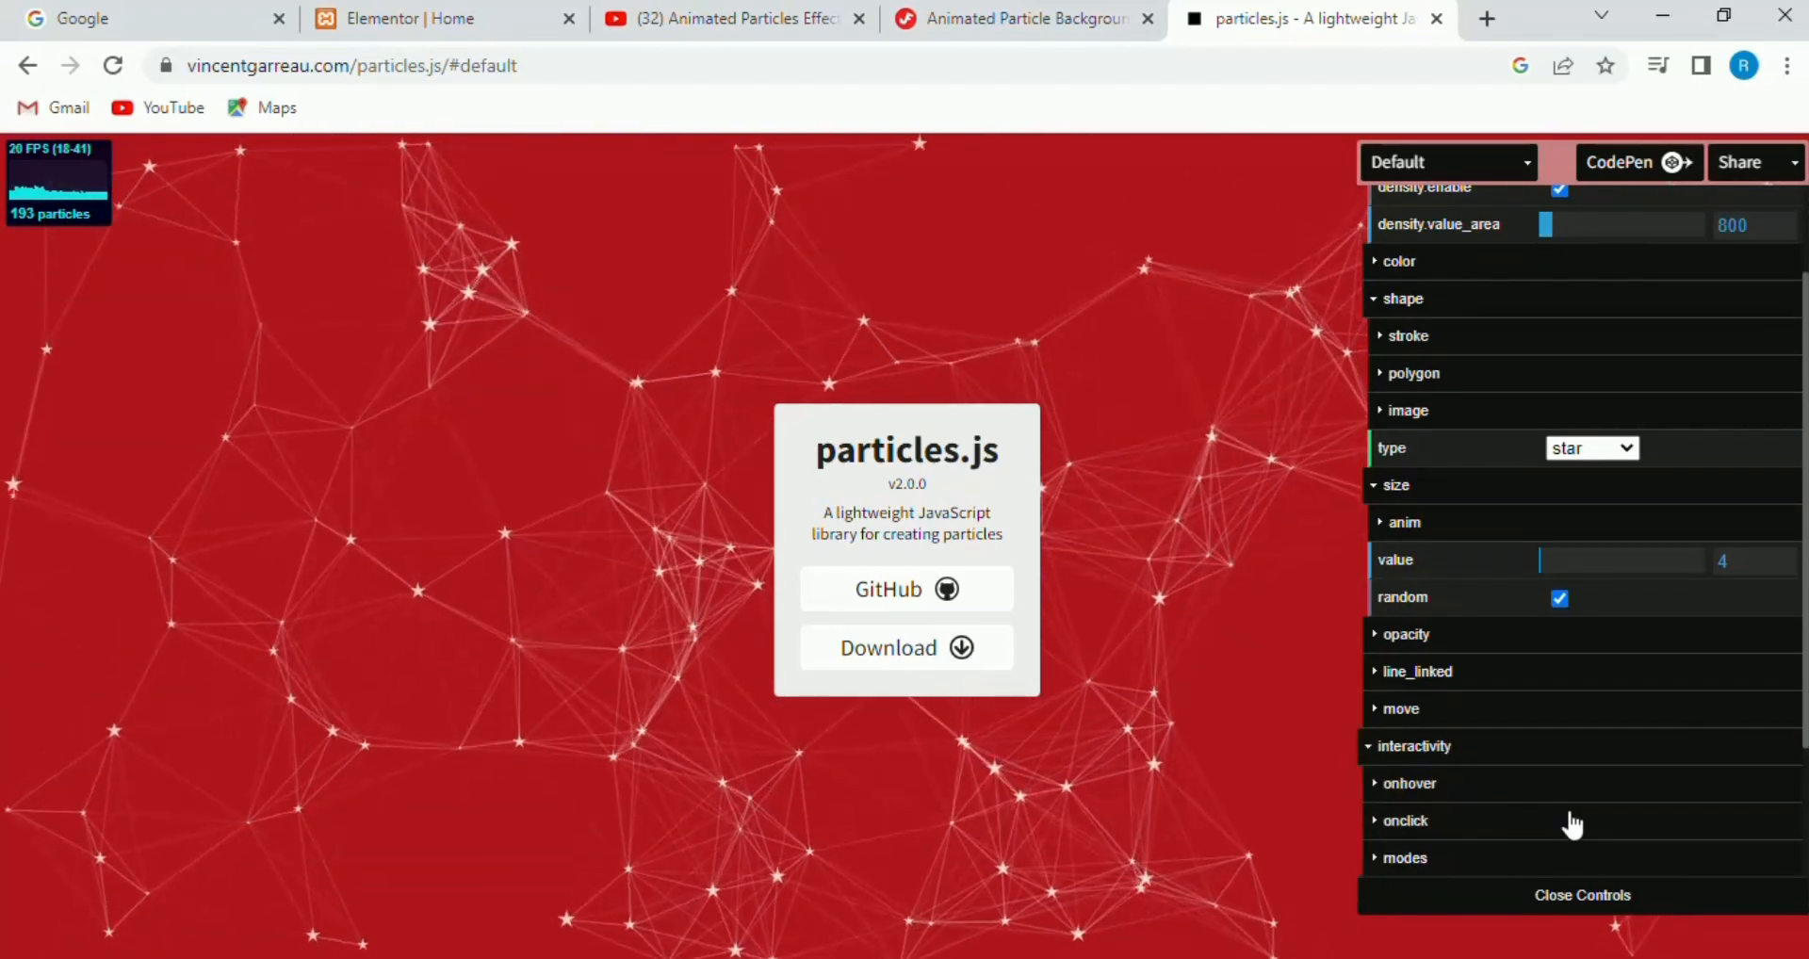
{"action": "scroll", "coordinate": [1545, 810], "scroll_direction": "down", "scroll_amount": 3}
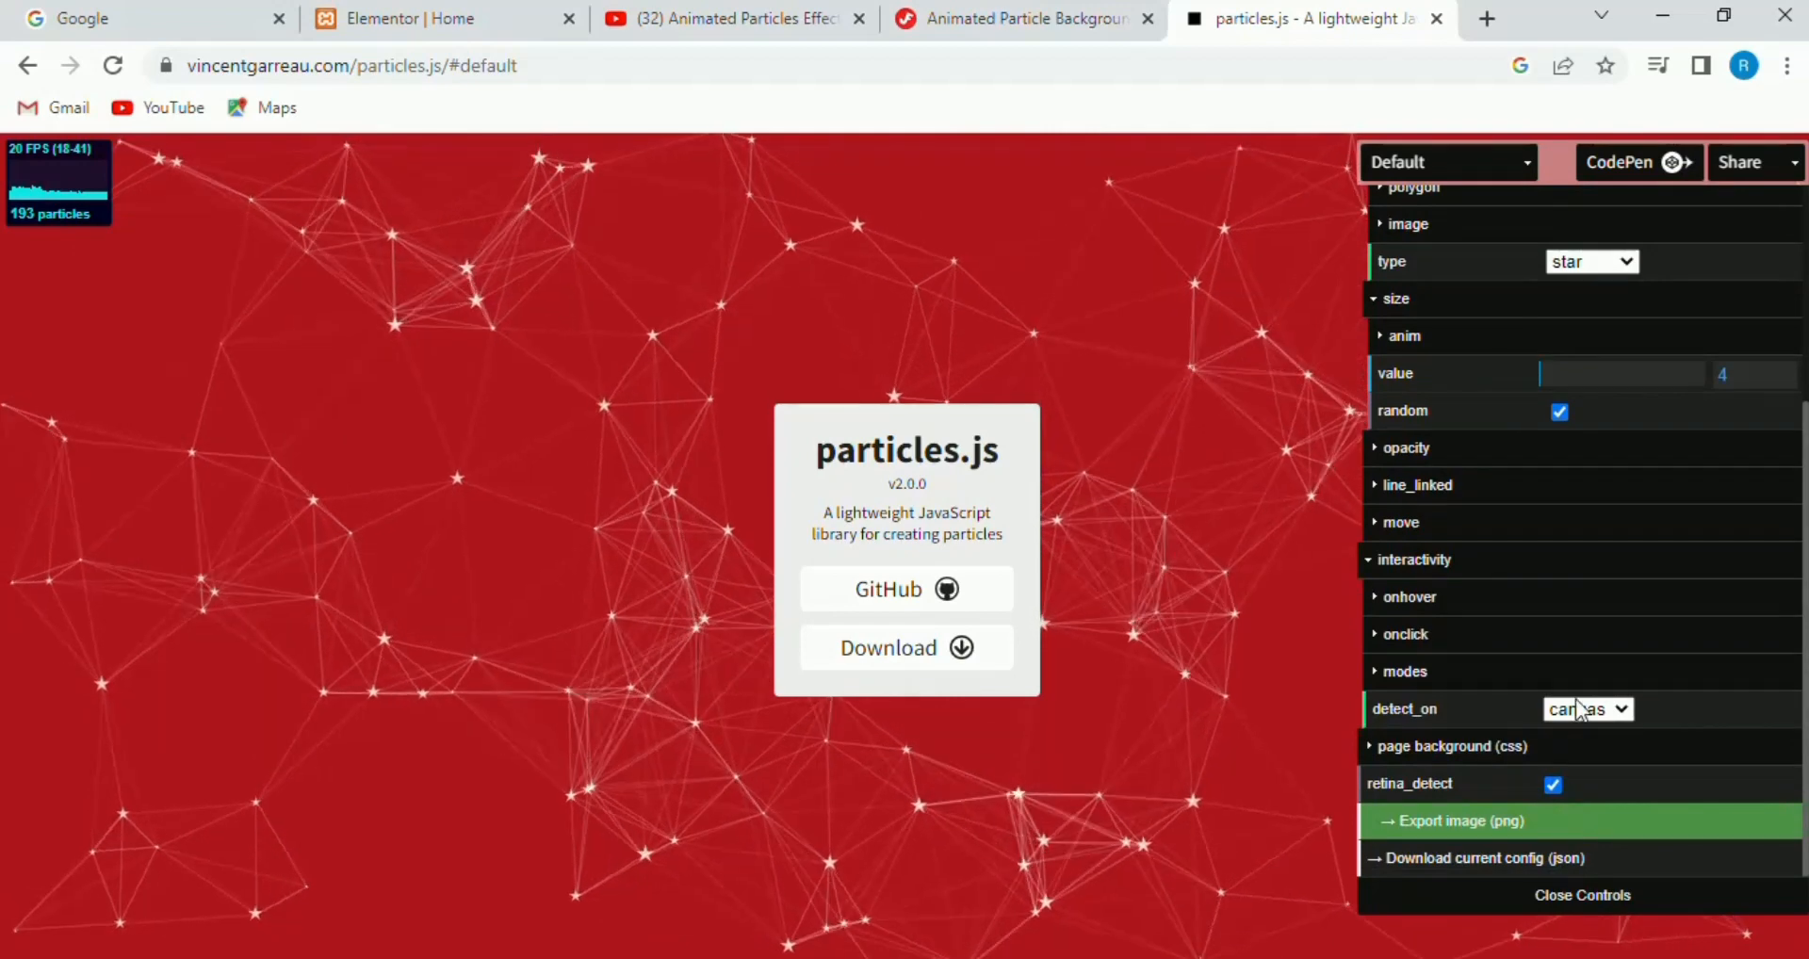
{"action": "left_click", "coordinate": [1619, 708]}
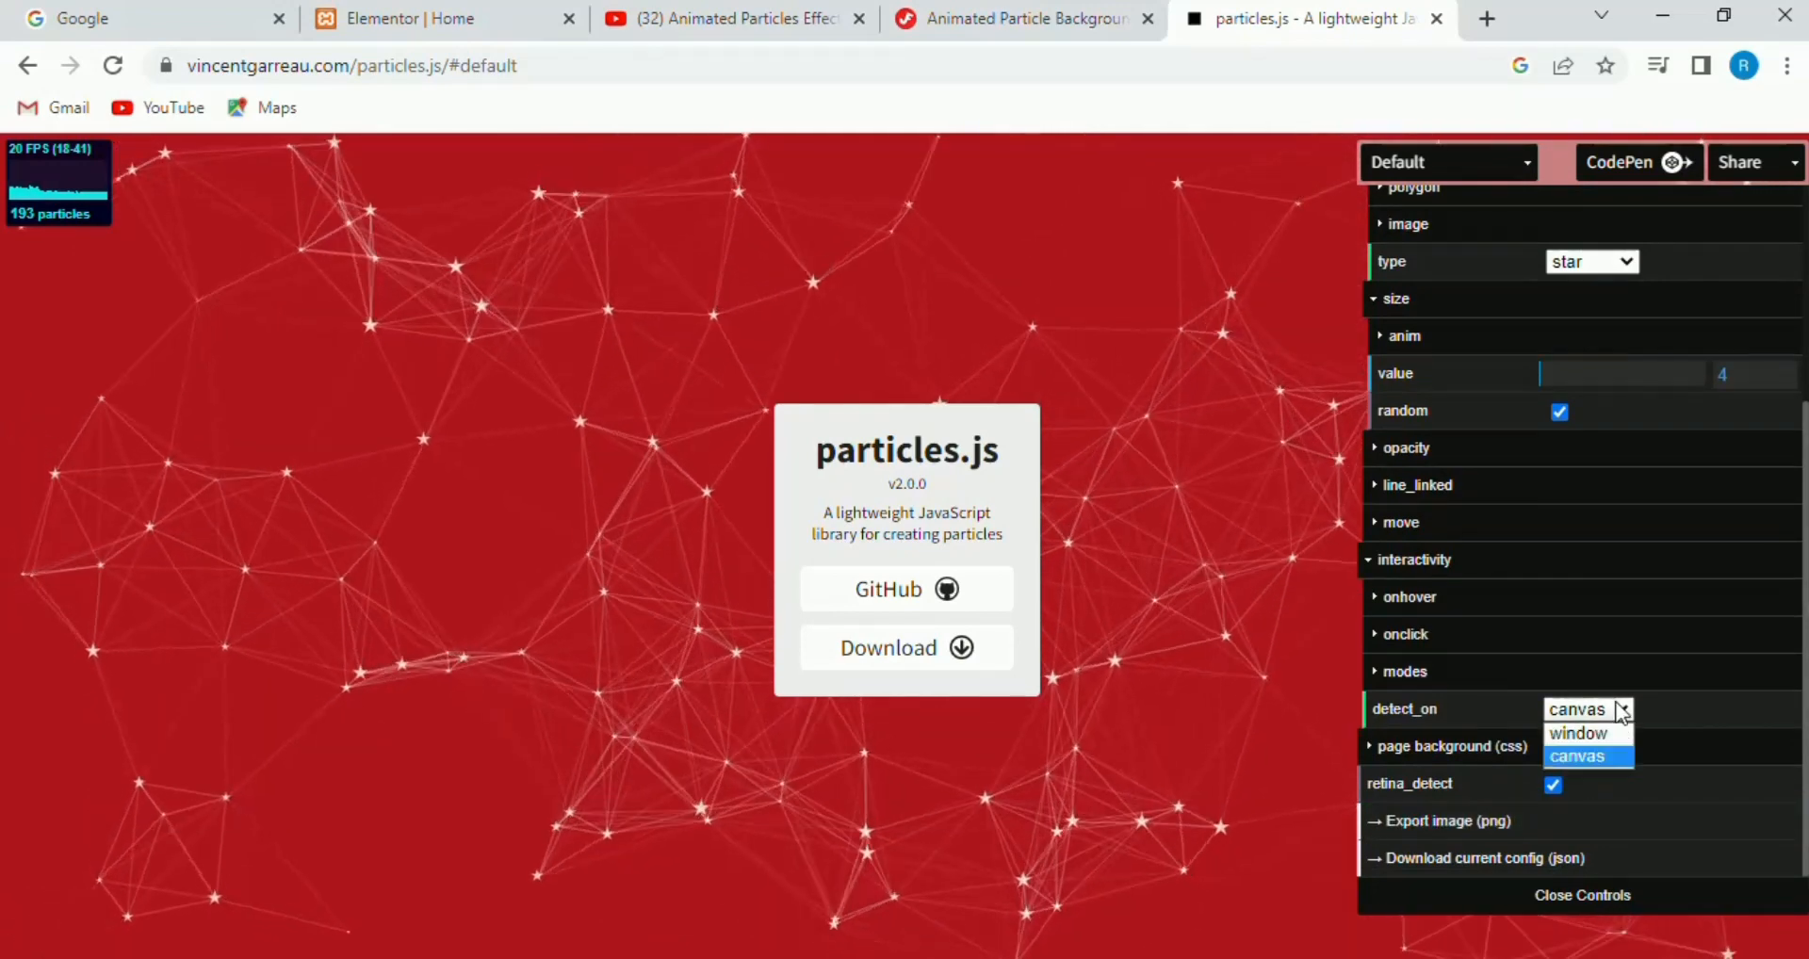
{"action": "left_click", "coordinate": [1568, 735]}
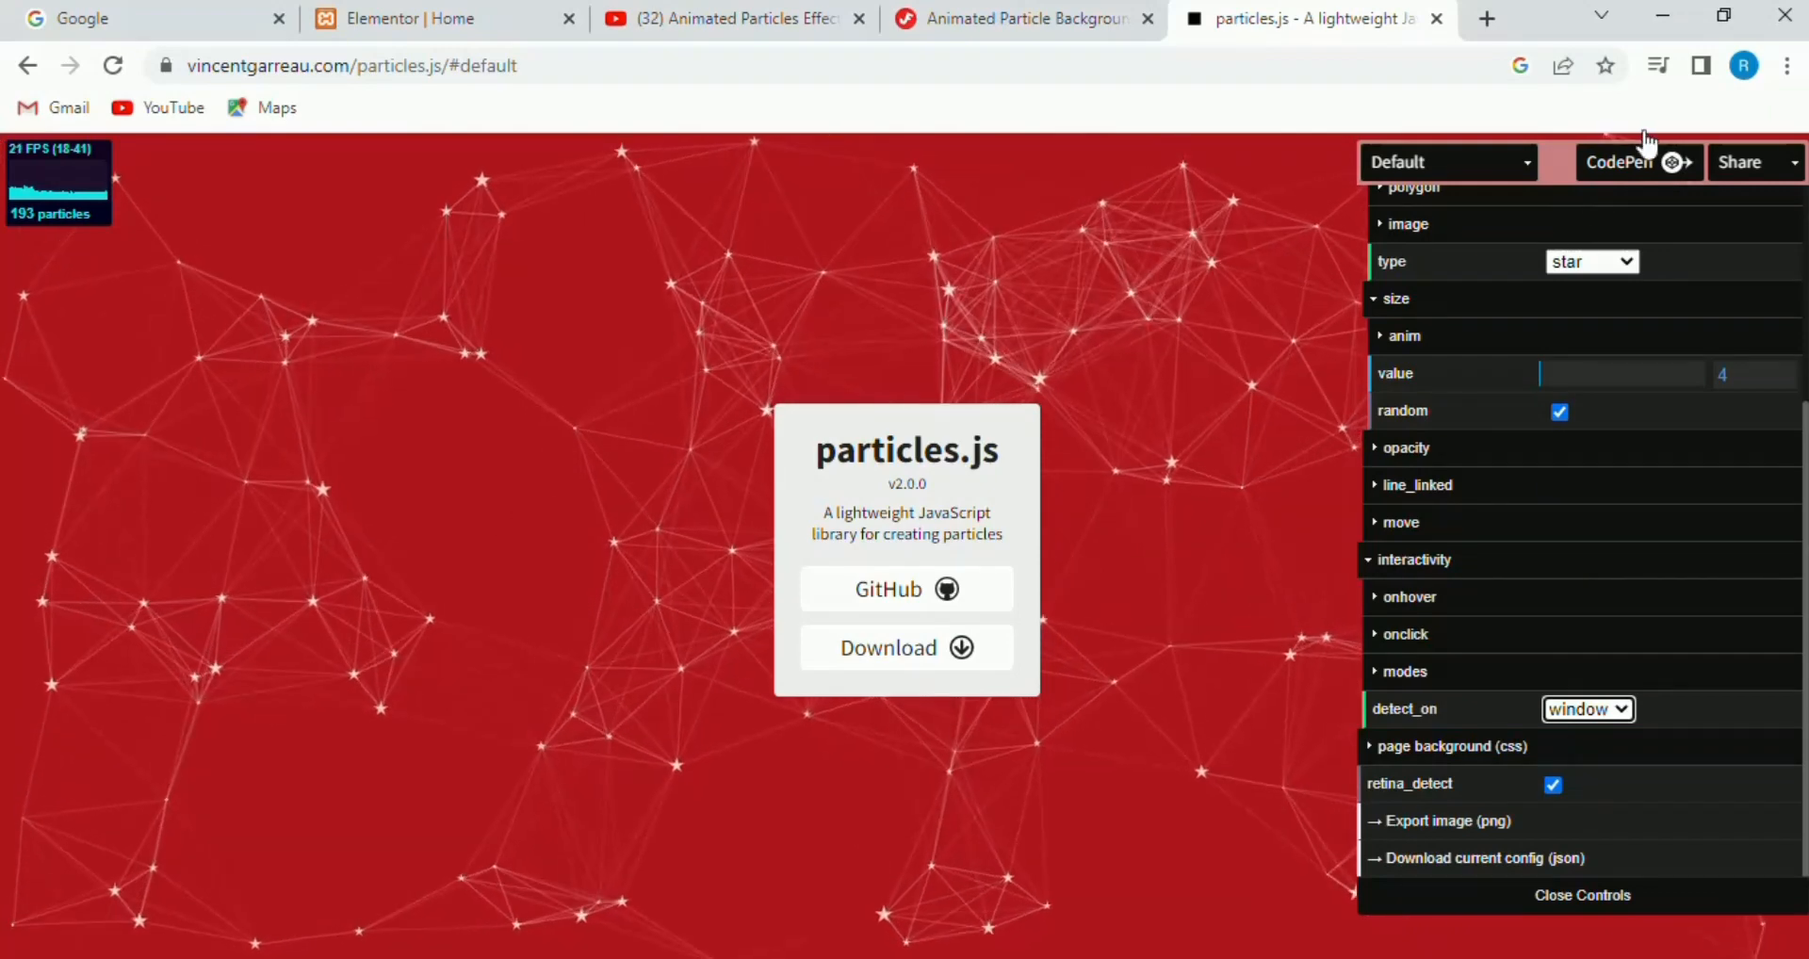
- Open the particles configuration in CodePen, and copy the complete Particles Snippet code from the animated particle background tutorial article
{"action": "left_click", "coordinate": [1632, 165]}
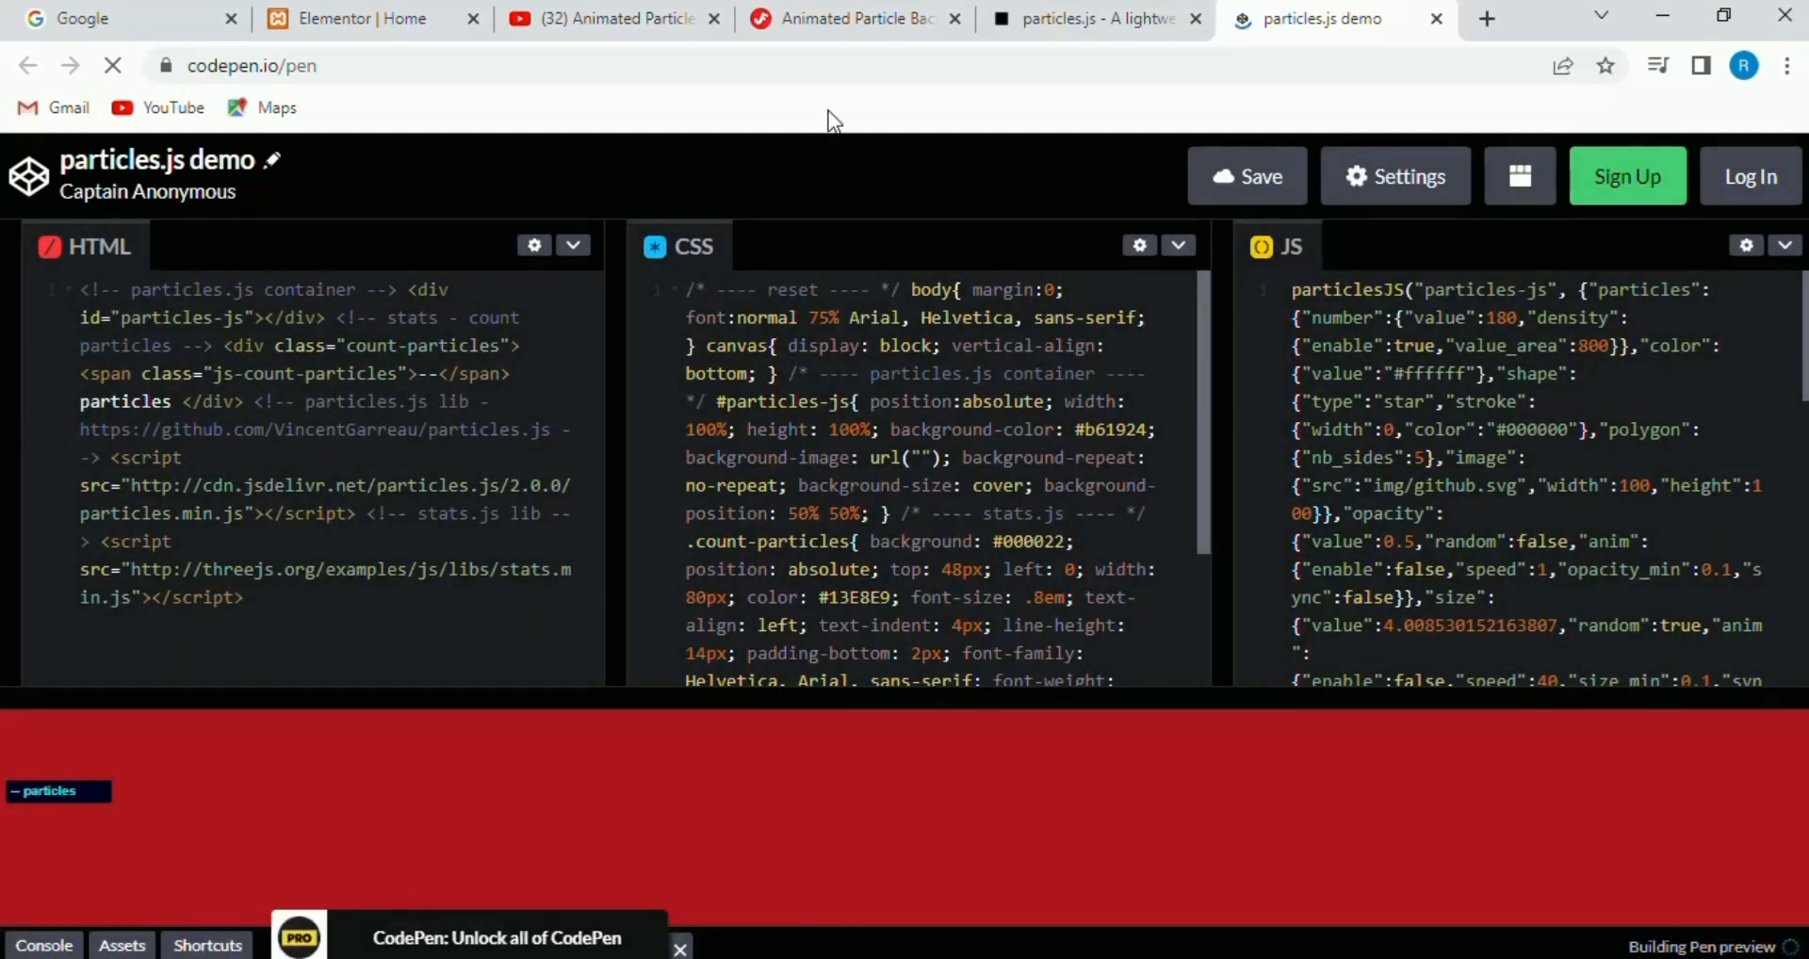
{"action": "left_click", "coordinate": [854, 19]}
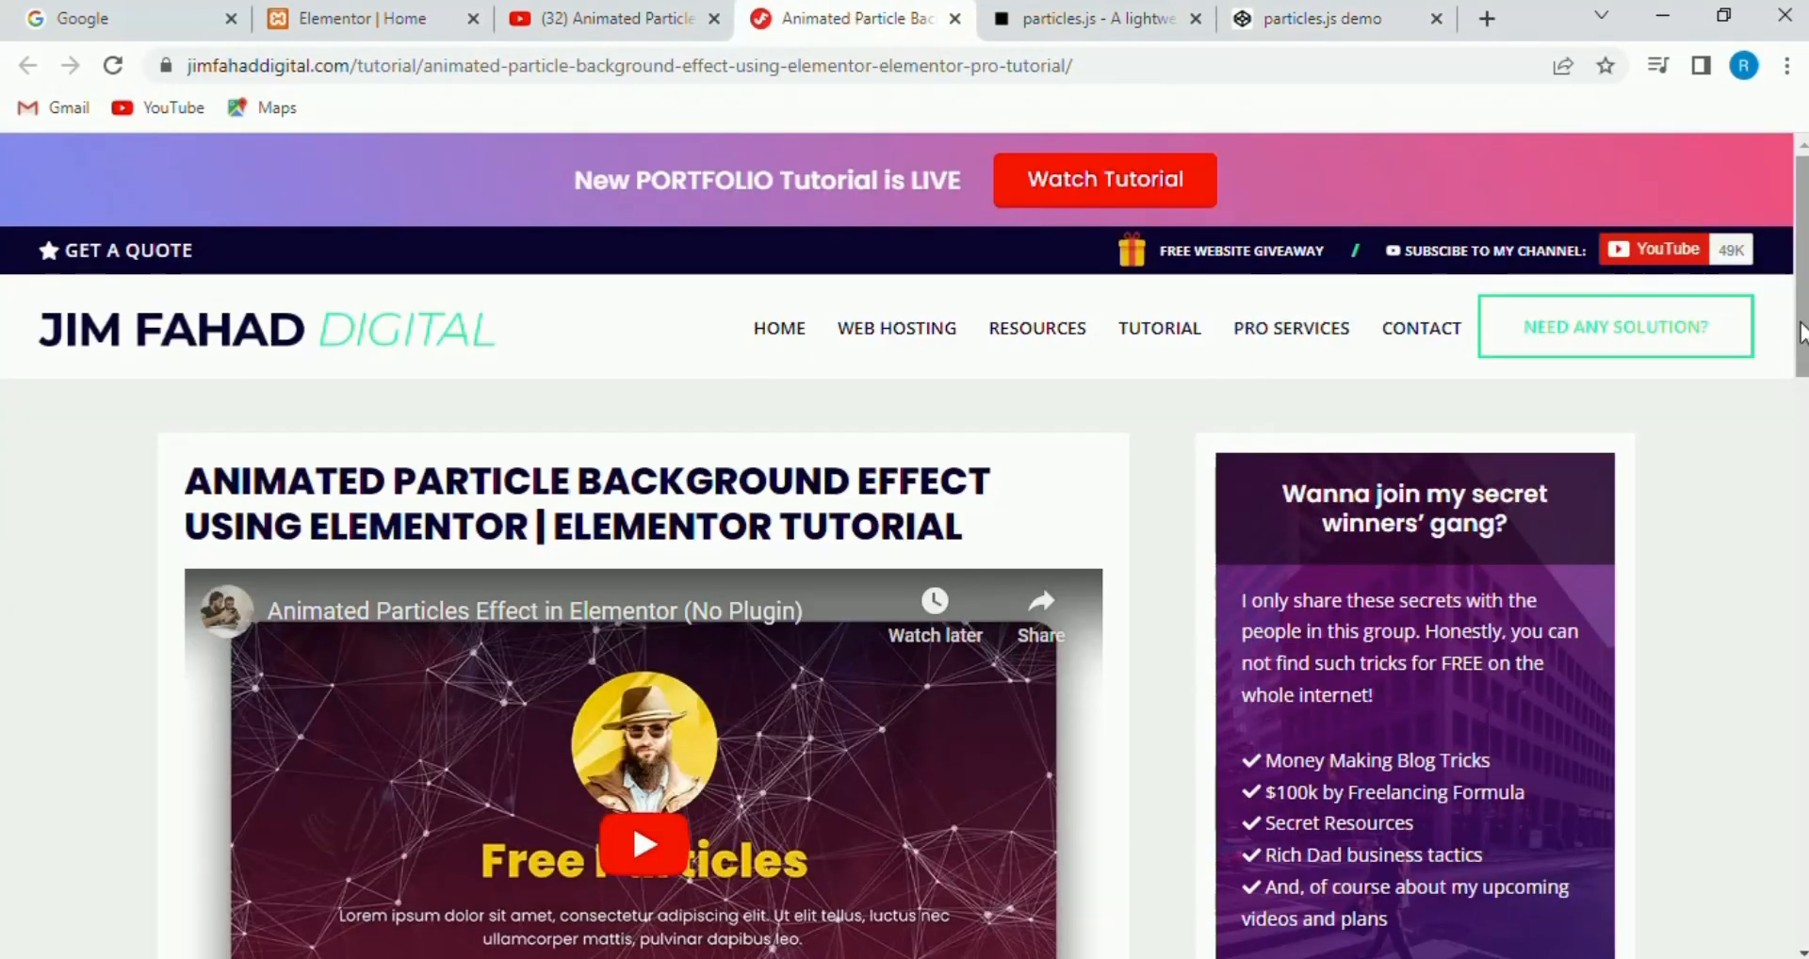
{"action": "left_click_drag", "start_coordinate": [1802, 331], "coordinate": [1801, 638]}
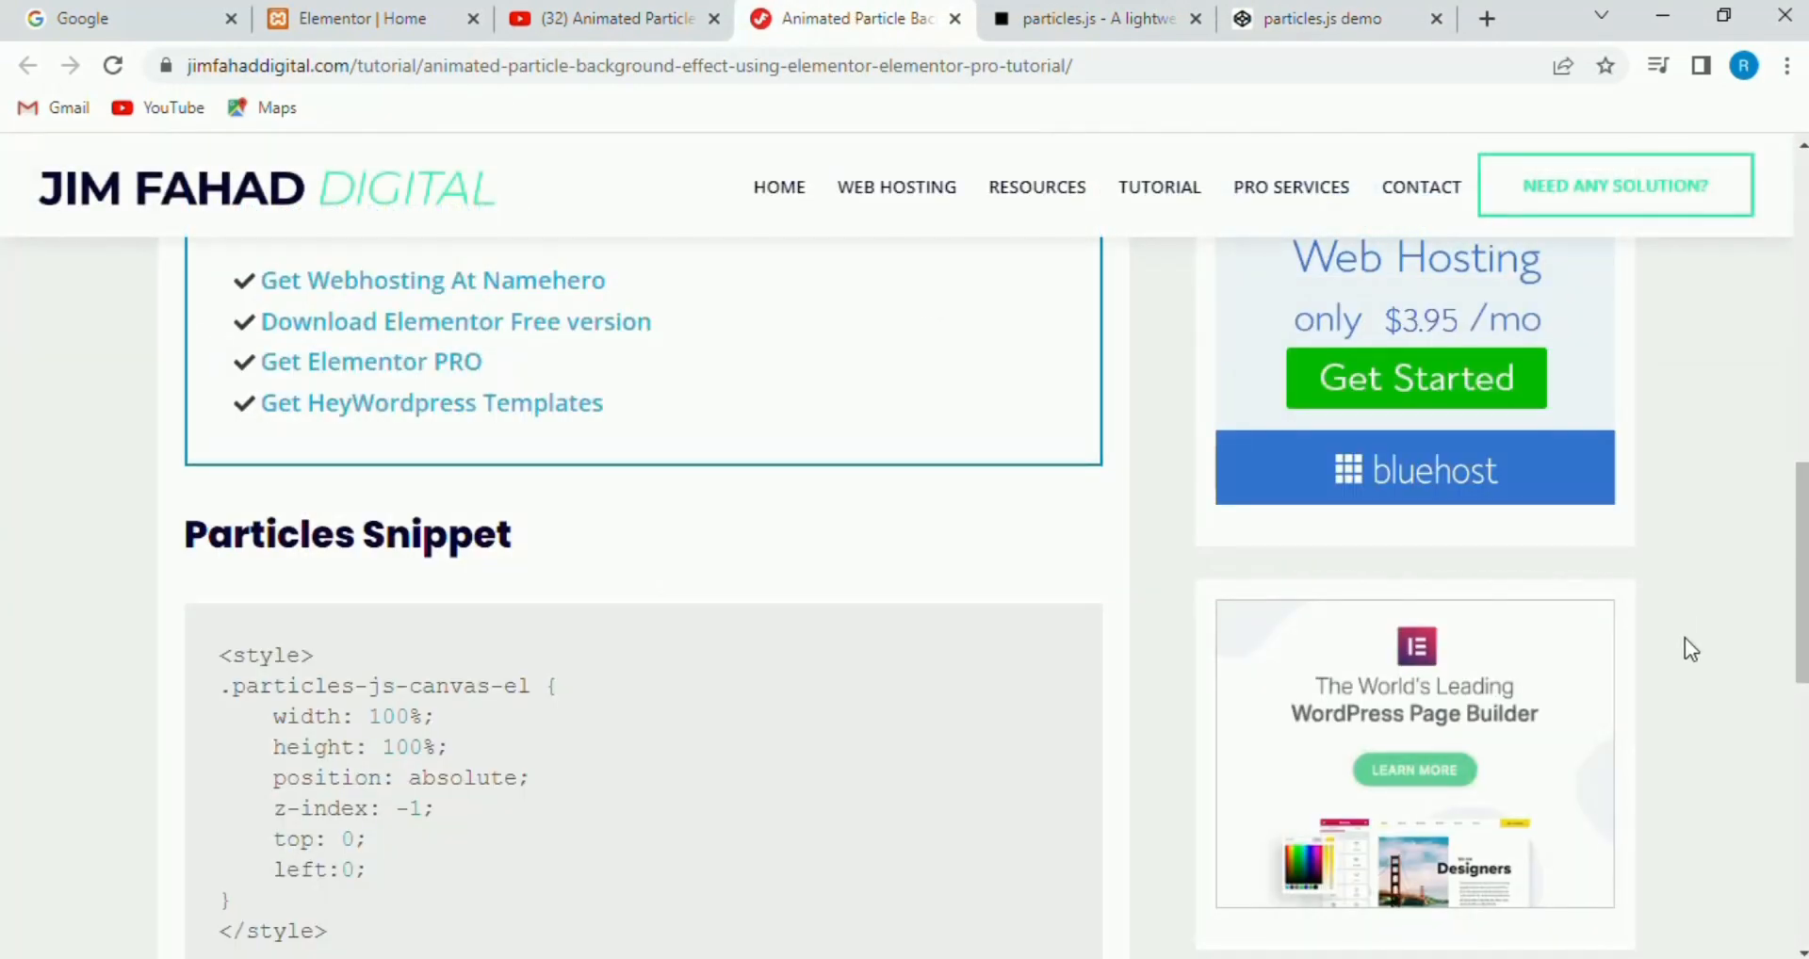
{"action": "scroll", "coordinate": [897, 646], "scroll_direction": "down", "scroll_amount": 3}
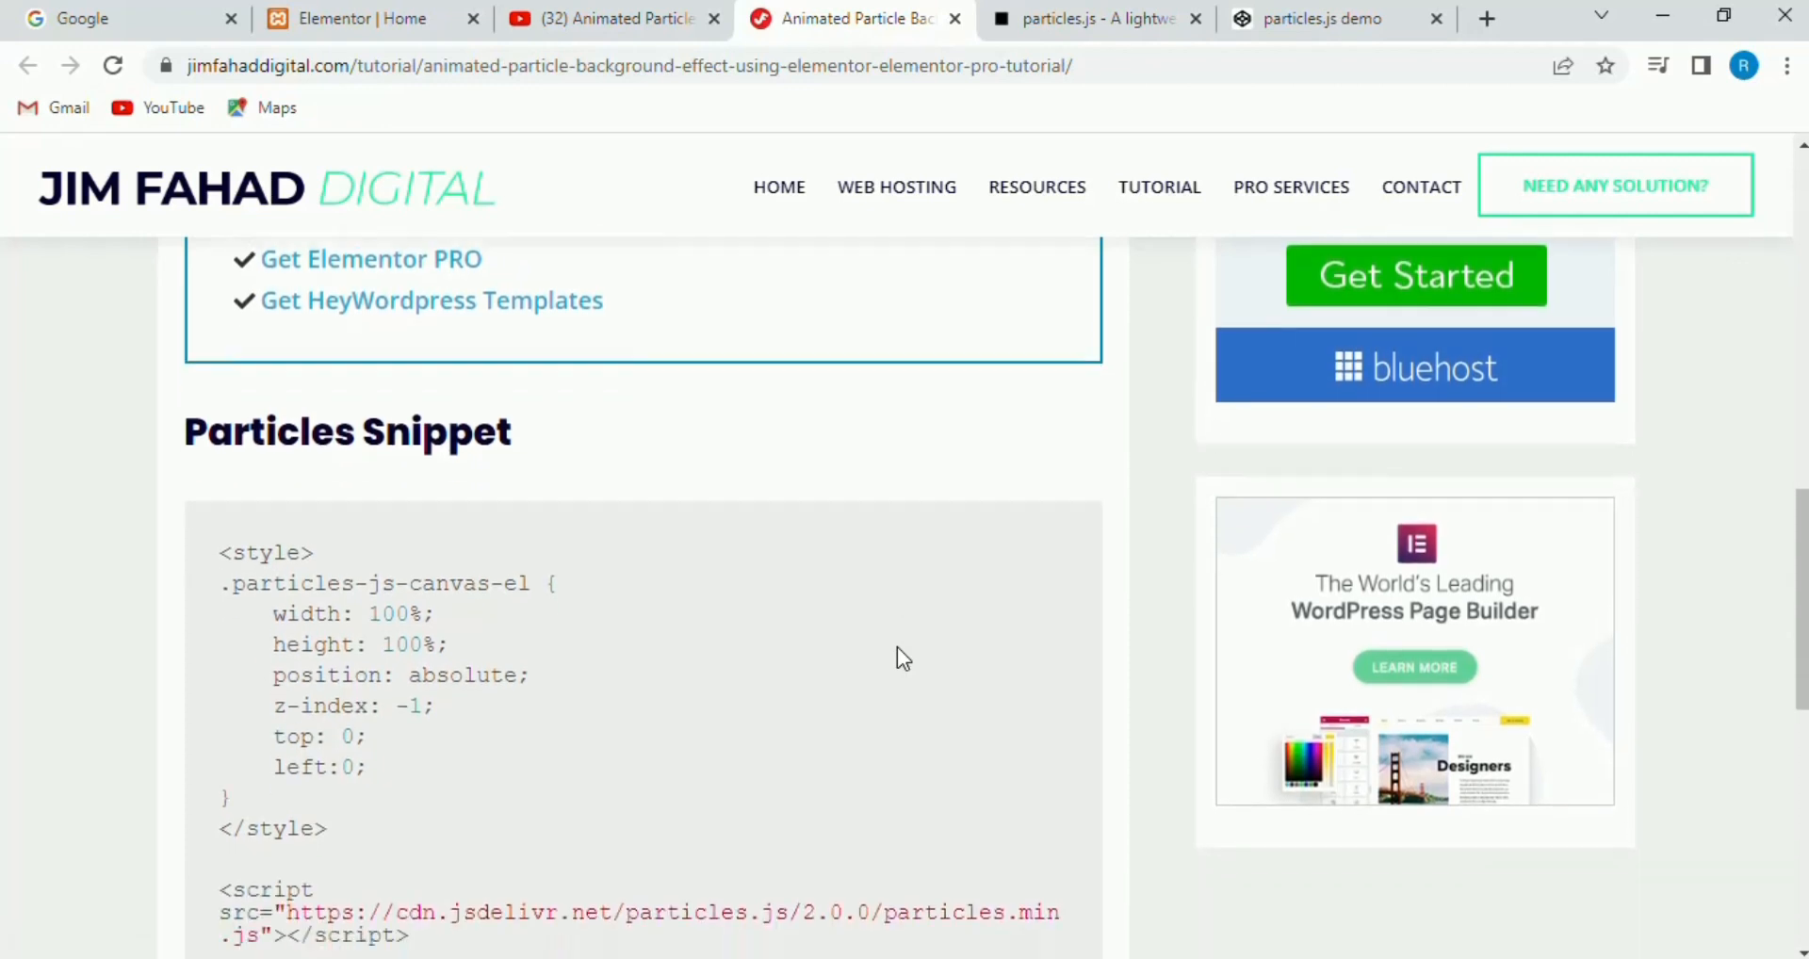
{"action": "scroll", "coordinate": [897, 648], "scroll_direction": "up", "scroll_amount": 1}
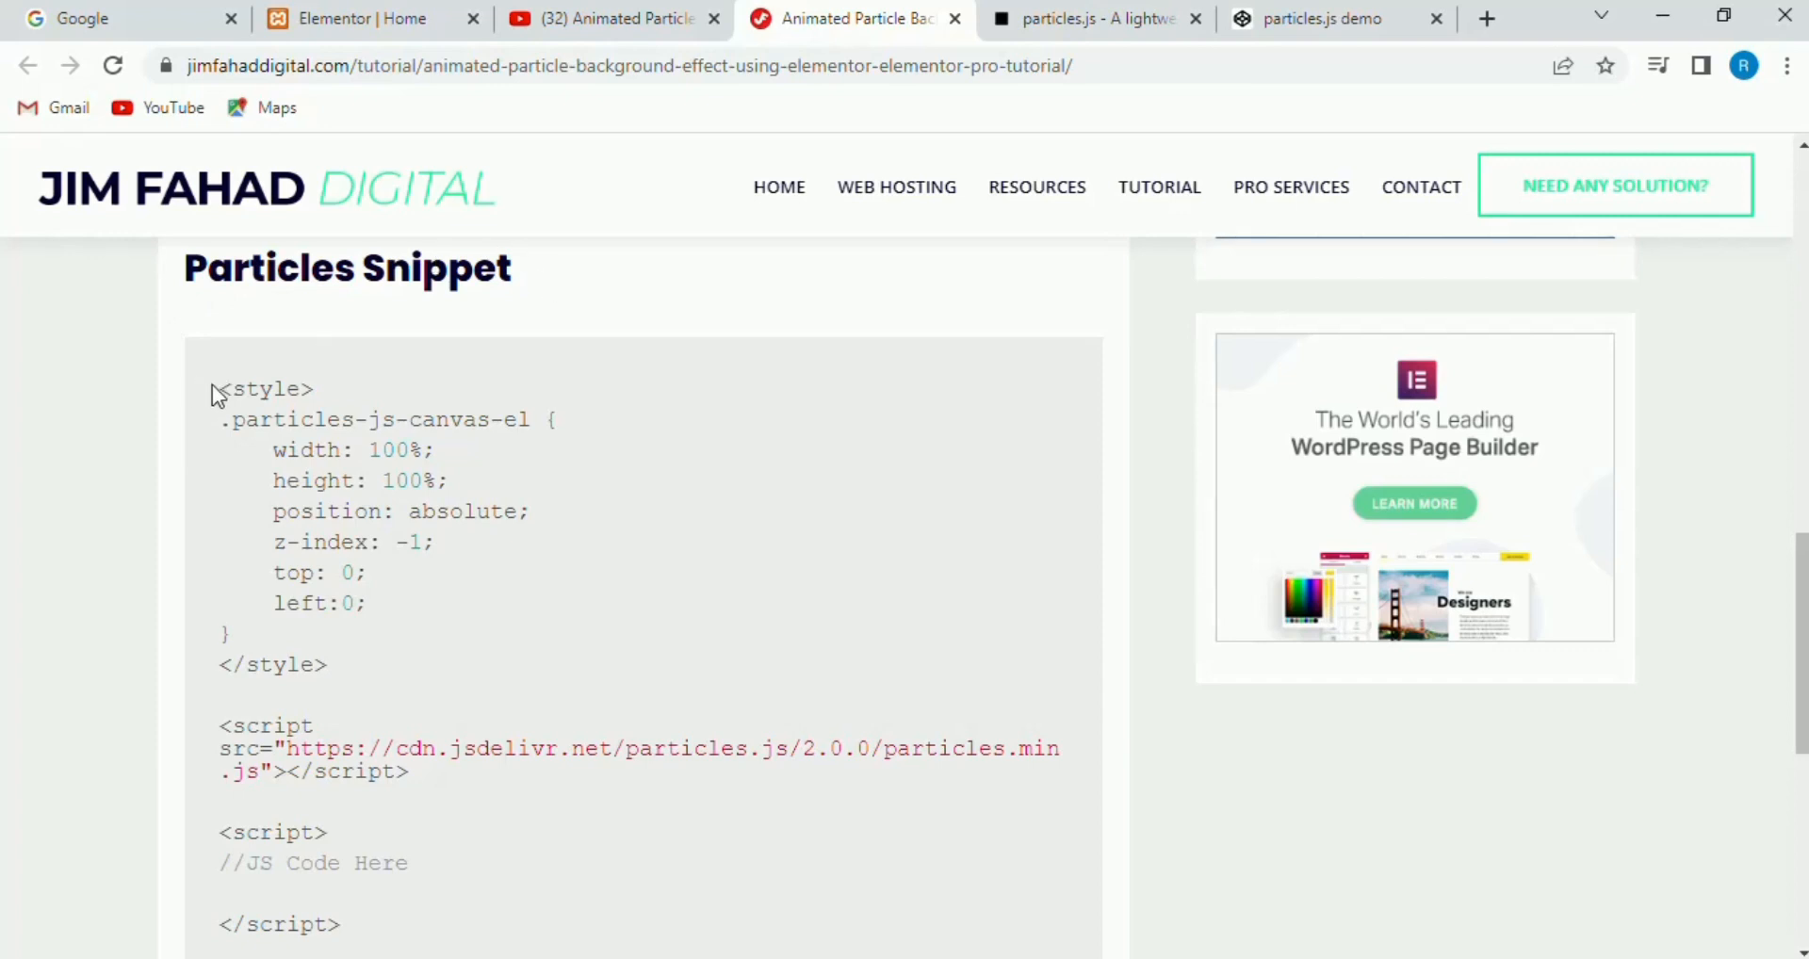
{"action": "left_click_drag", "start_coordinate": [212, 384], "coordinate": [397, 795]}
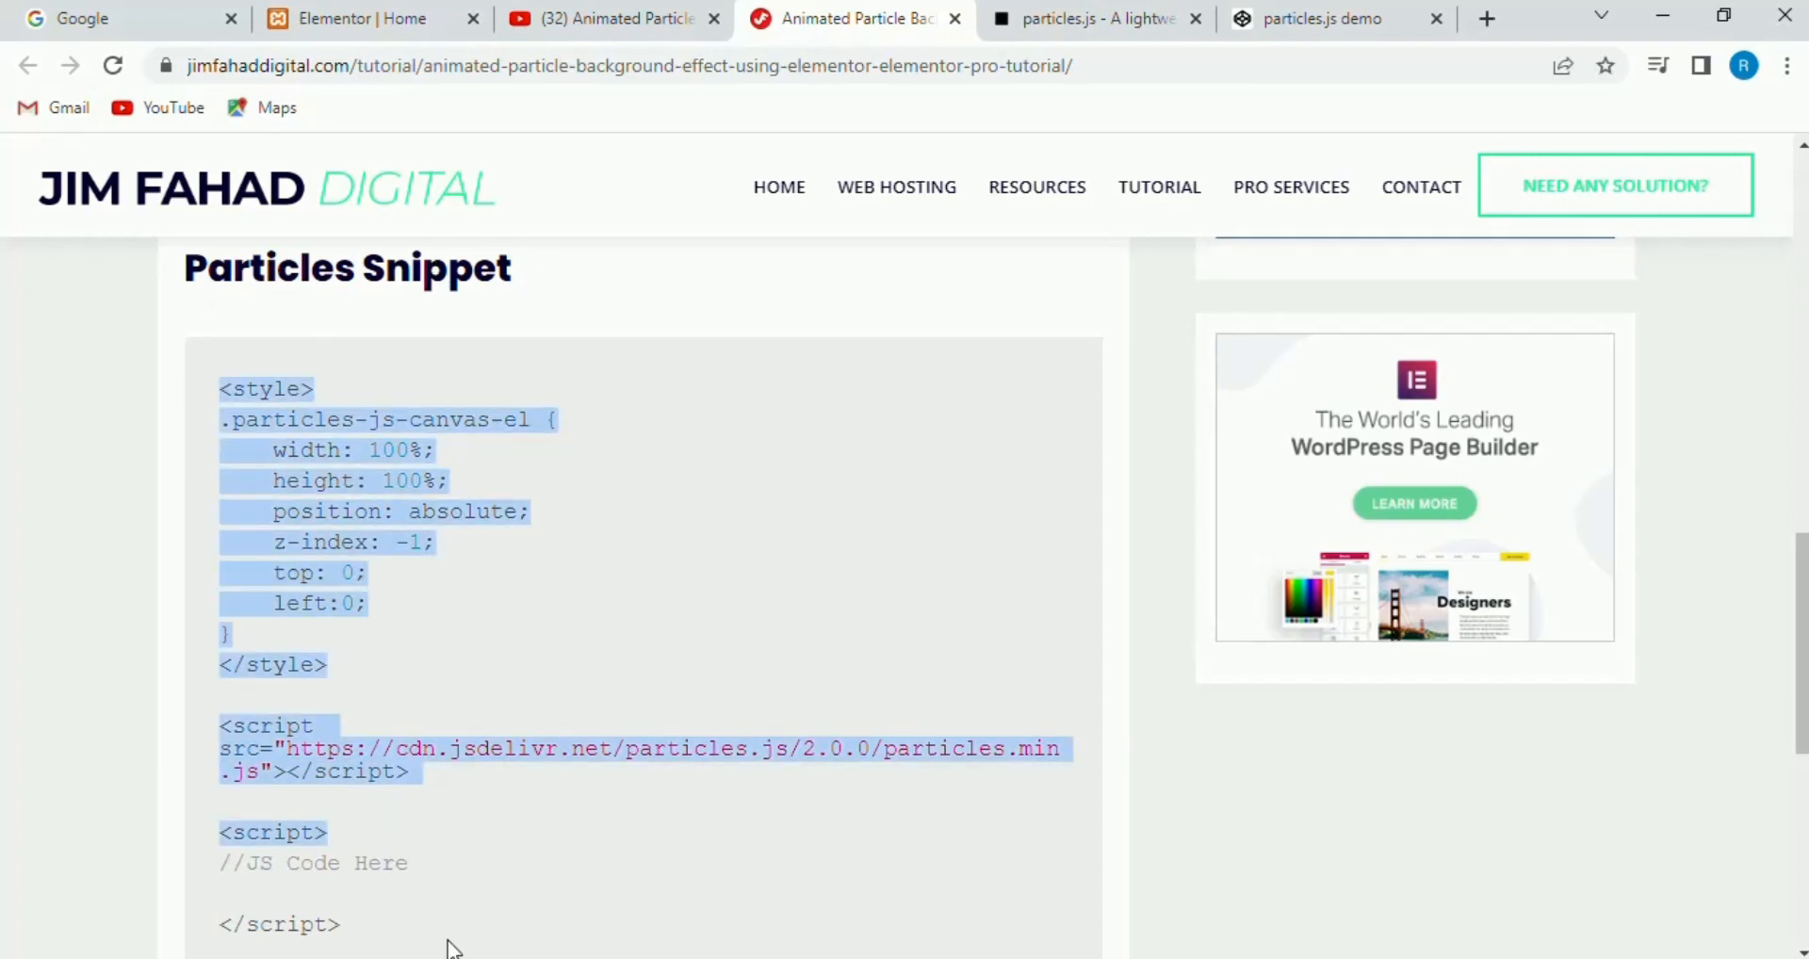
{"action": "left_click_drag", "start_coordinate": [420, 931], "coordinate": [218, 394]}
{"action": "key", "text": "ctrl+c"}
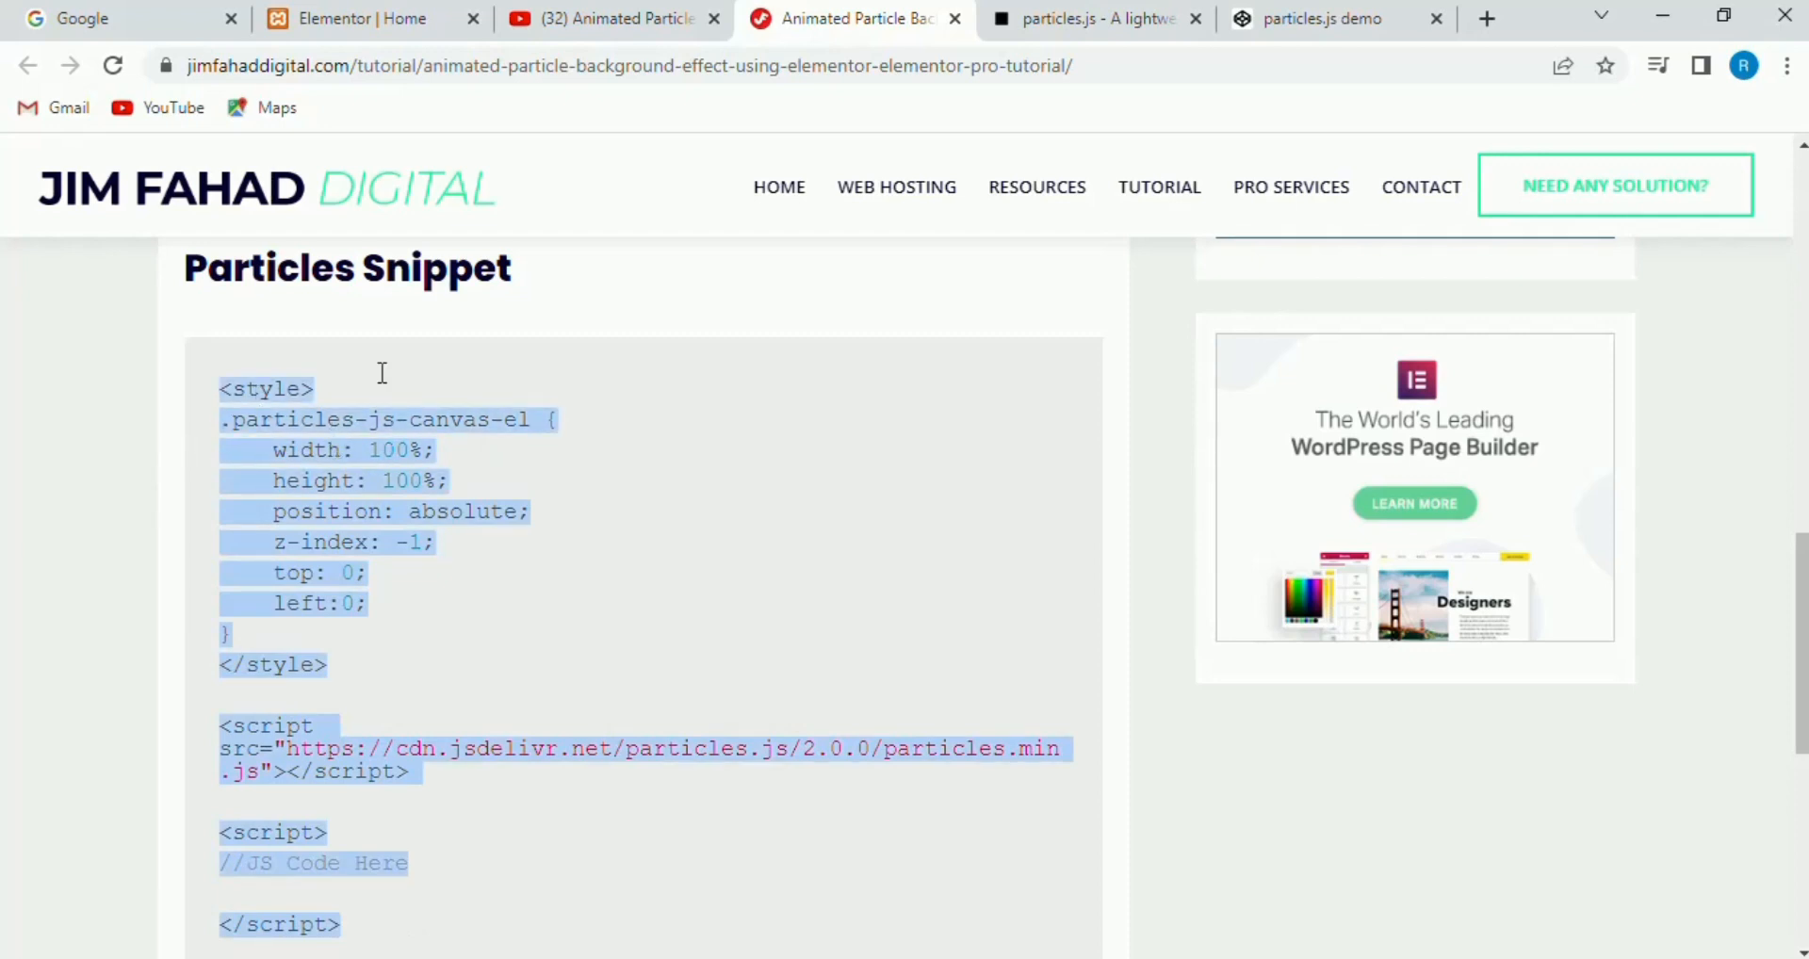
- Add an HTML widget below the Click here button on the Elementor page and paste the particles snippet into it
{"action": "left_click", "coordinate": [371, 8]}
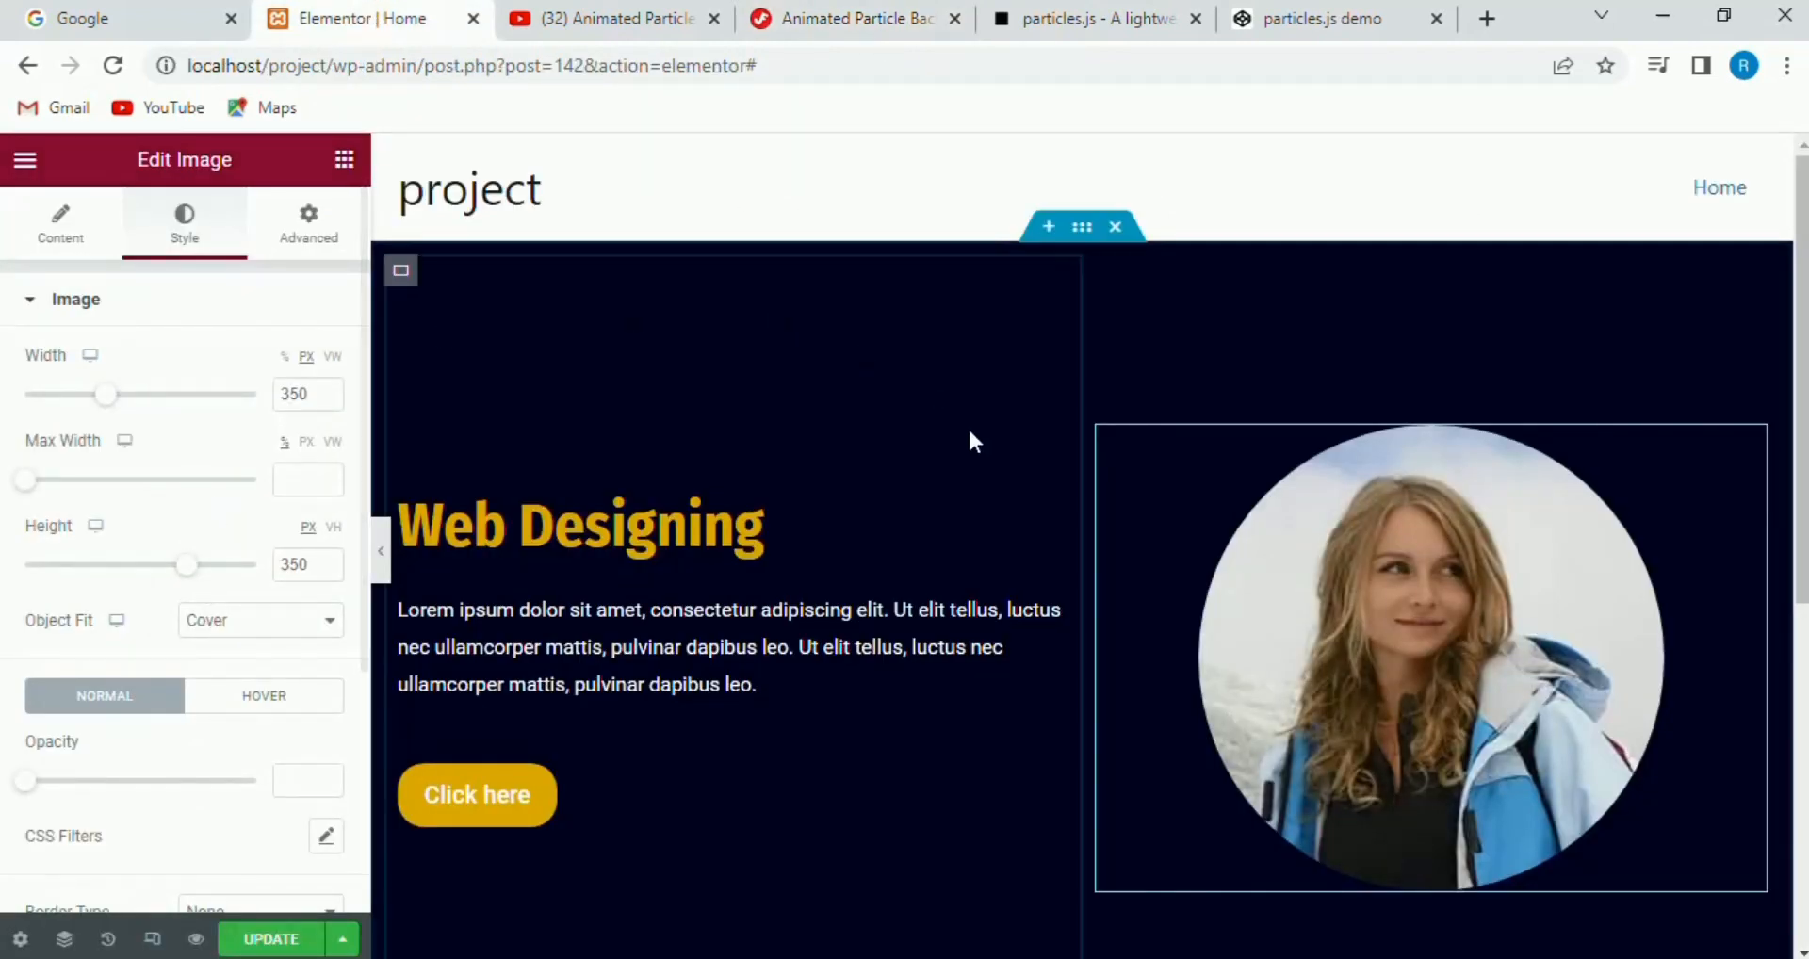
{"action": "left_click", "coordinate": [346, 160]}
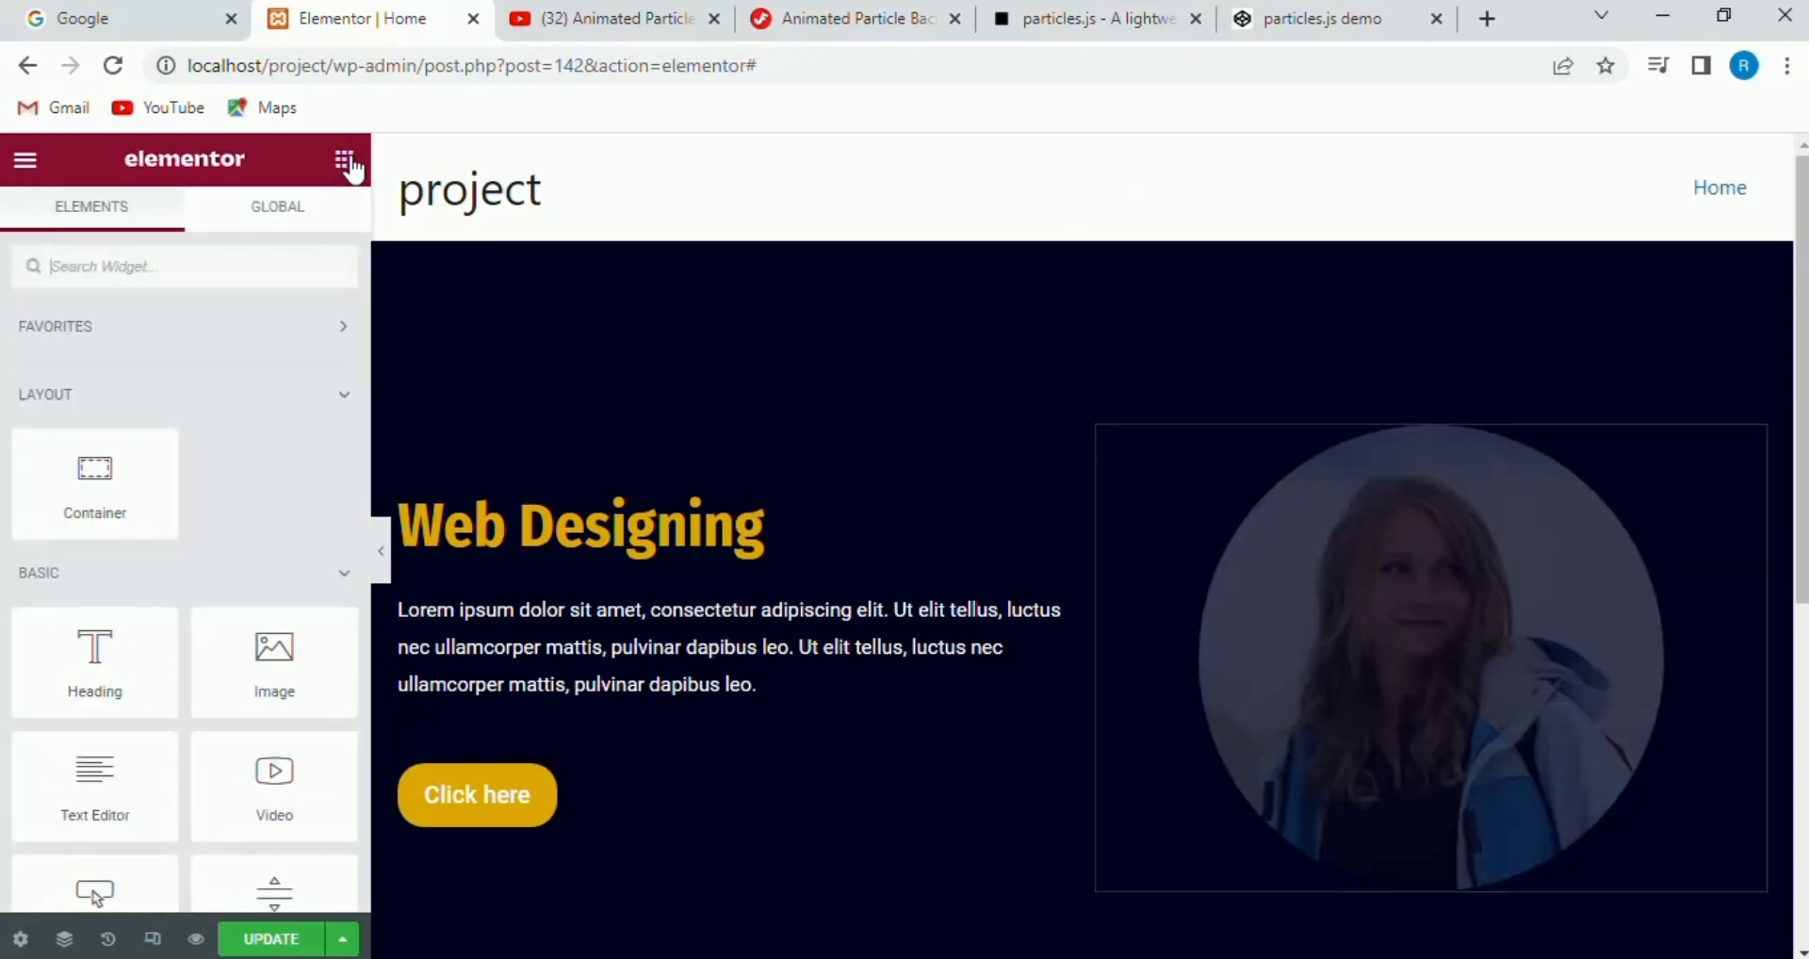
{"action": "type", "text": "h"}
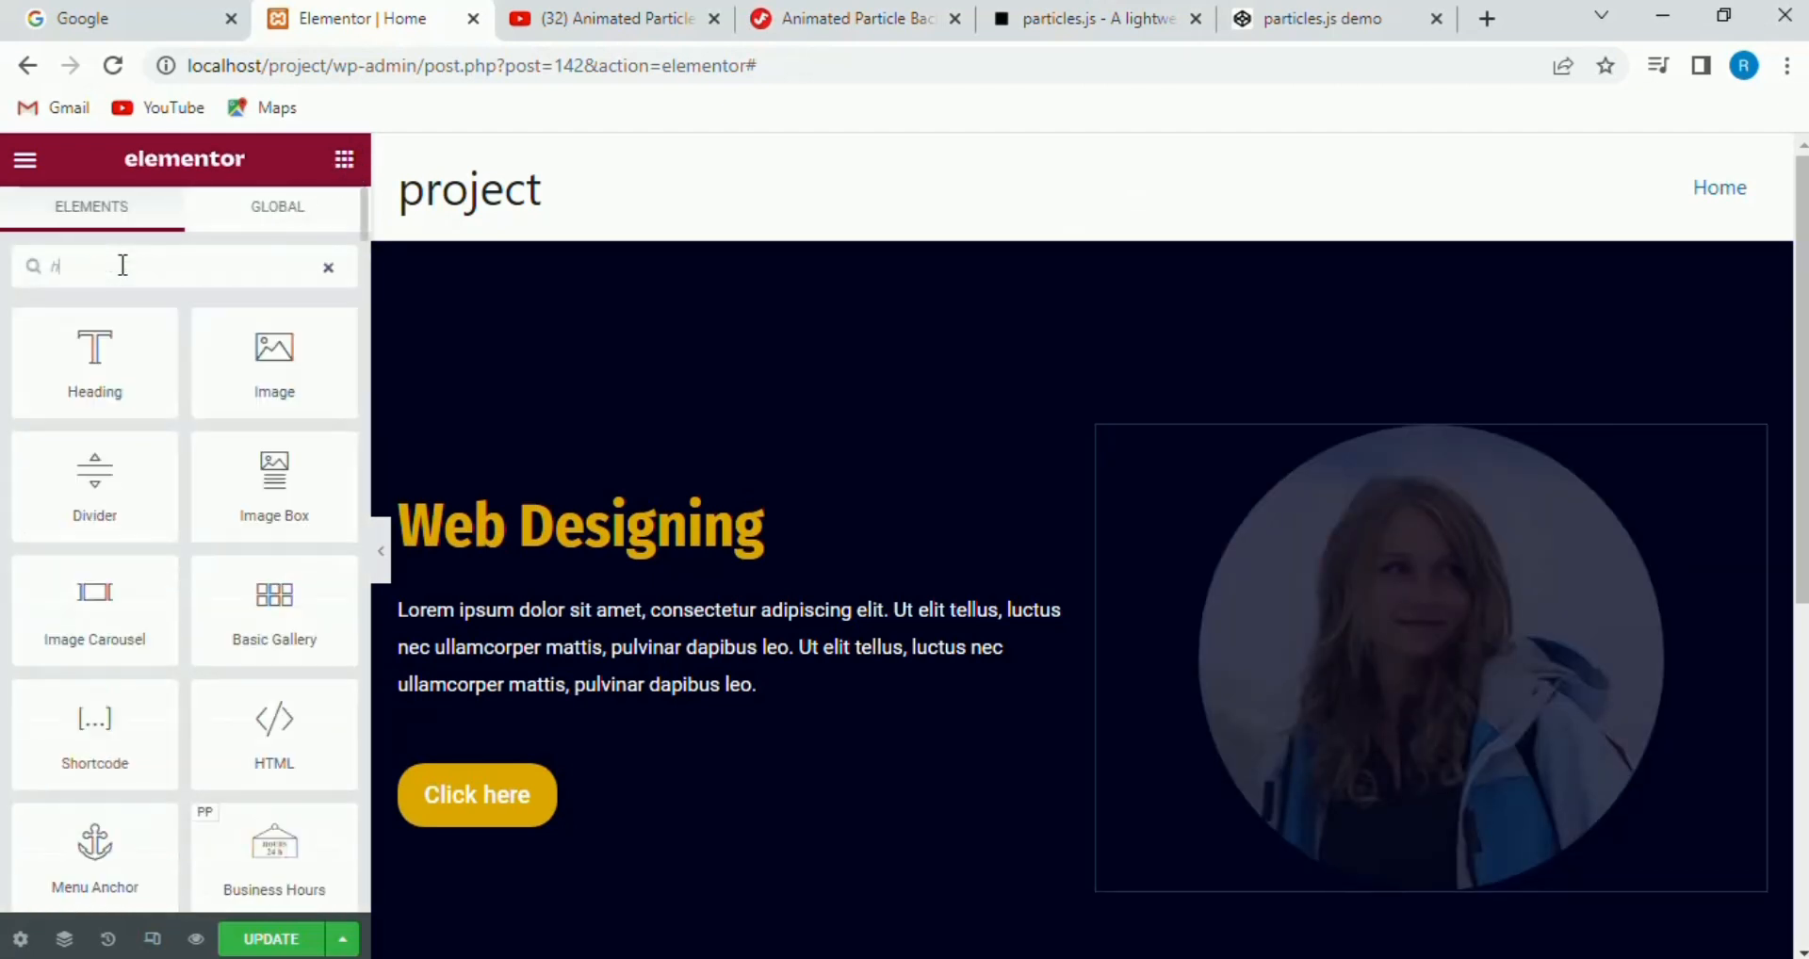
{"action": "type", "text": "tml"}
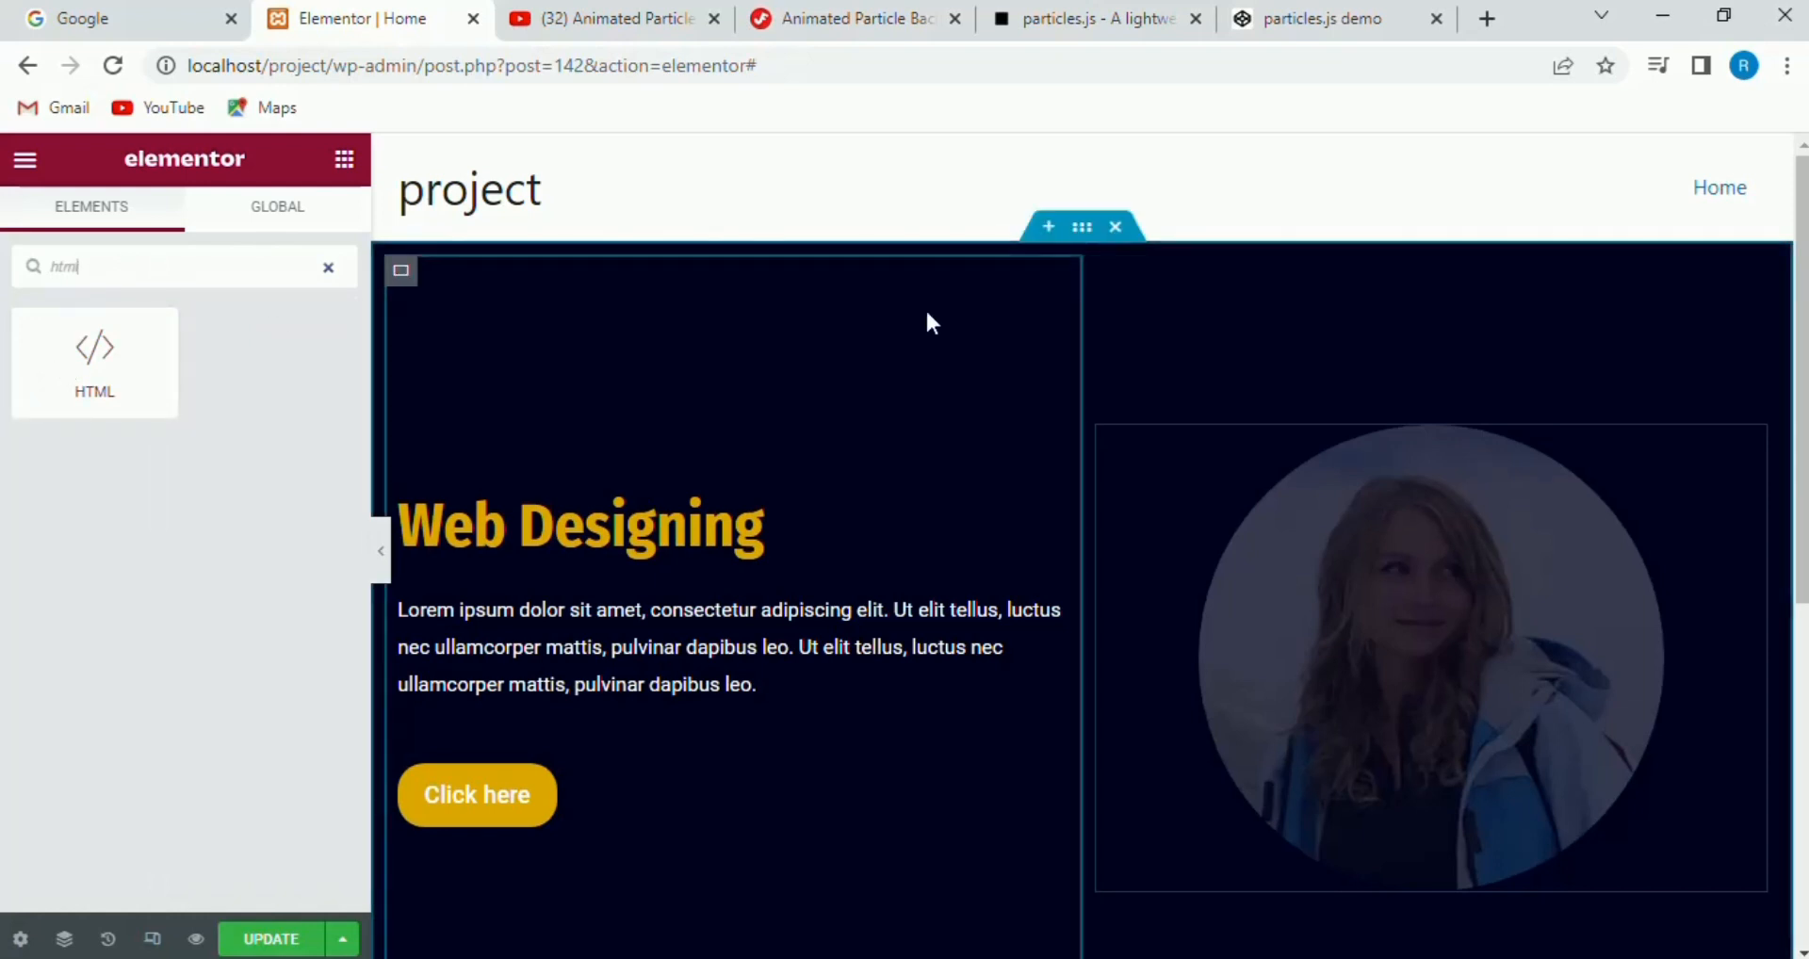
{"action": "scroll", "coordinate": [1804, 209], "scroll_direction": "down", "scroll_amount": 2}
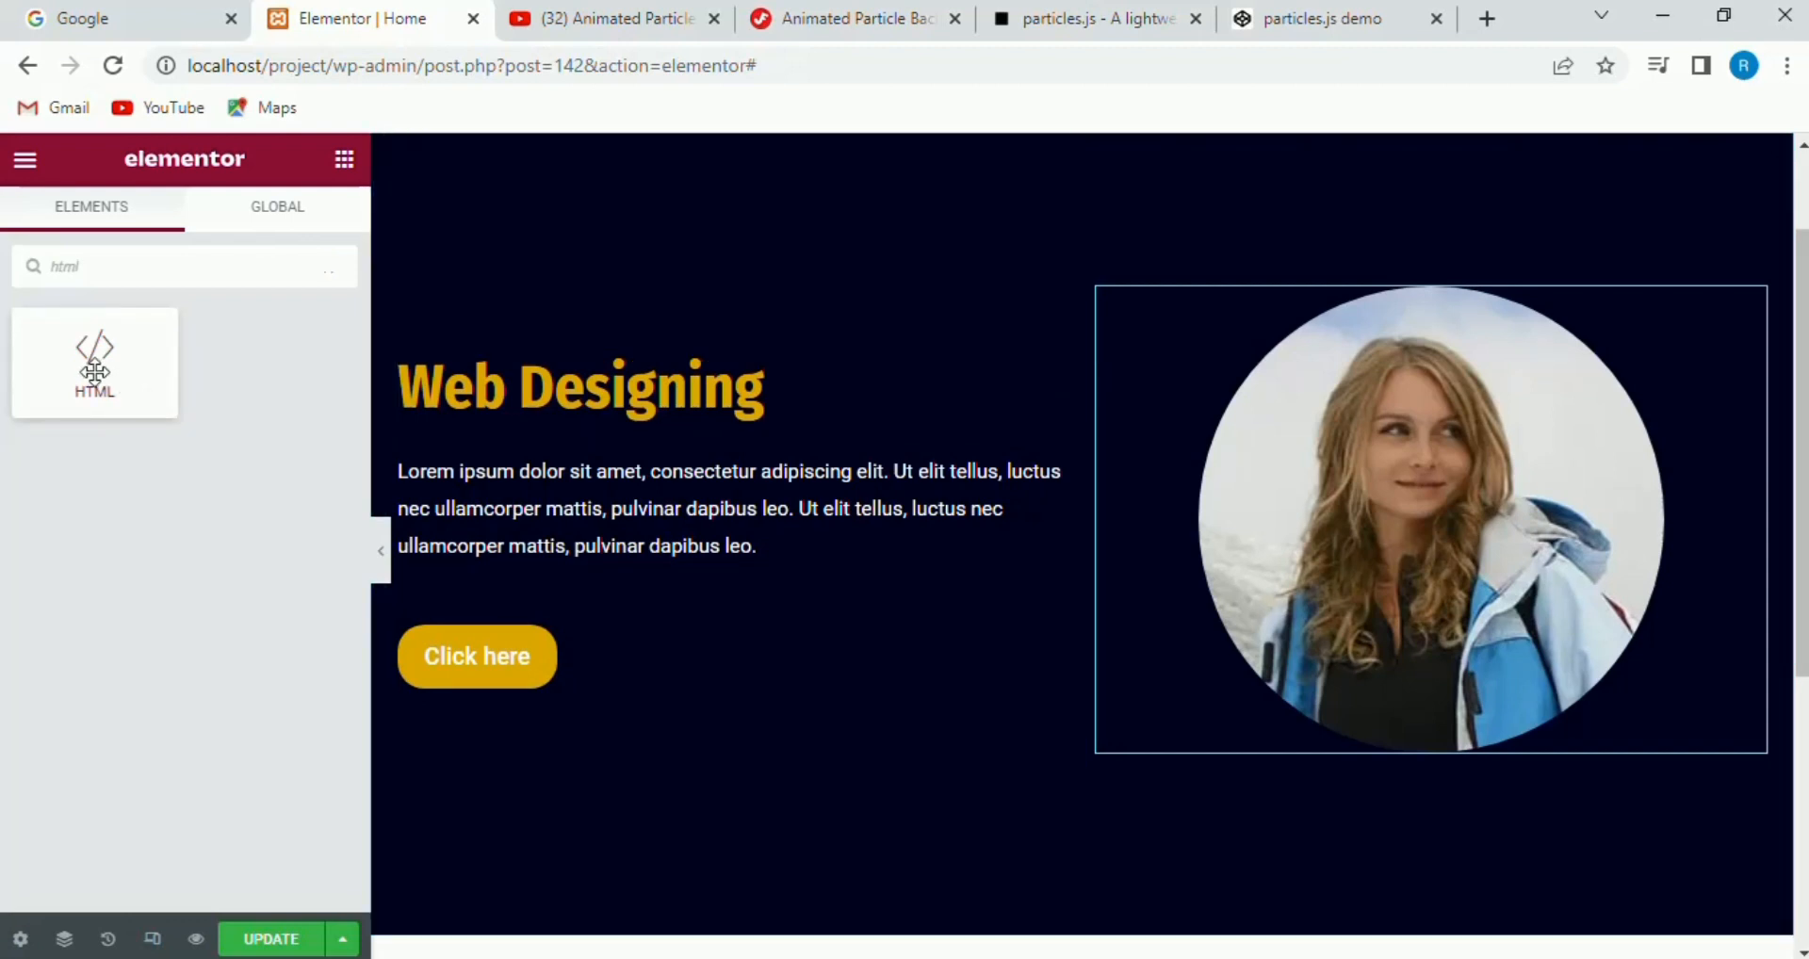
{"action": "left_click_drag", "start_coordinate": [94, 371], "coordinate": [591, 680]}
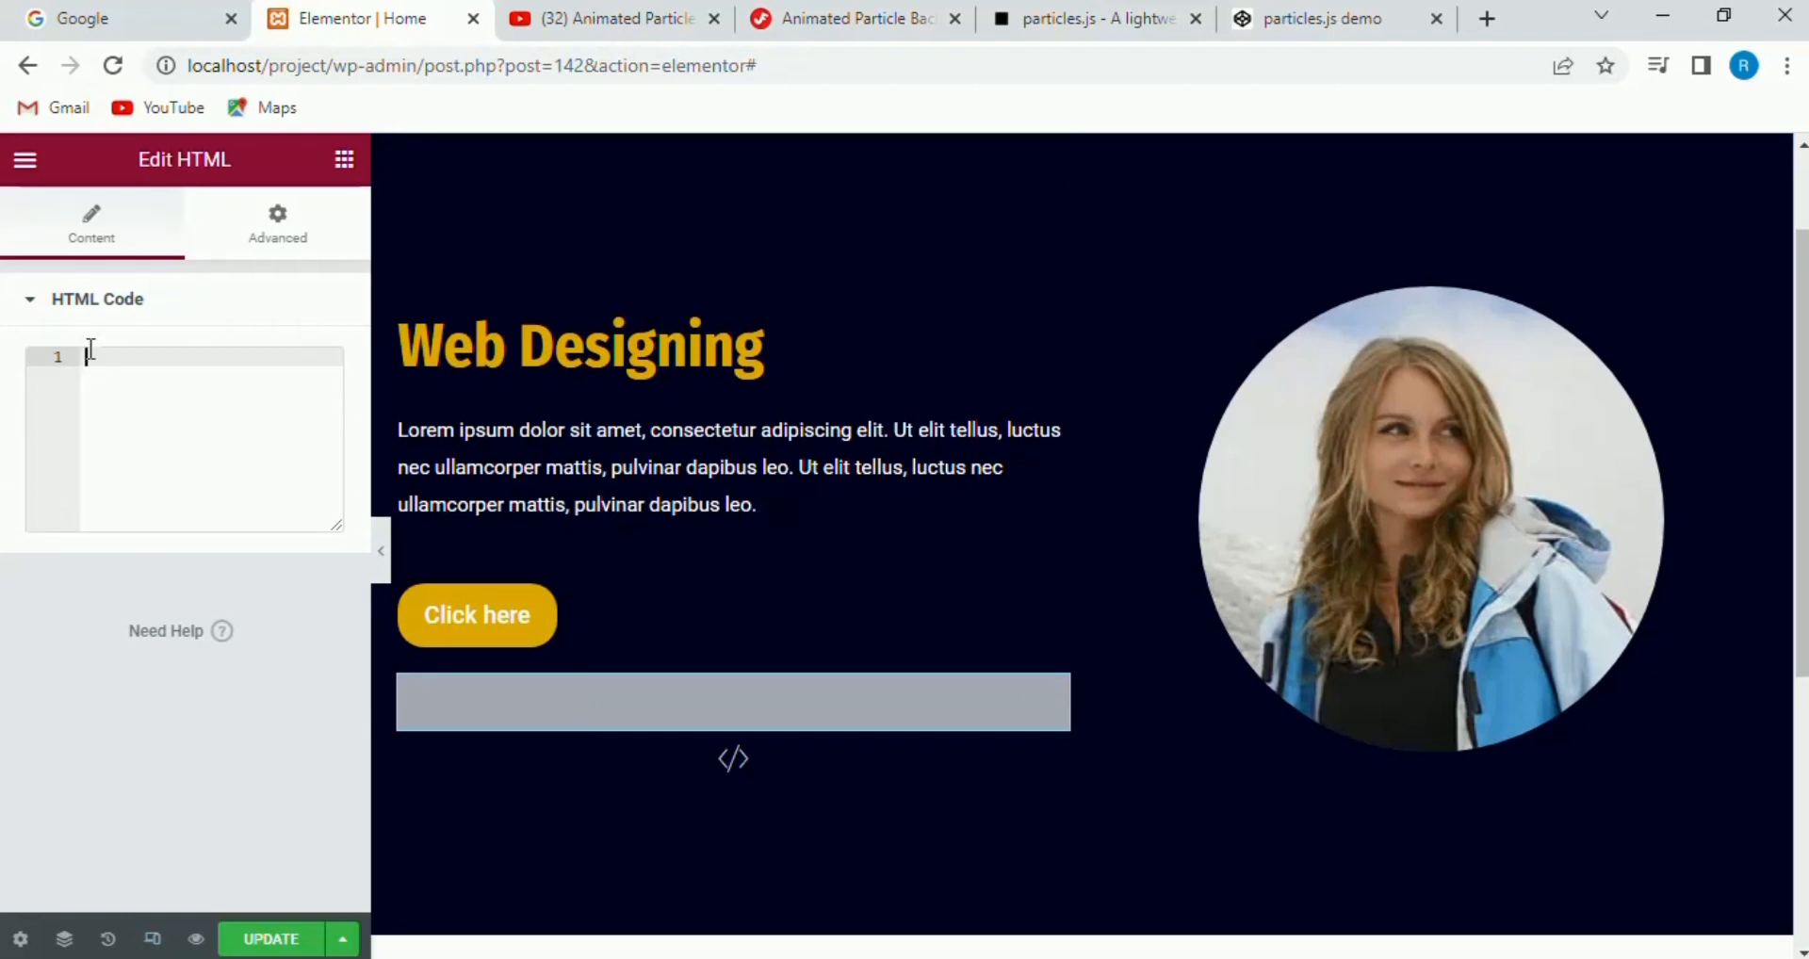
{"action": "key", "text": "ctrl+v"}
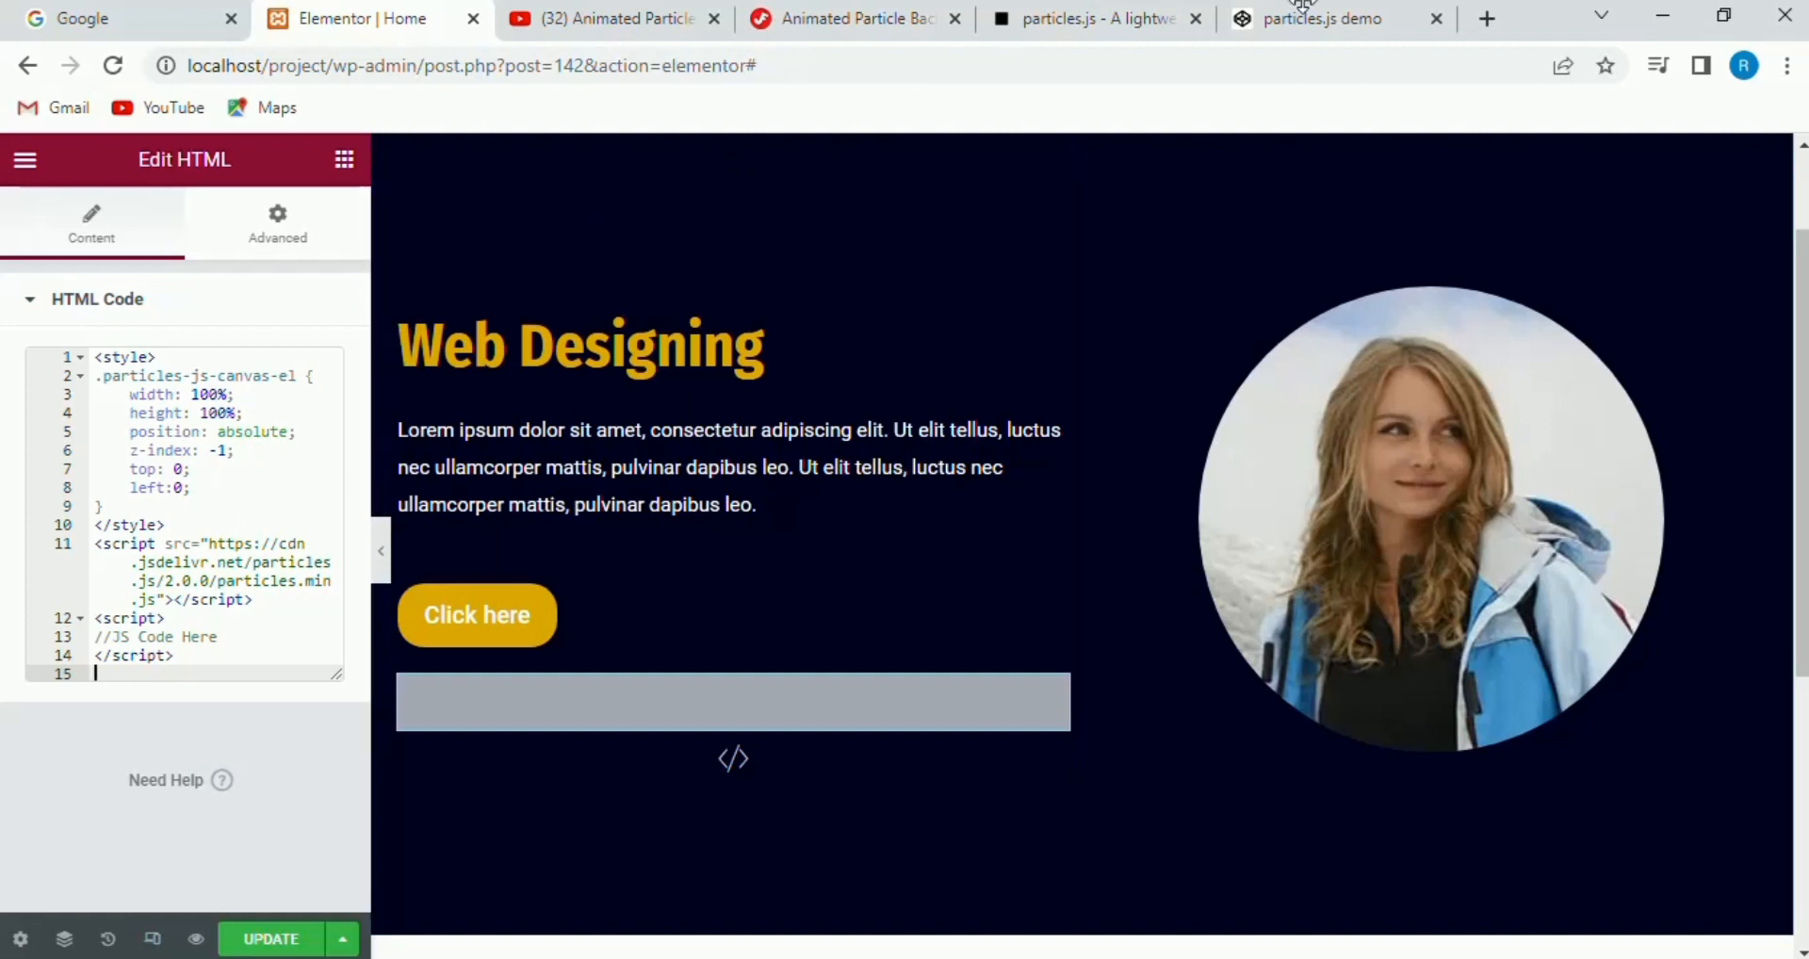
- Copy all of the JS code from the particles.js demo pen in CodePen
{"action": "left_click", "coordinate": [822, 27]}
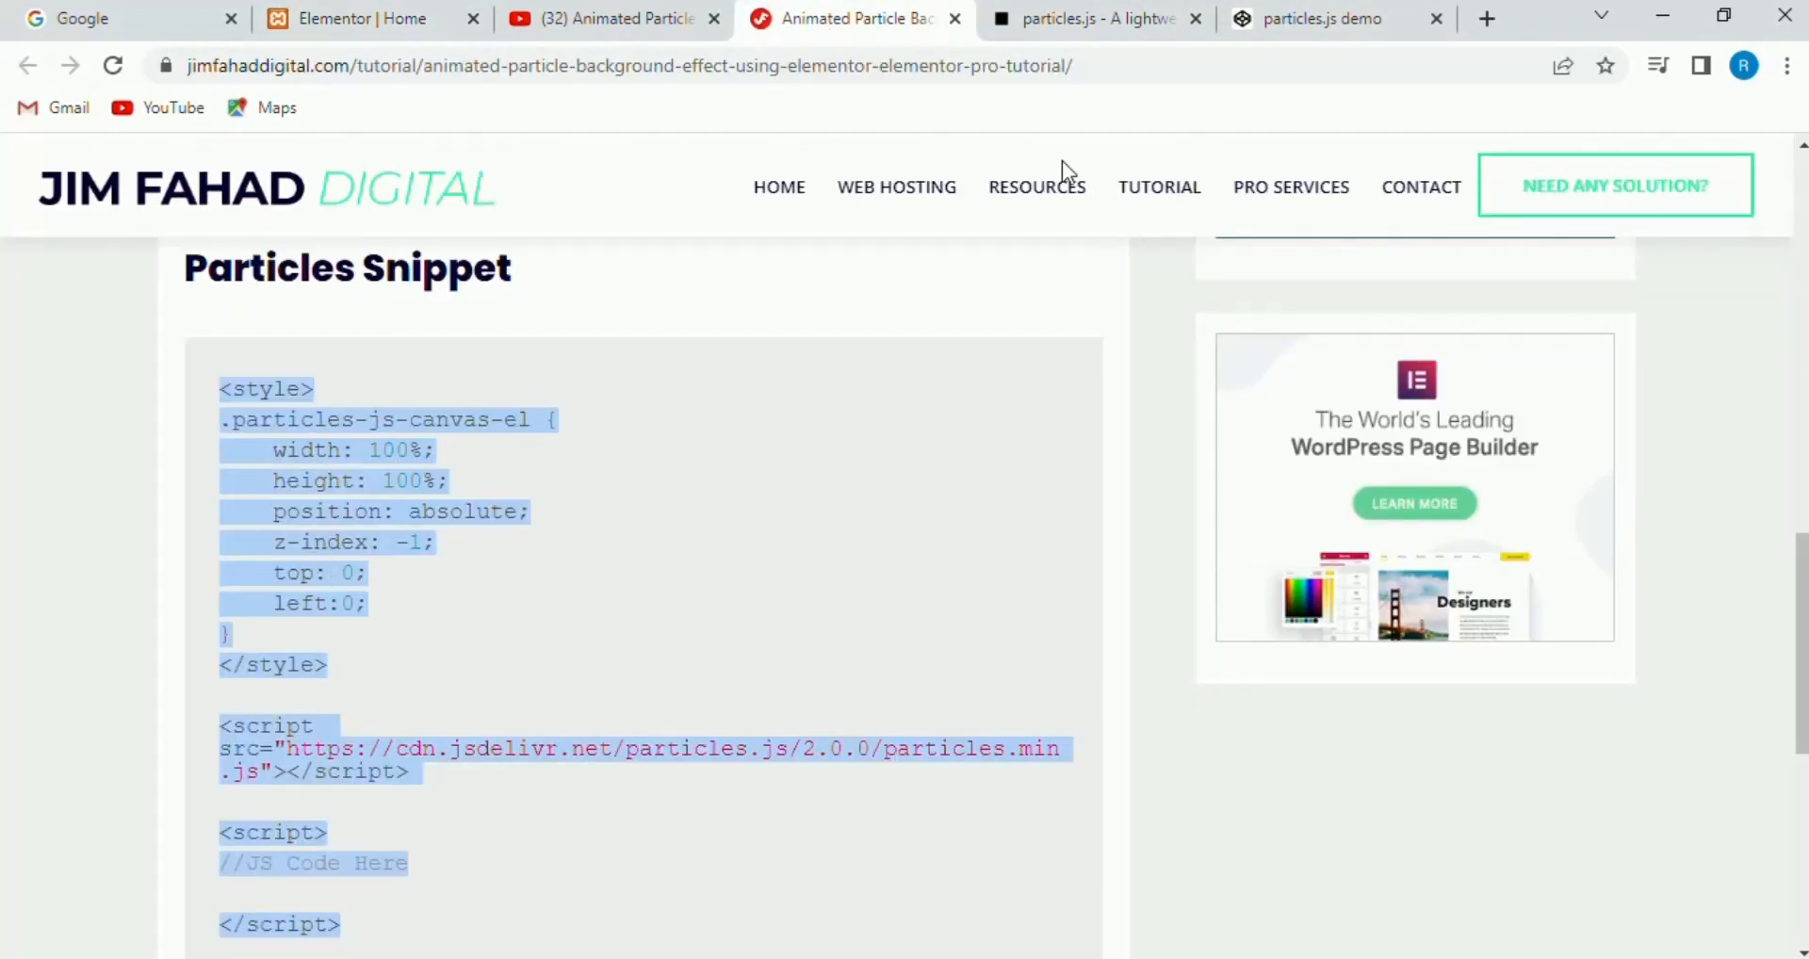
{"action": "left_click", "coordinate": [1349, 24]}
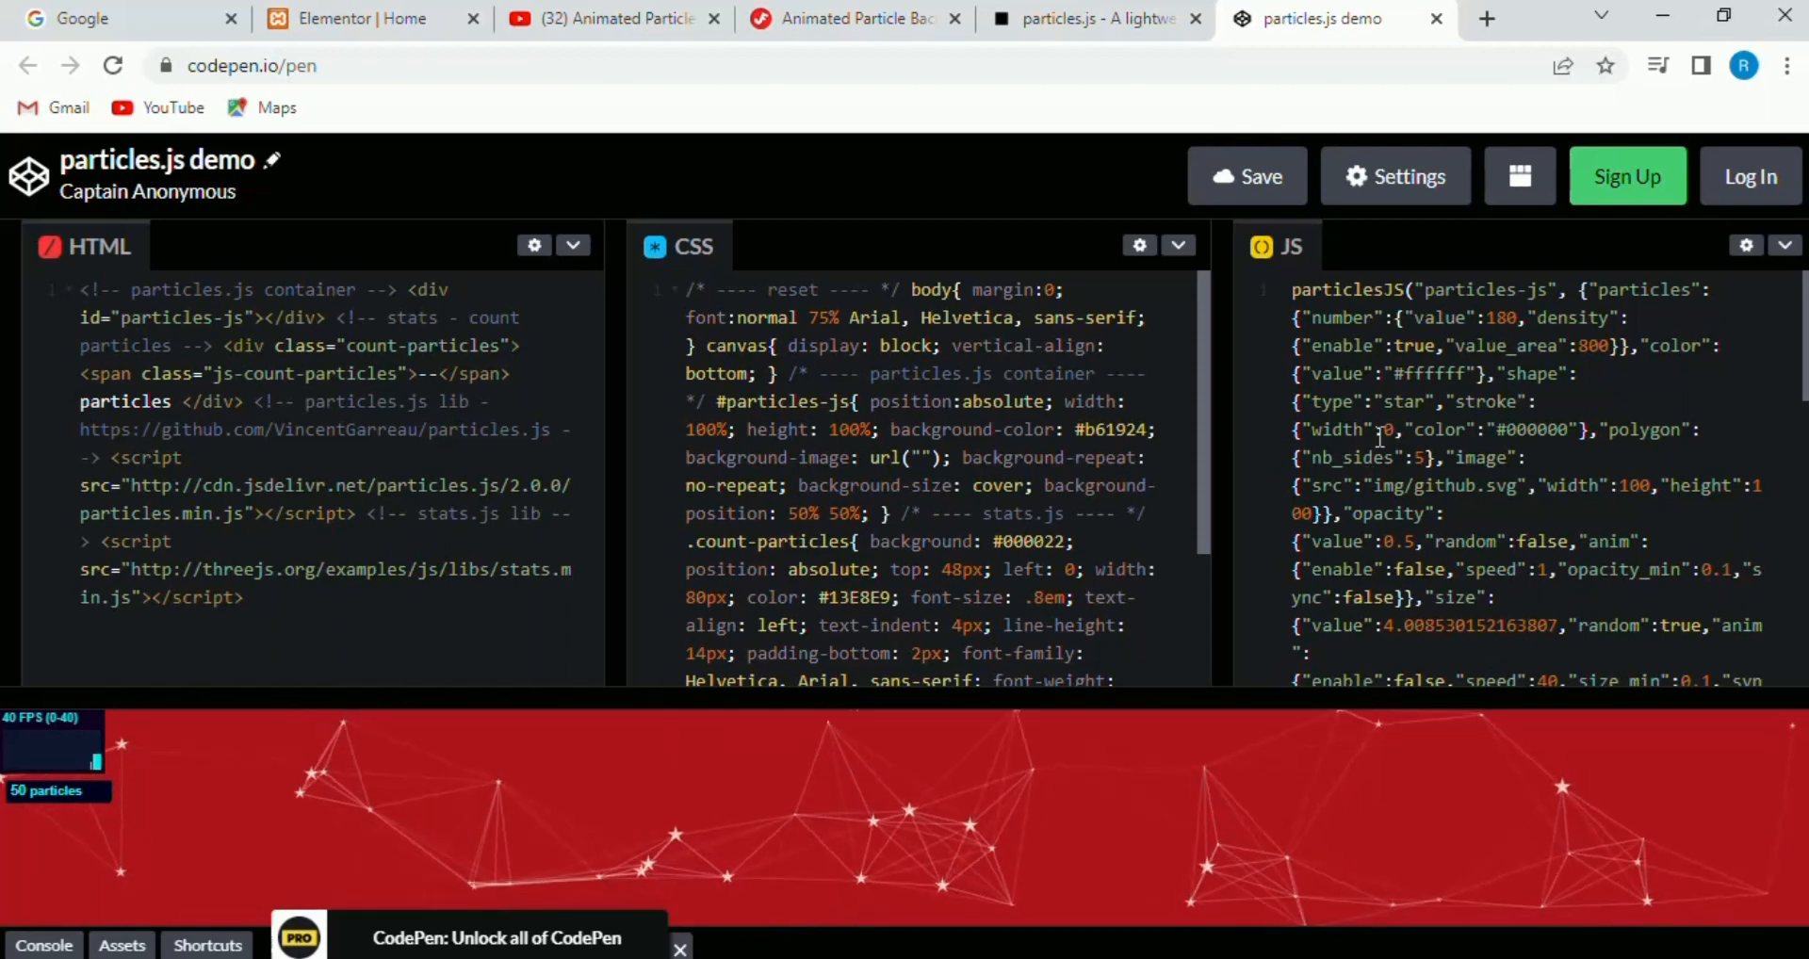
{"action": "key", "text": "ctrl+a"}
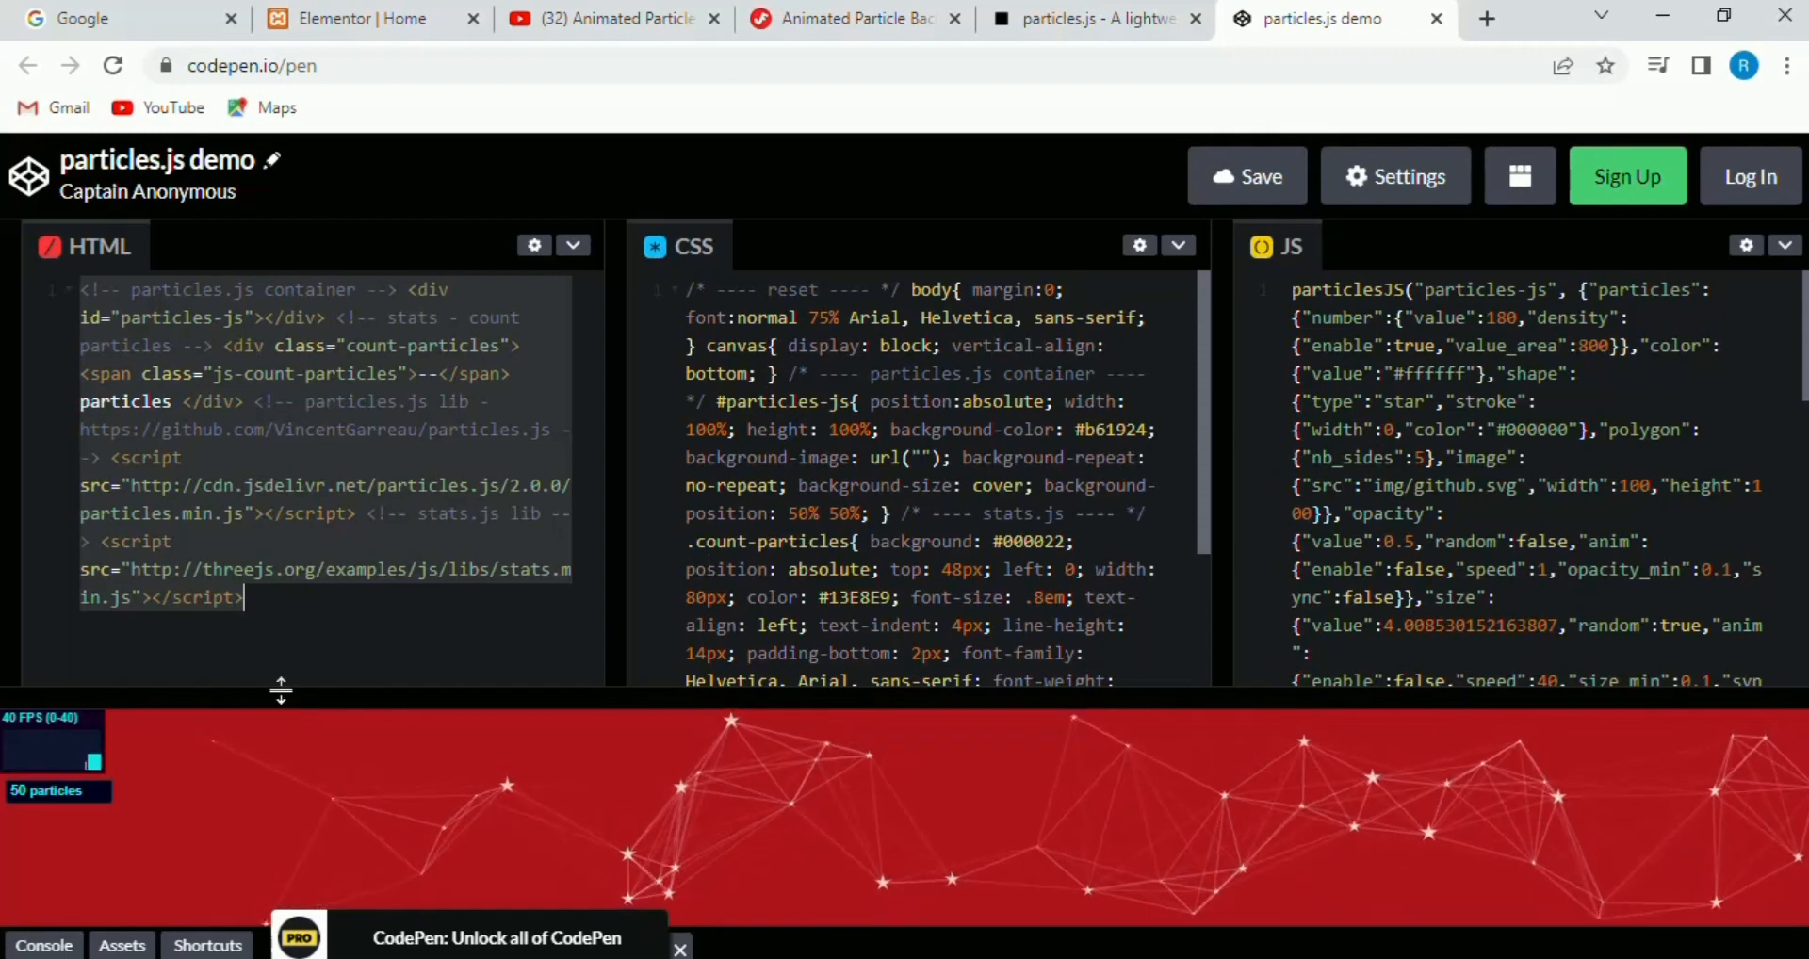
{"action": "left_click", "coordinate": [333, 631]}
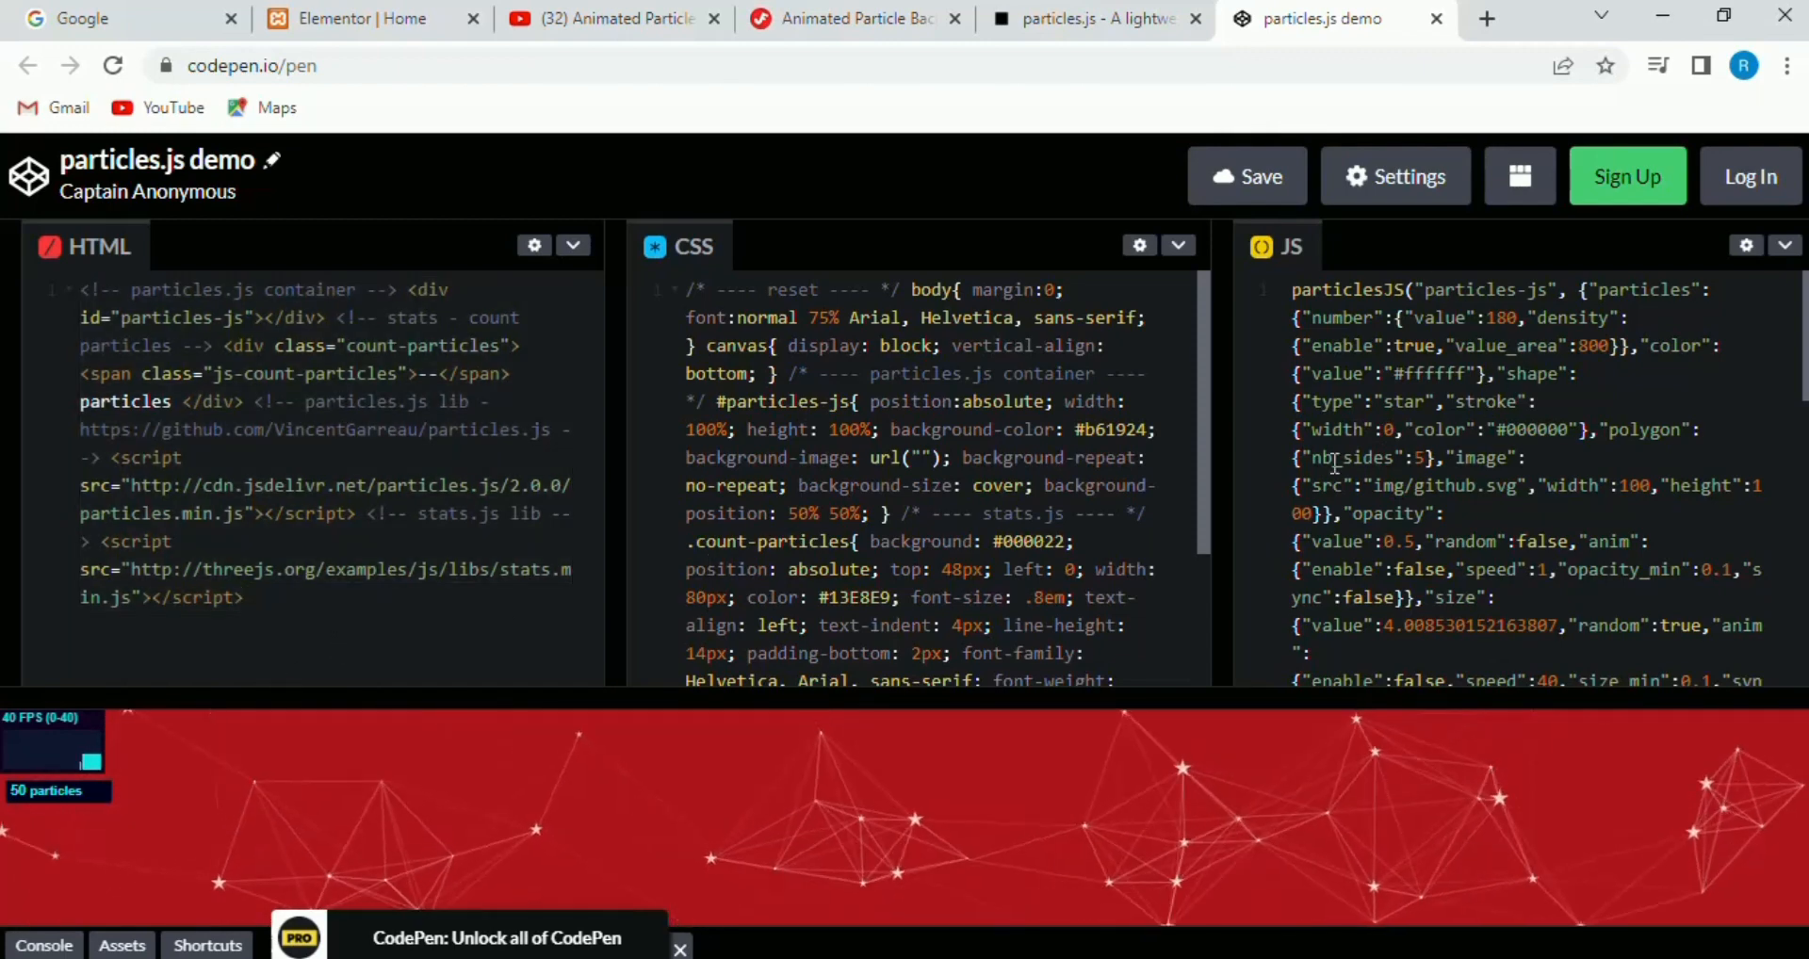
{"action": "left_click", "coordinate": [1450, 463]}
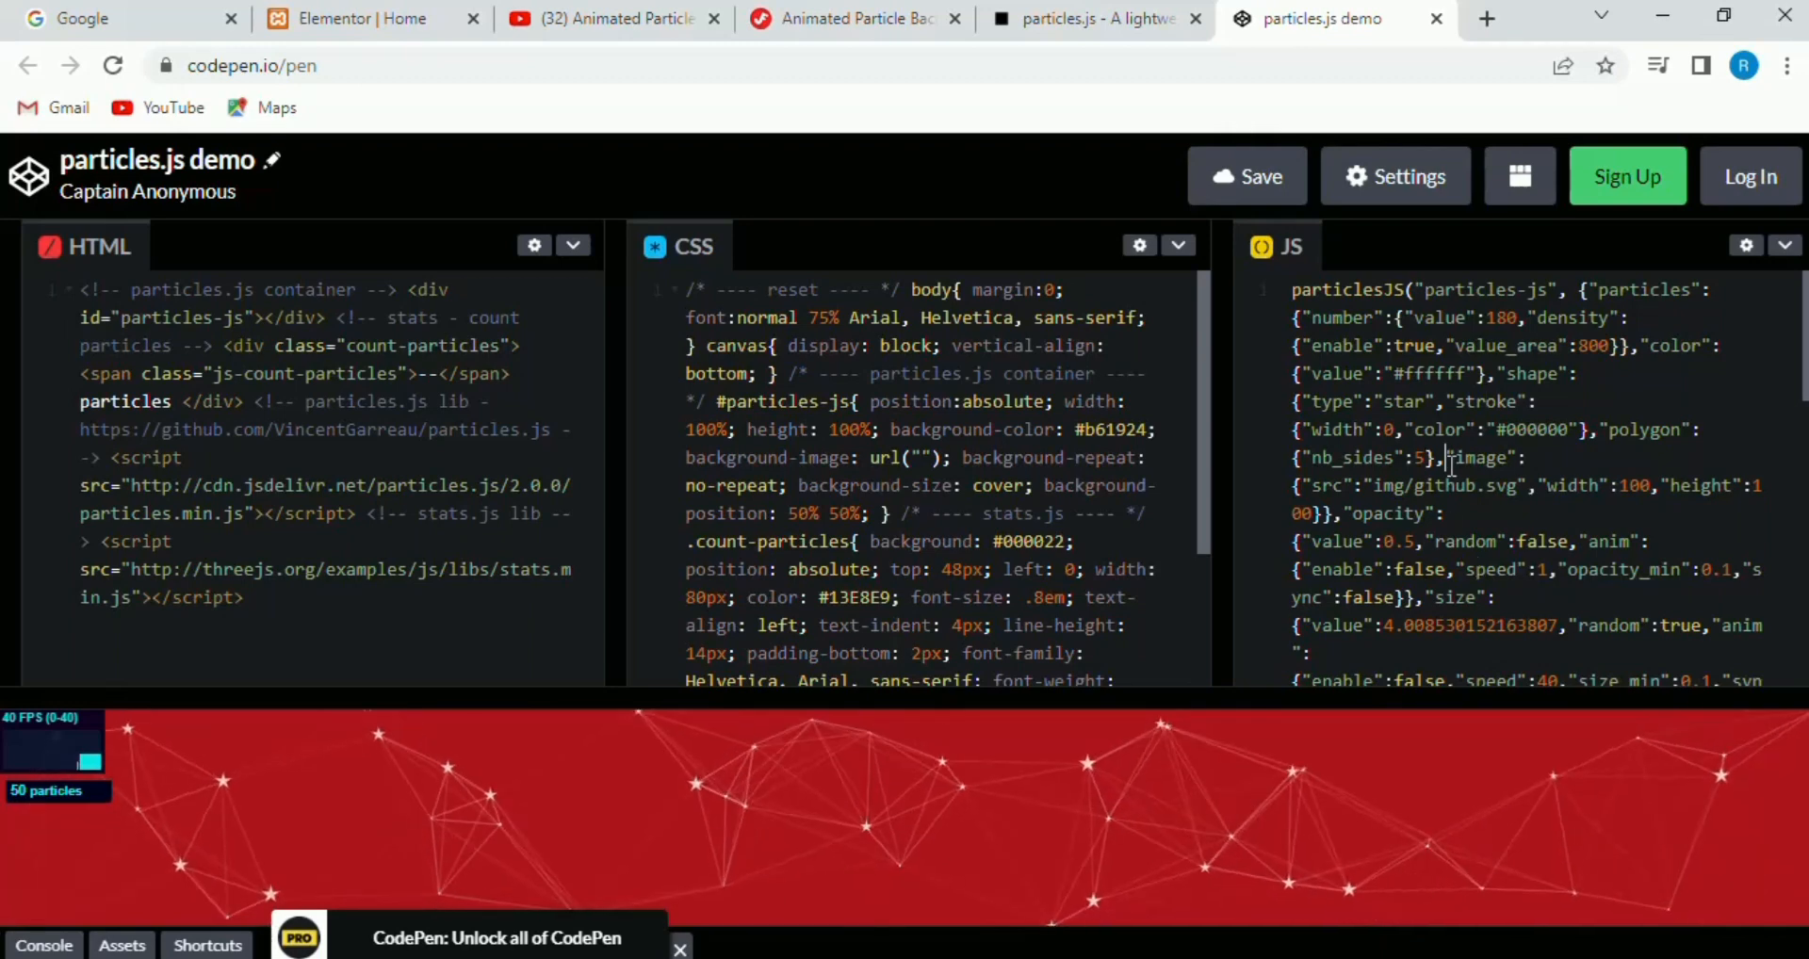
{"action": "key", "text": "ctrl+a"}
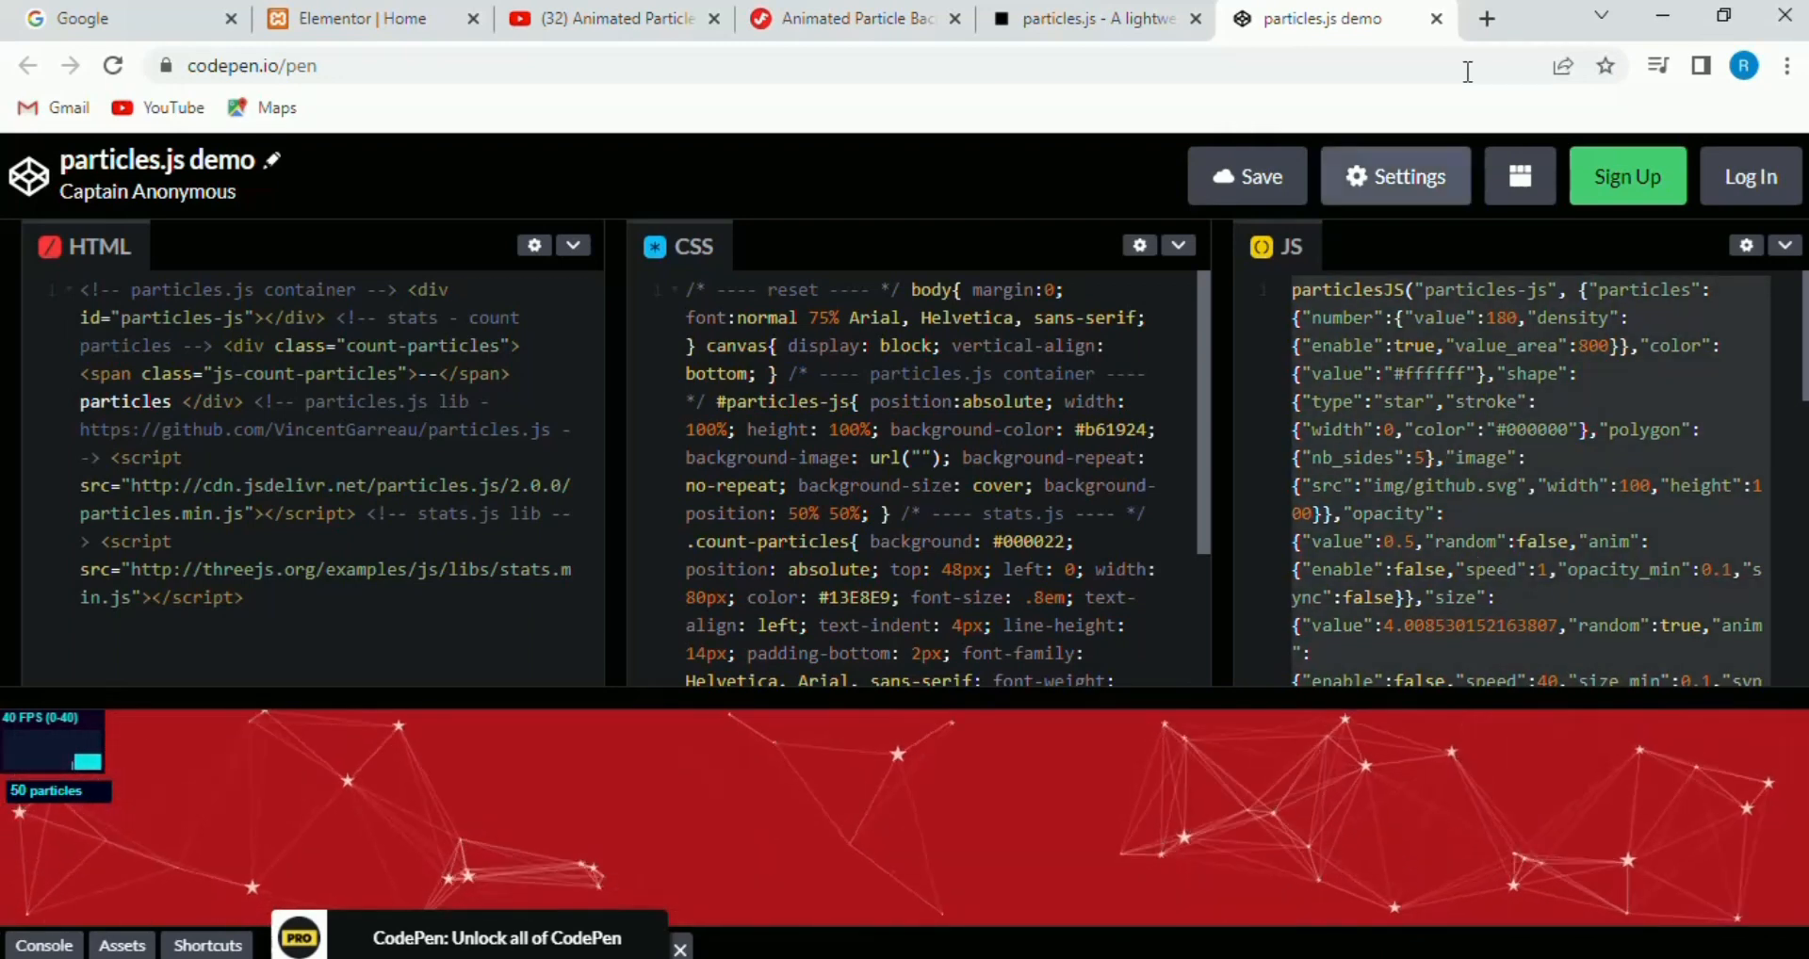
- Paste the particlesJS configuration on a new line below the //JS Code Here comment in the Elementor HTML widget
{"action": "left_click", "coordinate": [391, 24]}
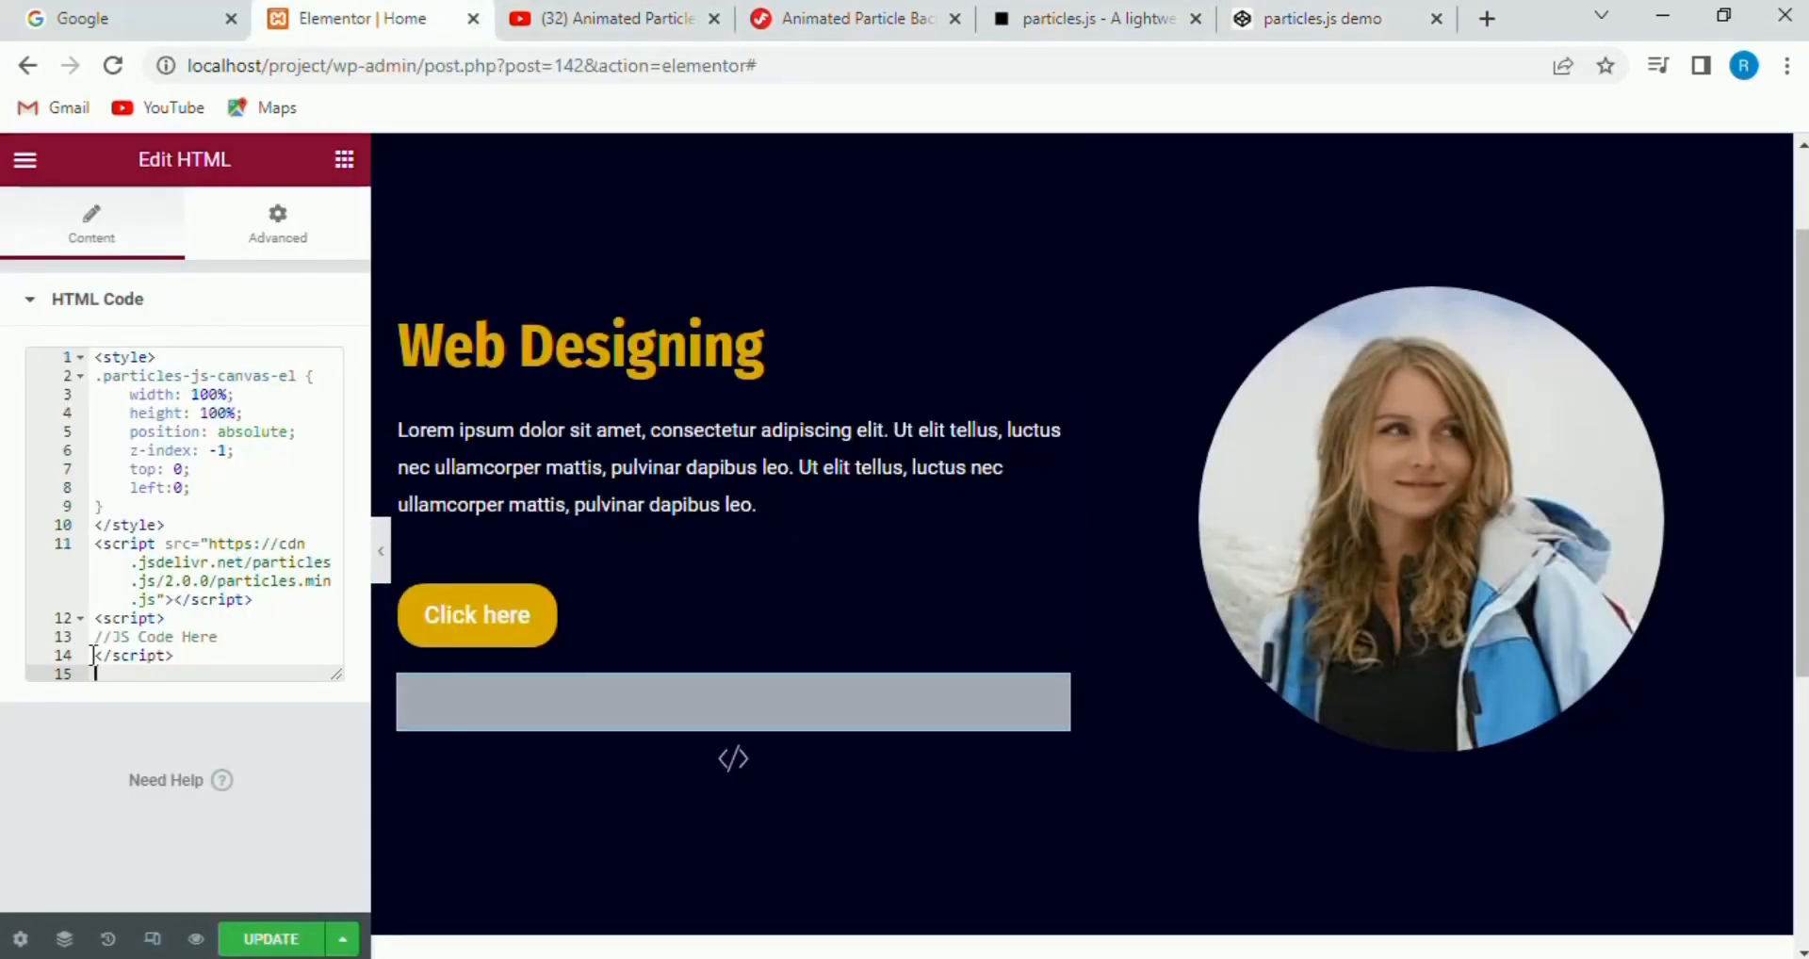
{"action": "left_click", "coordinate": [222, 636]}
{"action": "key", "text": "Return"}
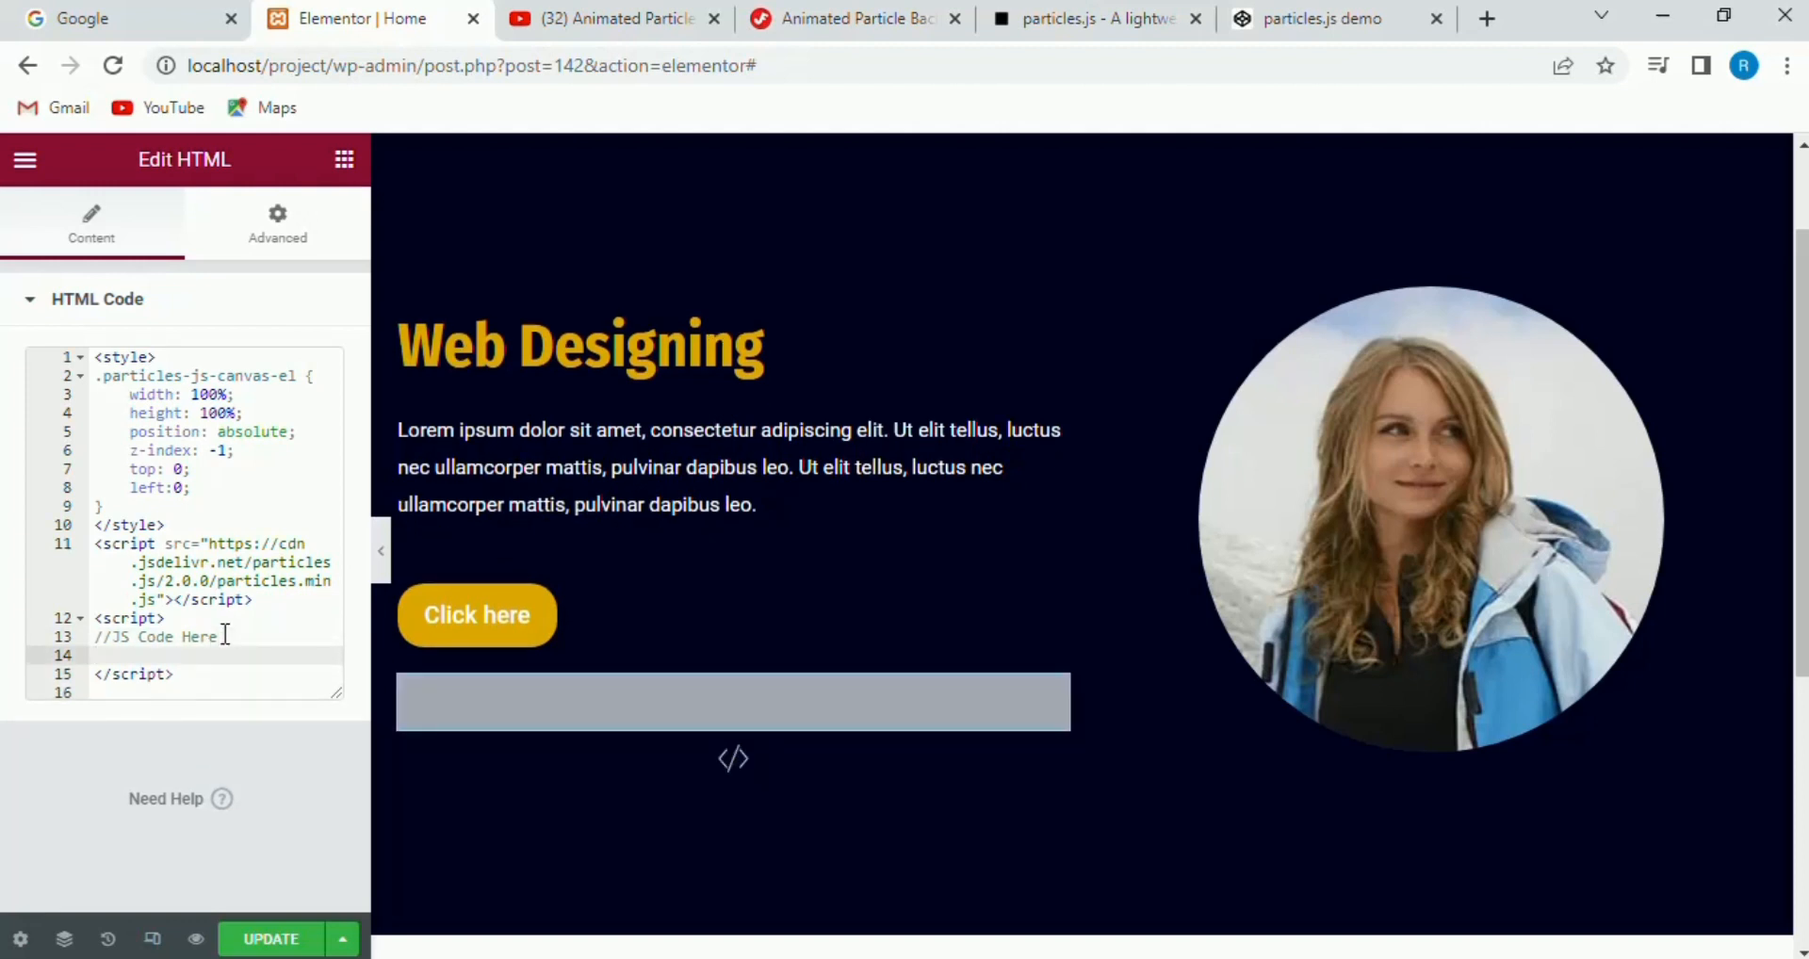
{"action": "key", "text": "ctrl+v"}
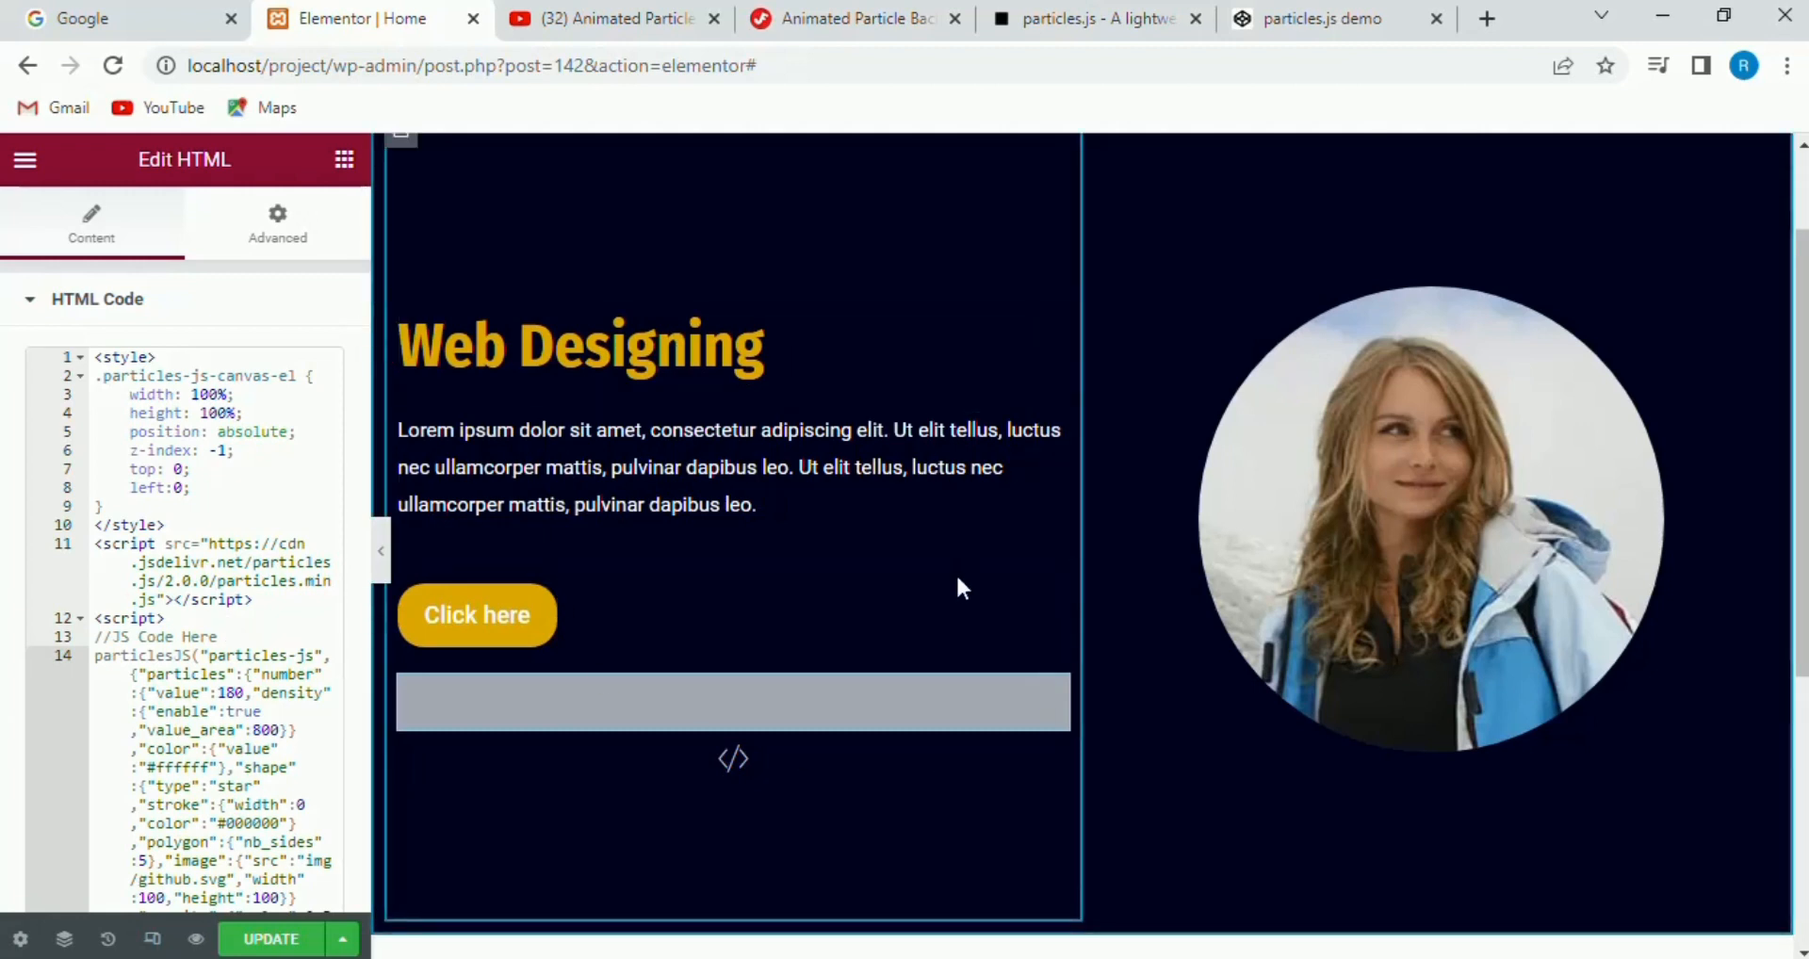
- Change the z-index in the .particles-js-canvas-el style to 1, save the page and open its preview
{"action": "left_click", "coordinate": [220, 452]}
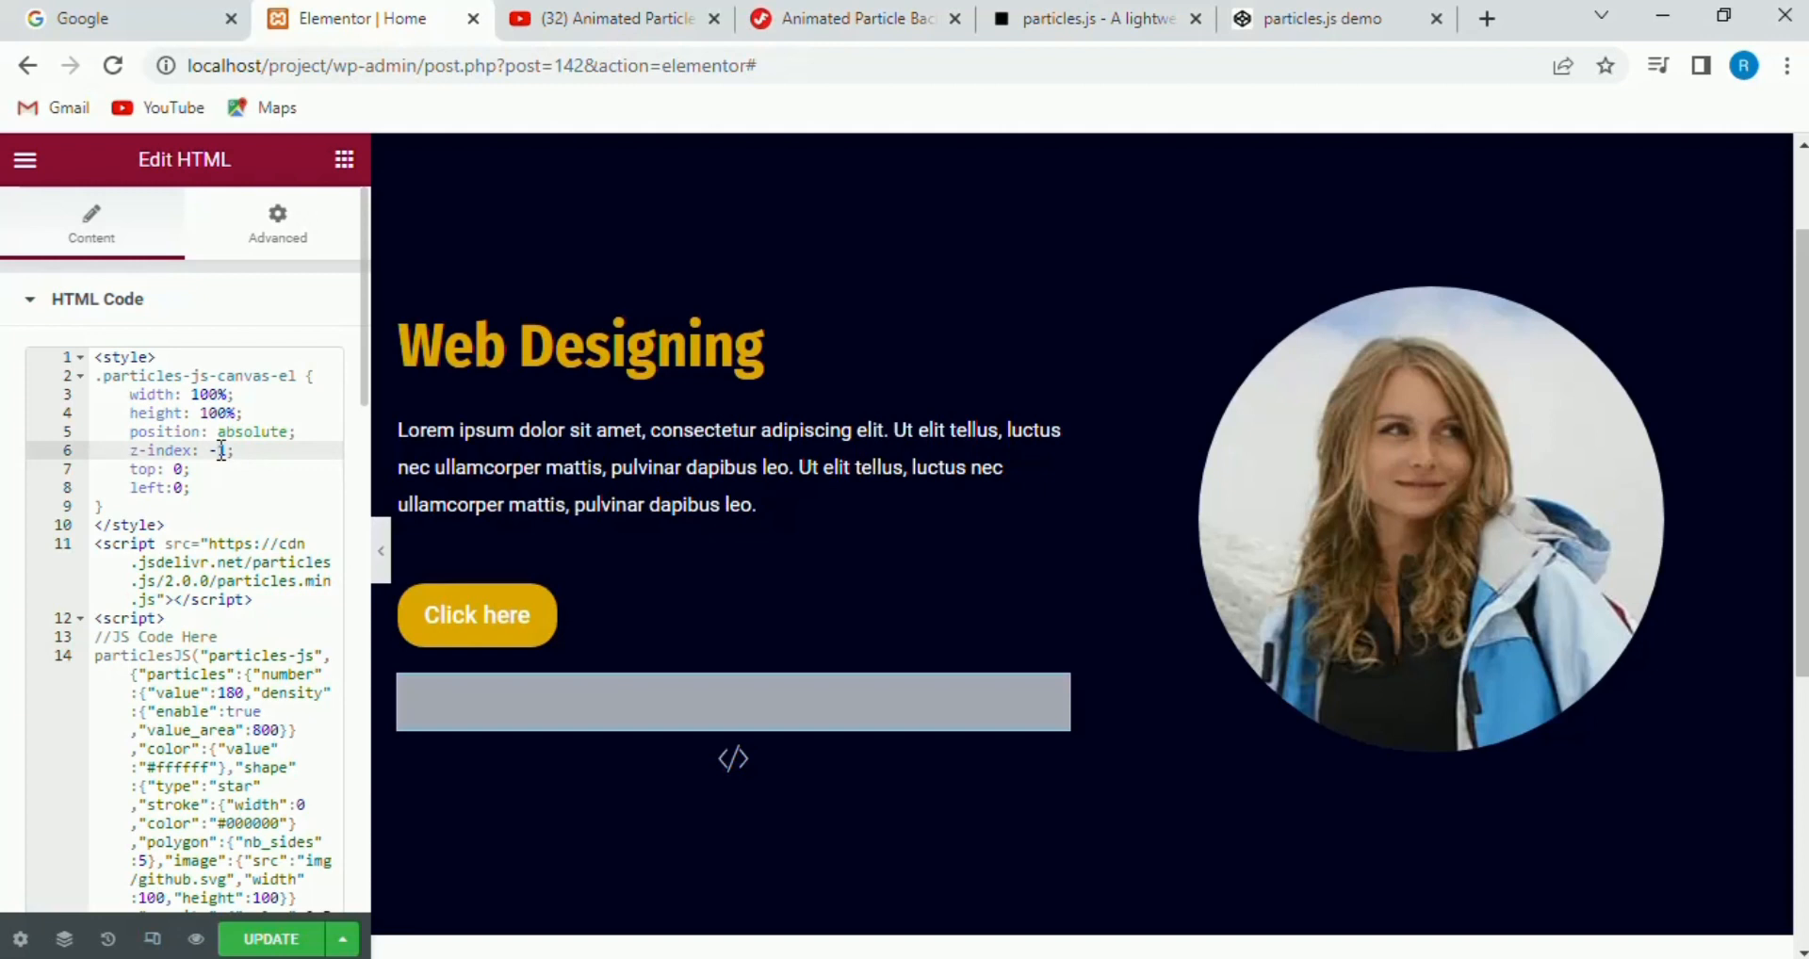
{"action": "key", "text": "BackSpace"}
{"action": "key", "text": "ctrl+s"}
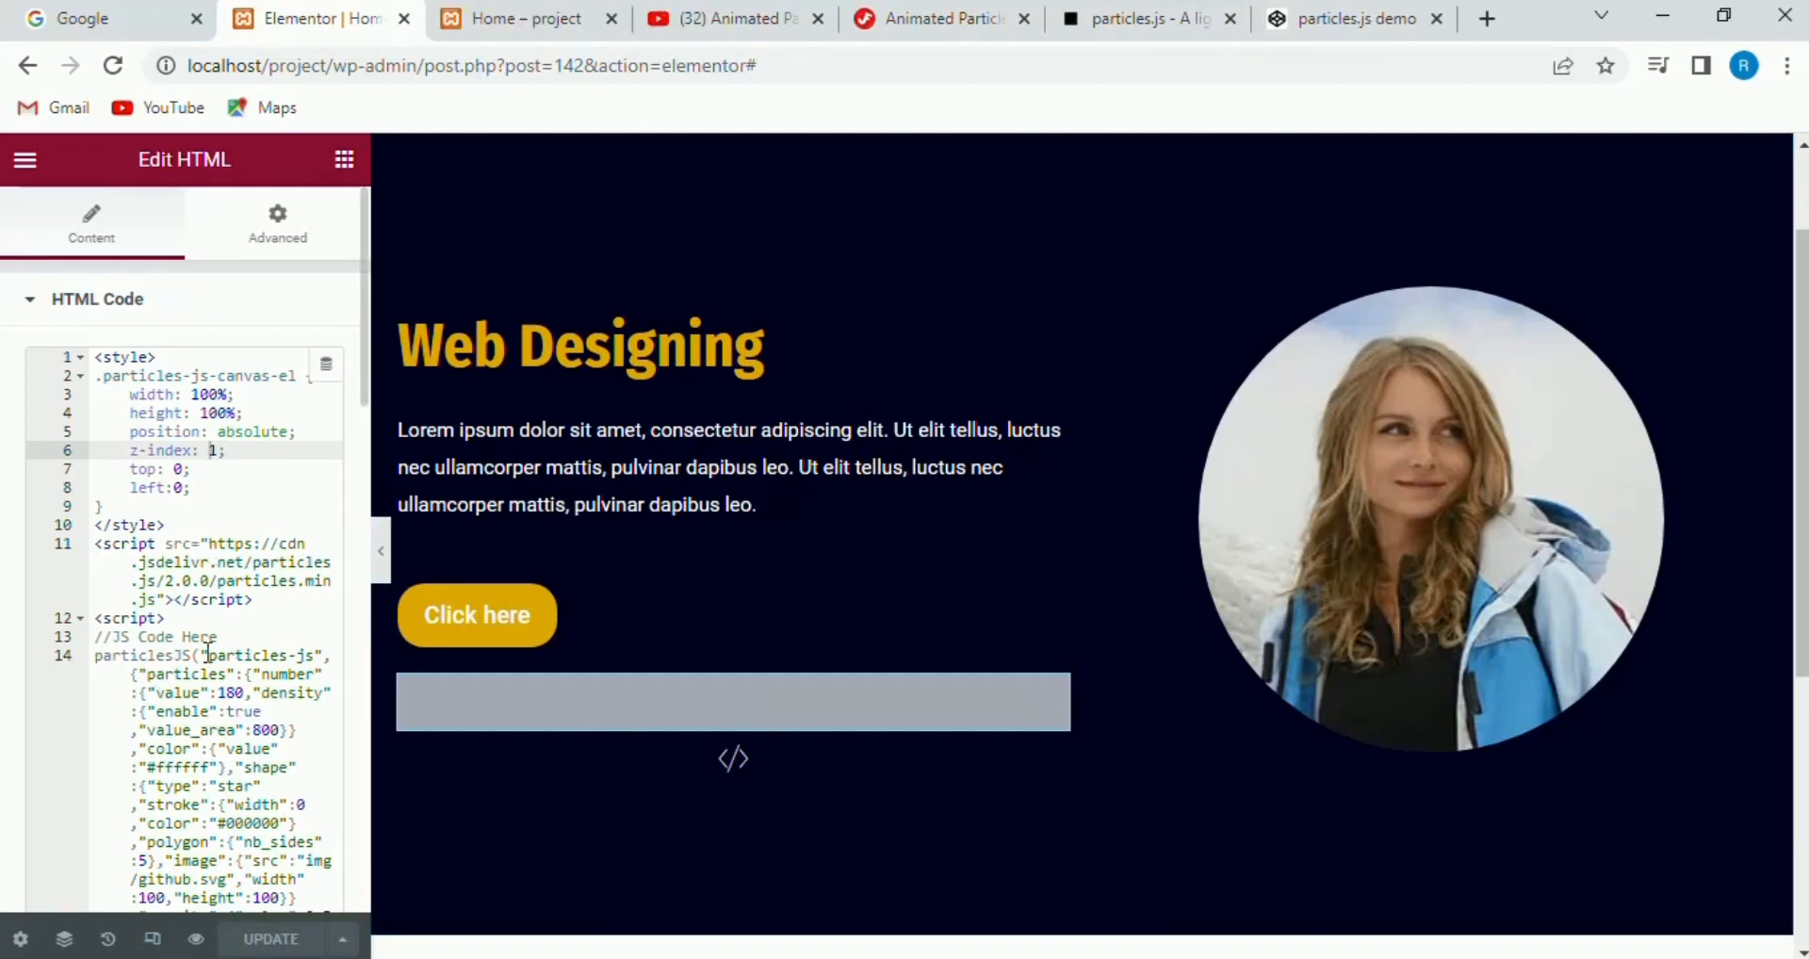
- Set the outer container's CSS ID to particles-js as named in the script, update the page and view the Home preview
{"action": "left_click_drag", "start_coordinate": [207, 655], "coordinate": [248, 654]}
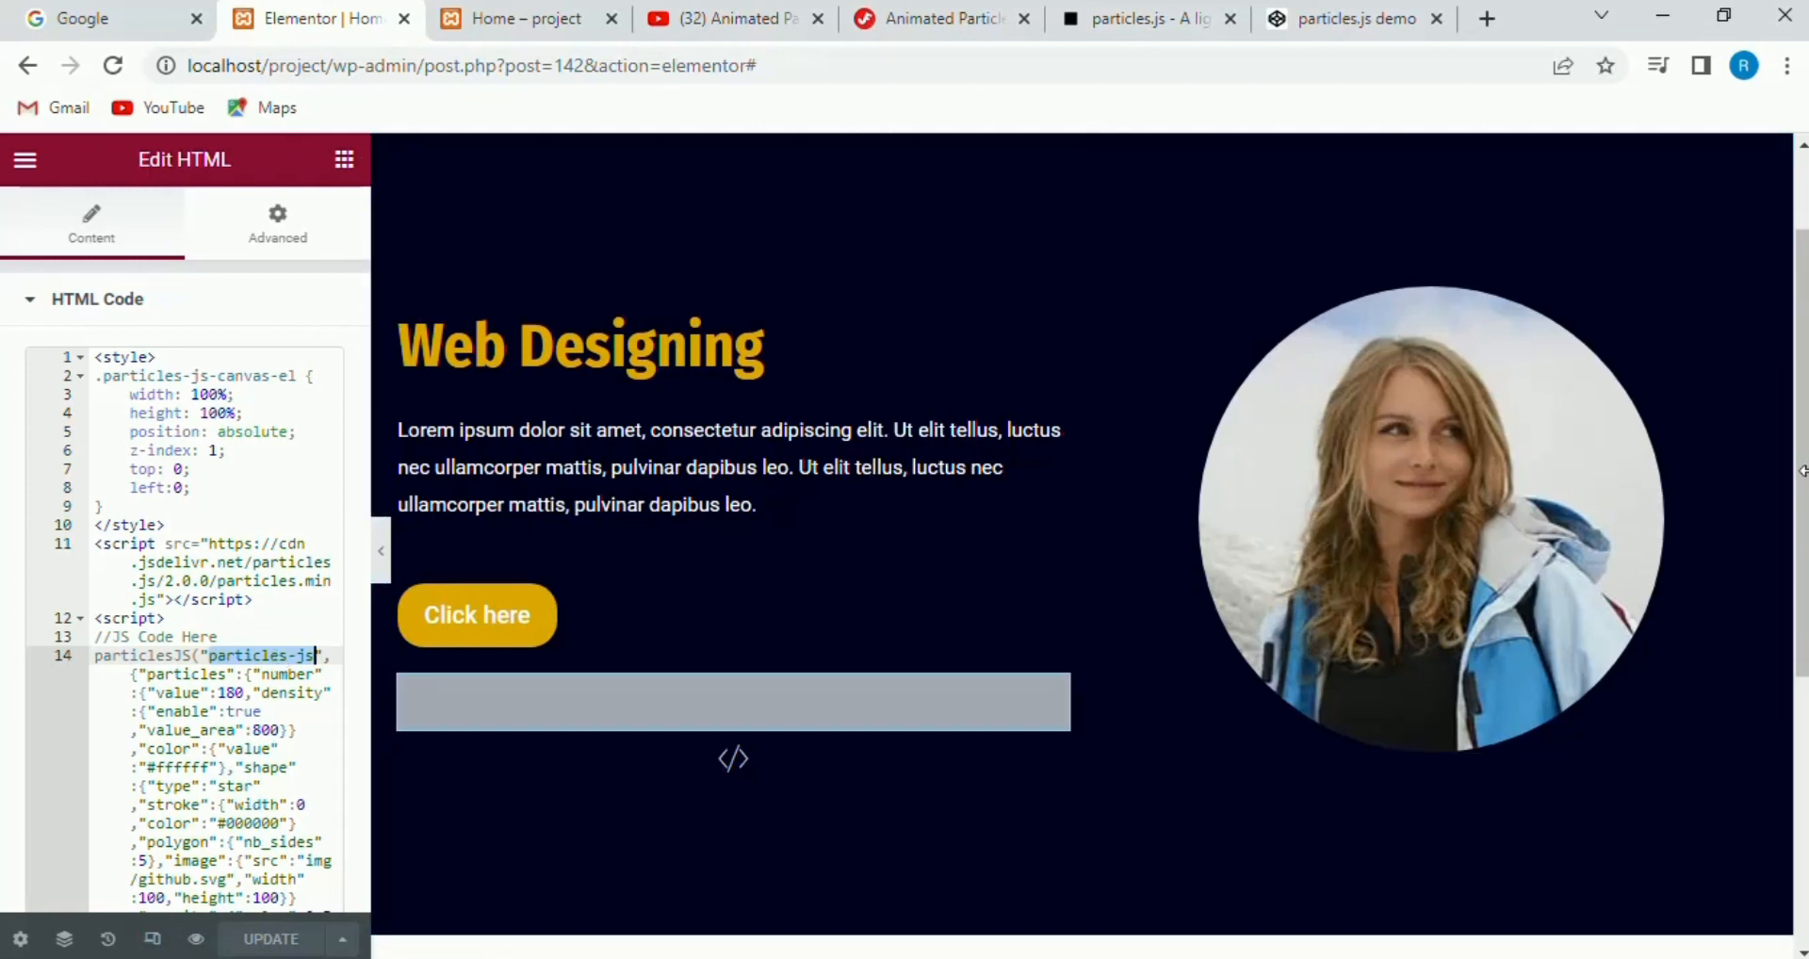
{"action": "scroll", "coordinate": [1800, 476], "scroll_direction": "up", "scroll_amount": 2}
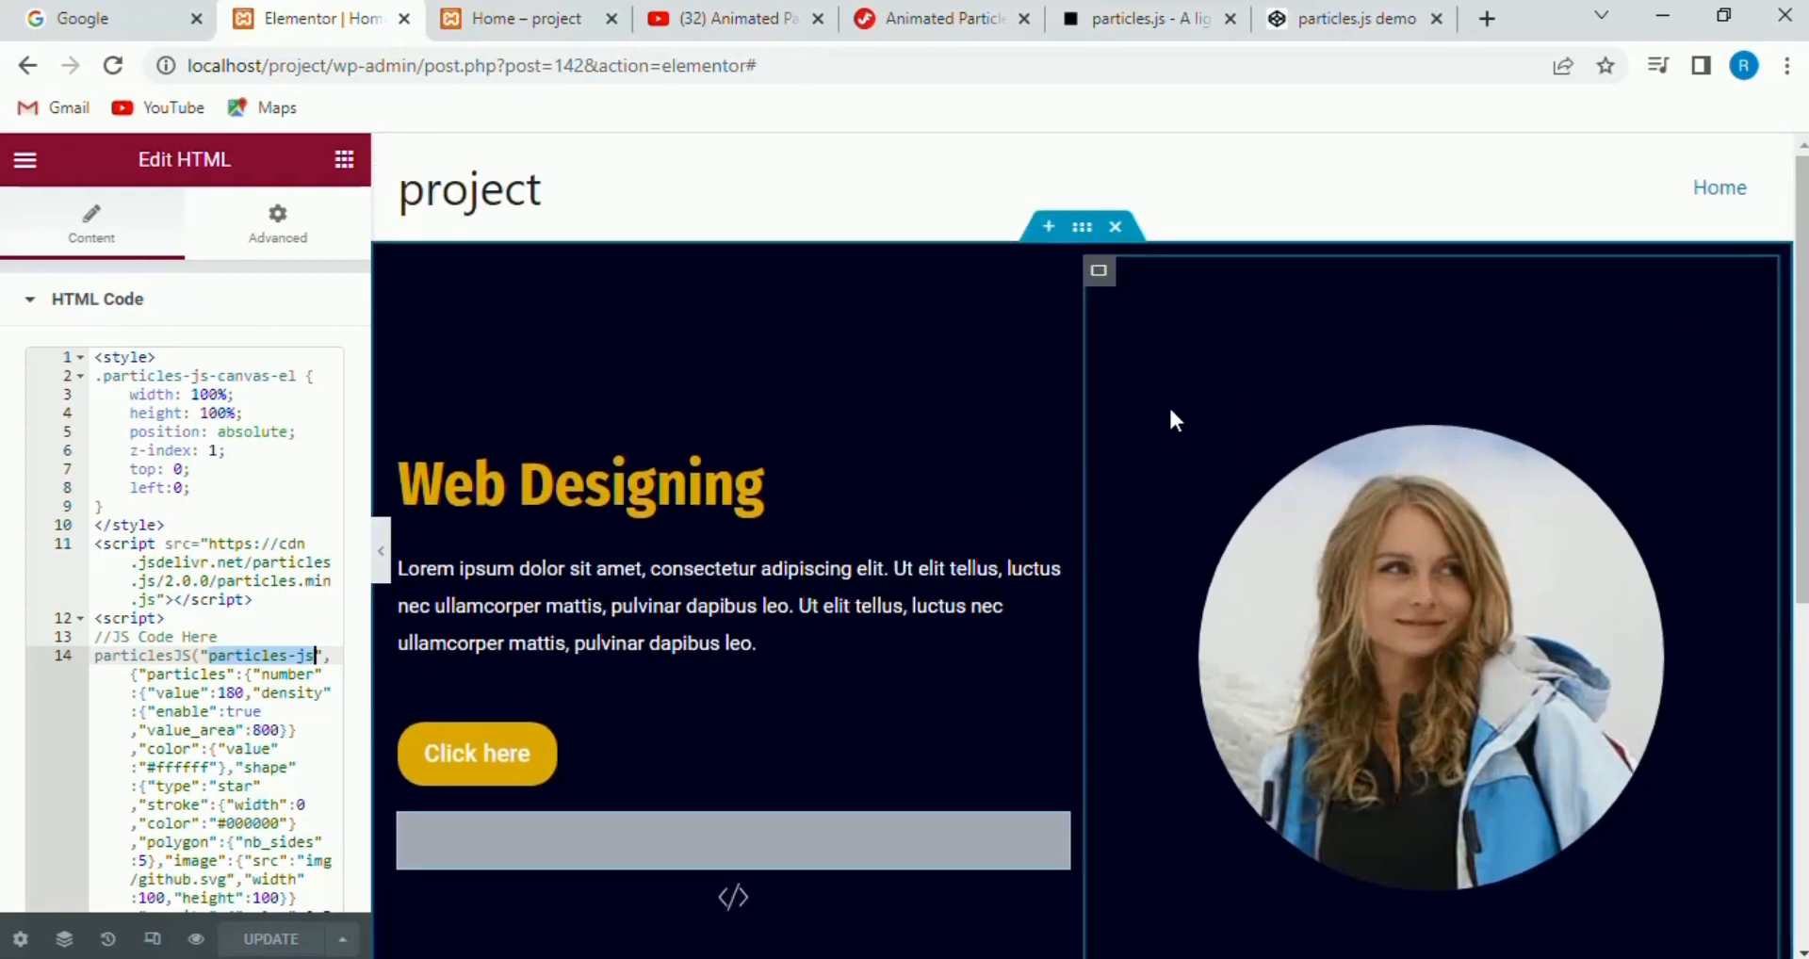
{"action": "left_click", "coordinate": [1080, 228]}
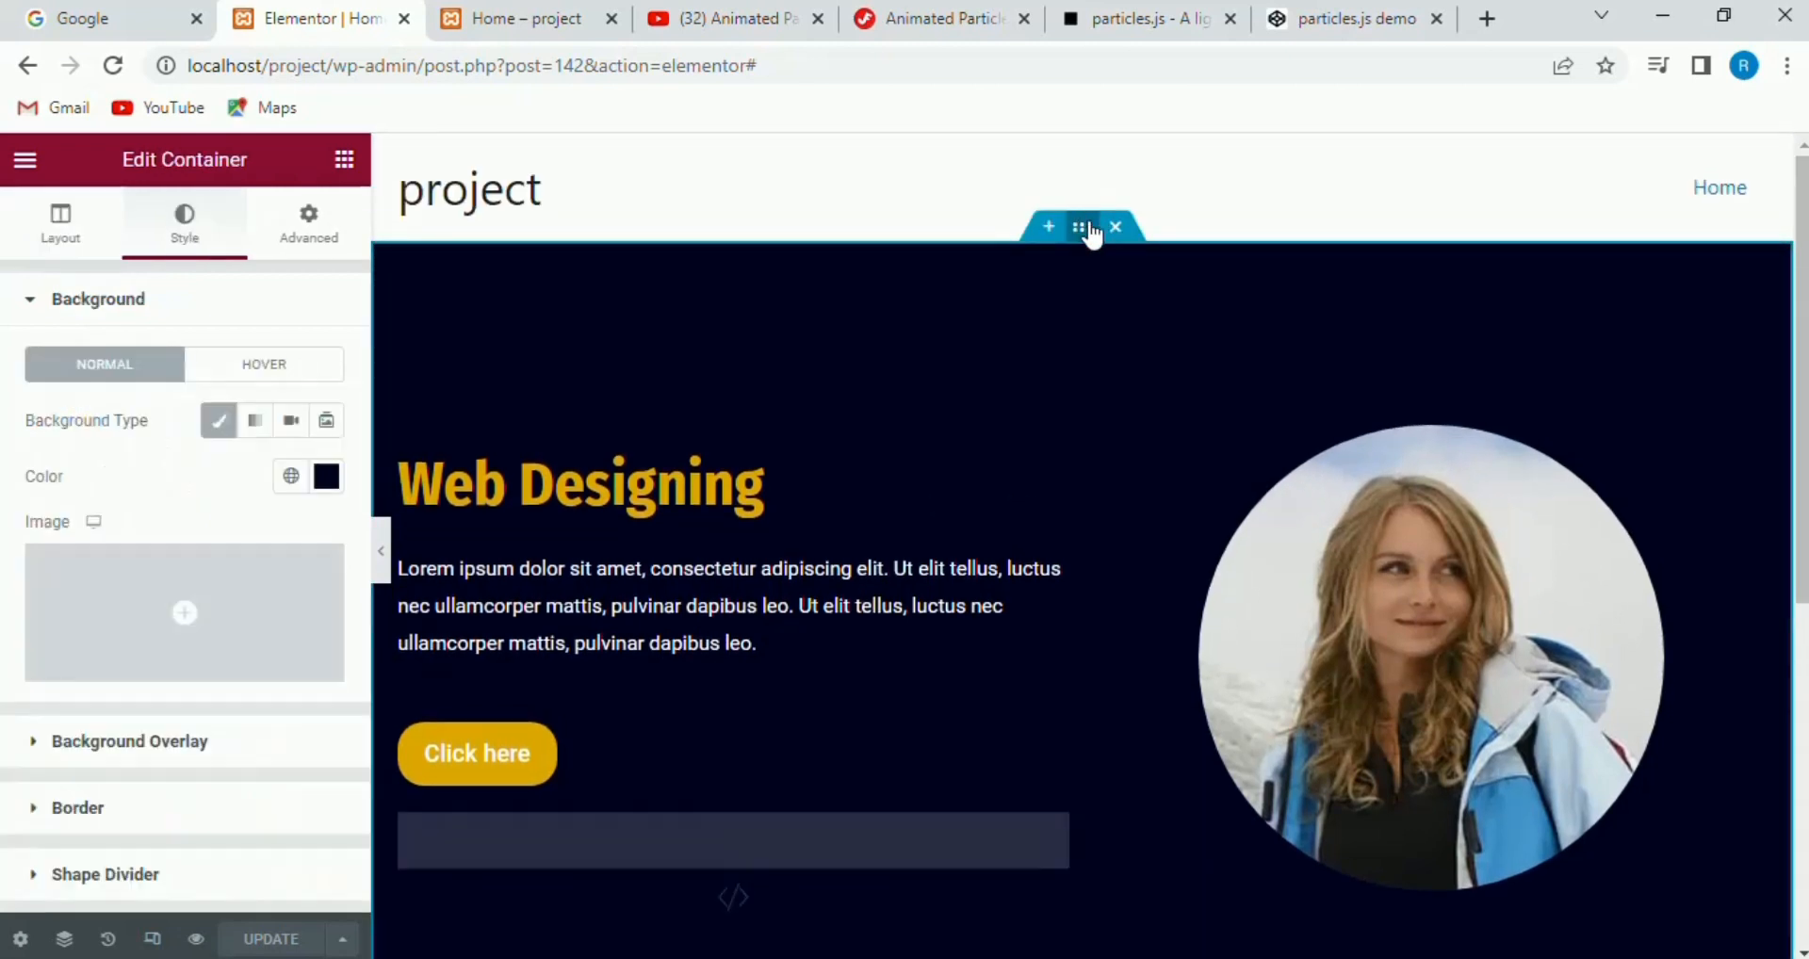
{"action": "left_click", "coordinate": [302, 237]}
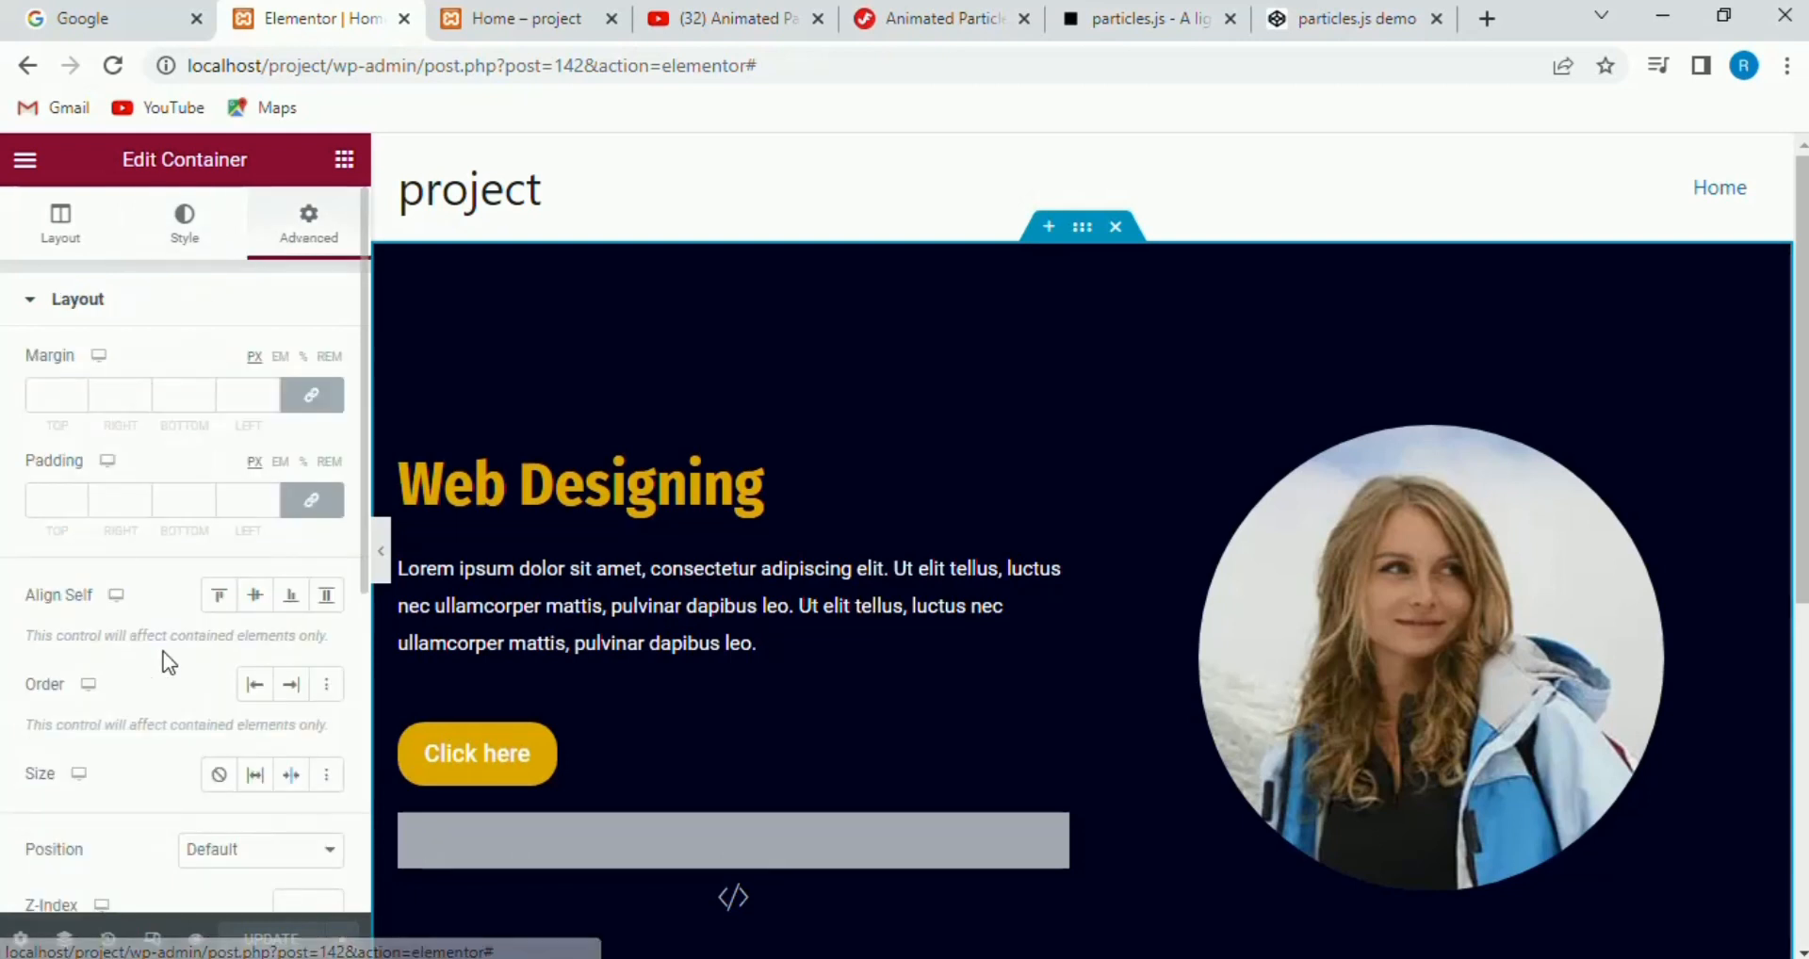
{"action": "scroll", "coordinate": [149, 788], "scroll_direction": "down", "scroll_amount": 4}
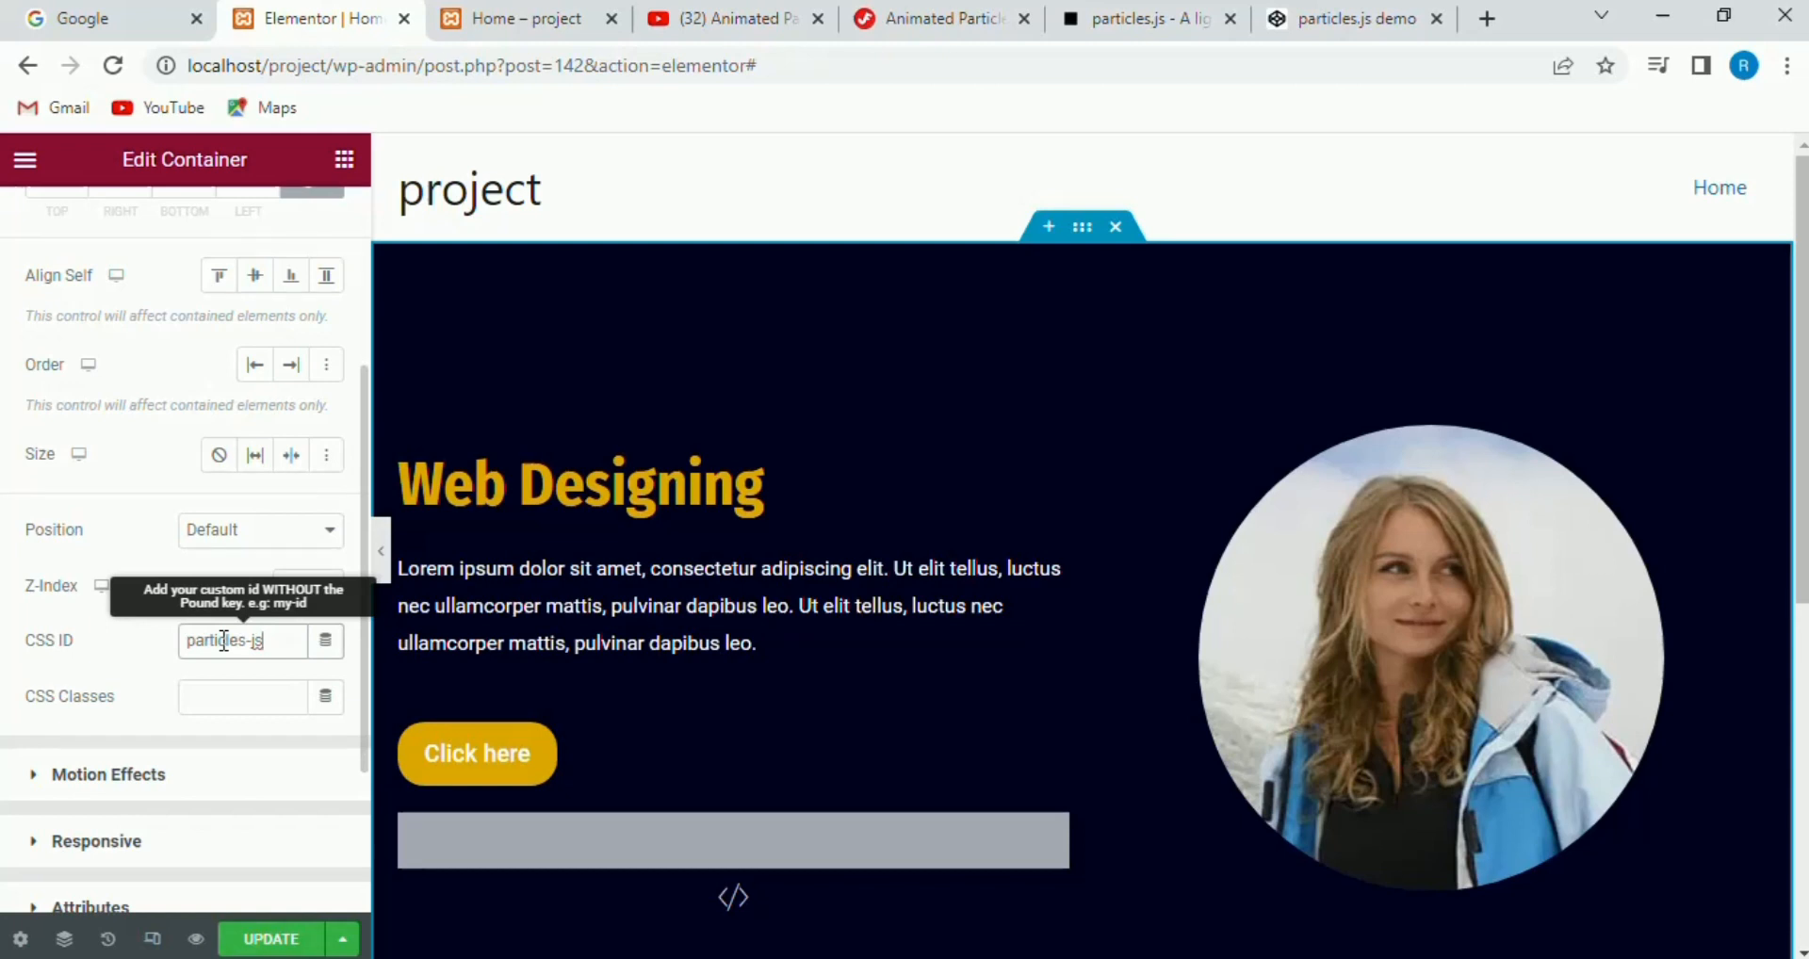
{"action": "left_click", "coordinate": [272, 939]}
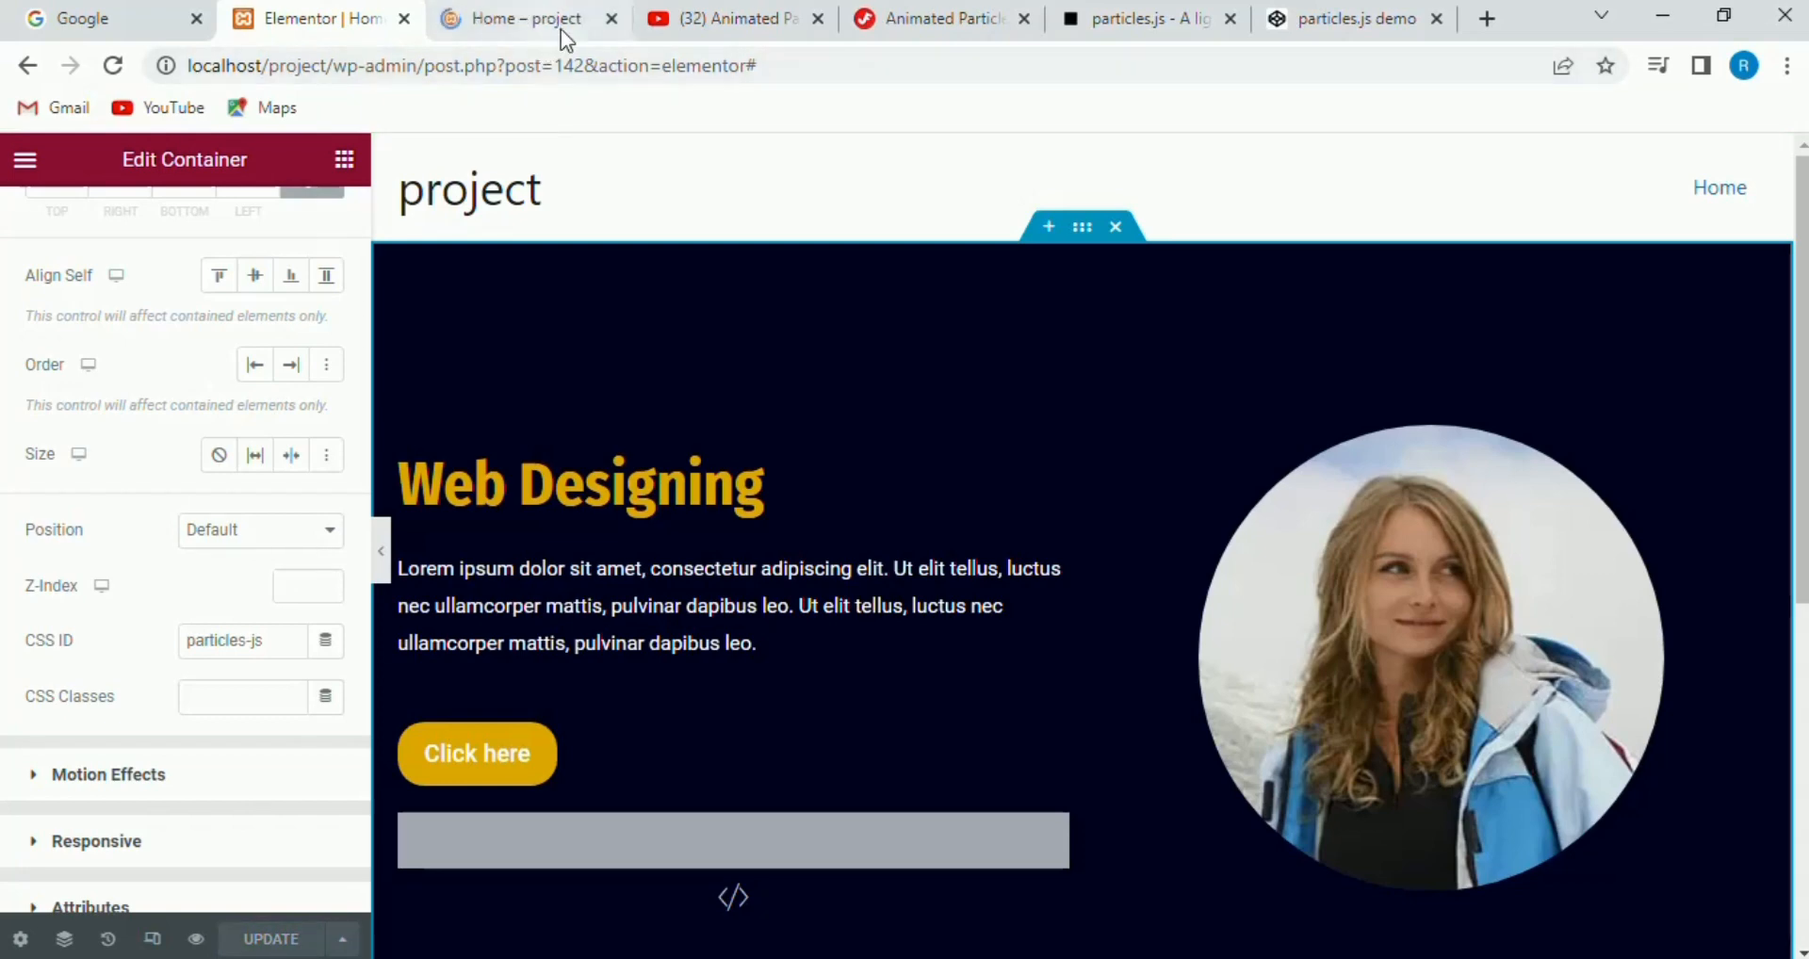
{"action": "left_click", "coordinate": [527, 19]}
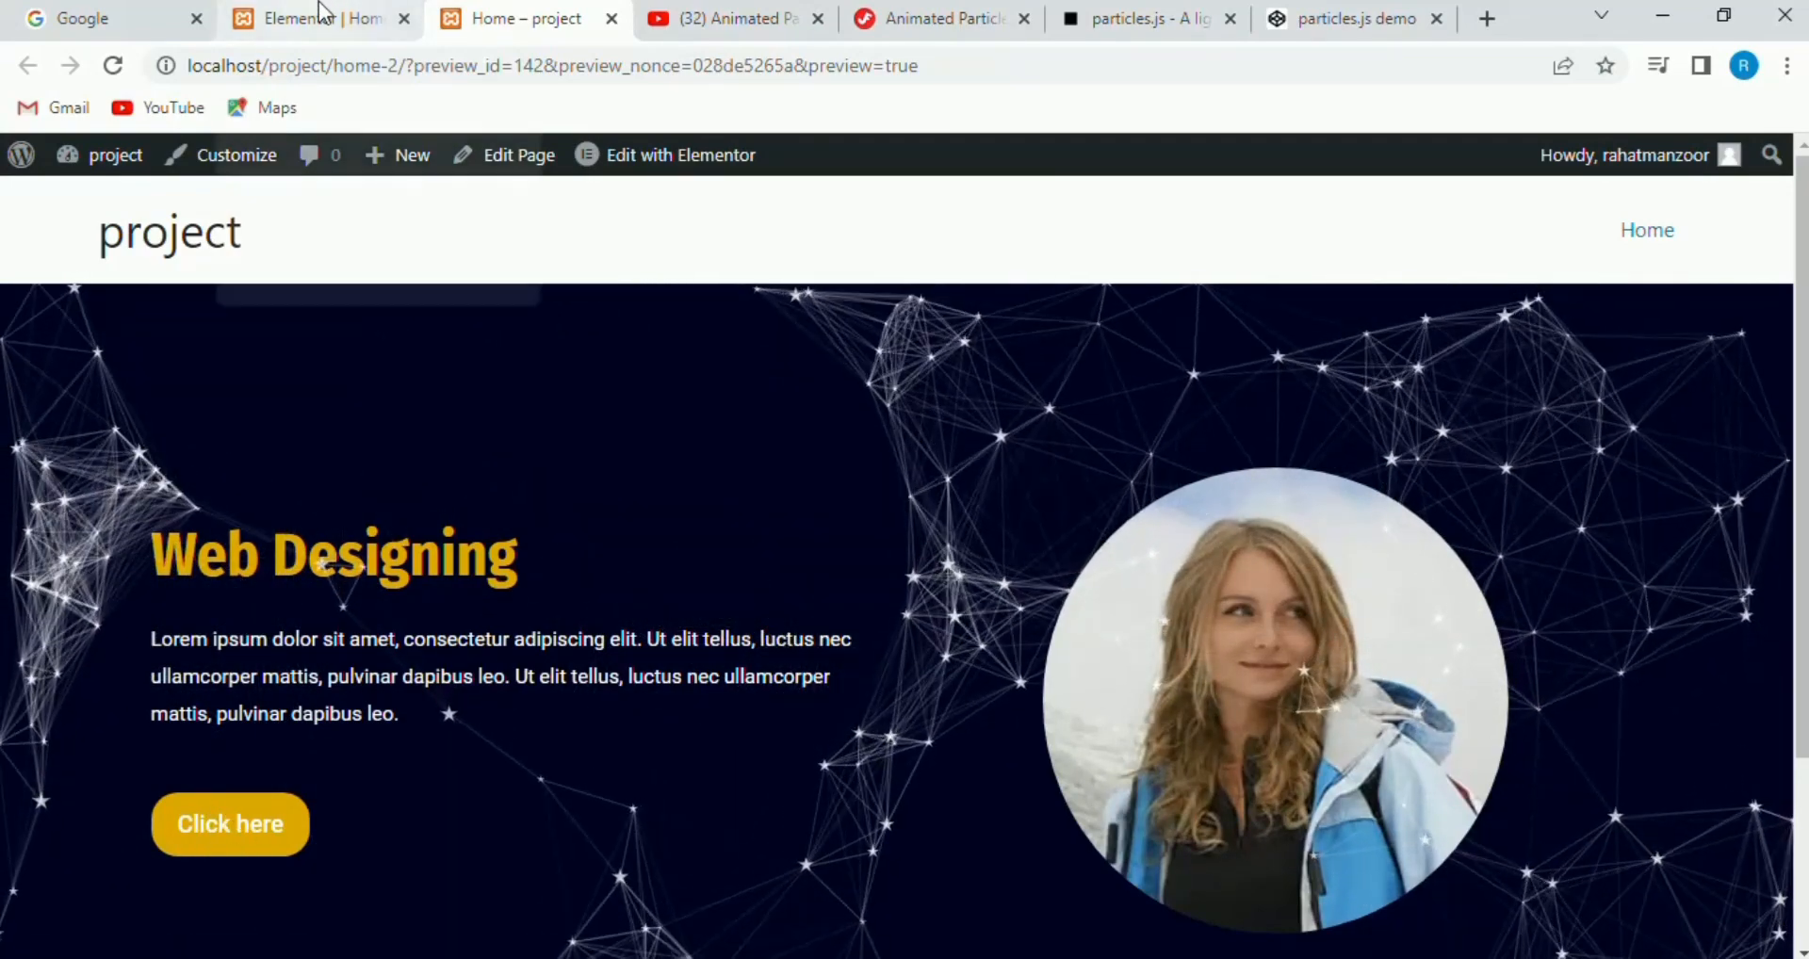
- Return to the Elementor editor and set the Z-Index of the Web Designing heading to 3
{"action": "left_click", "coordinate": [275, 21]}
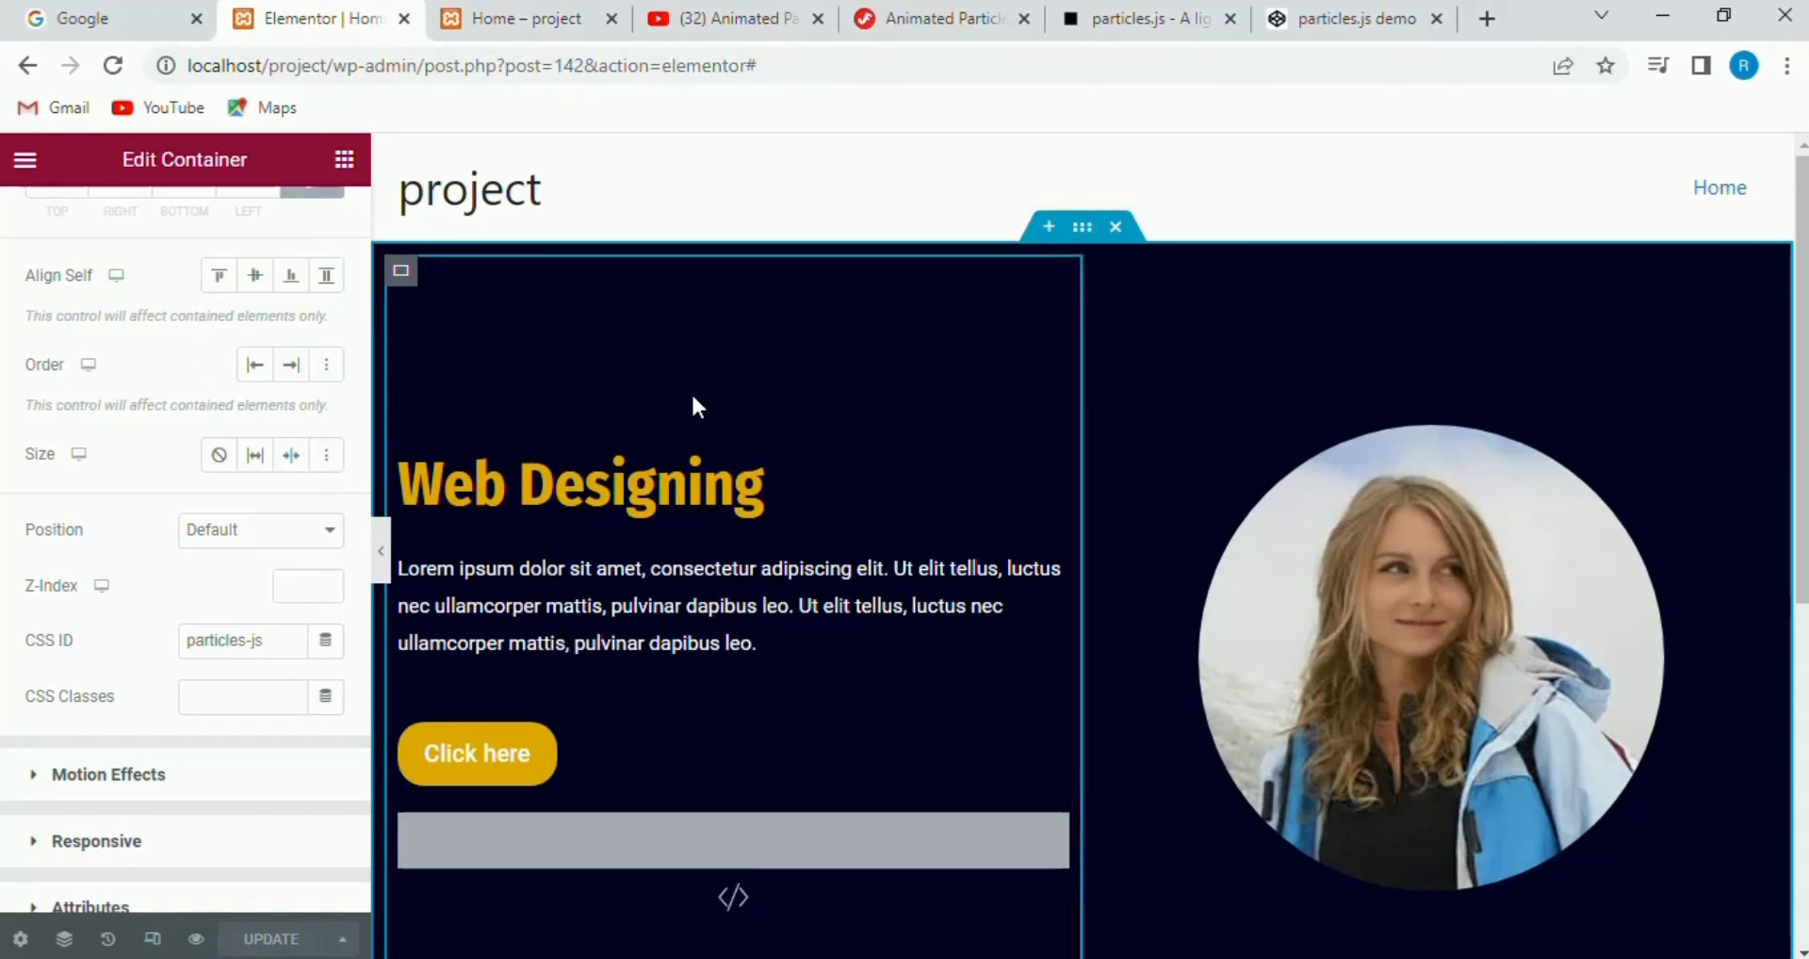
{"action": "left_click", "coordinate": [613, 482]}
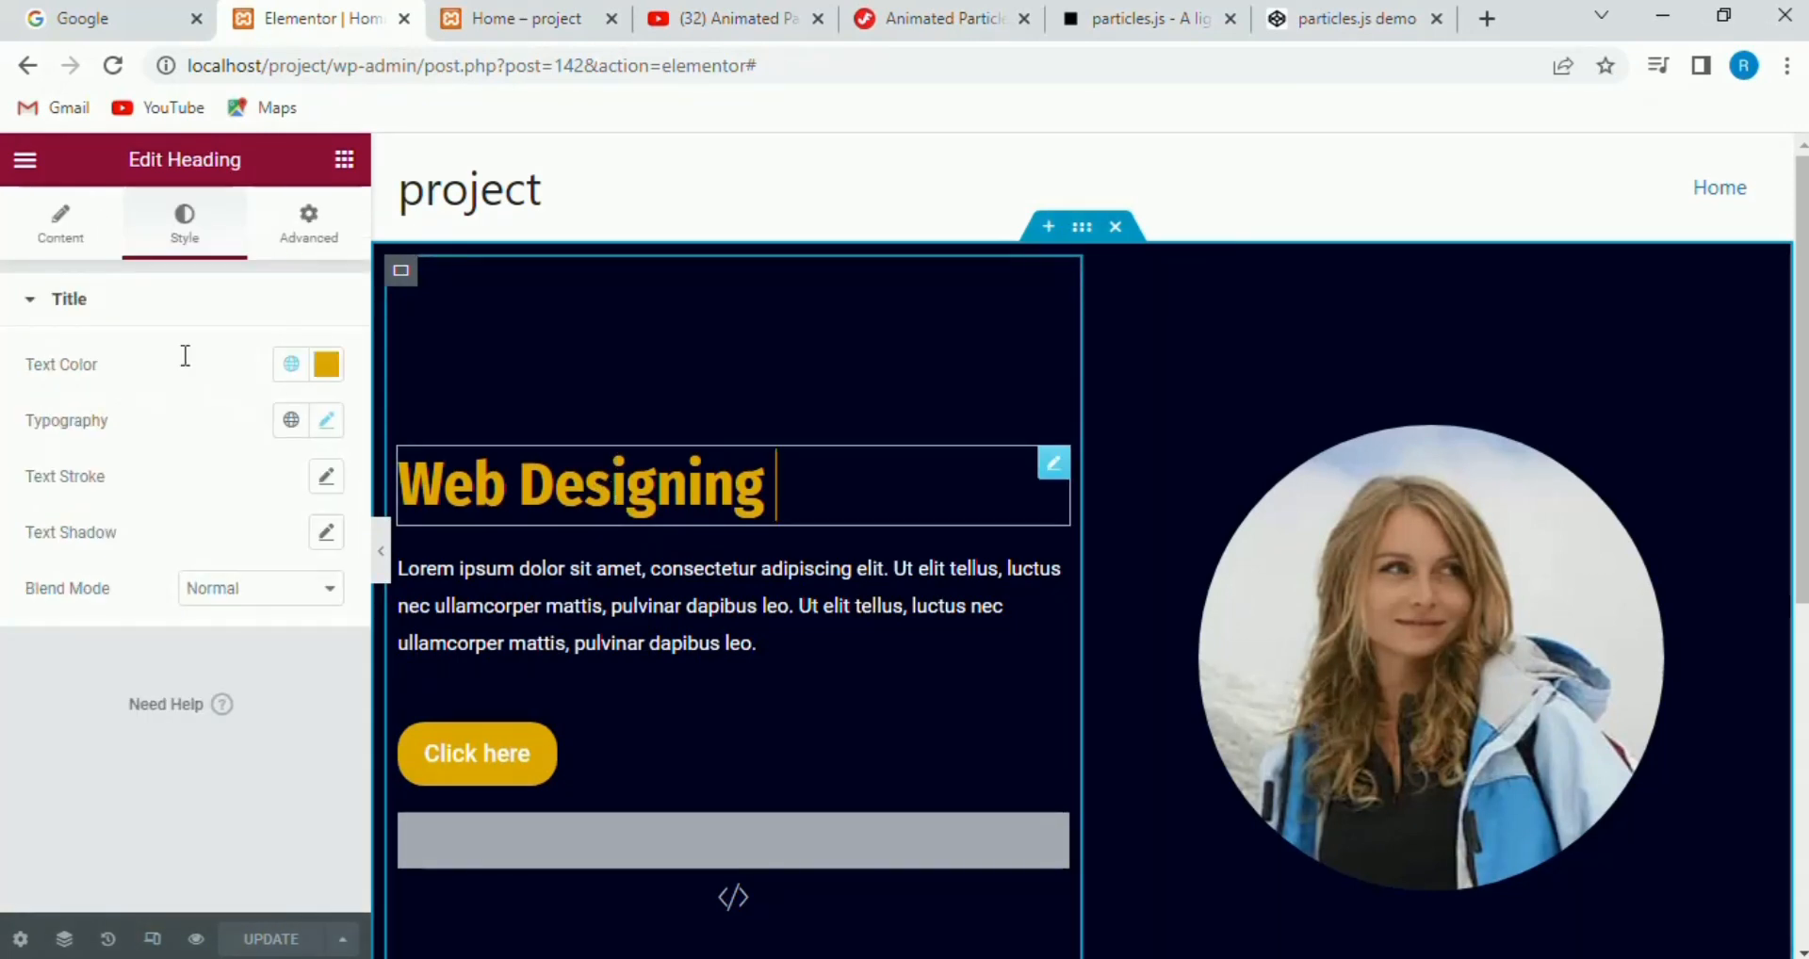
{"action": "left_click", "coordinate": [301, 222]}
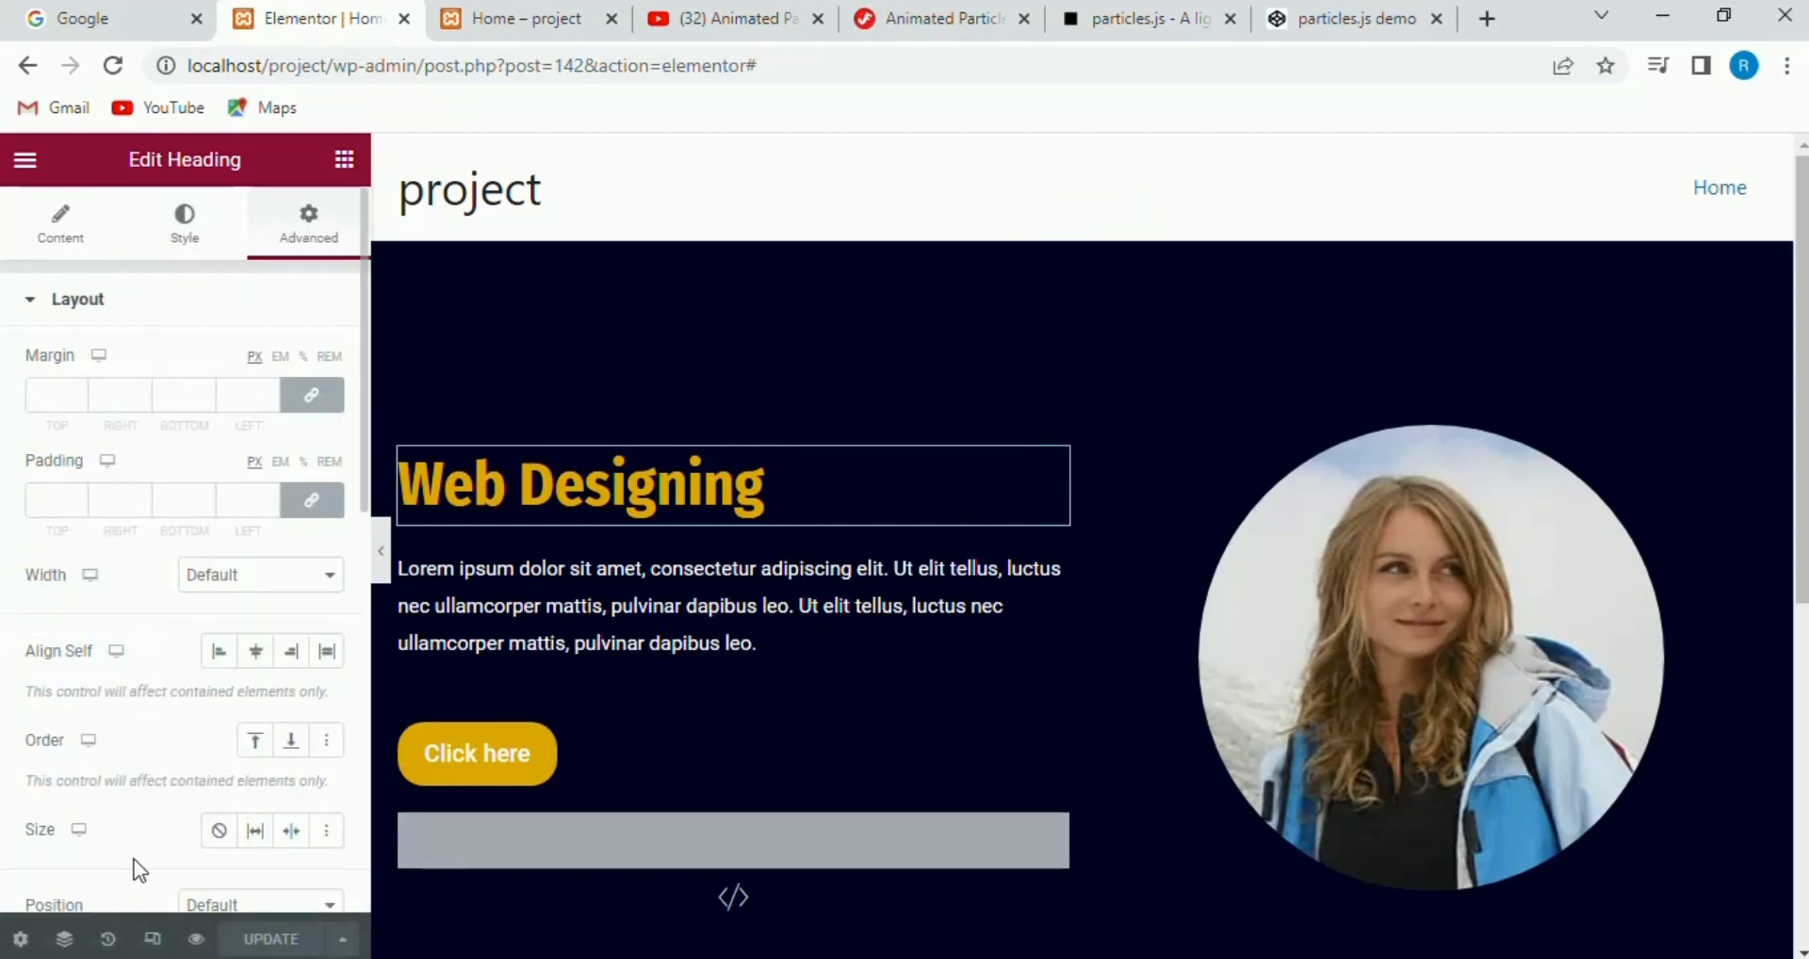
{"action": "scroll", "coordinate": [137, 872], "scroll_direction": "down", "scroll_amount": 4}
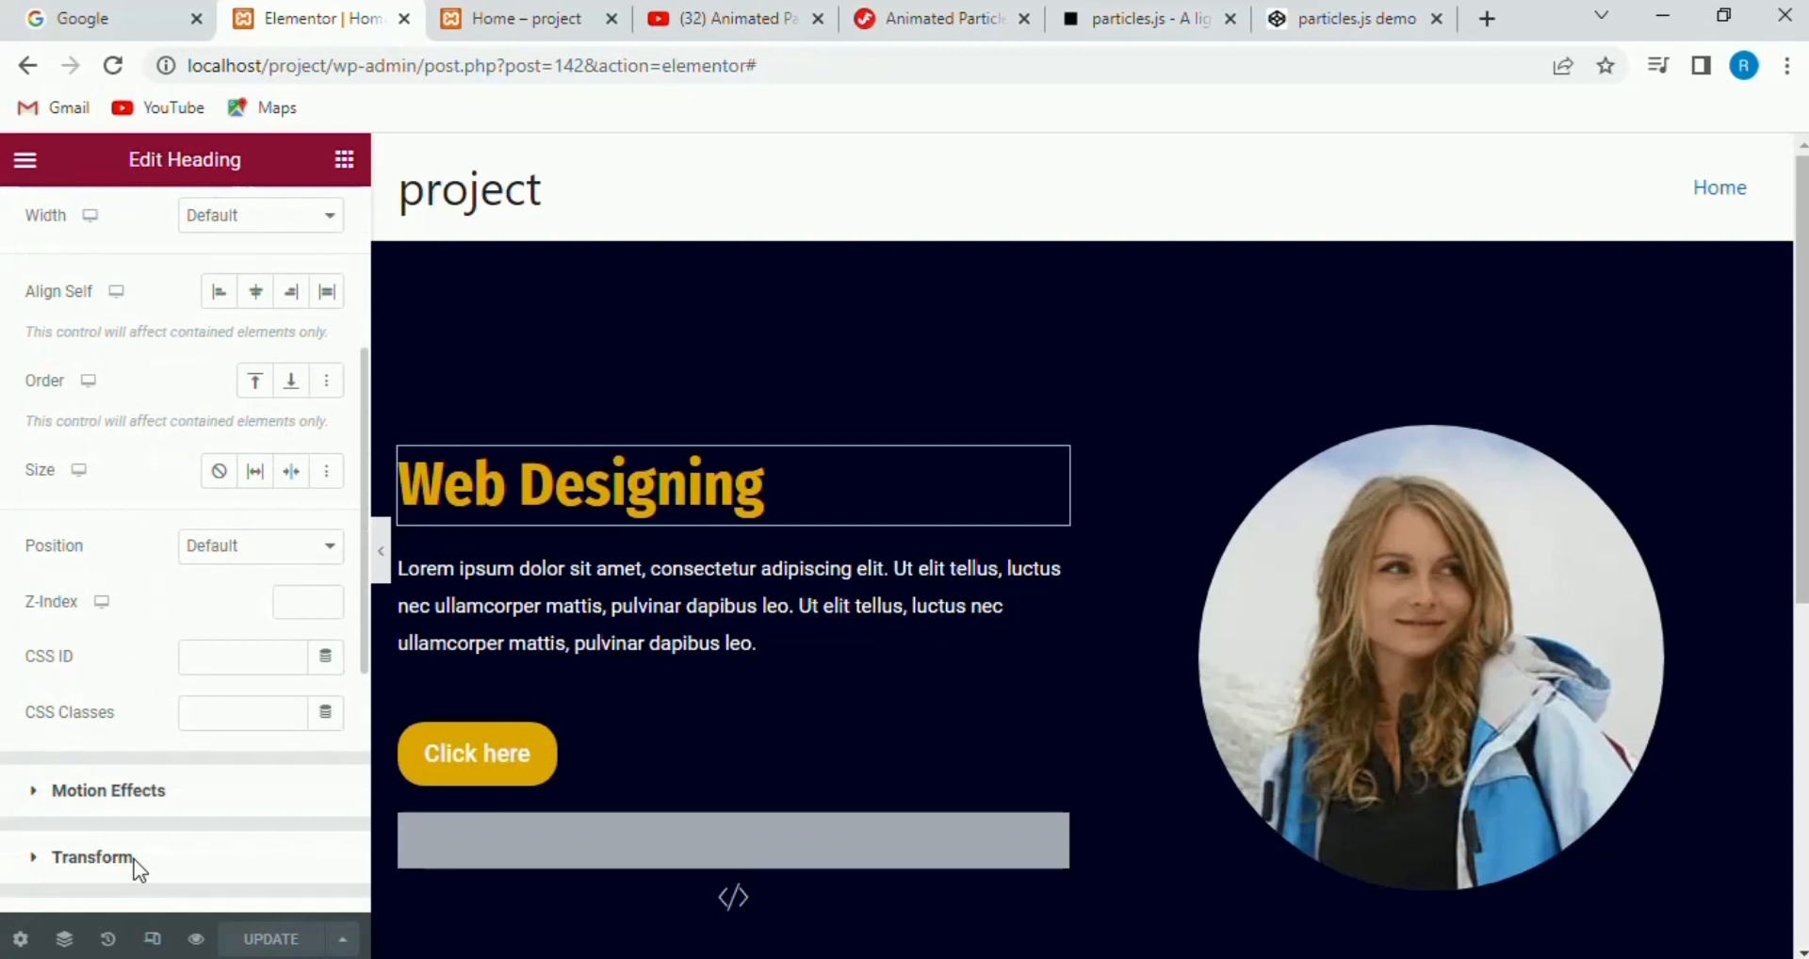
{"action": "left_click", "coordinate": [303, 599]}
{"action": "type", "text": "3"}
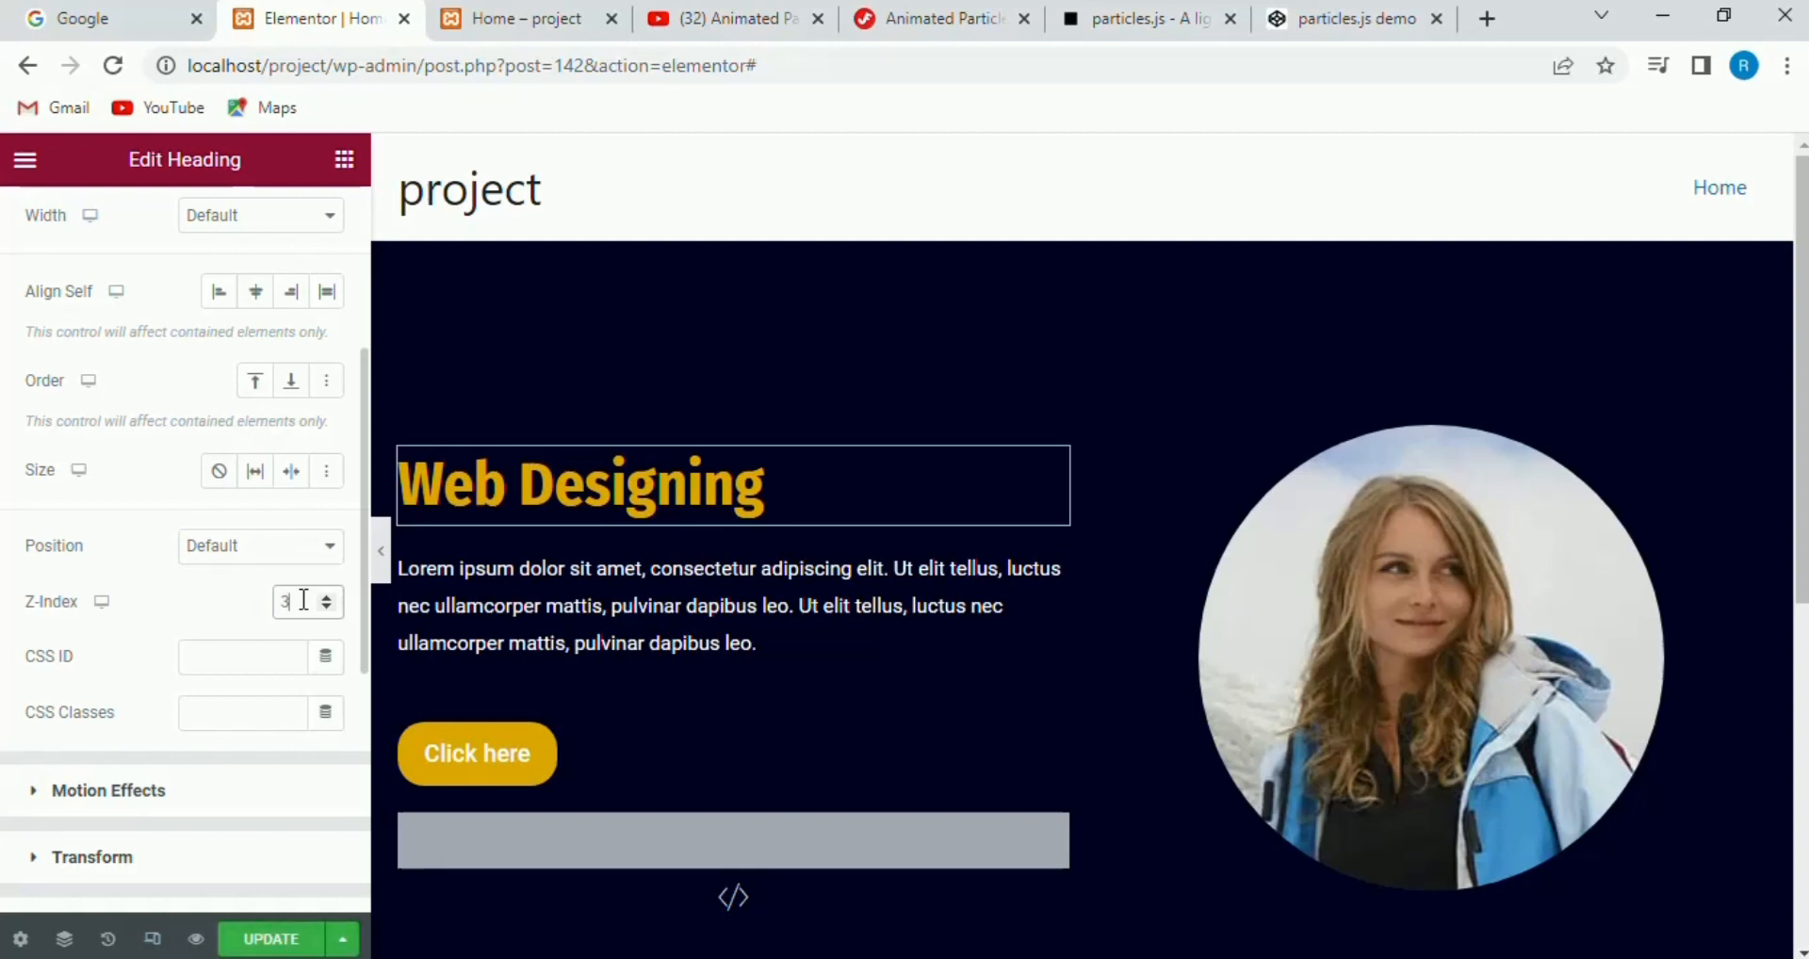
- Set the Z-Index of the Lorem ipsum text paragraph to 3
{"action": "left_click", "coordinate": [719, 608]}
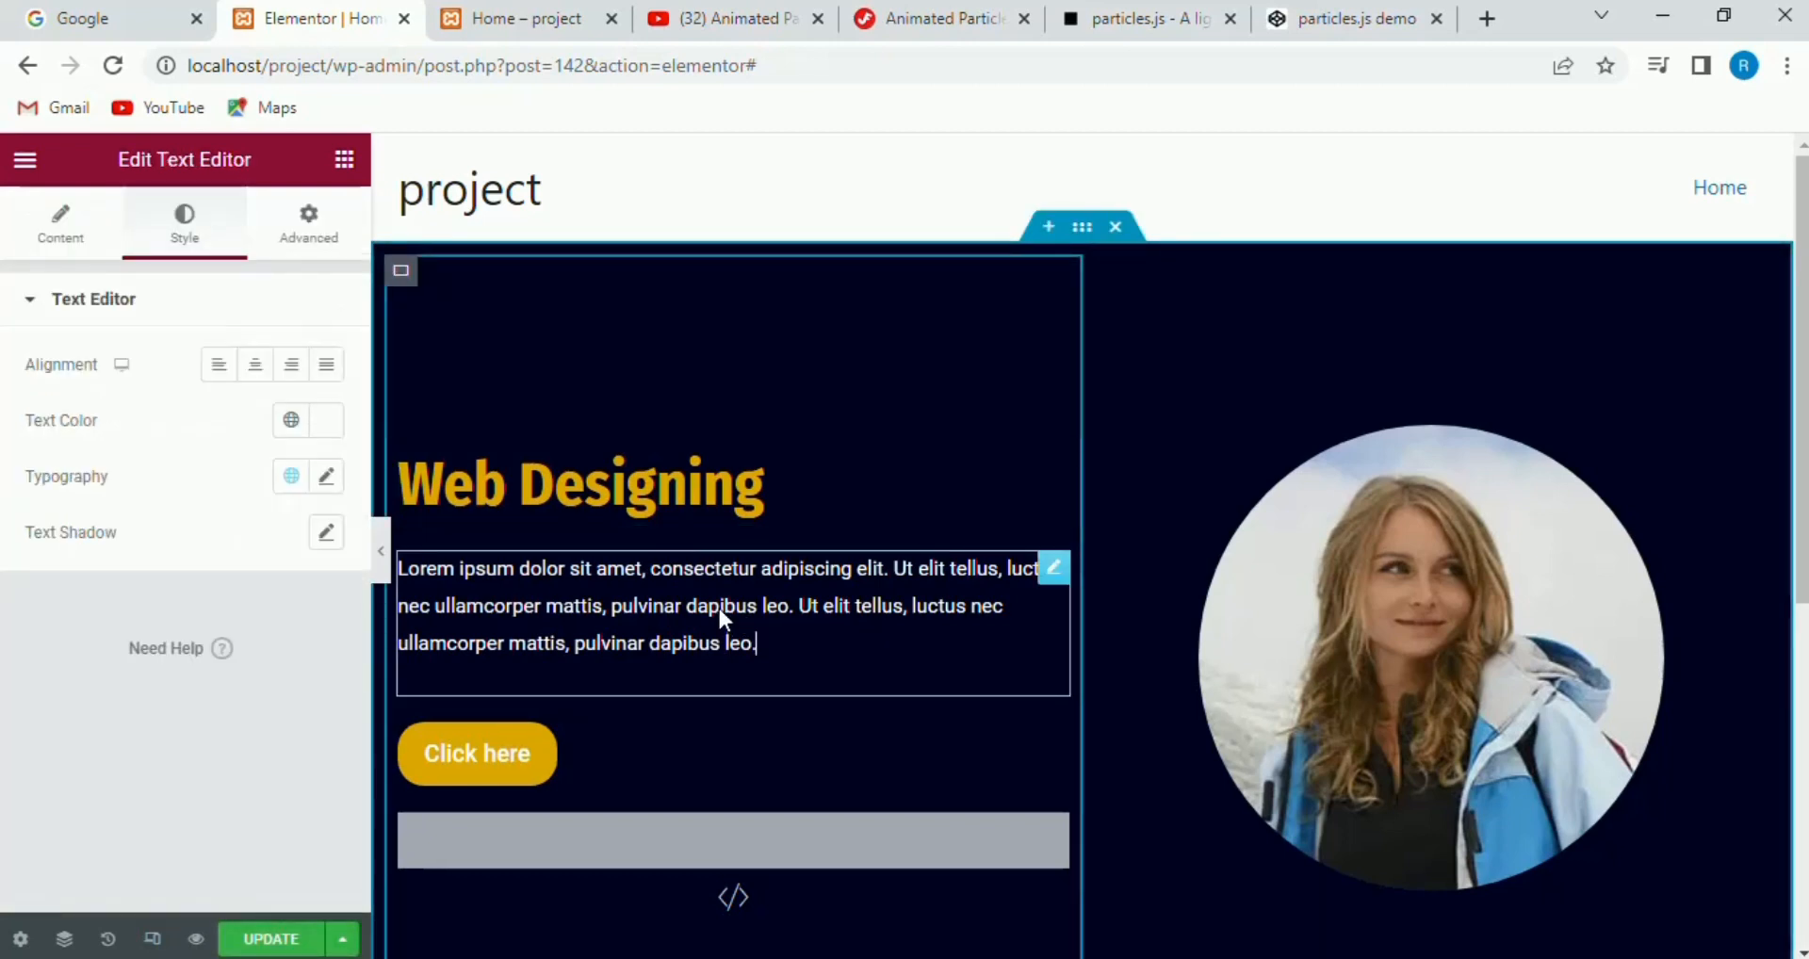
{"action": "left_click", "coordinate": [311, 239]}
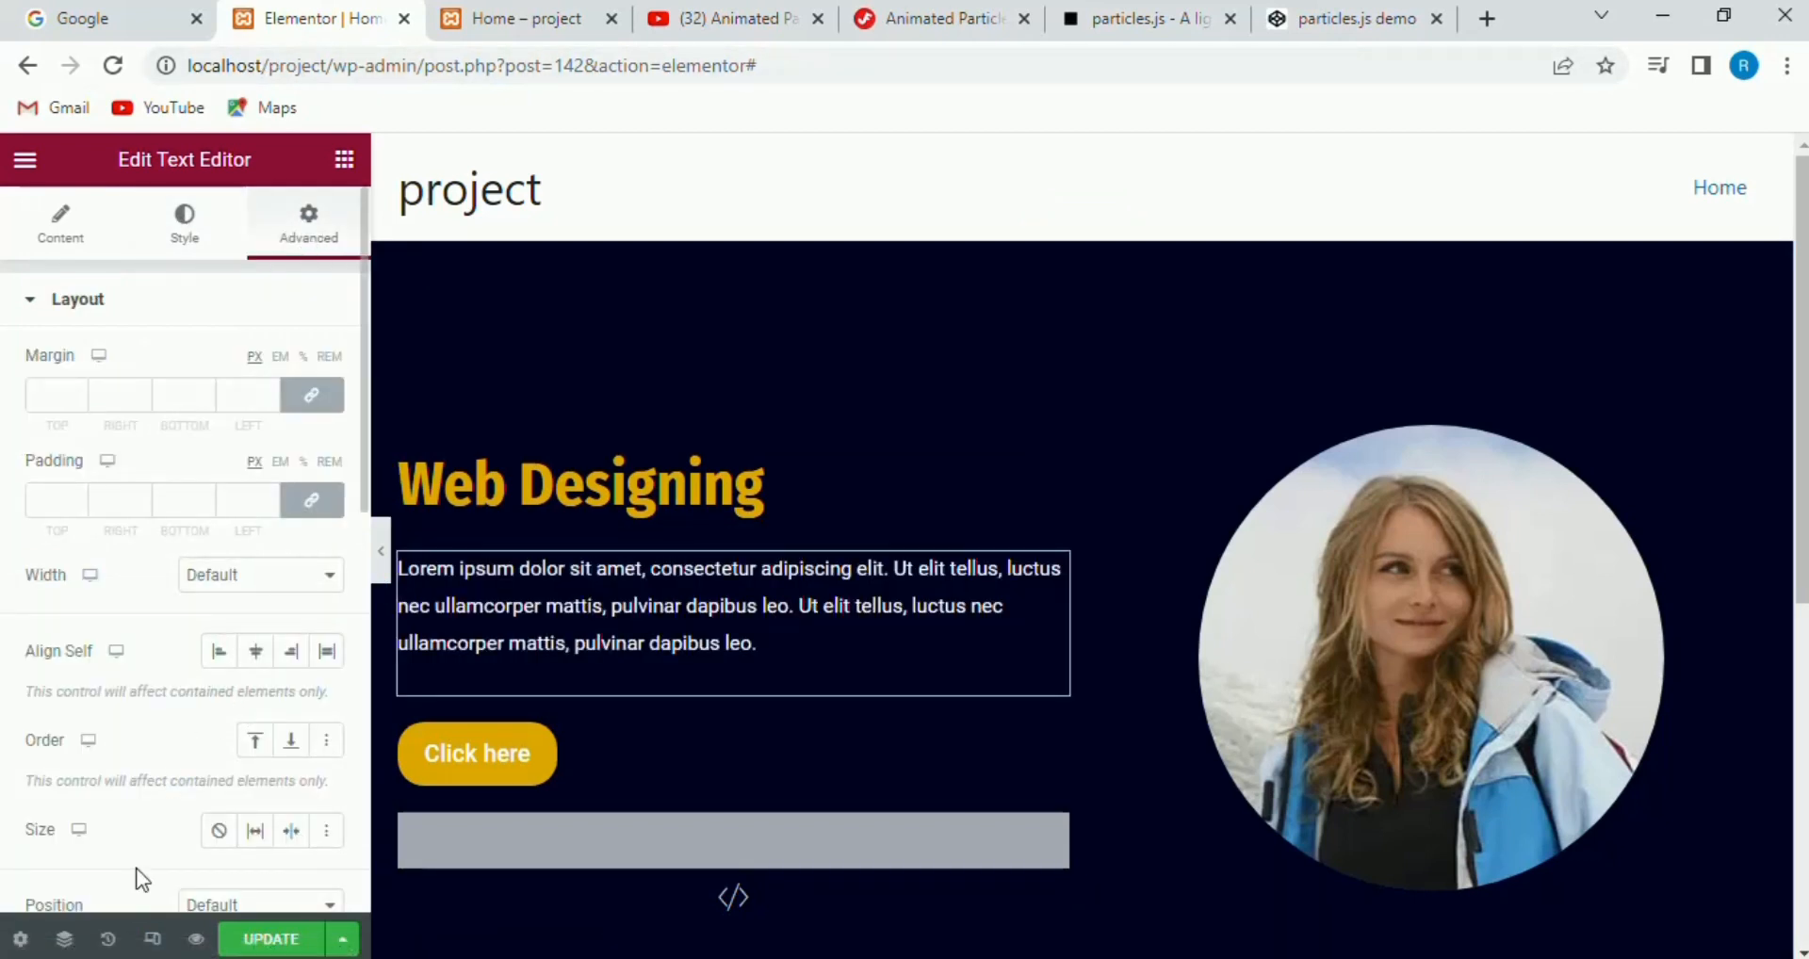
{"action": "scroll", "coordinate": [141, 879], "scroll_direction": "down", "scroll_amount": 3}
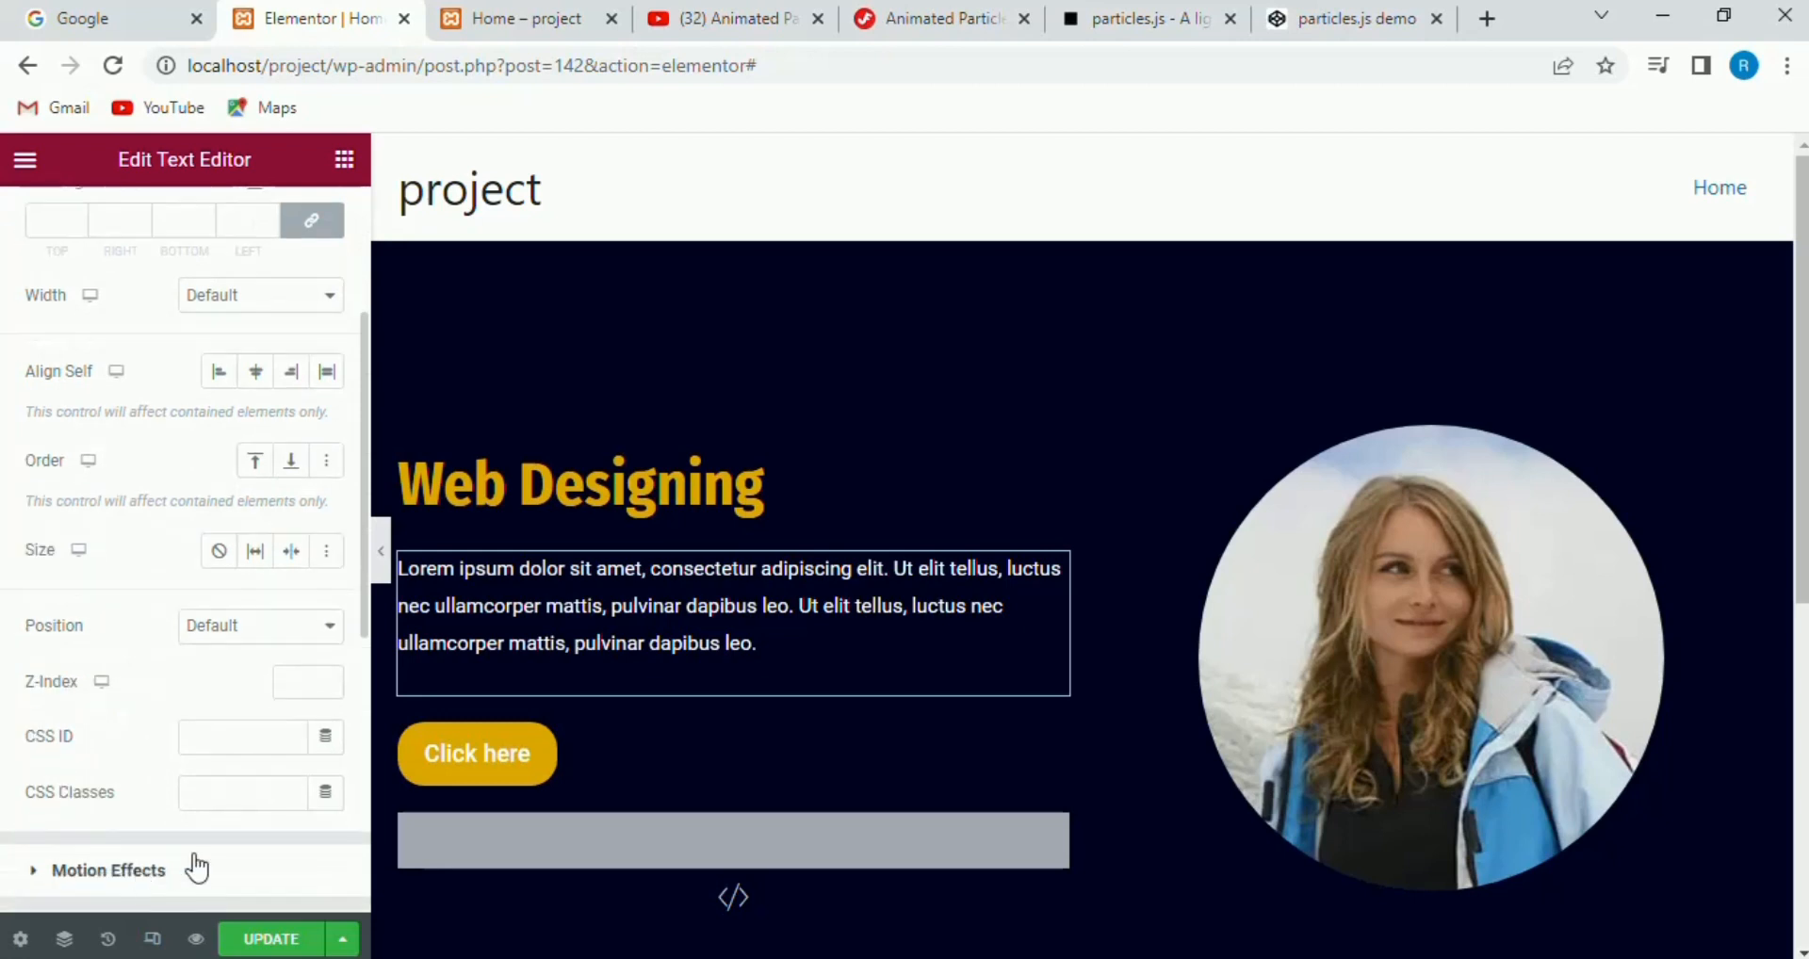
{"action": "left_click", "coordinate": [300, 675]}
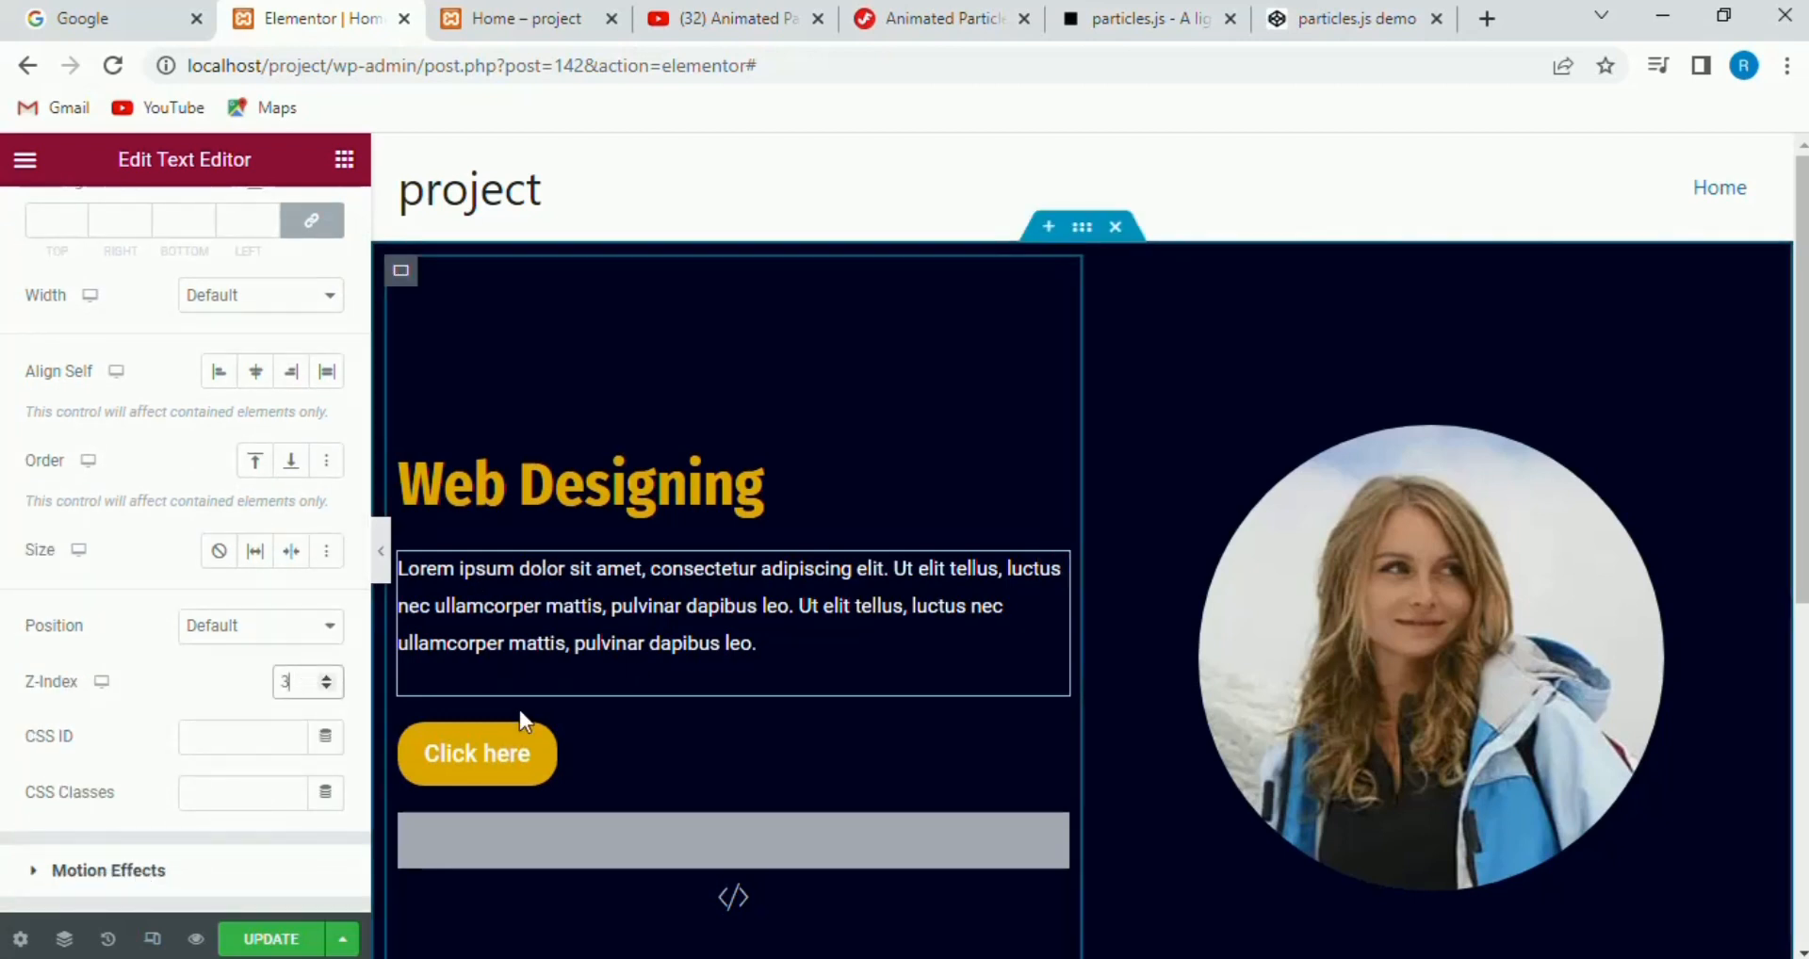
- Set the Z-Index of the Click here button to 3
{"action": "left_click", "coordinate": [577, 744]}
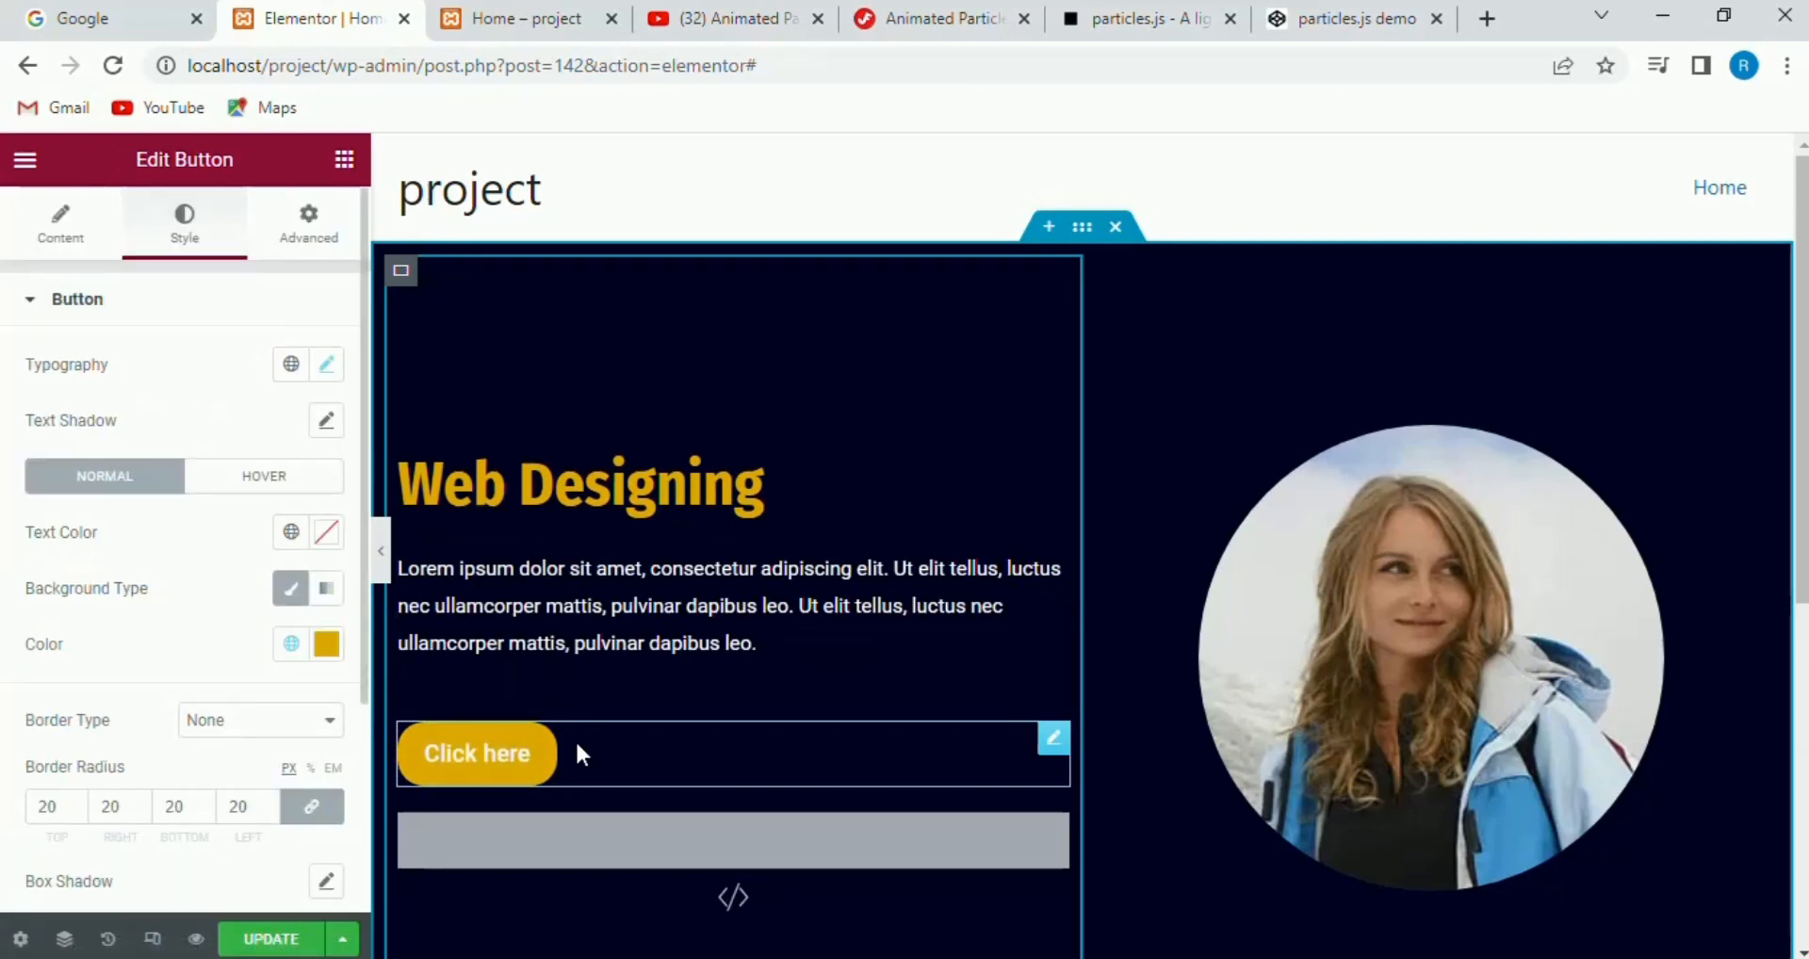
{"action": "left_click", "coordinate": [325, 229]}
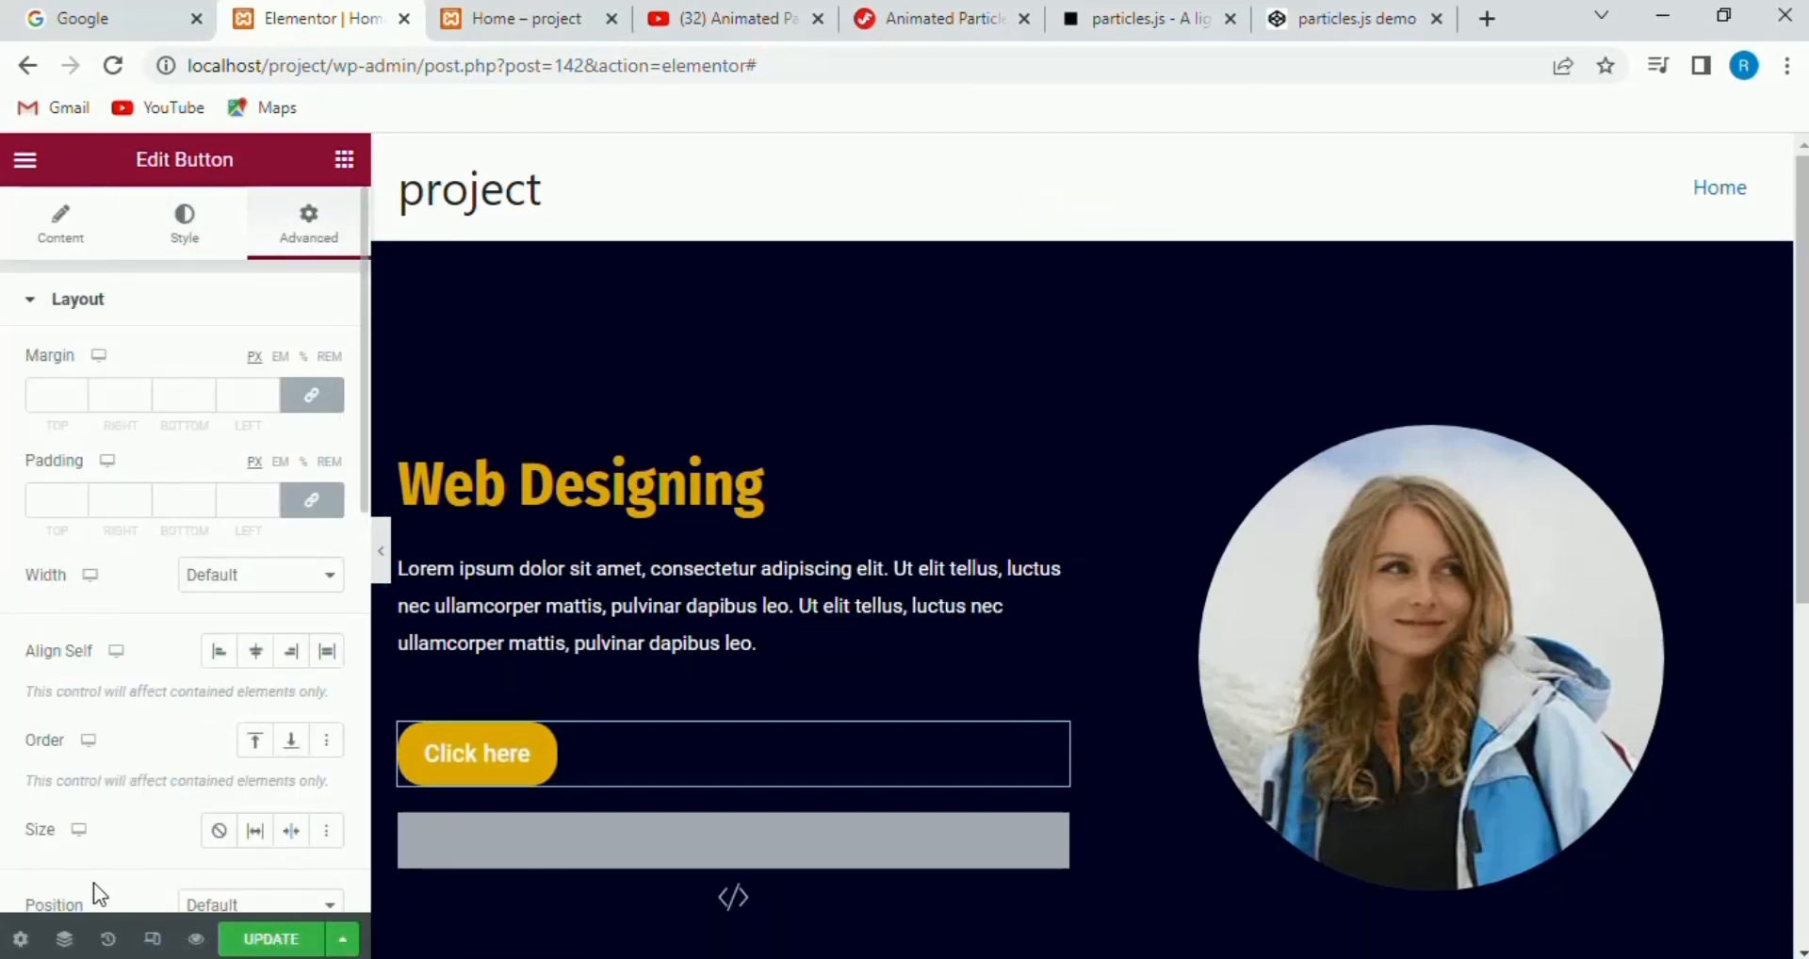
{"action": "scroll", "coordinate": [97, 892], "scroll_direction": "down", "scroll_amount": 4}
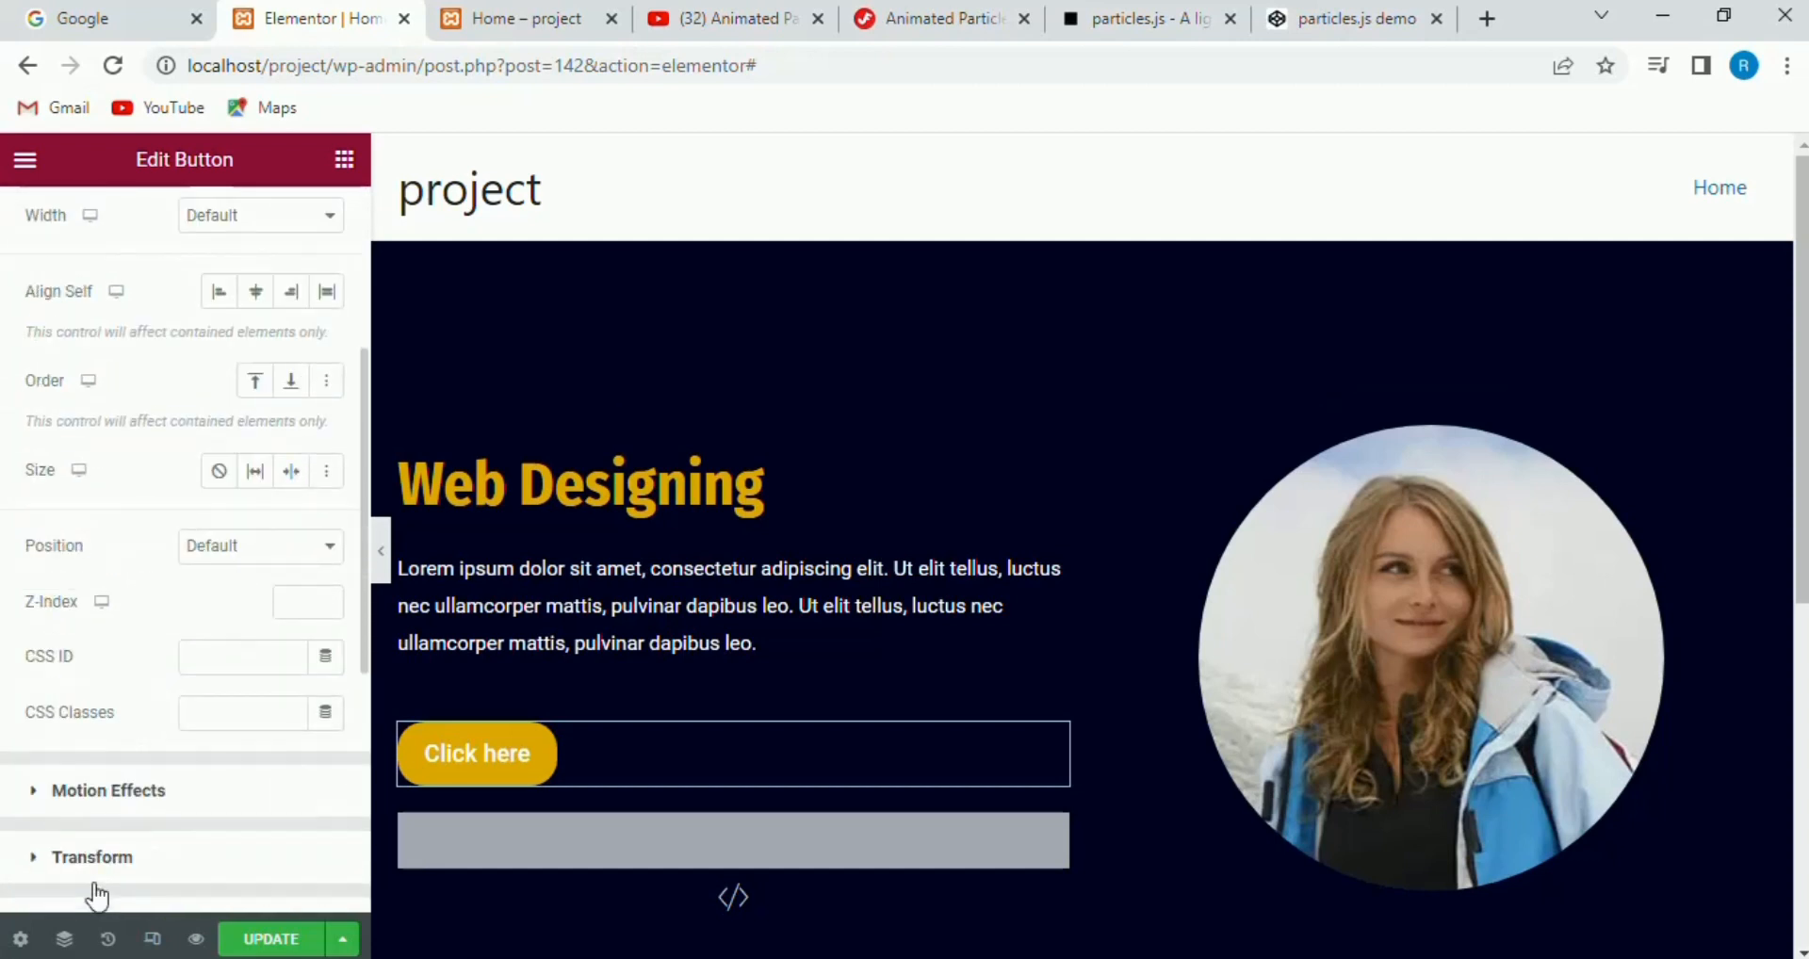
{"action": "left_click", "coordinate": [300, 597]}
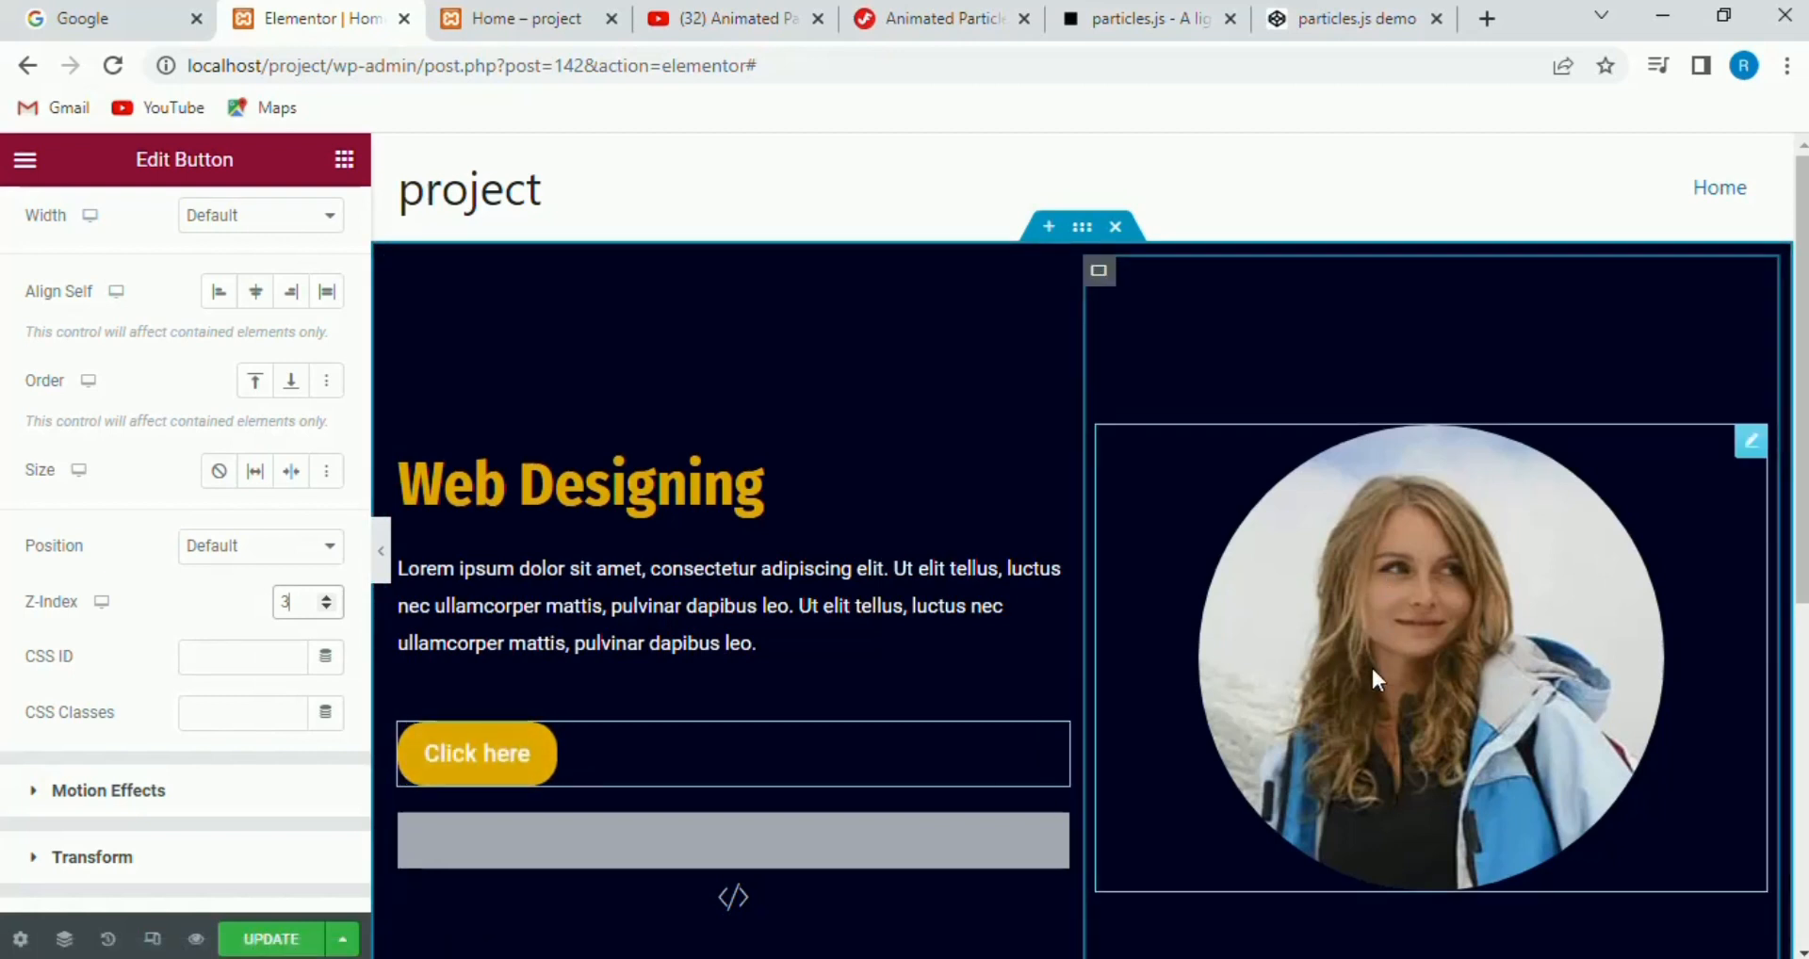
- Set the Z-Index of the circular image to 3, update the page and view the Home preview
{"action": "left_click", "coordinate": [1522, 612]}
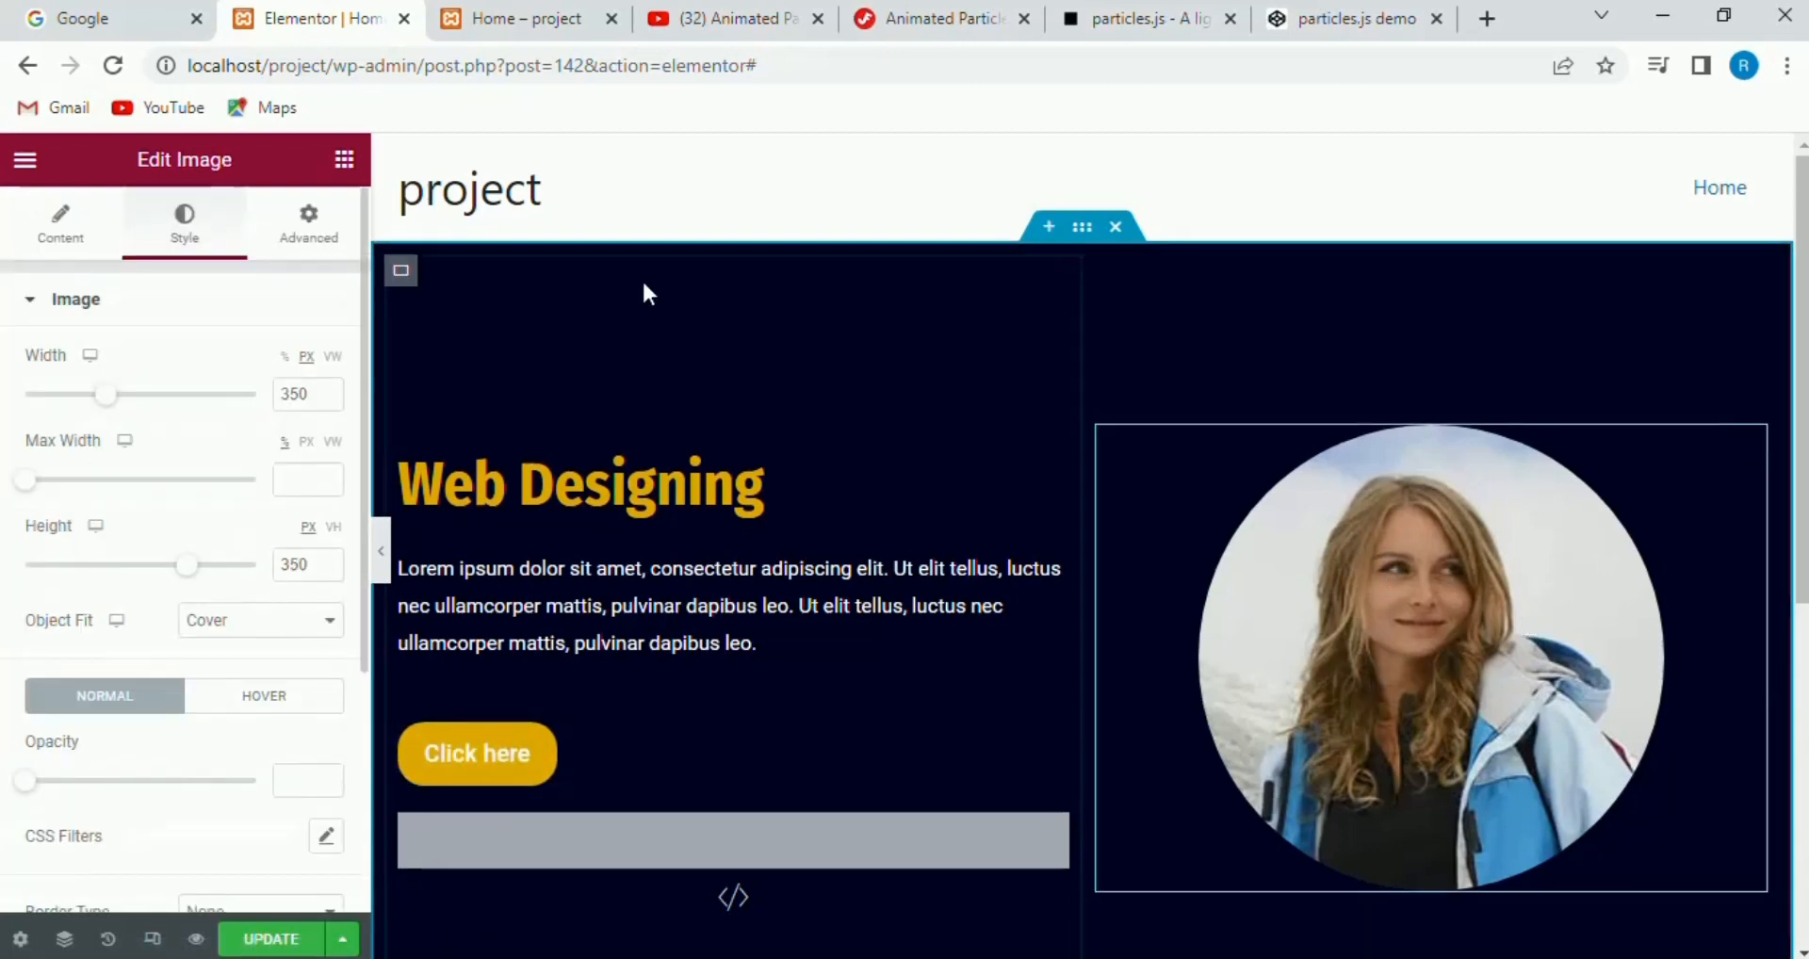
{"action": "left_click", "coordinate": [282, 241]}
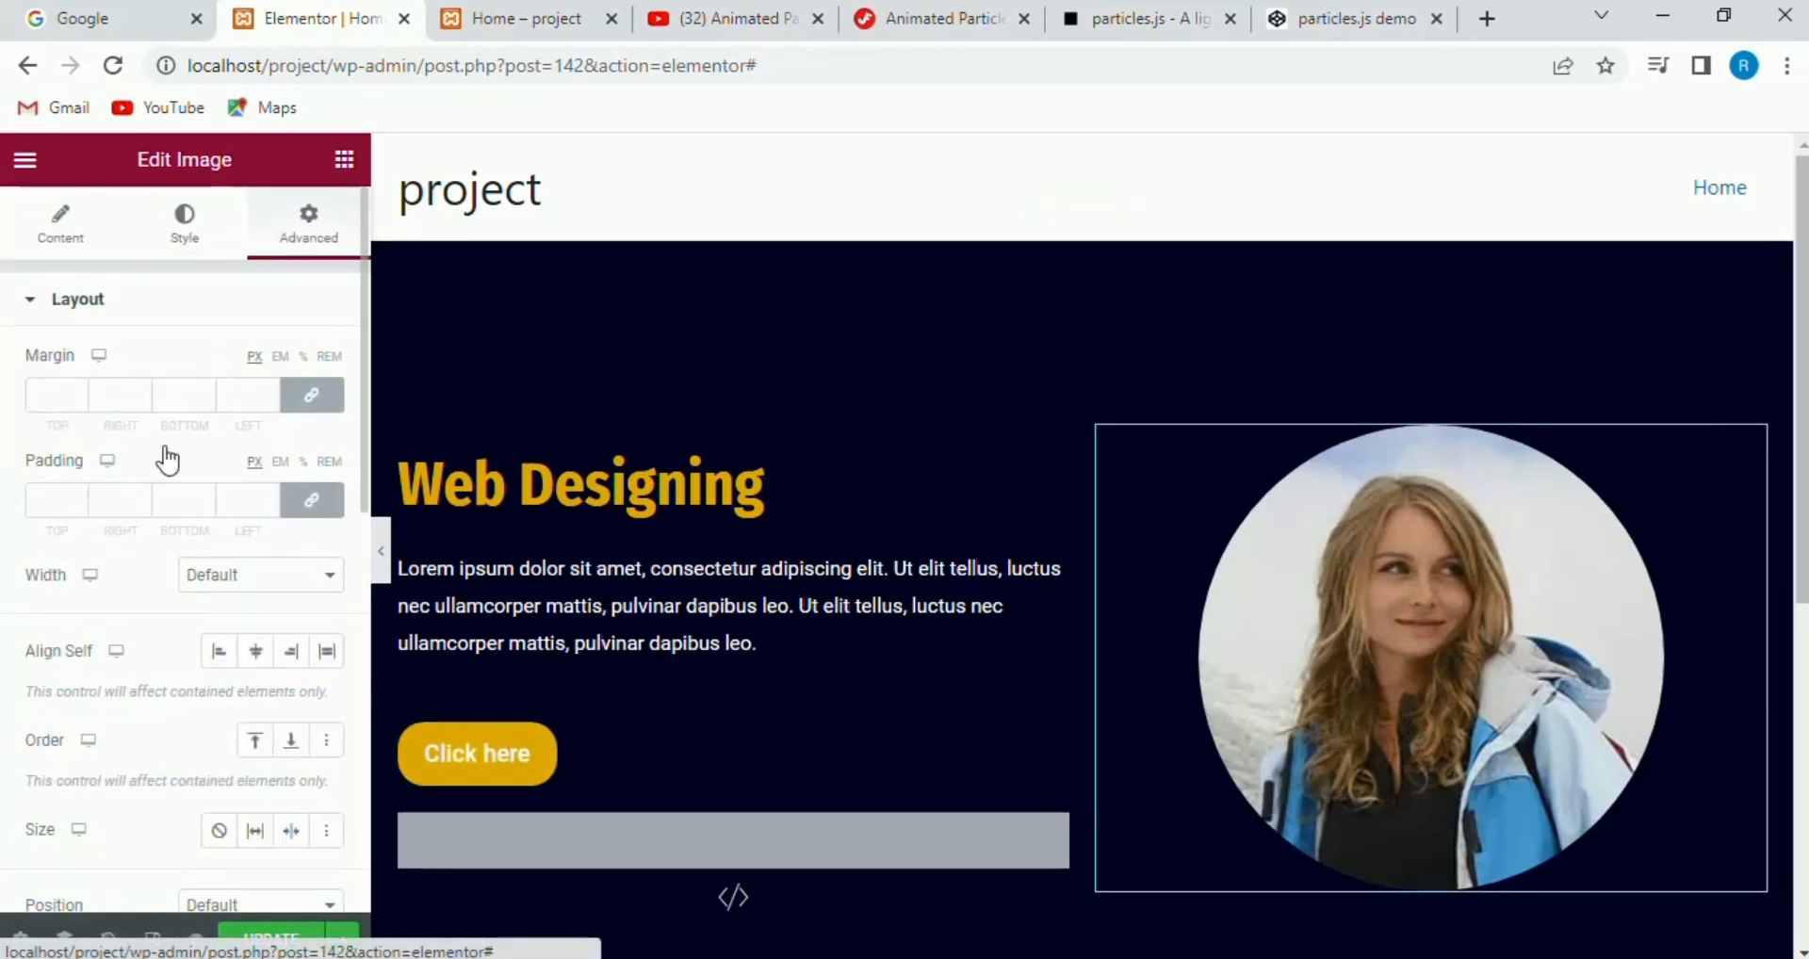
{"action": "scroll", "coordinate": [149, 850], "scroll_direction": "down", "scroll_amount": 4}
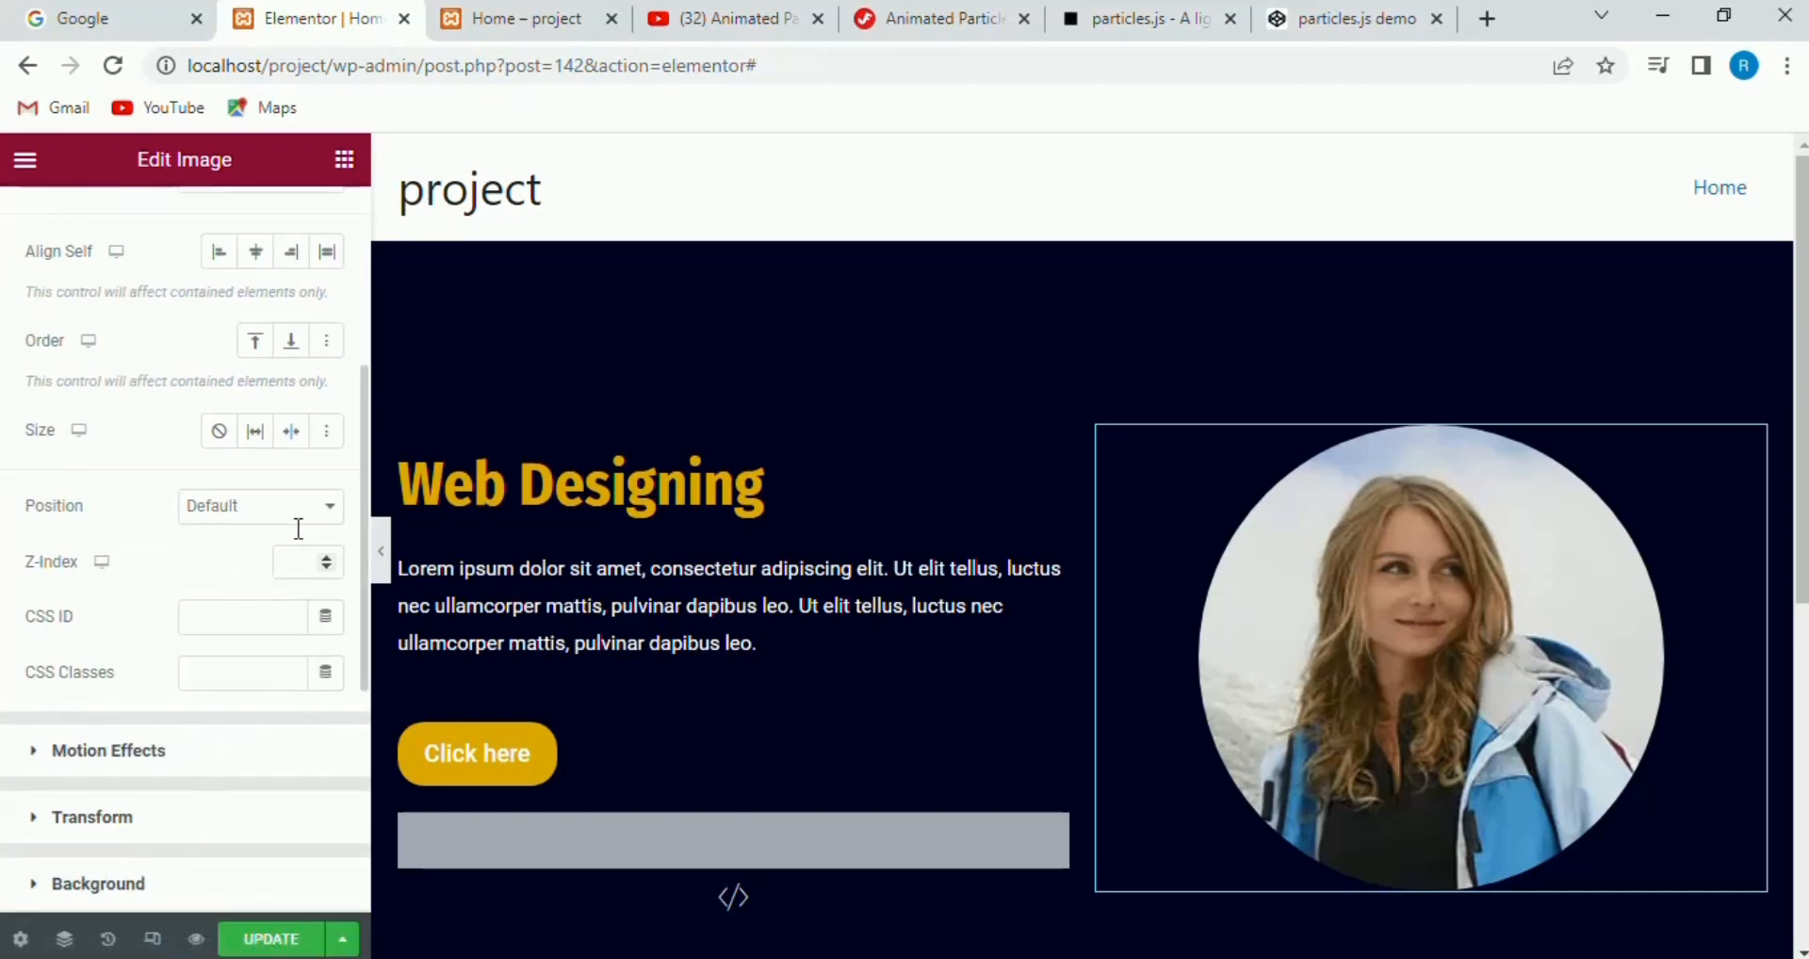
{"action": "left_click", "coordinate": [304, 547]}
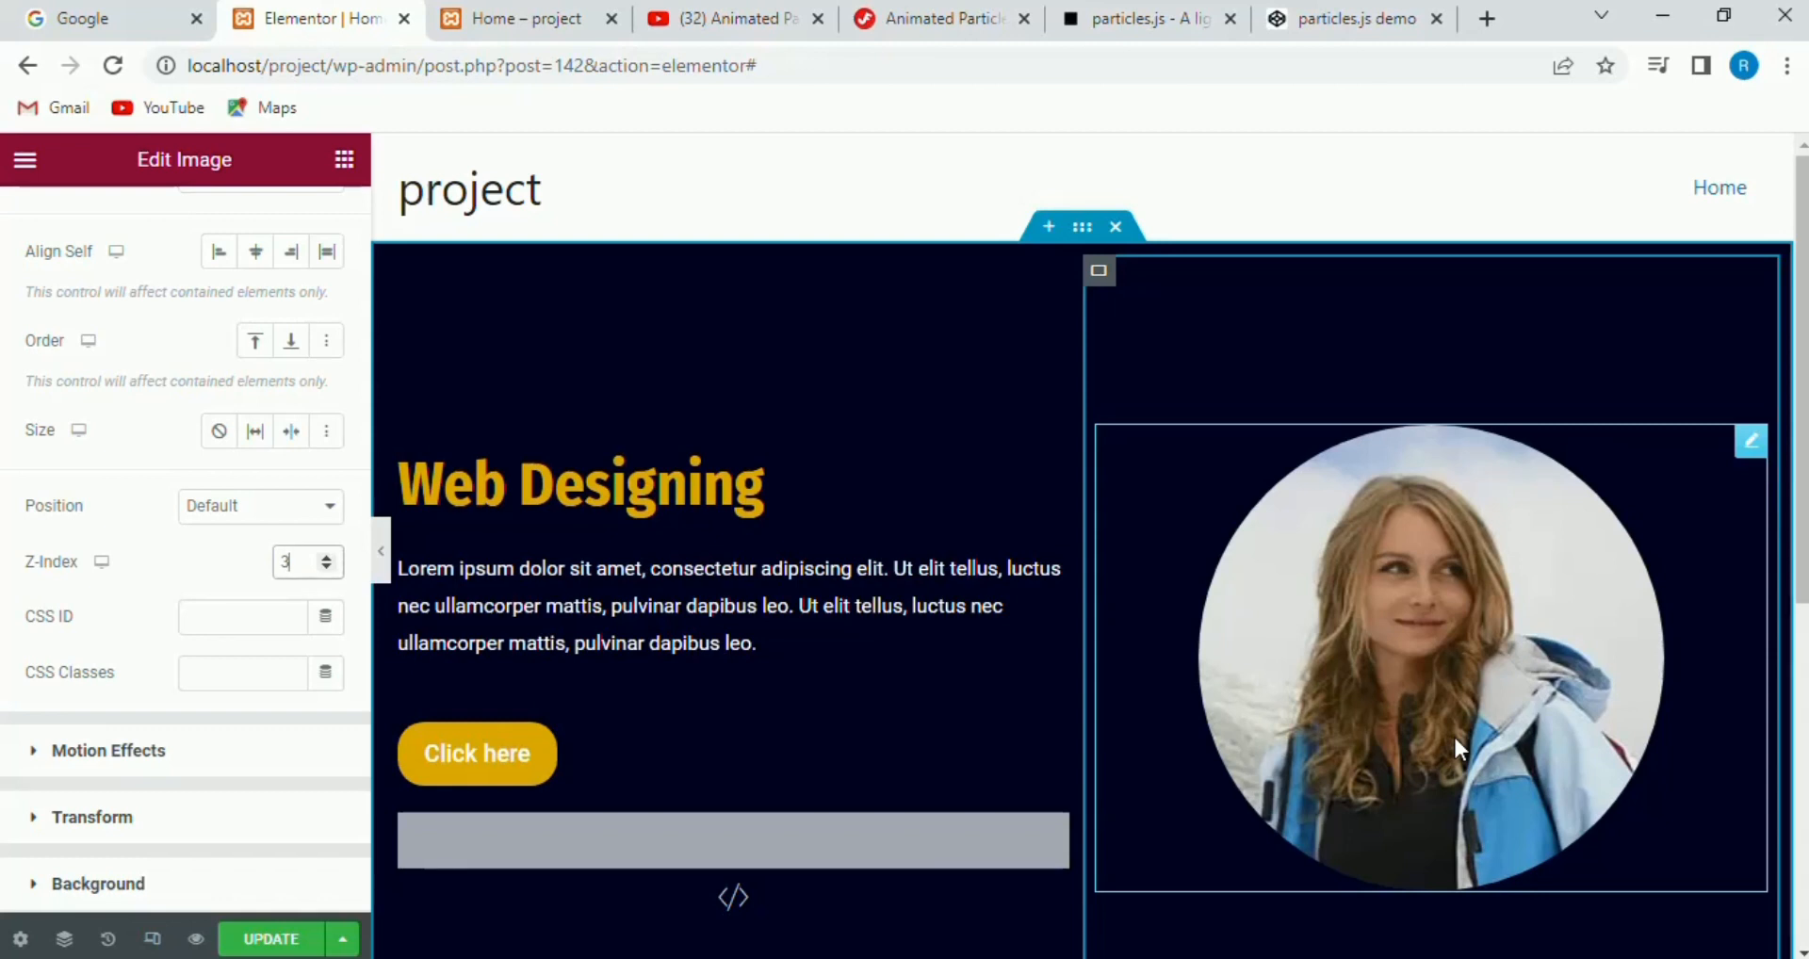
{"action": "left_click", "coordinate": [272, 940]}
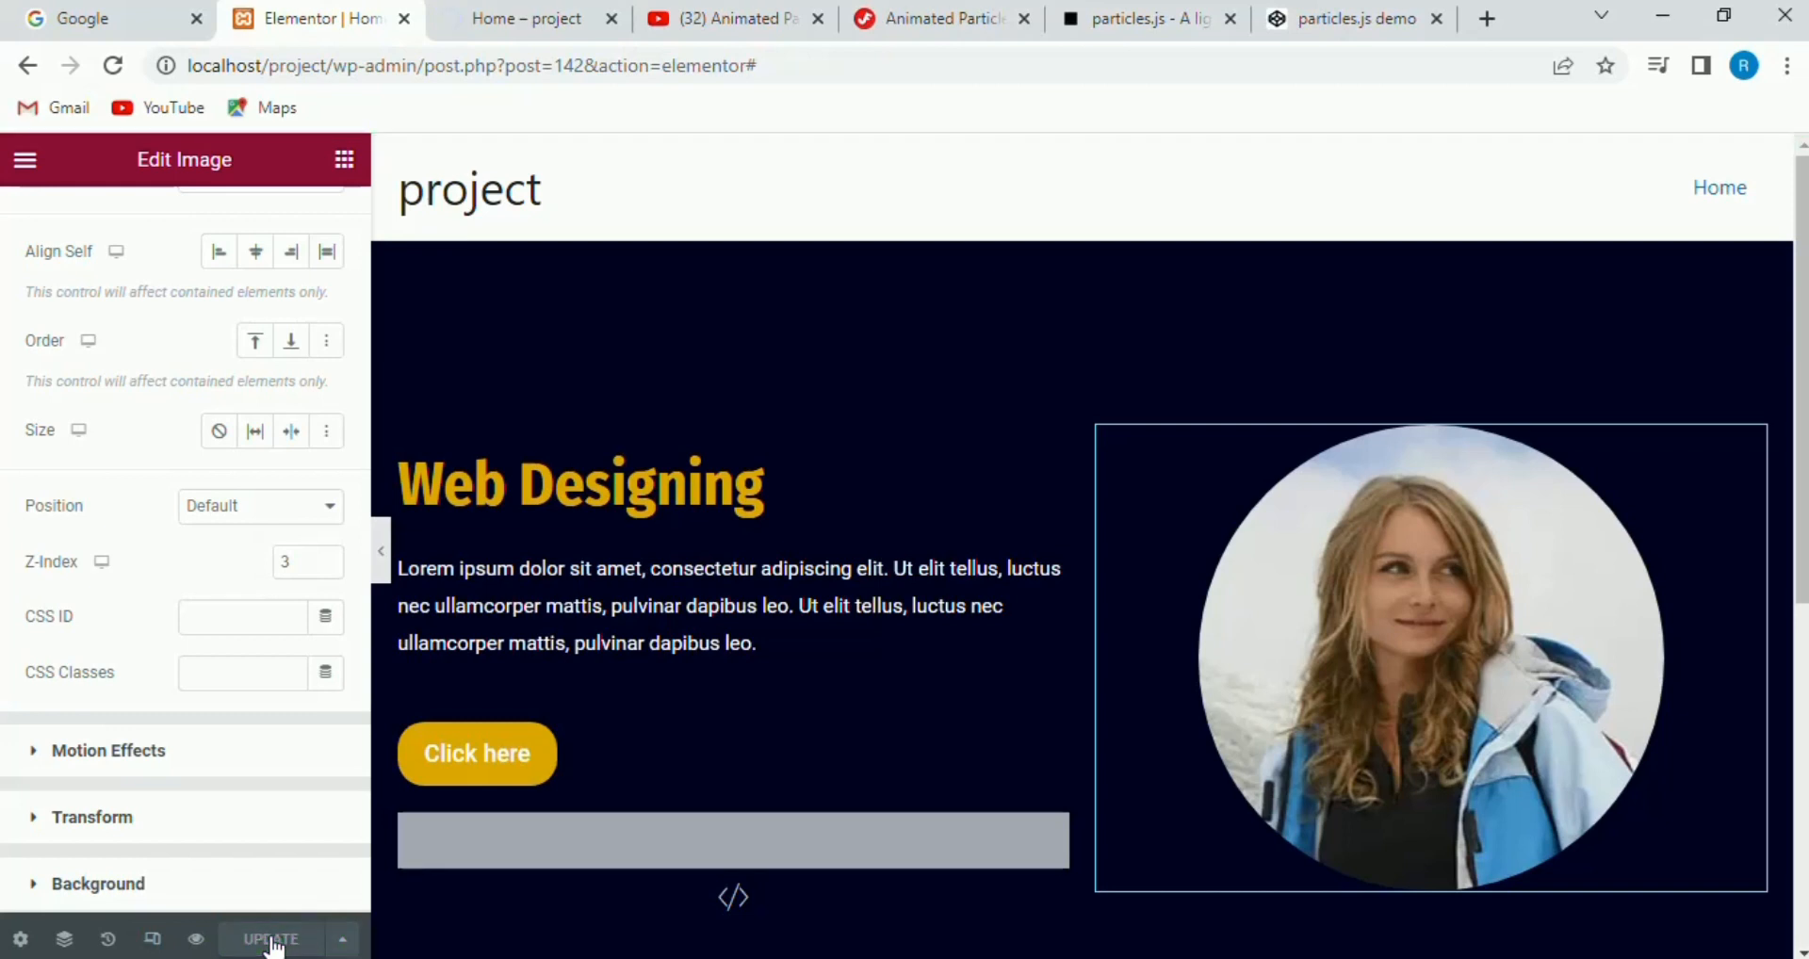
{"action": "left_click", "coordinate": [512, 4]}
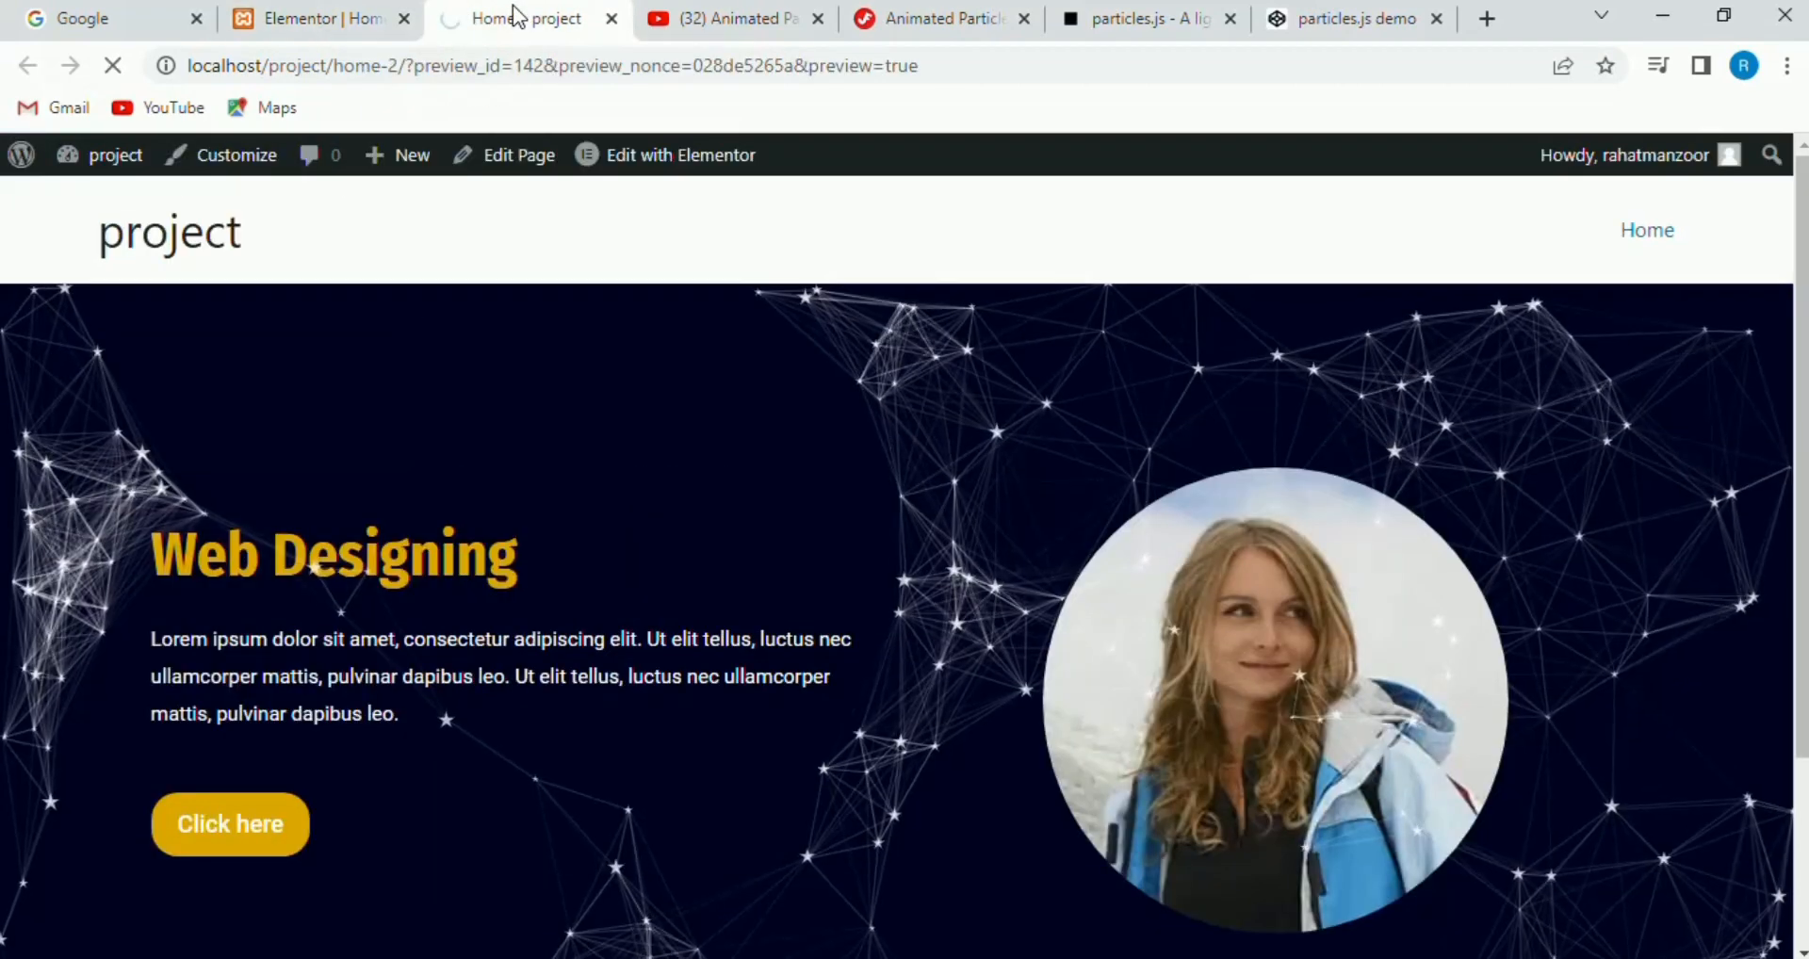